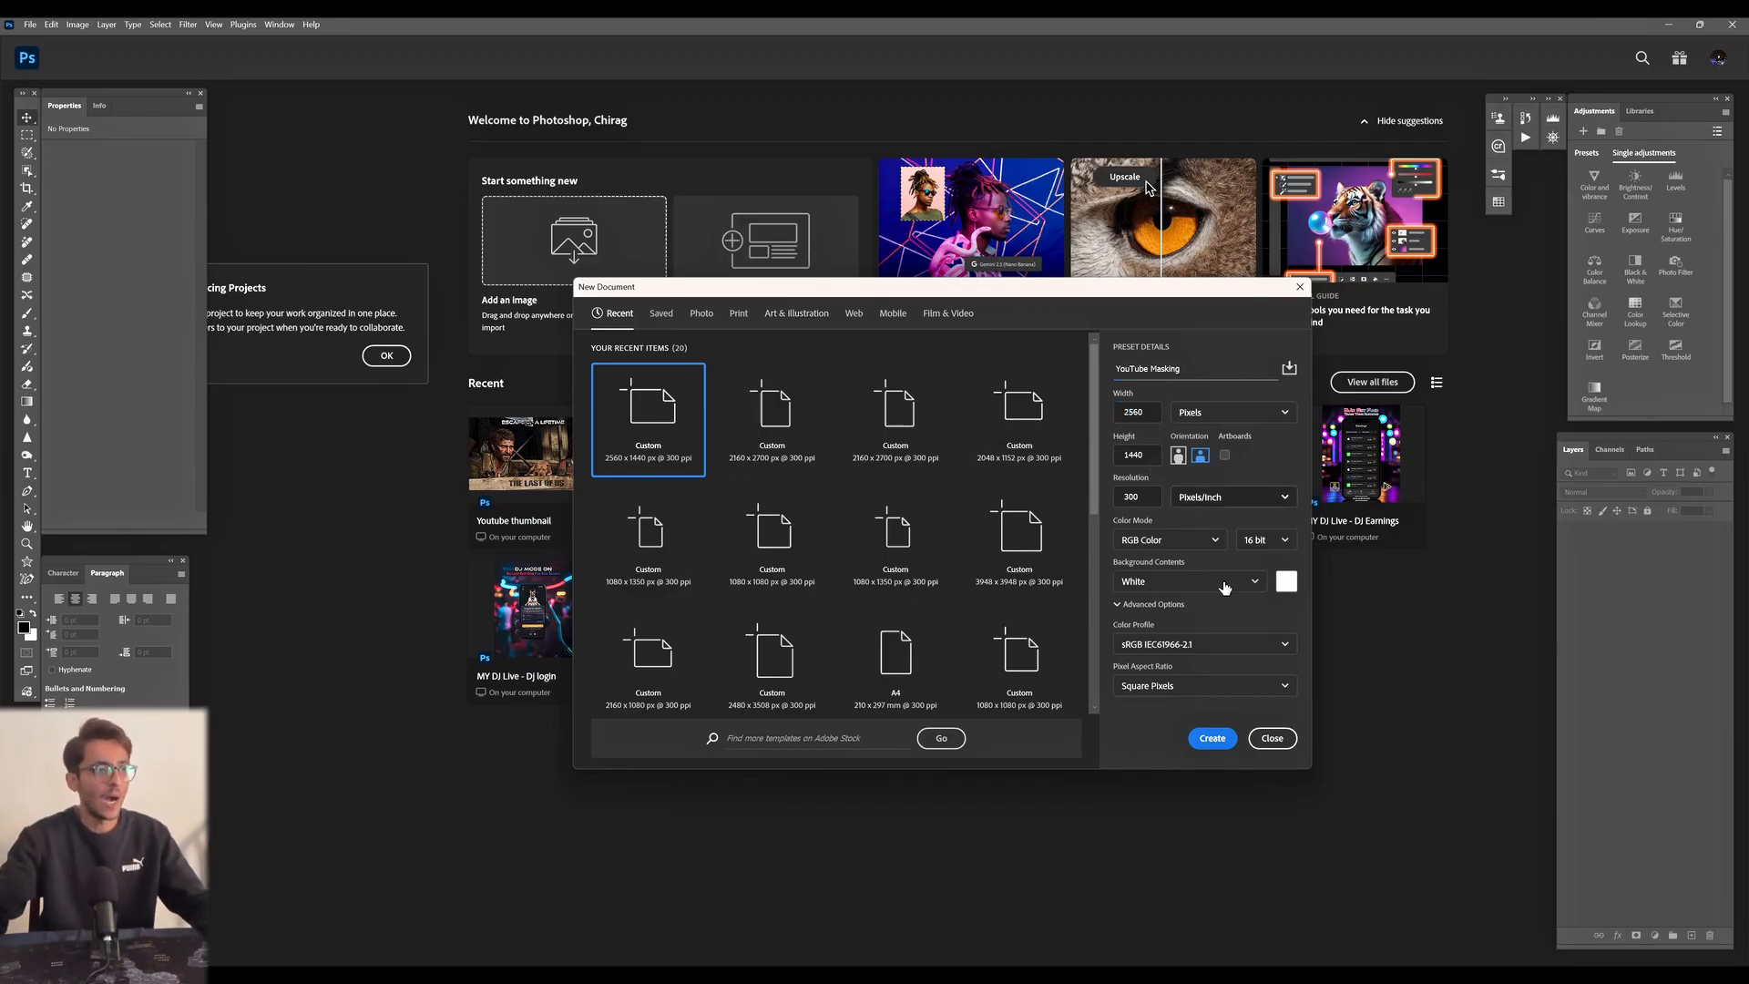
# - Create a white 2560 x 1440 px document named YouTube Masking at 300 ppi in 16-bit RGB
pyautogui.click(1212, 739)
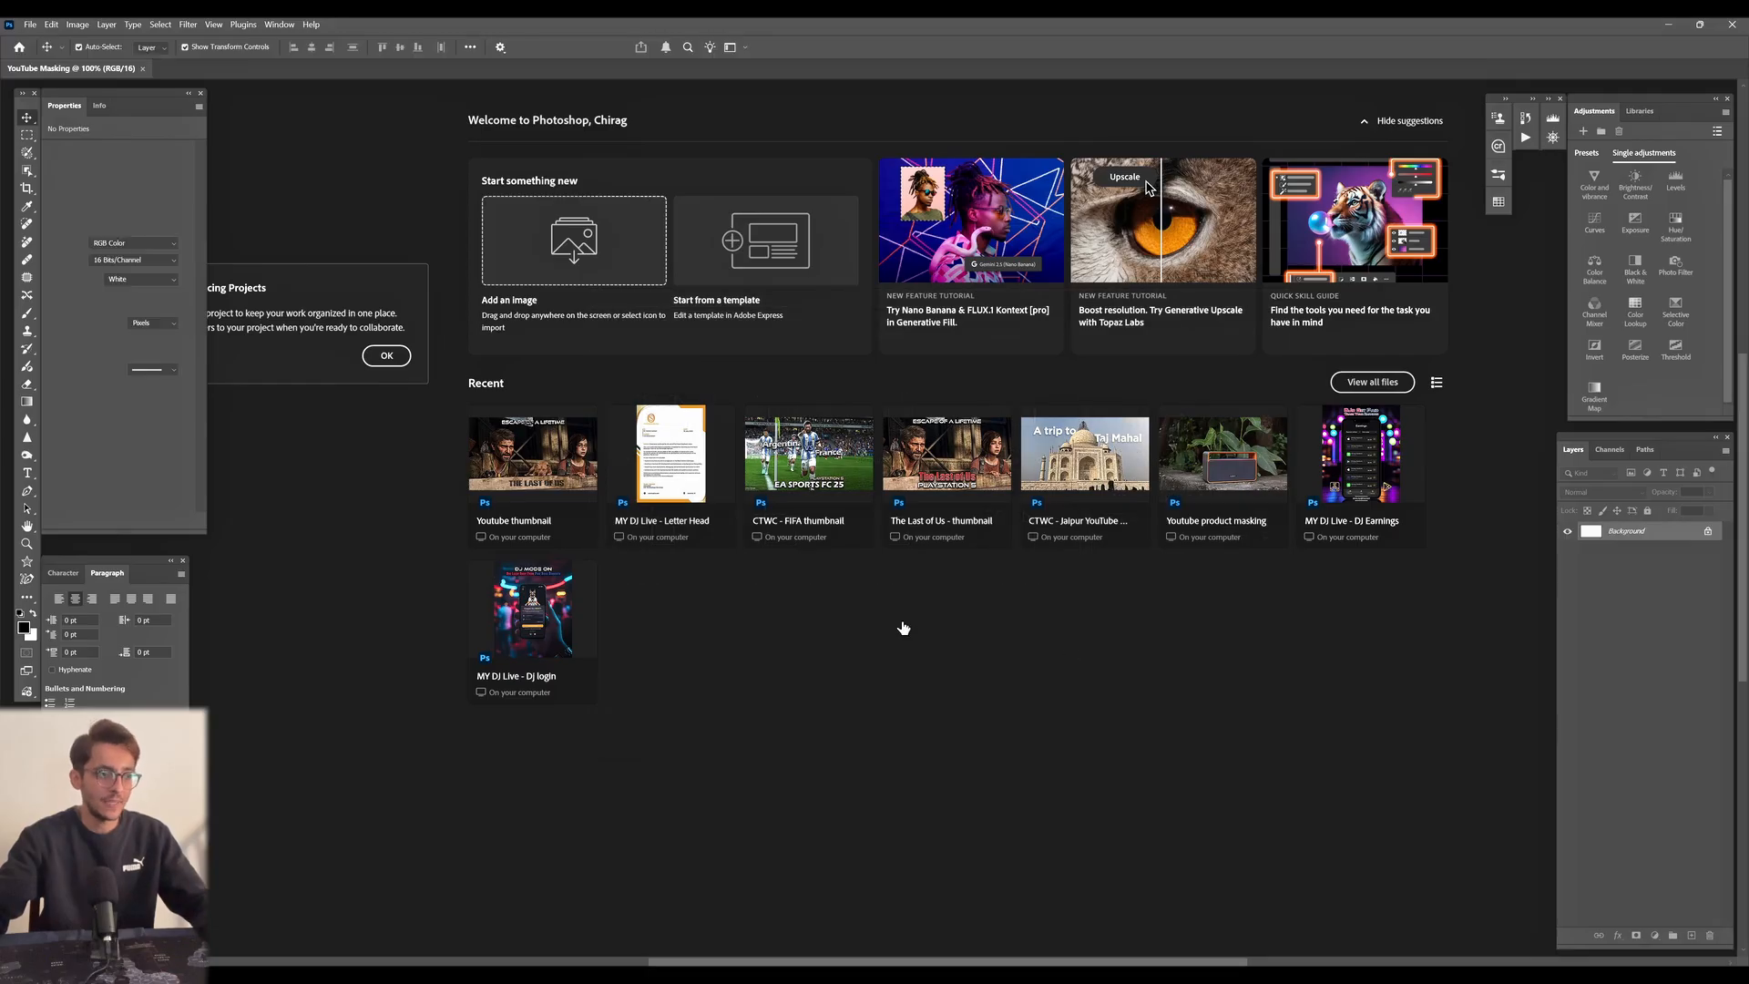
pyautogui.scroll(1, 1081, 497)
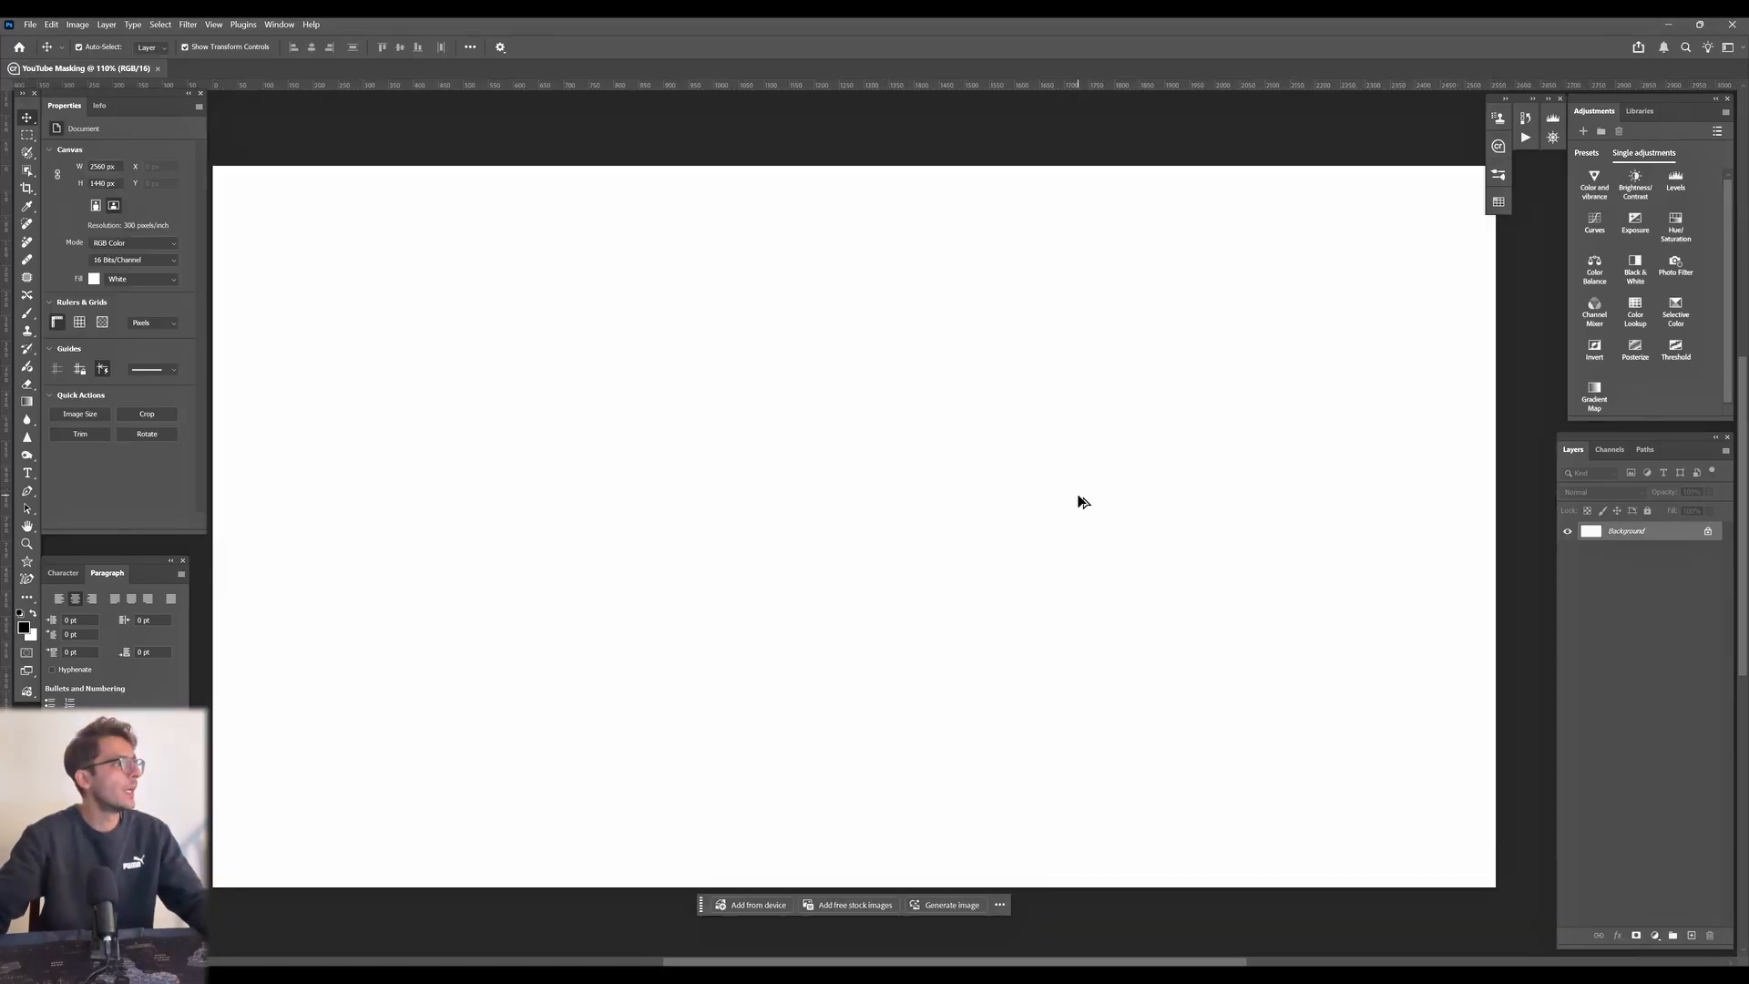
pyautogui.scroll(-1, 1081, 497)
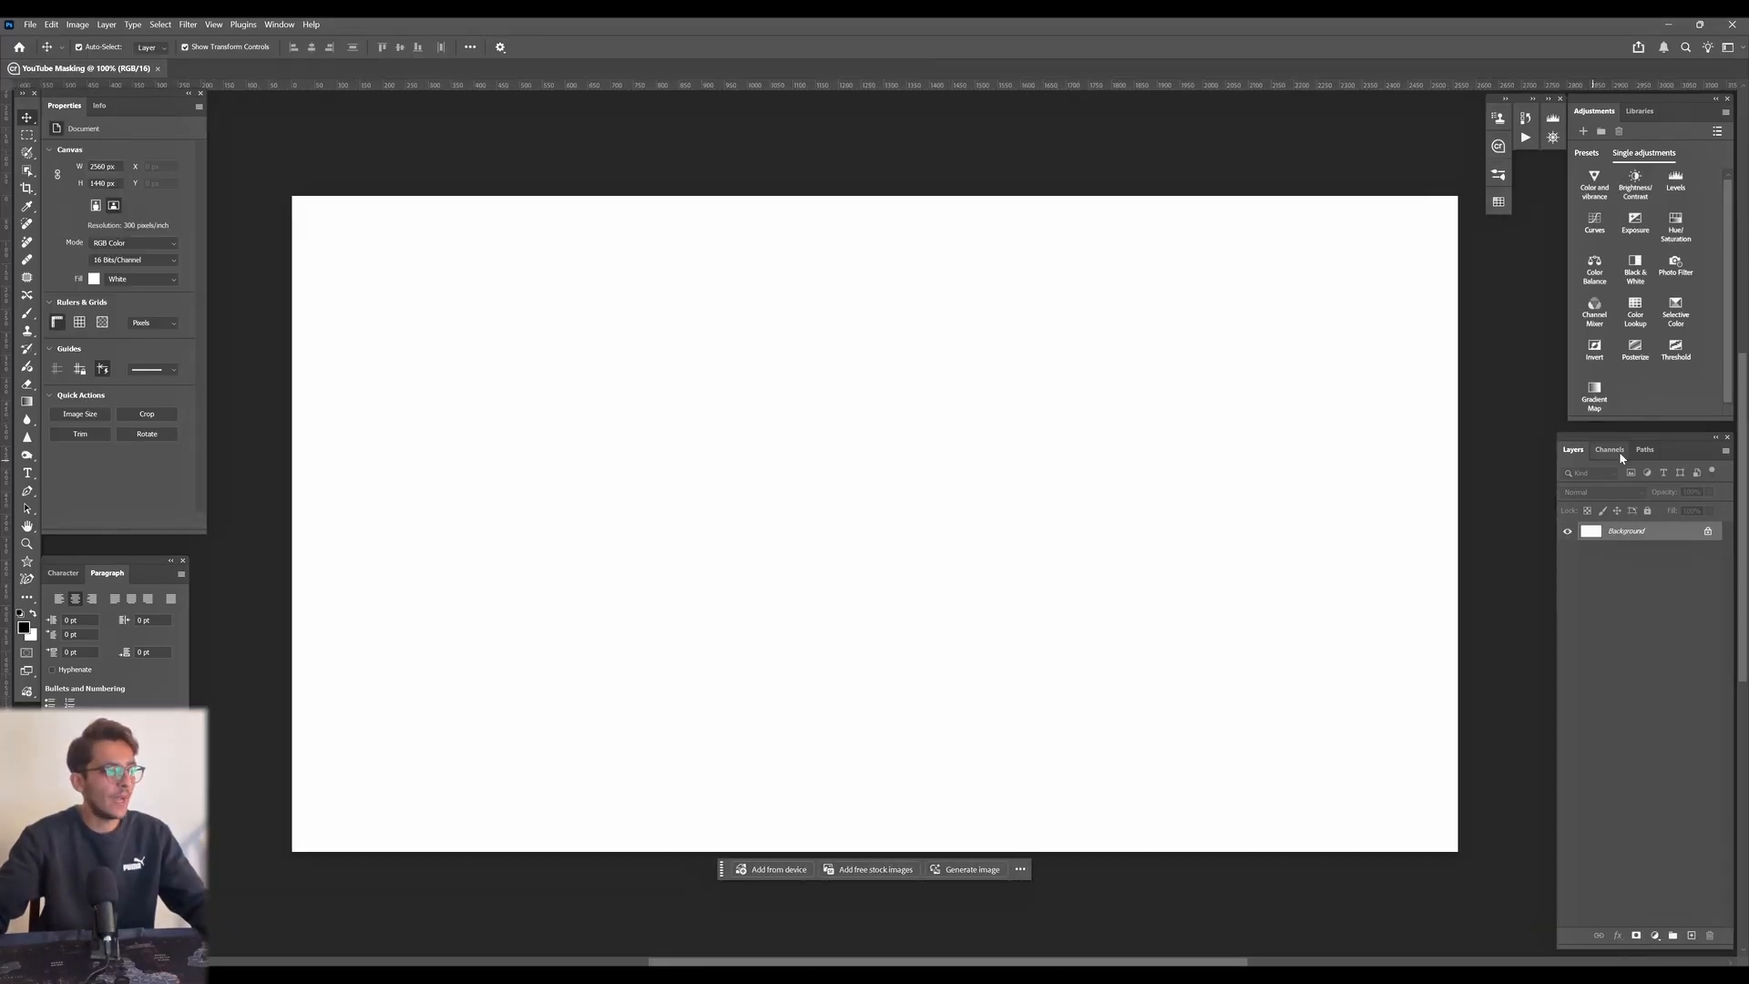
# - Place the speaker photo IMG_4557 into the document on its own layer above the background
pyautogui.click(1691, 936)
pyautogui.hotkey('alt', 'Tab')
pyautogui.moveTo(757, 927); pyautogui.dragTo(765, 519)
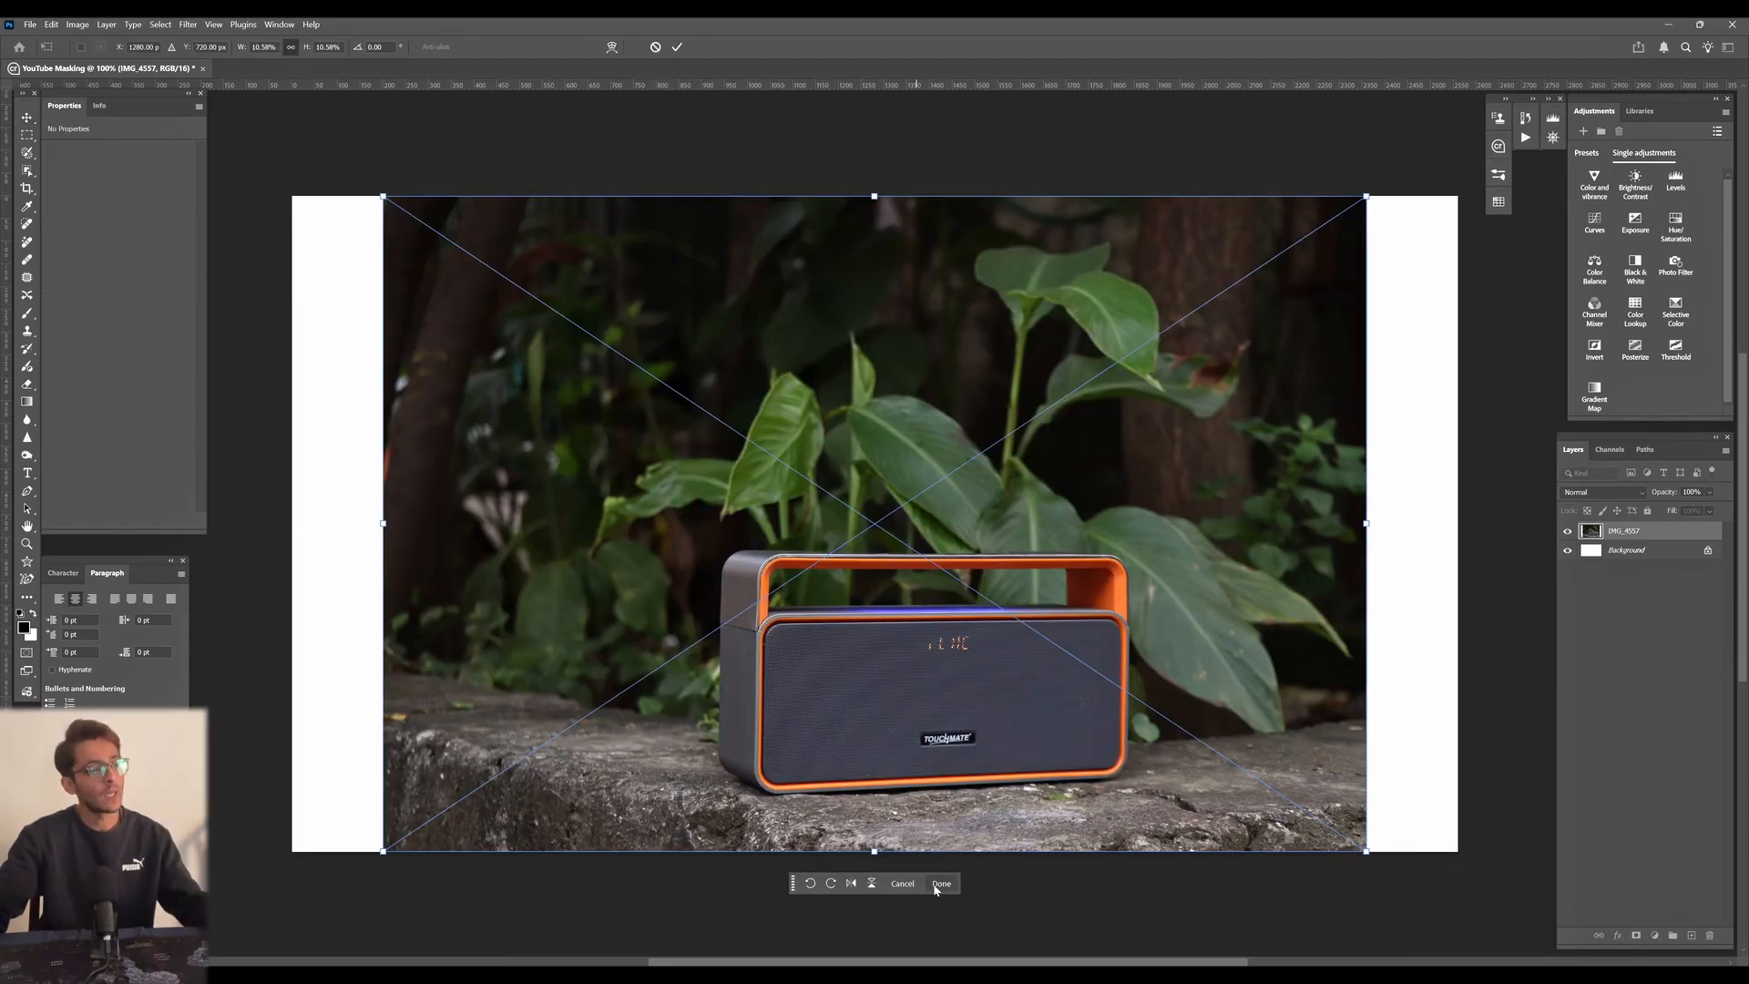
pyautogui.click(939, 883)
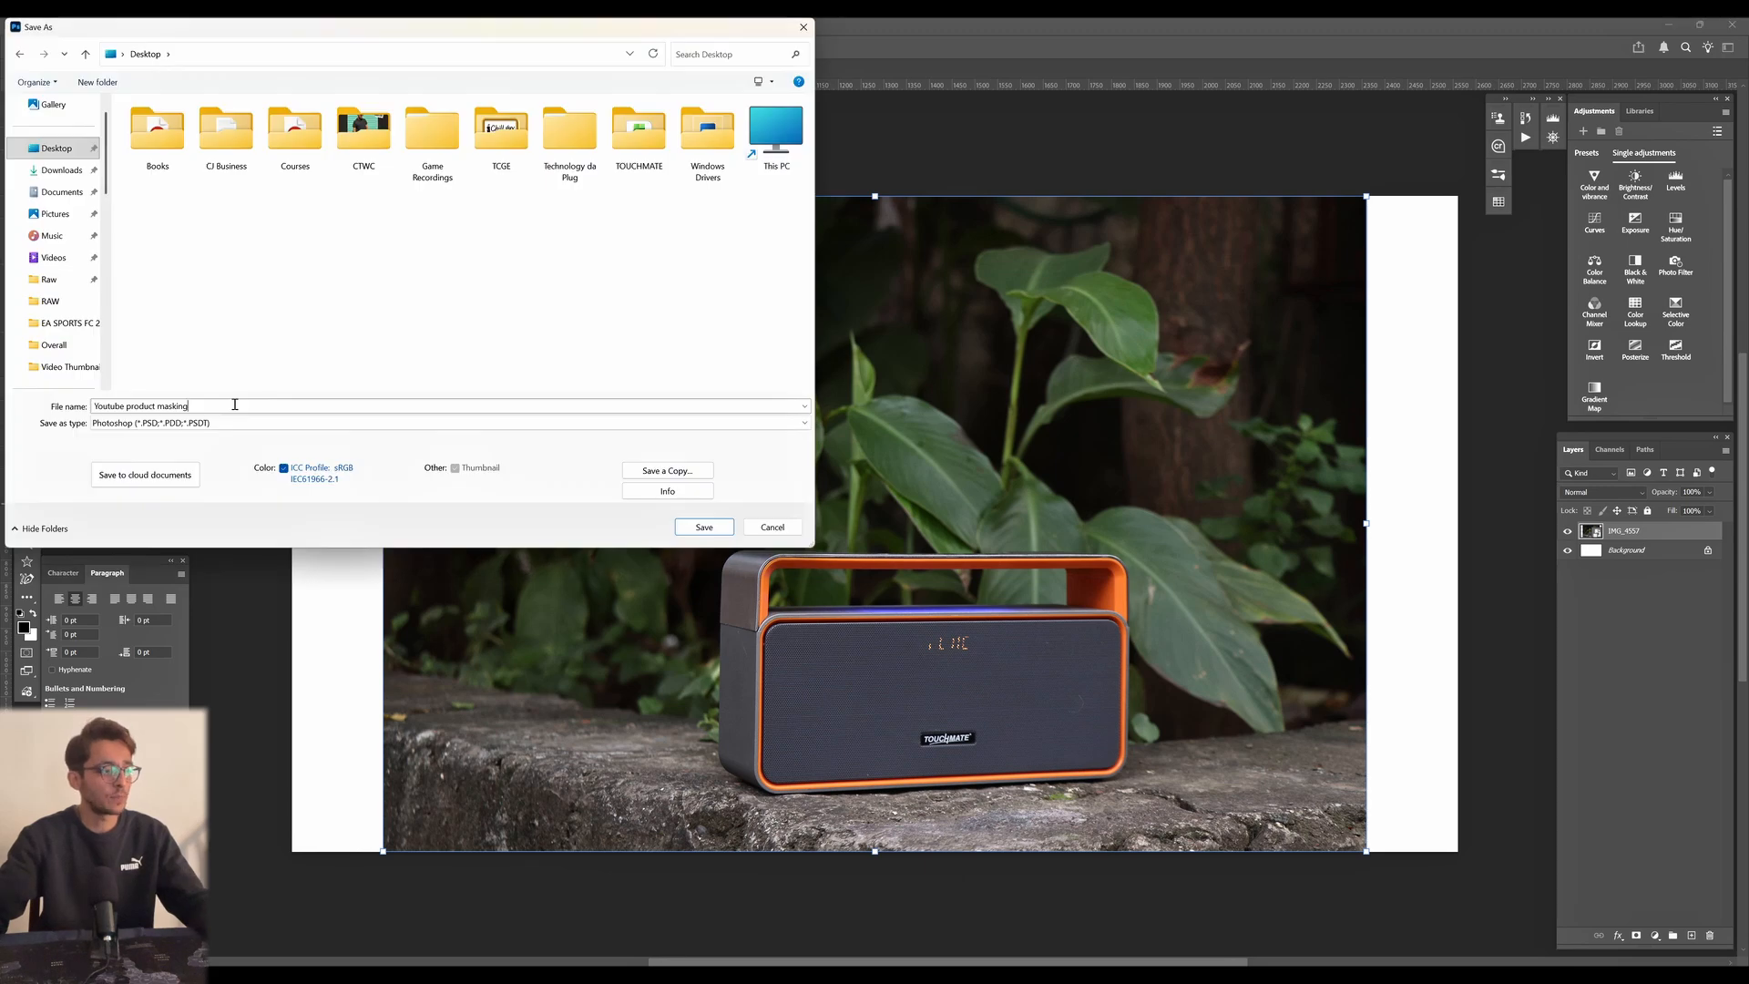
# - Save the document to the Desktop as Youtube product masking in Photoshop format, replacing the existing file with Maximize Compatibility on
pyautogui.click(704, 526)
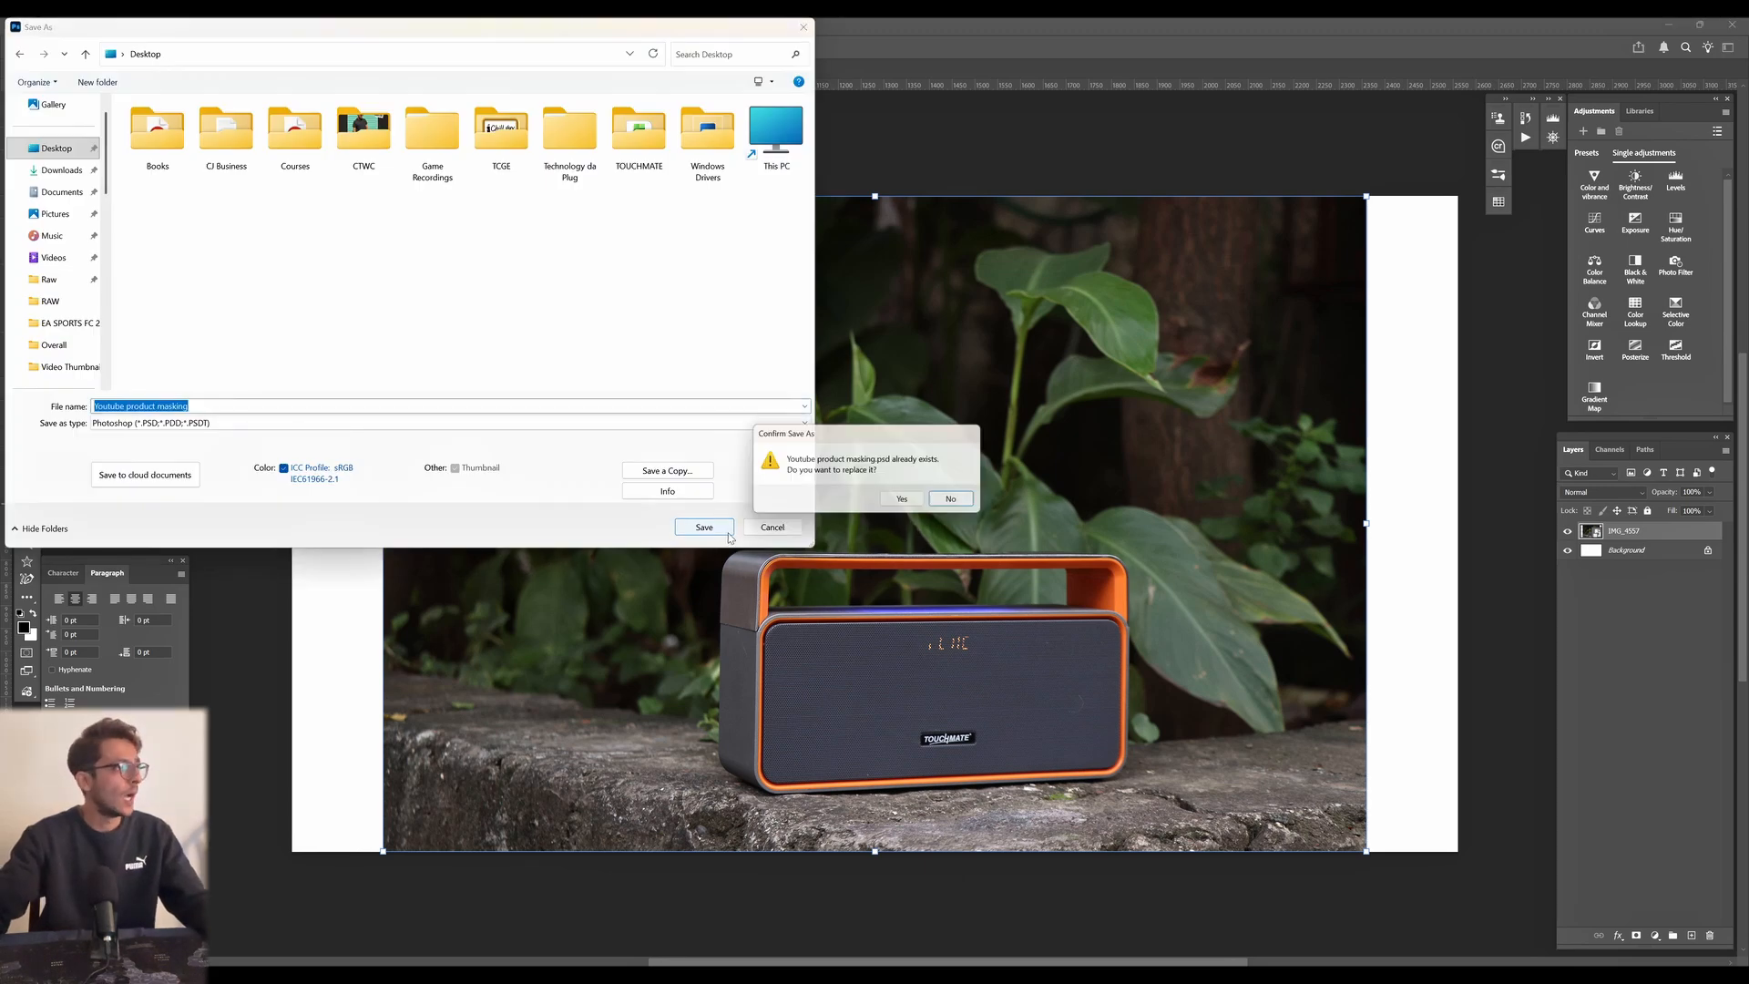
pyautogui.click(927, 506)
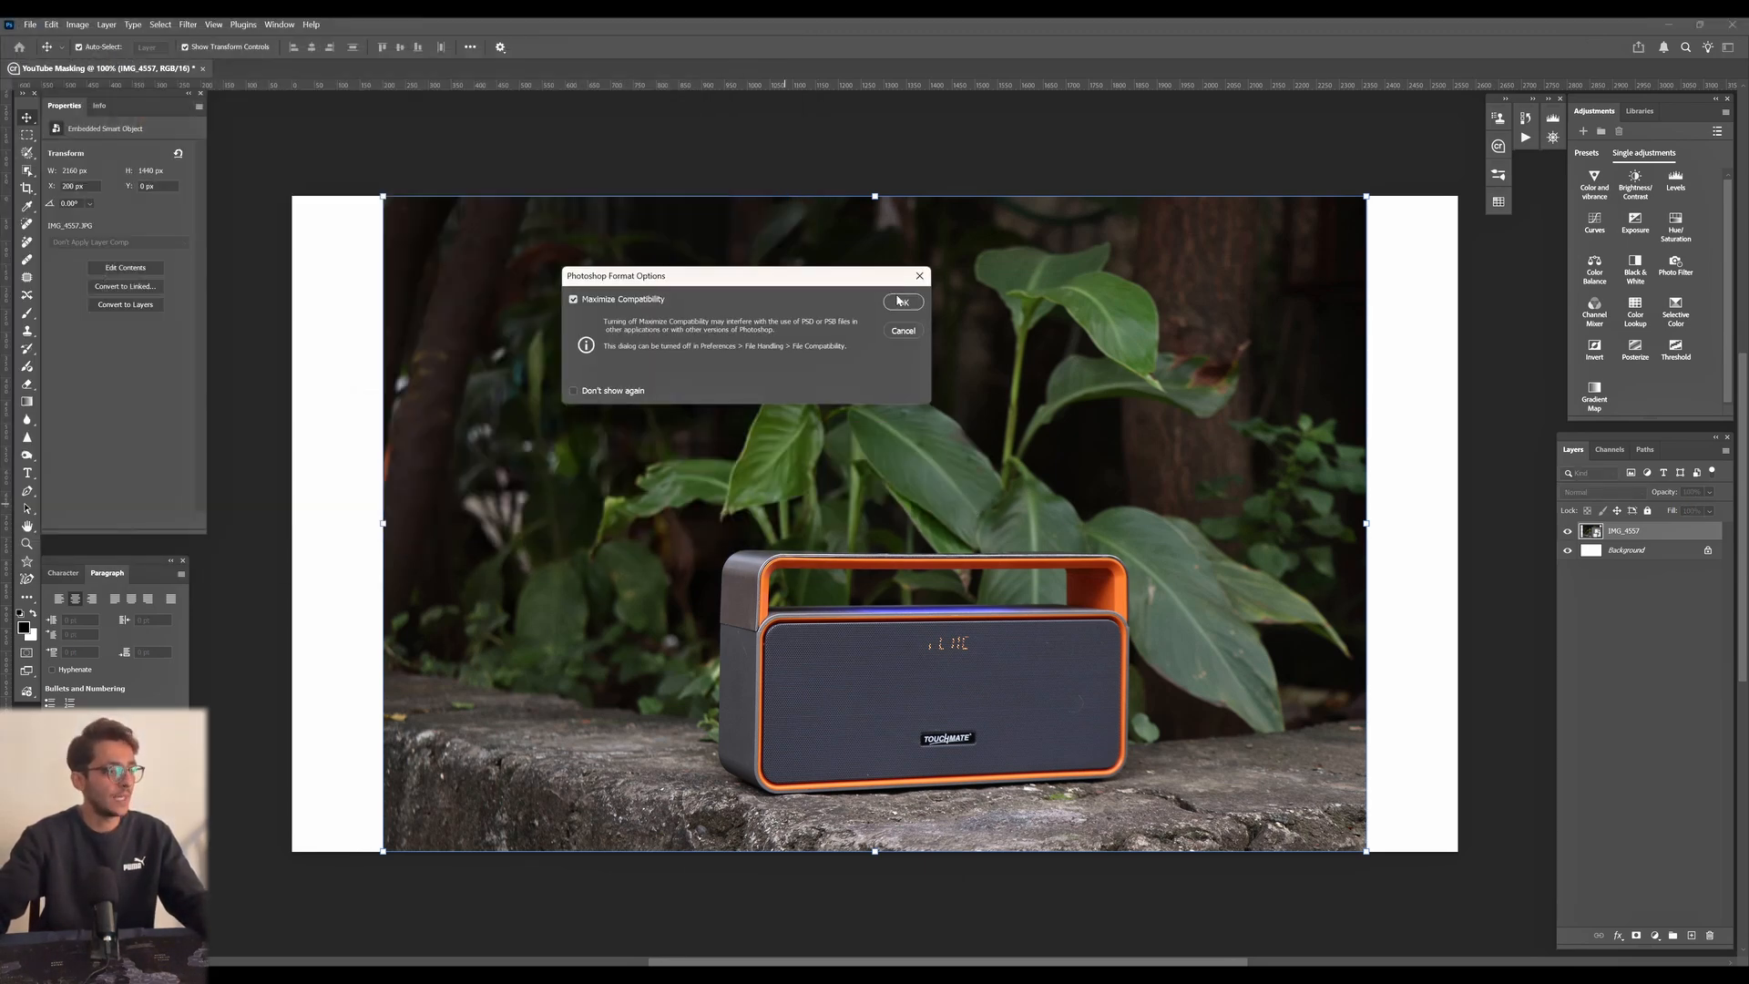
pyautogui.click(900, 302)
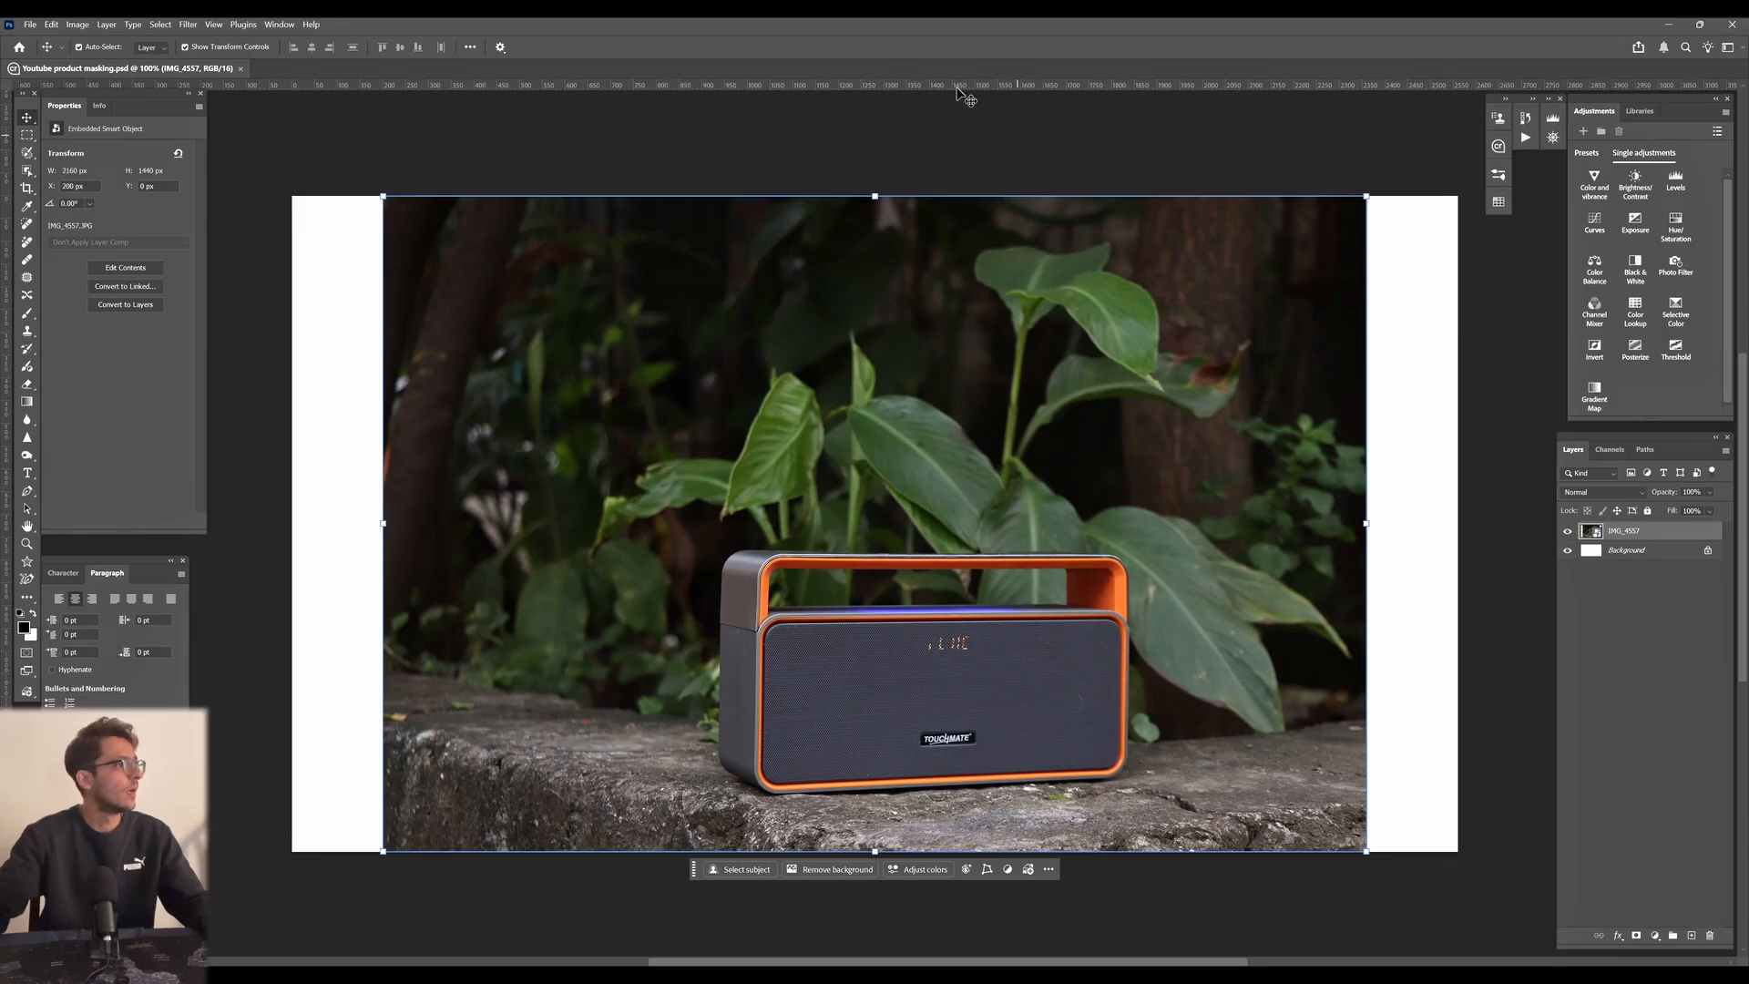
# - Enlarge the speaker photo to about 2648 x 1765 px and position it so it covers the whole canvas
pyautogui.moveTo(375, 197); pyautogui.dragTo(283, 130)
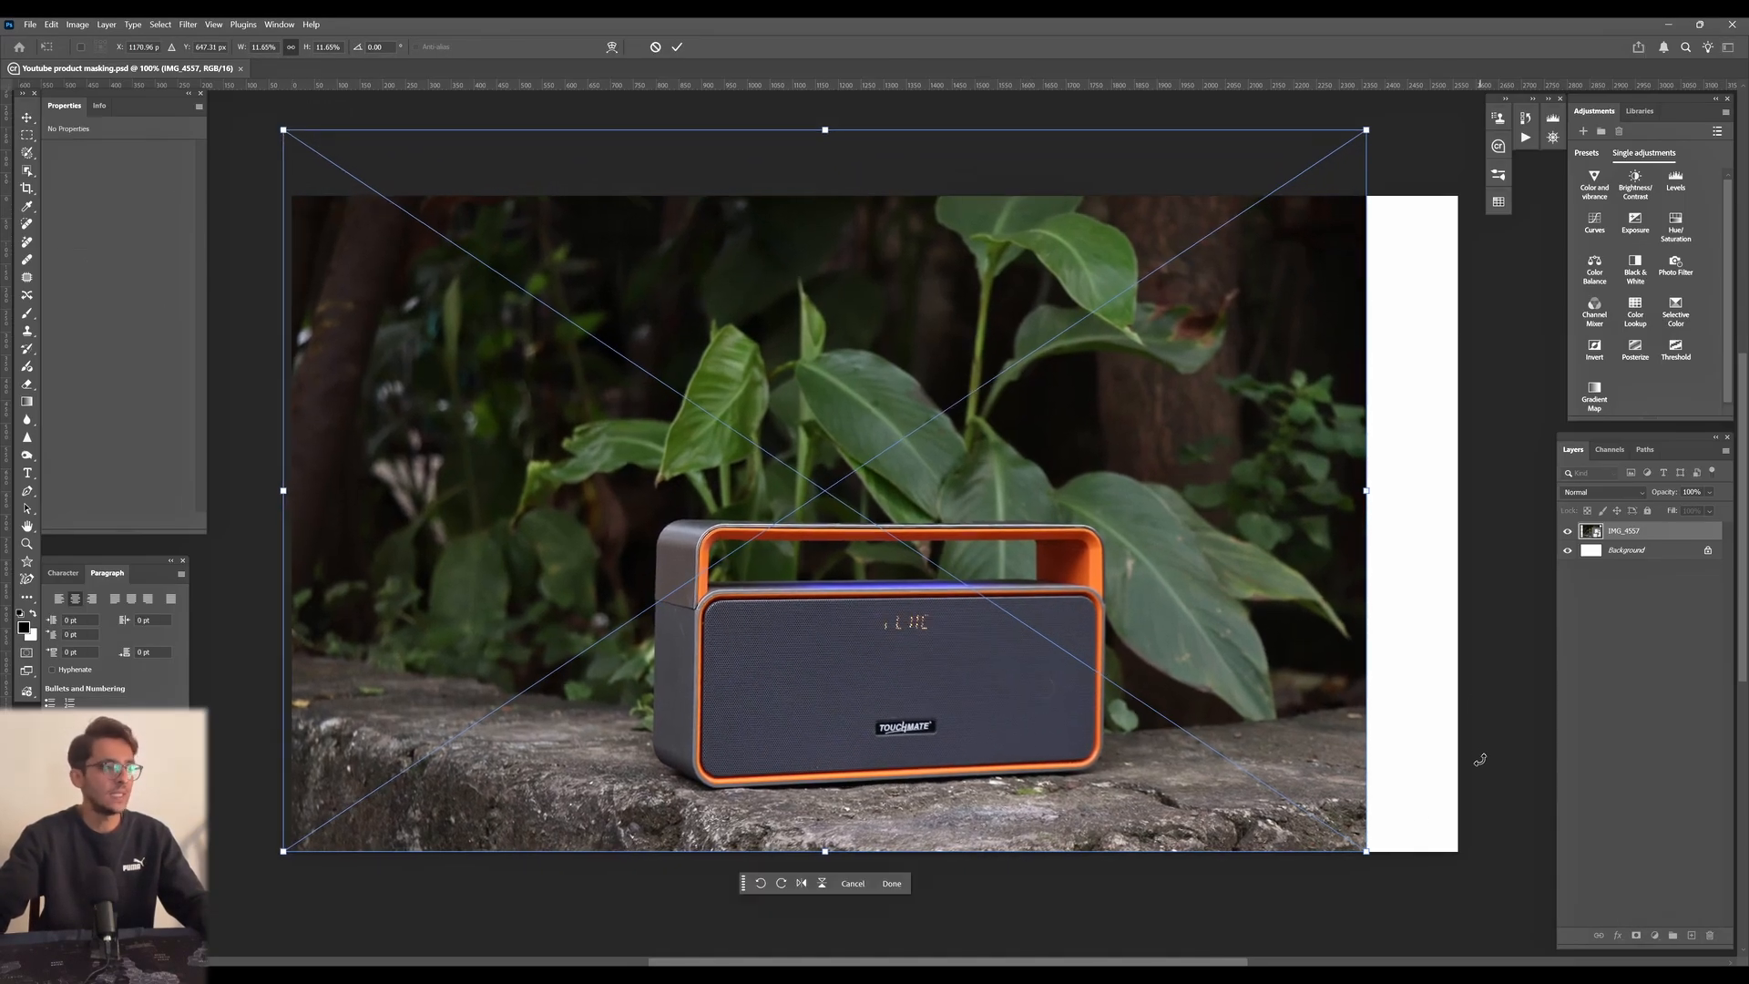
pyautogui.moveTo(1368, 854); pyautogui.dragTo(1464, 915)
pyautogui.moveTo(1173, 780); pyautogui.dragTo(1178, 730)
pyautogui.press('Left')
pyautogui.press('Left')
pyautogui.press('Left')
pyautogui.press('Left')
pyautogui.press('Left')
pyautogui.press('Left')
pyautogui.press('Left')
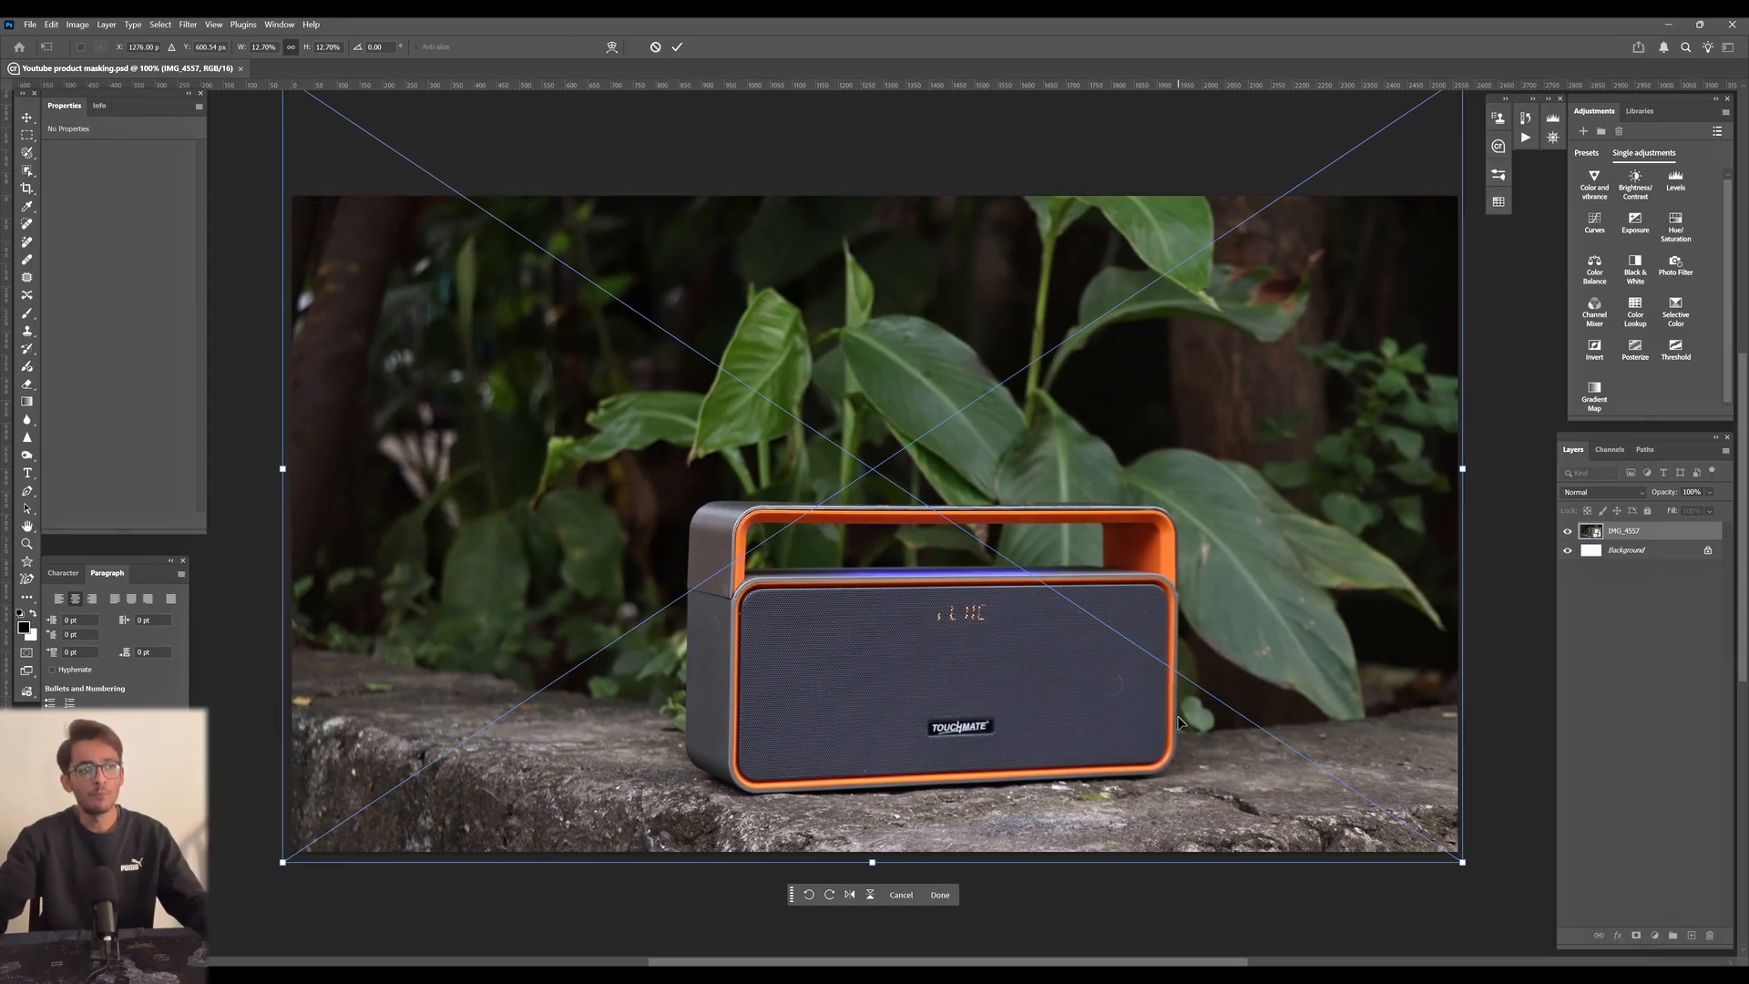
pyautogui.click(677, 47)
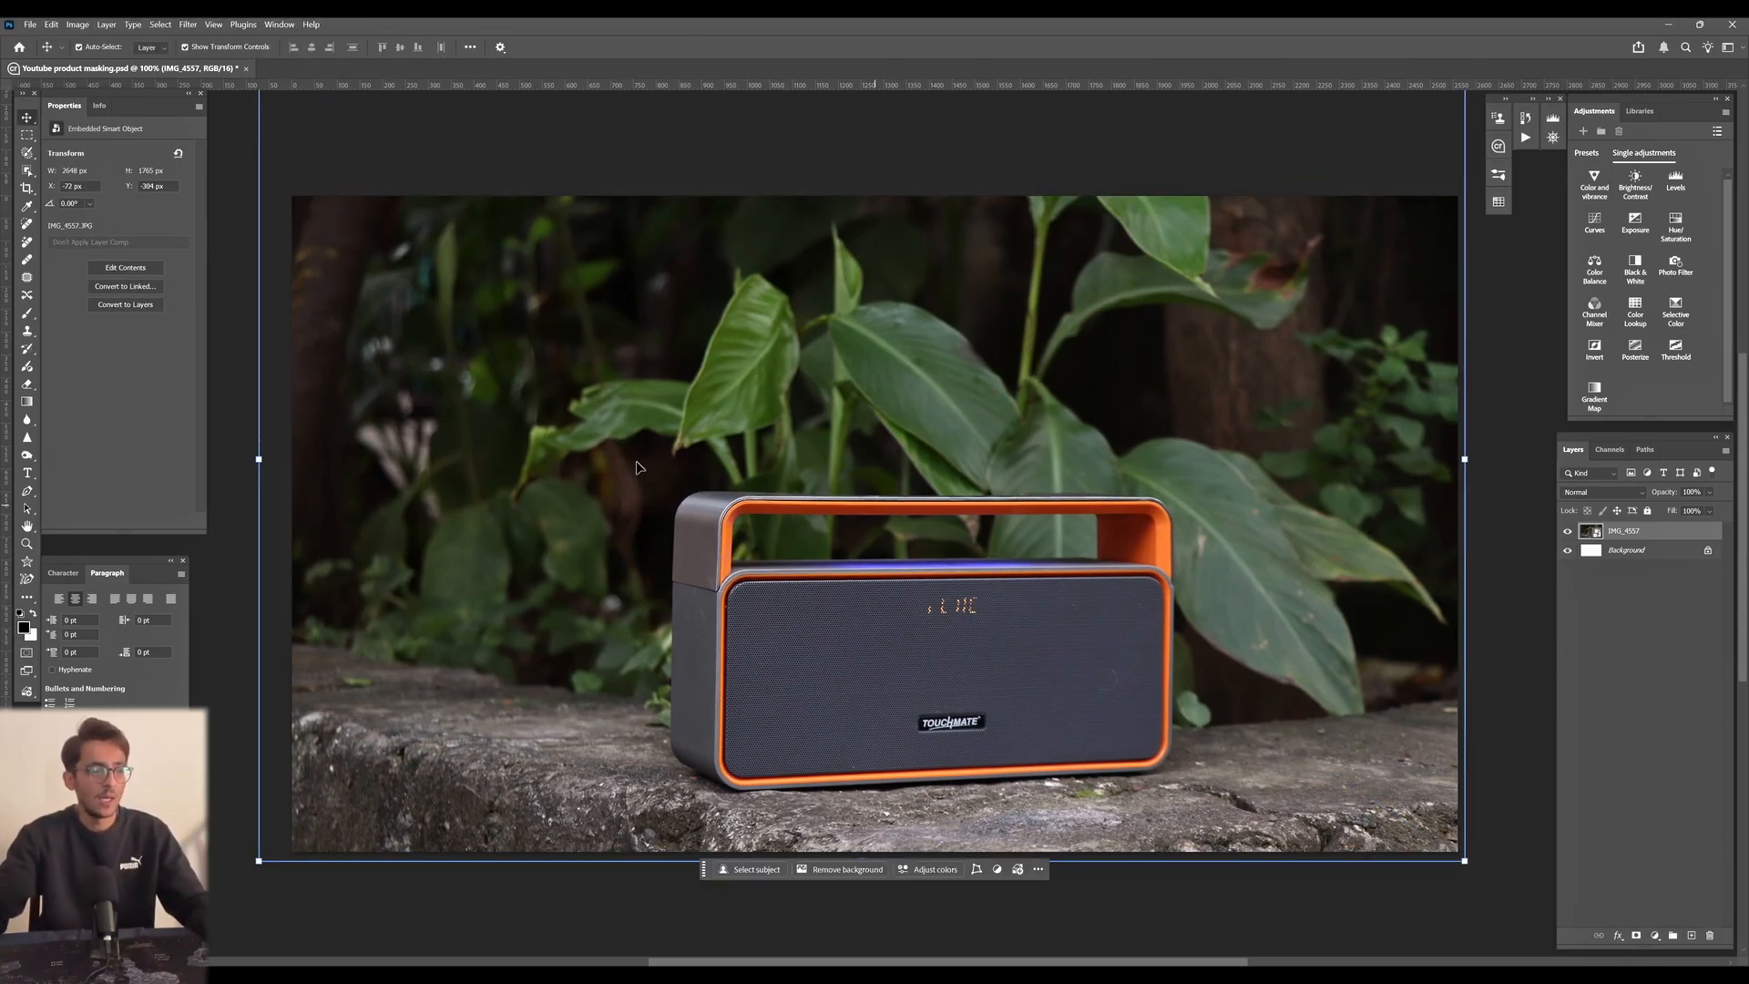
# - Rasterize the photo layer and use the Clone Stamp to remove the lit display characters from the speaker's front grille
pyautogui.click(27, 330)
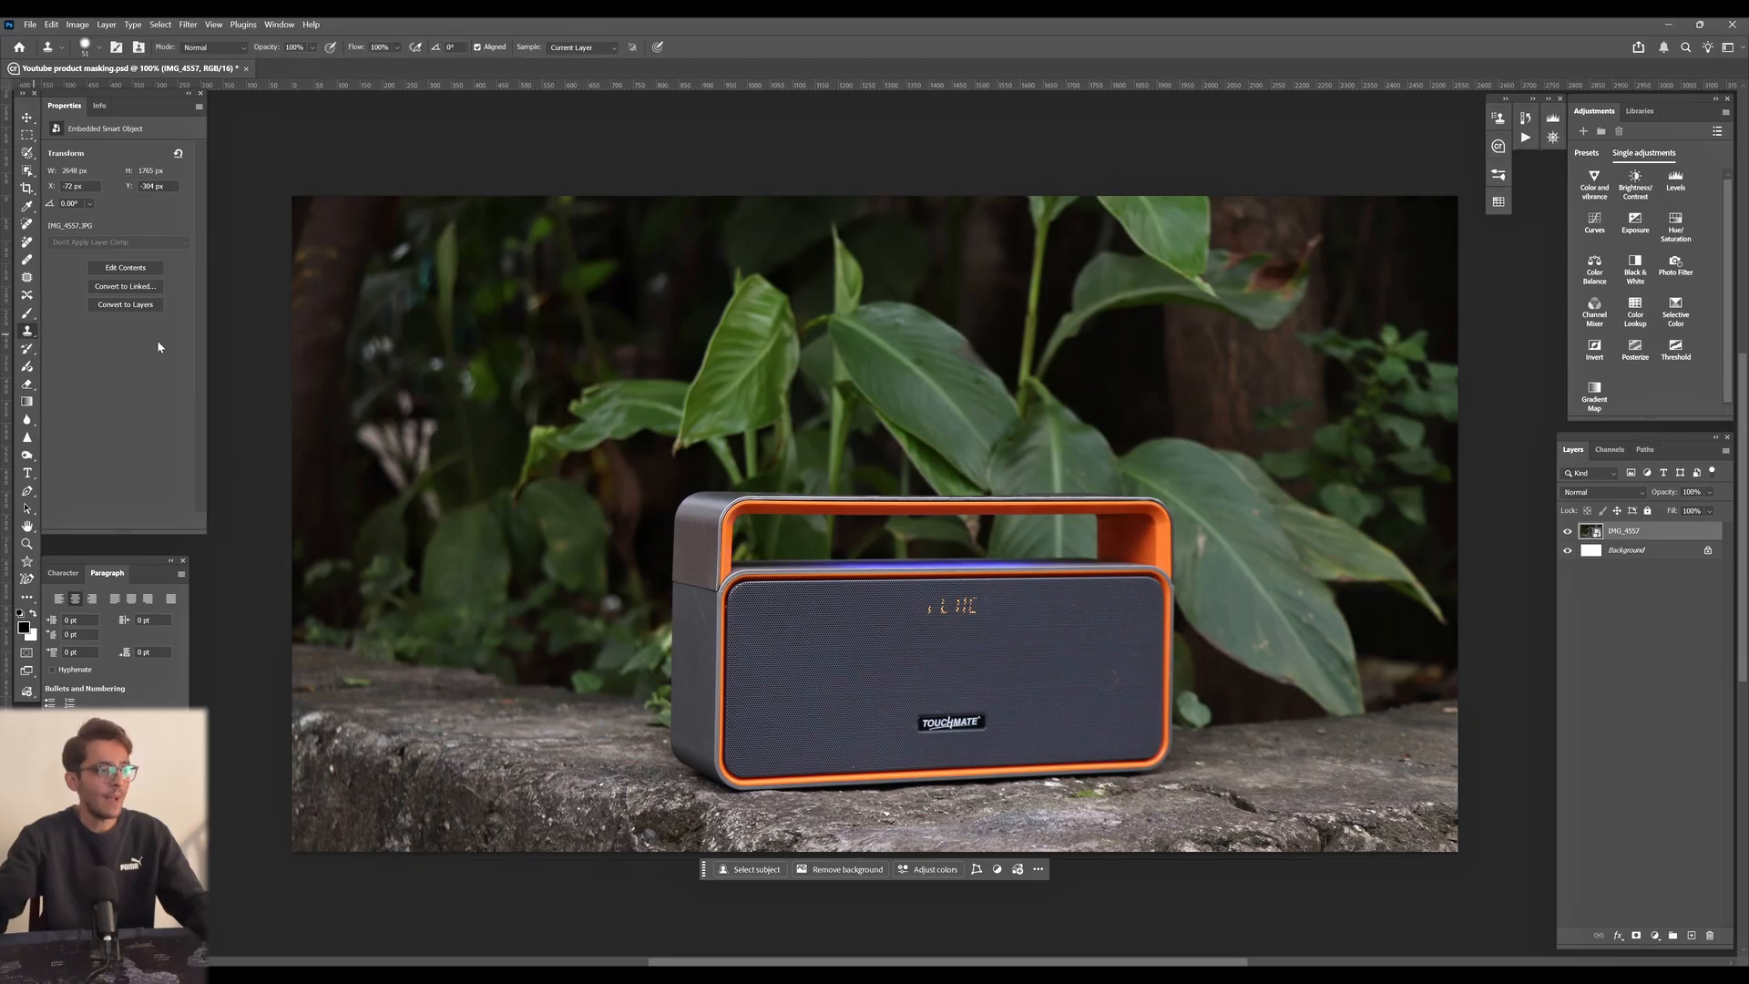
pyautogui.scroll(1, 911, 650)
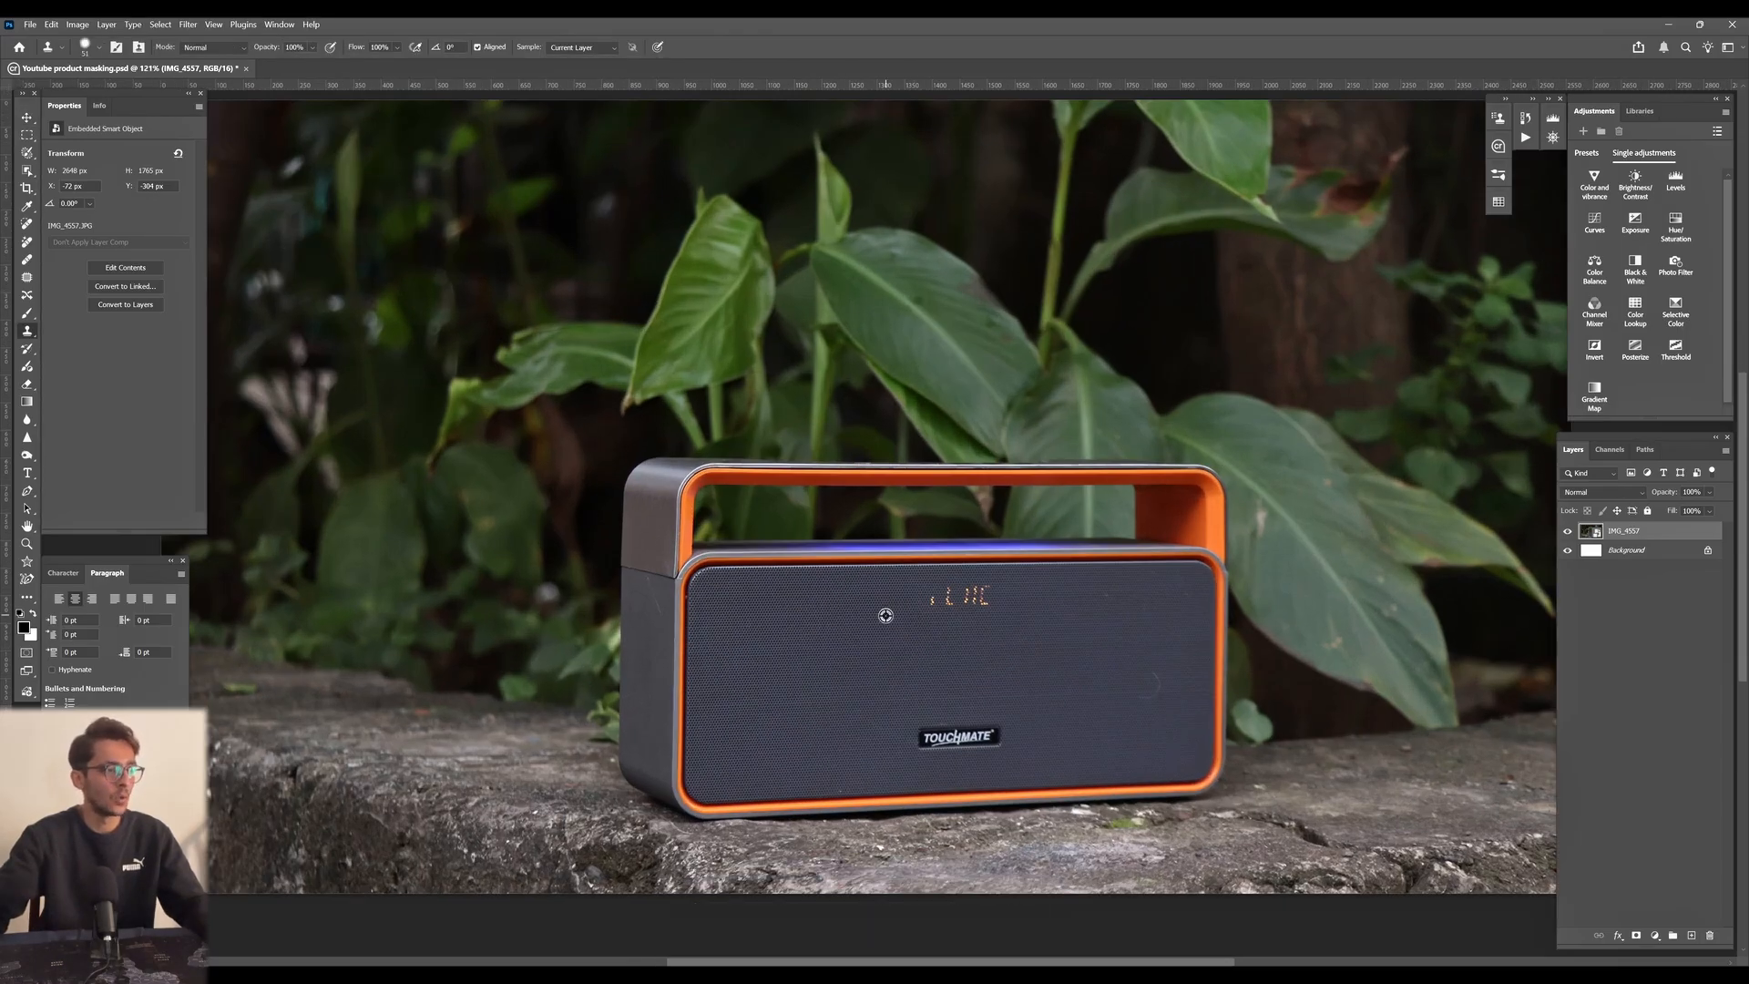
pyautogui.click(926, 599)
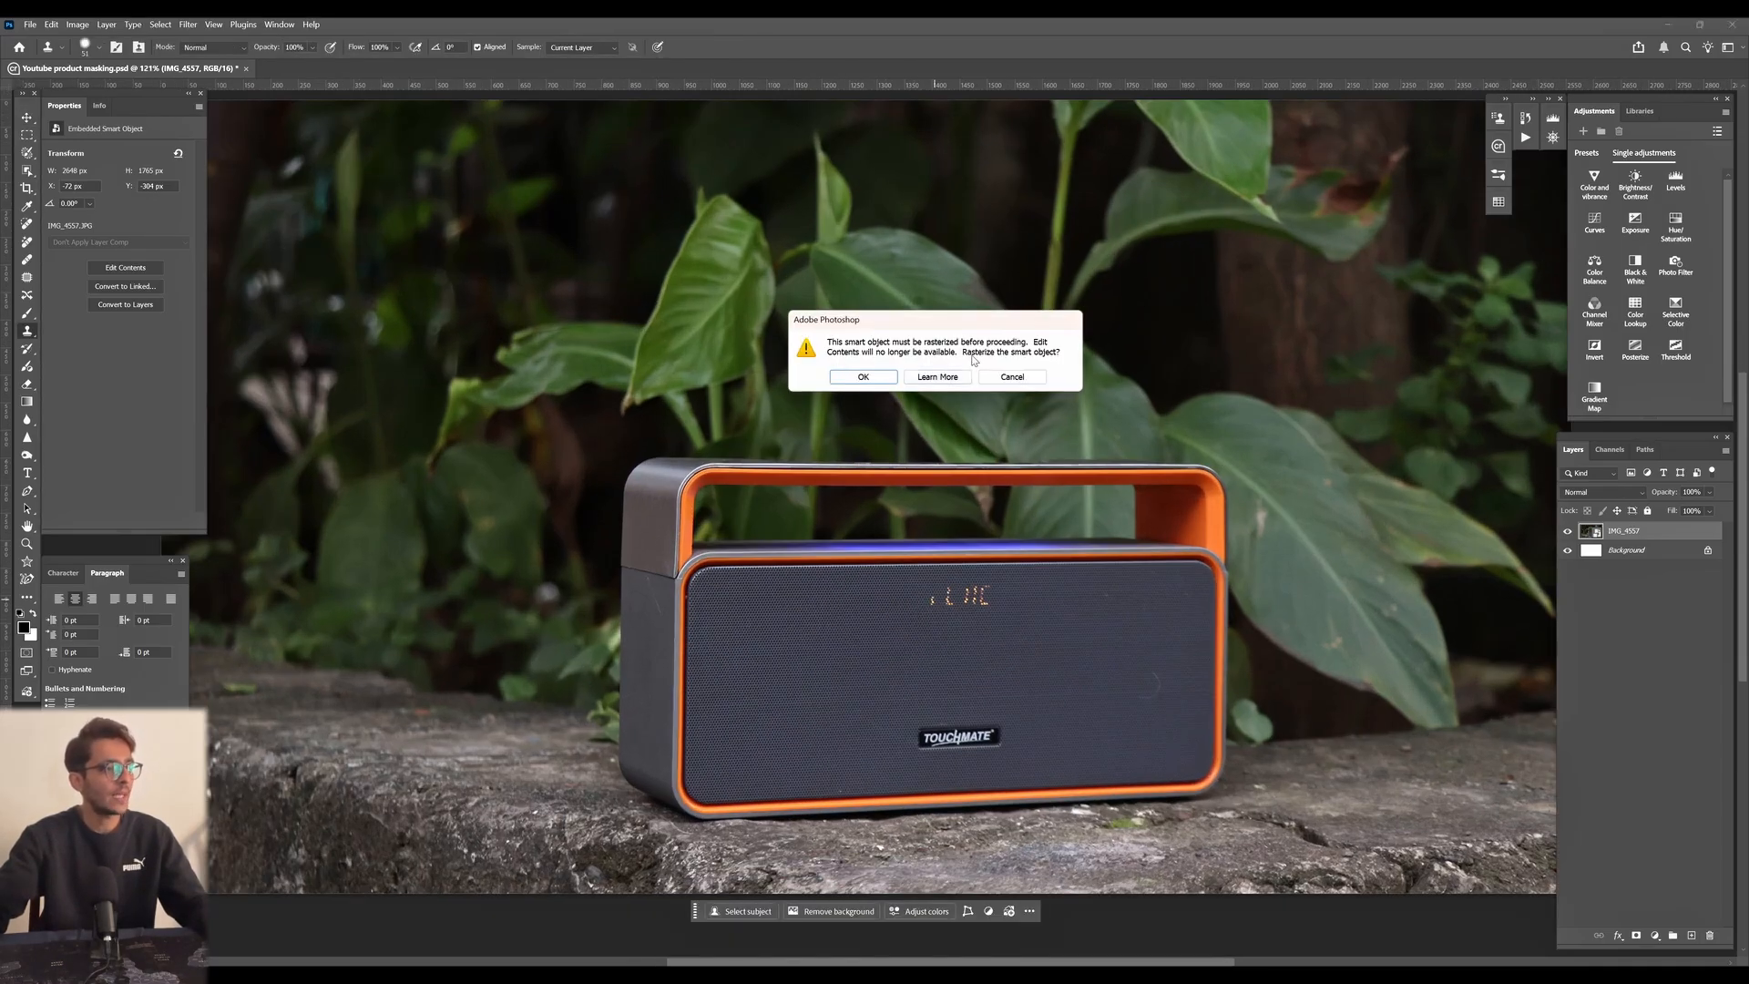
pyautogui.click(863, 377)
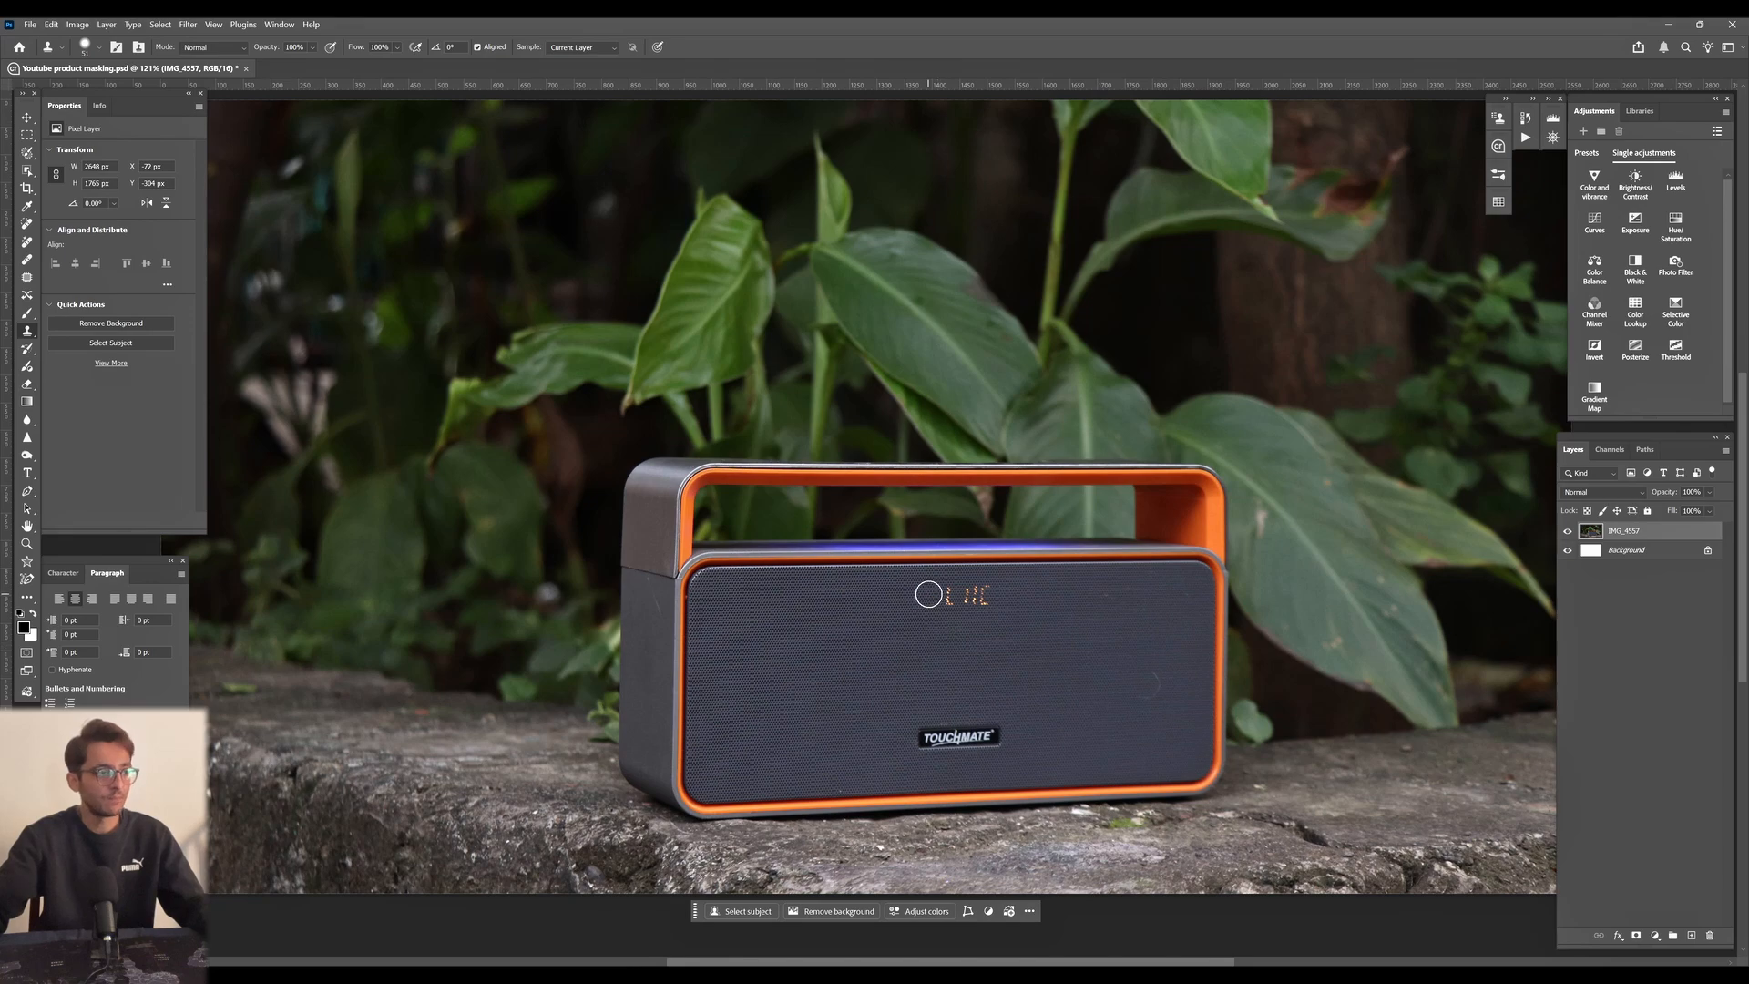
pyautogui.moveTo(929, 598); pyautogui.dragTo(986, 601)
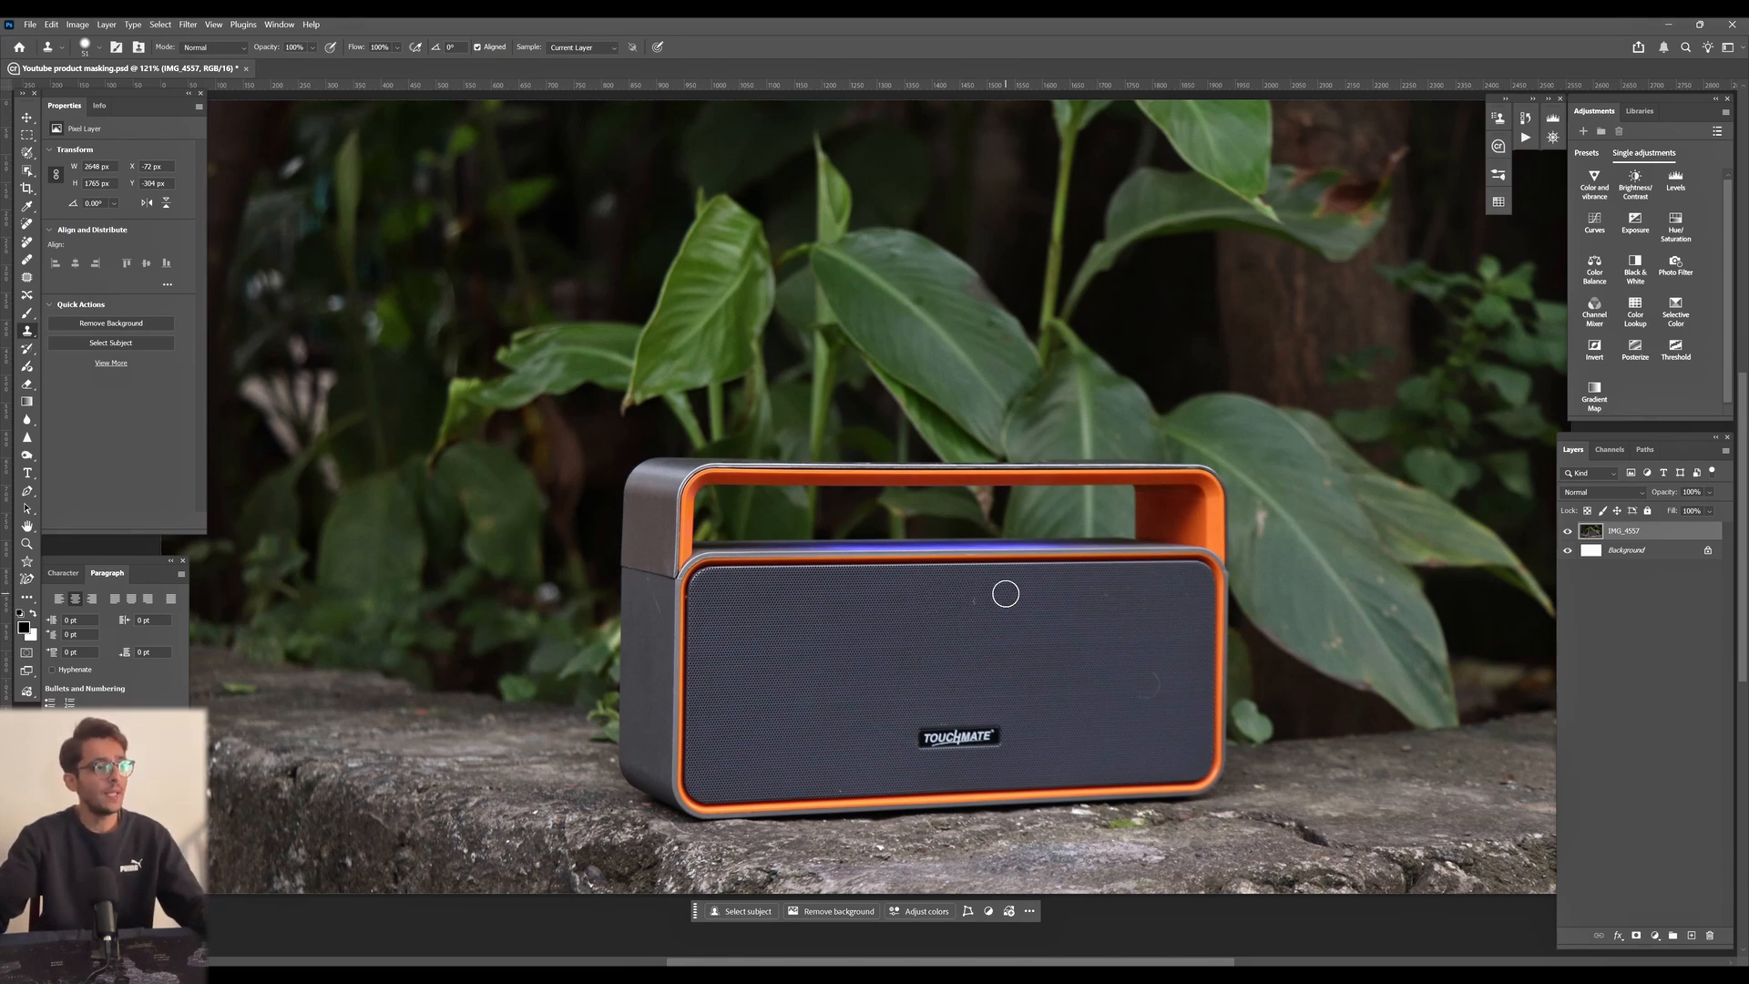
pyautogui.scroll(3, 1006, 594)
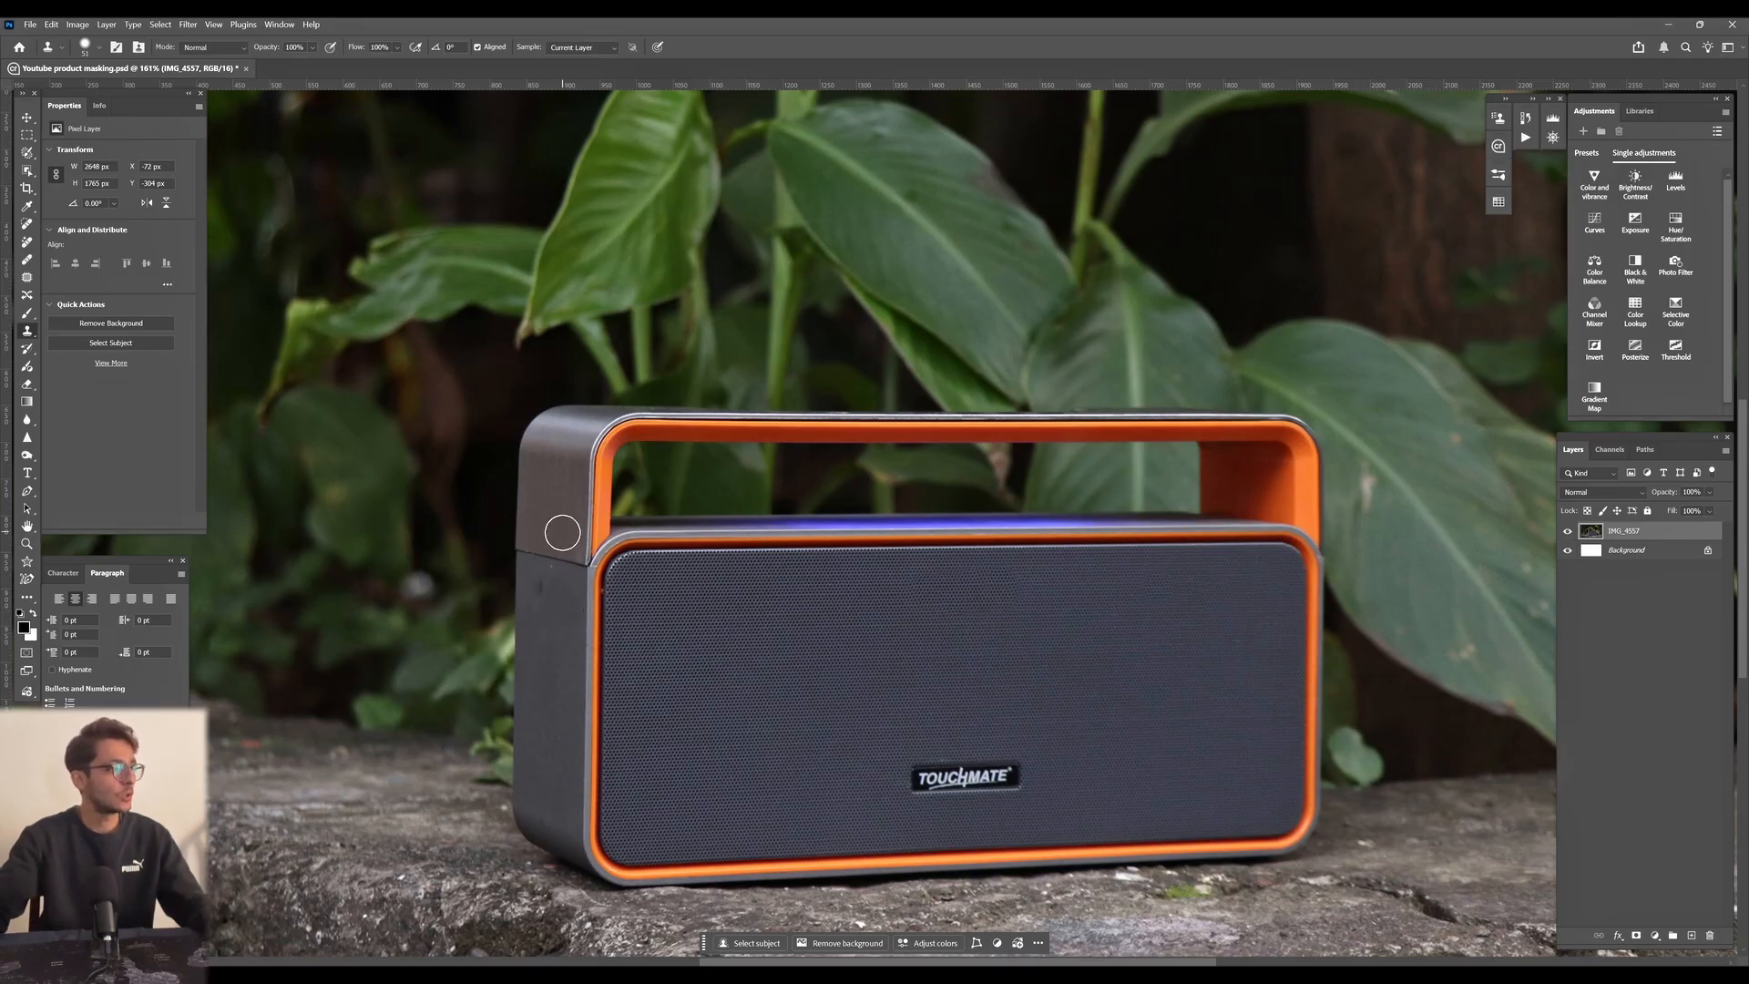
pyautogui.scroll(-4, 924, 790)
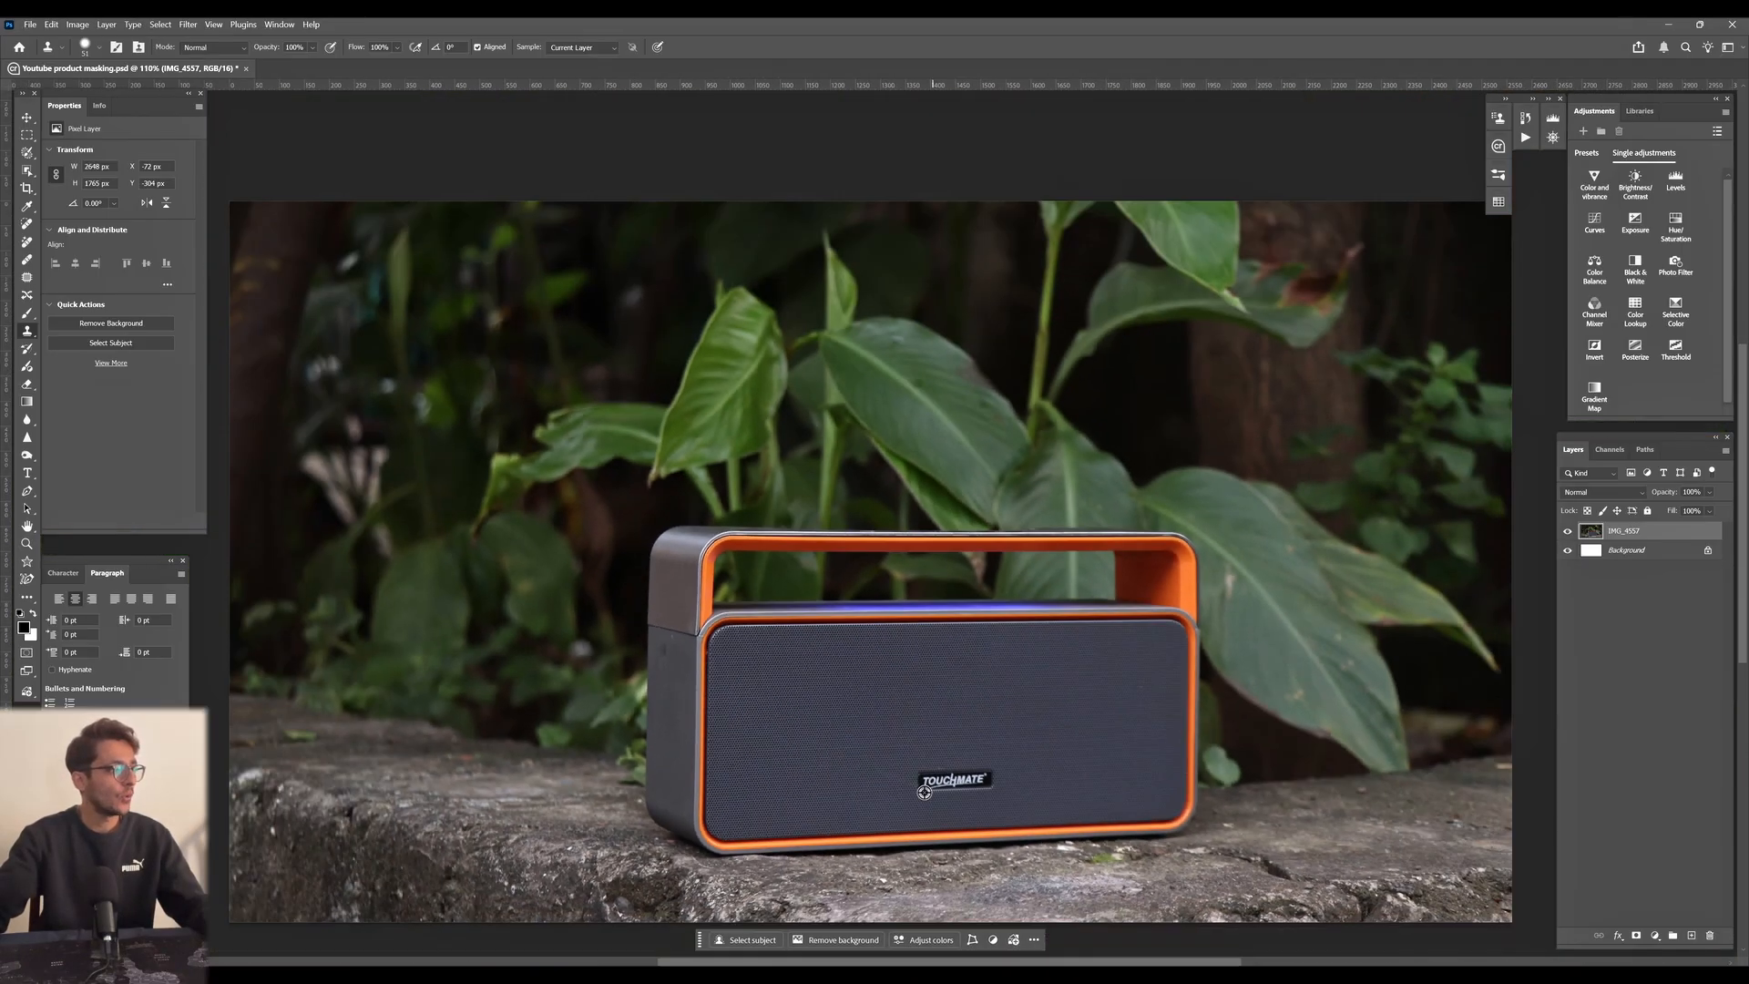
pyautogui.scroll(3, 950, 733)
pyautogui.scroll(-2, 869, 817)
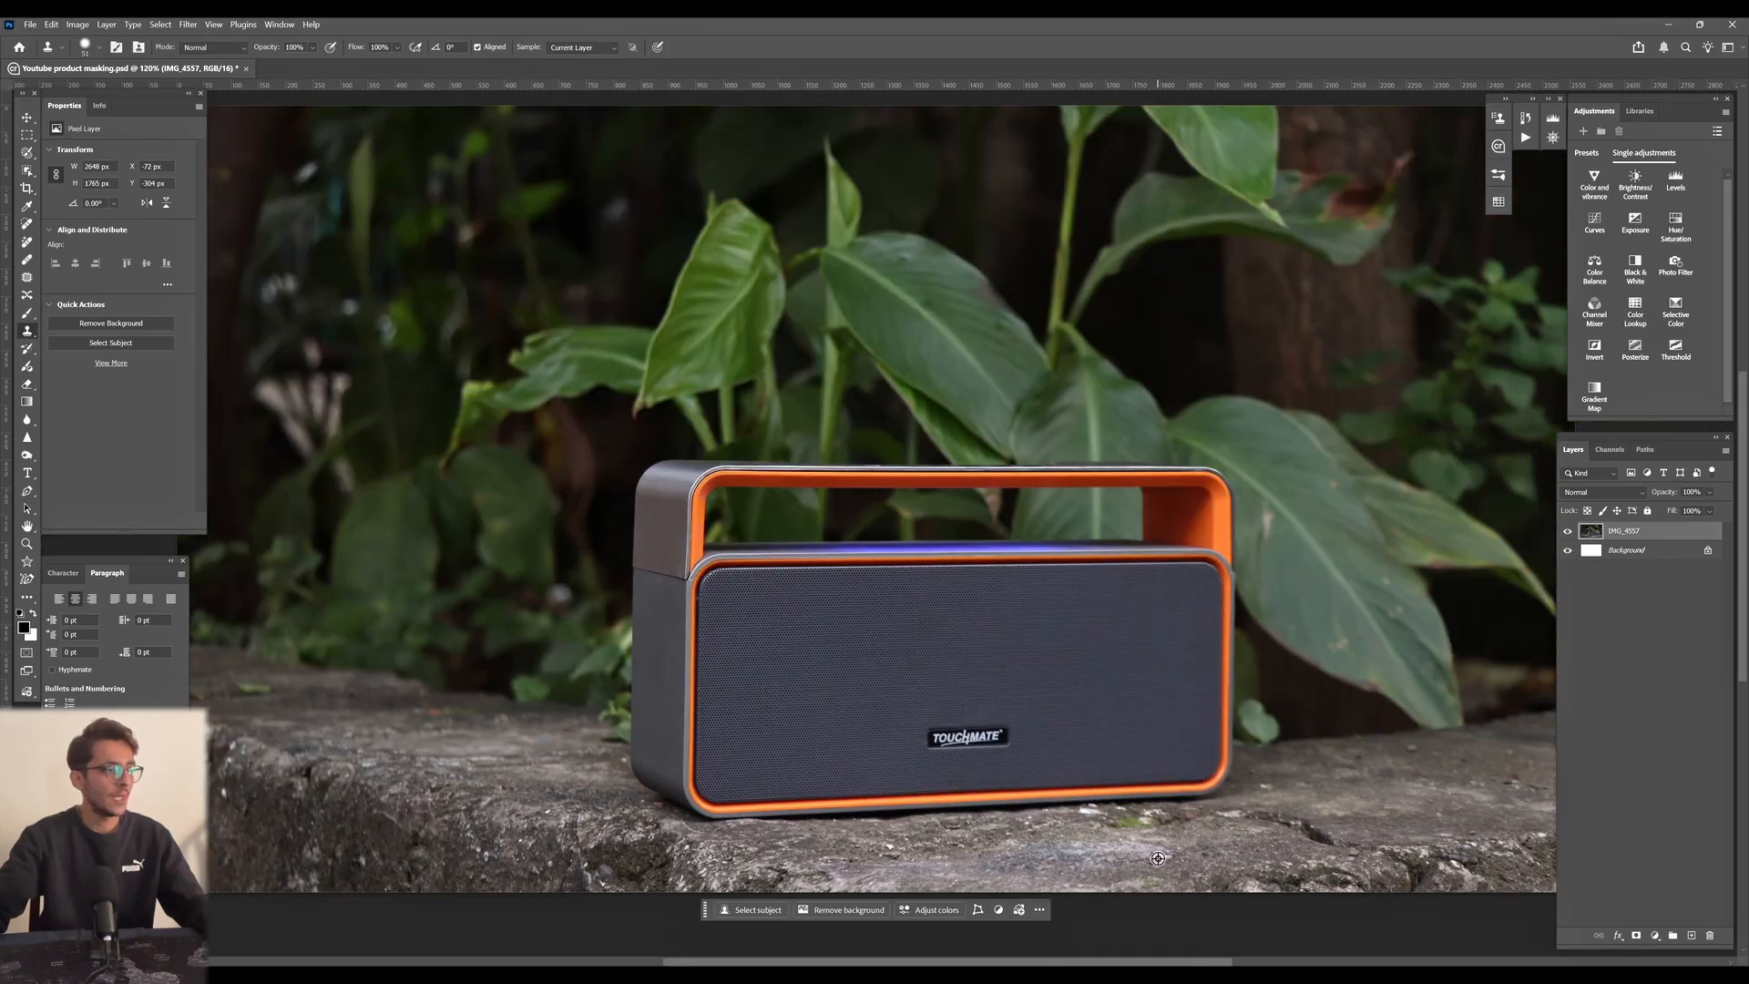
pyautogui.scroll(4, 1192, 558)
pyautogui.scroll(1, 752, 515)
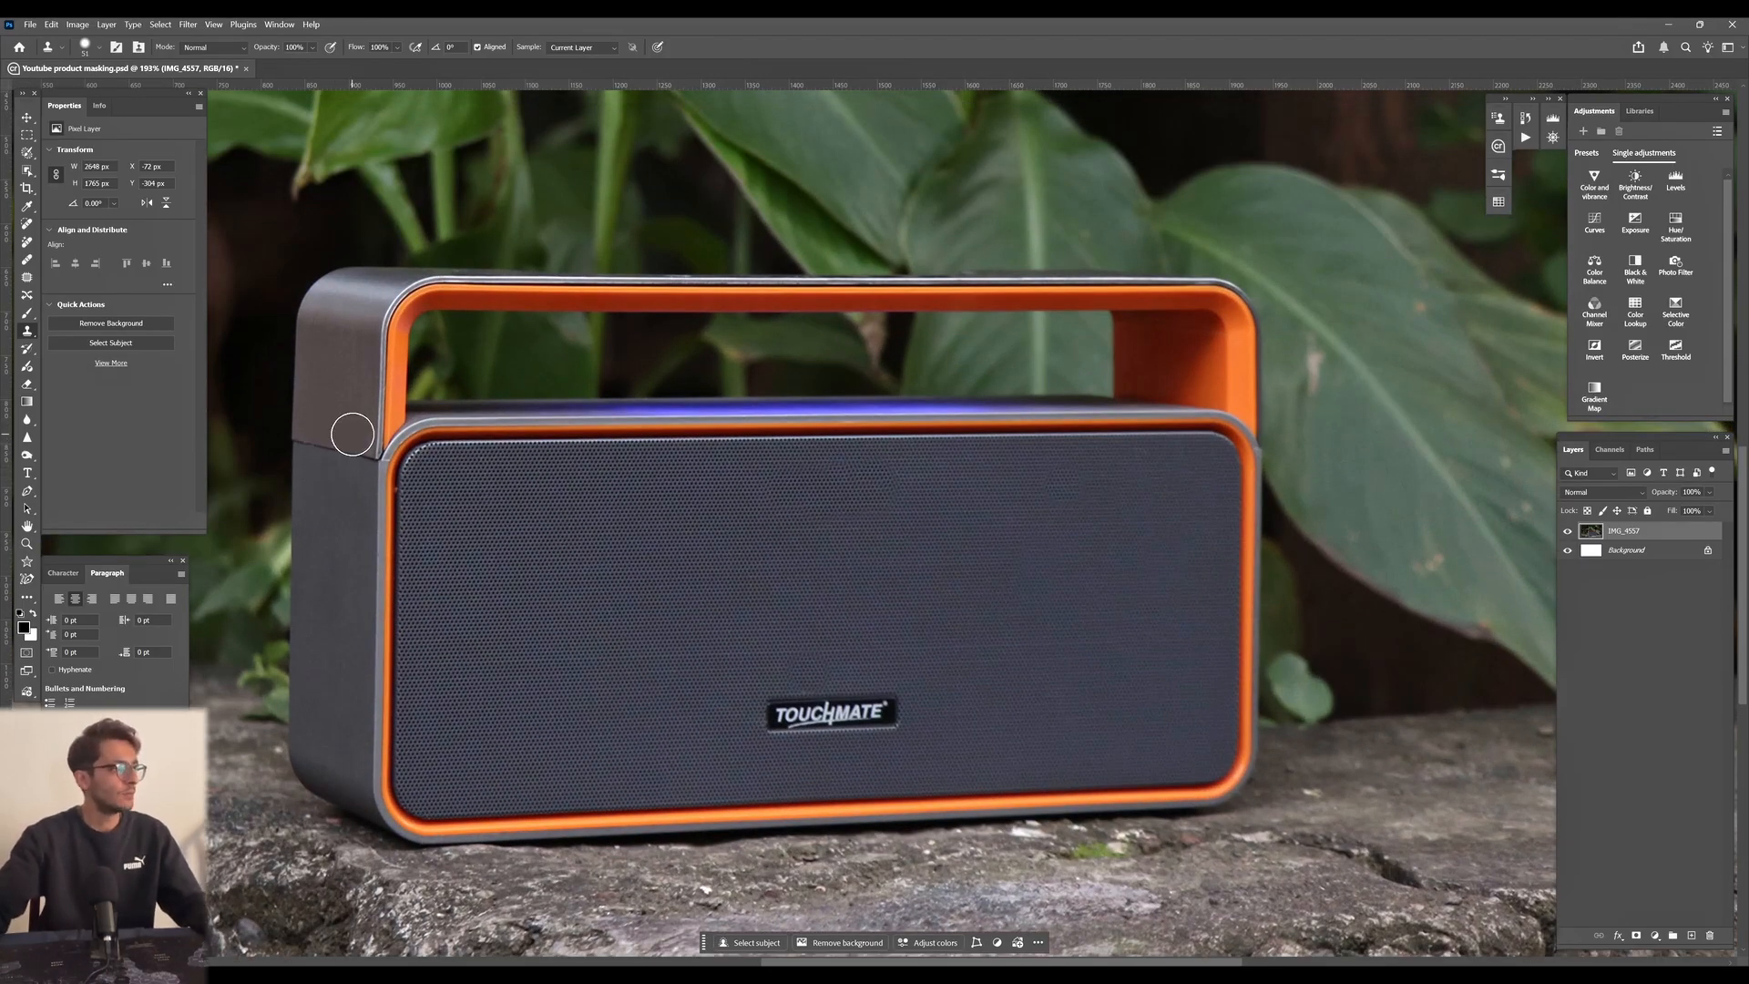
# - Open the Camera Raw filter for the IMG_4557 layer
pyautogui.press('v')
pyautogui.hotkey('ctrl', '1')
pyautogui.click(188, 26)
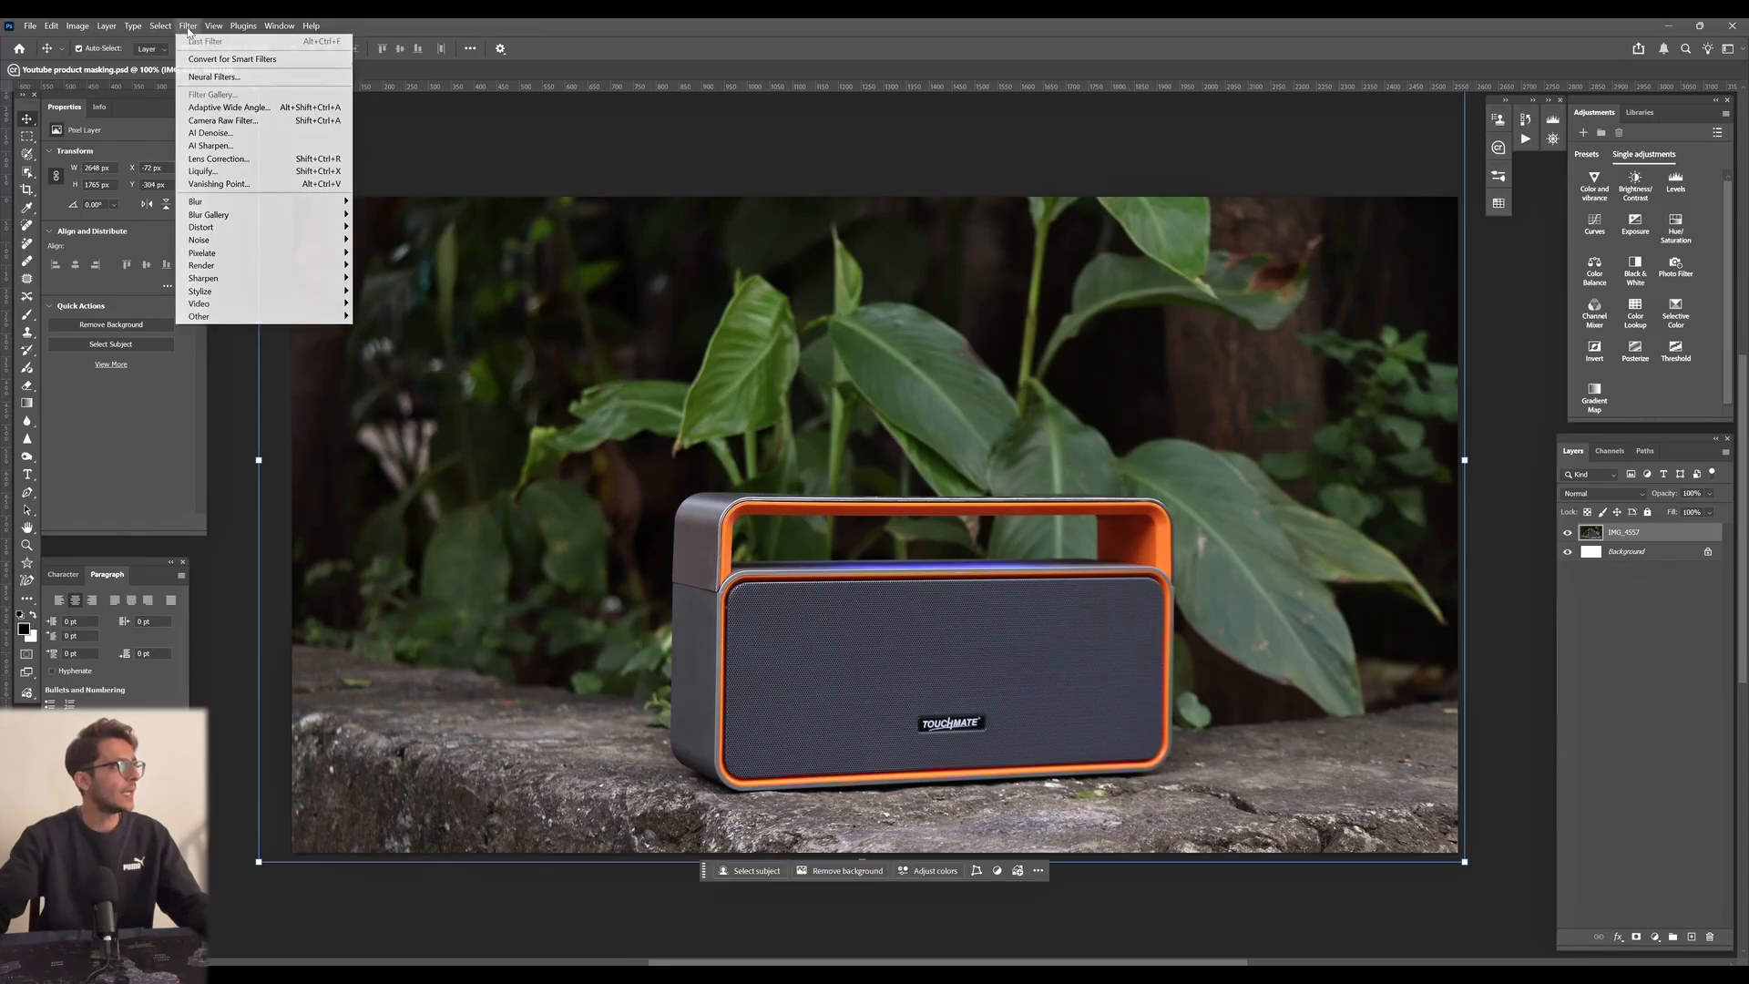
pyautogui.click(234, 120)
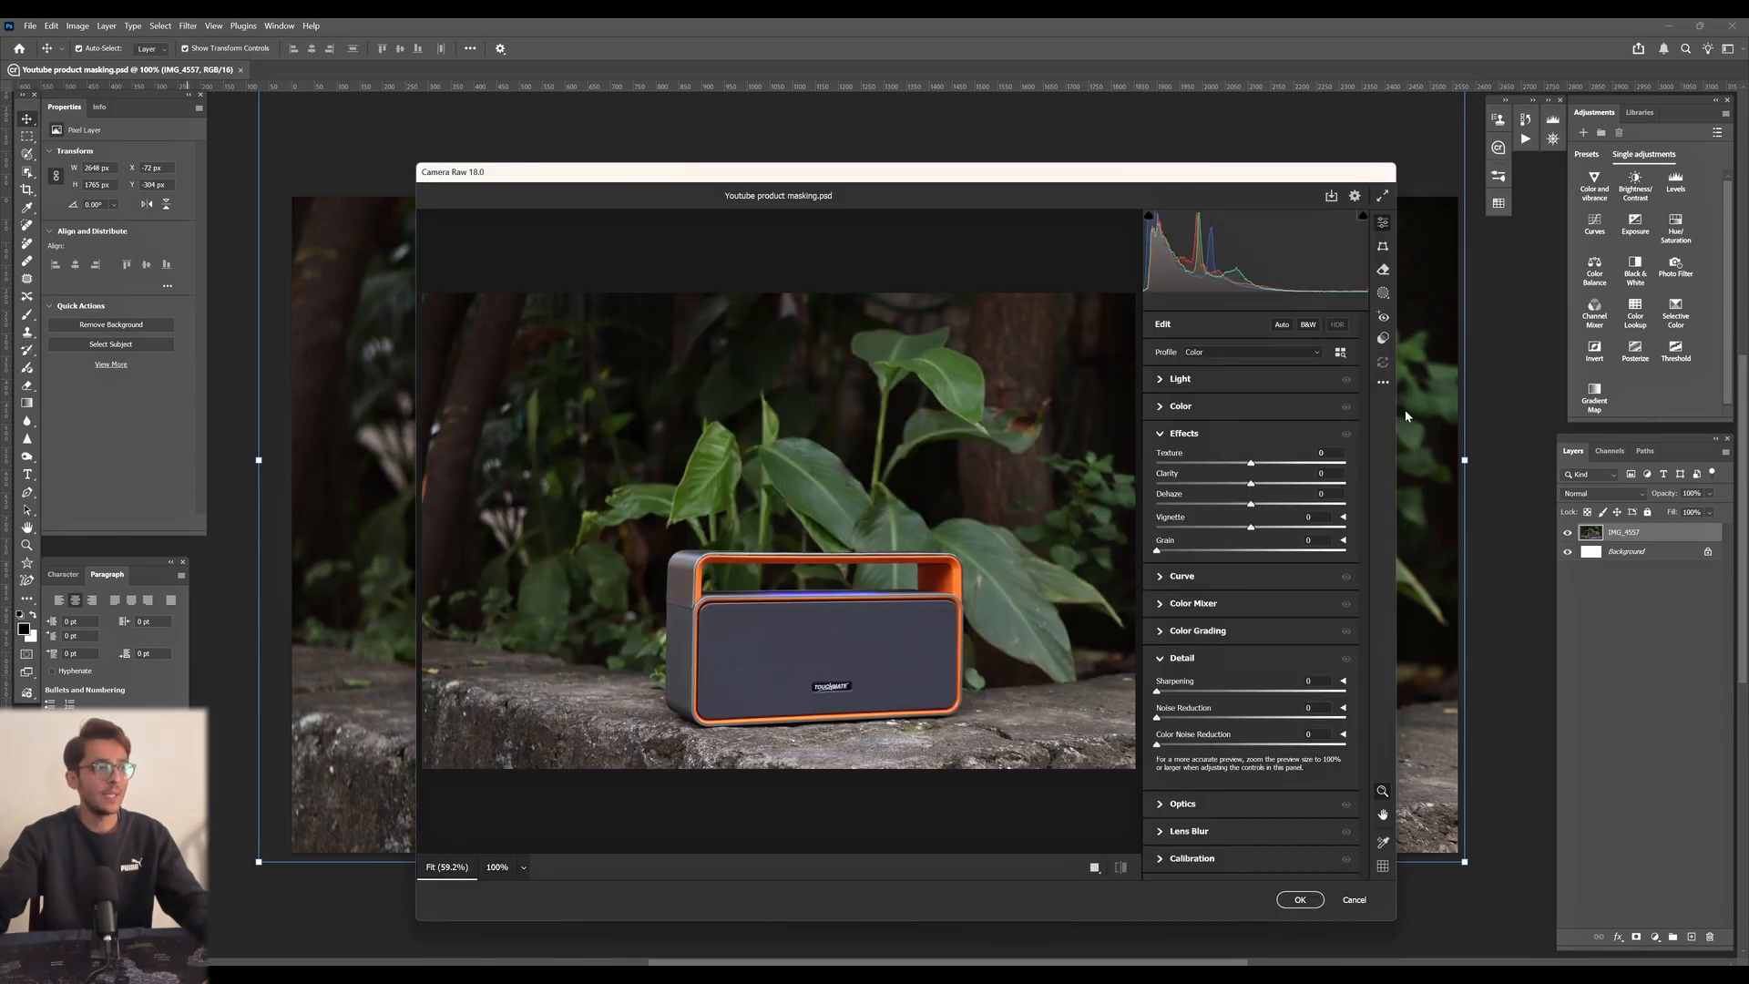
# - Add a large radial gradient mask around the speaker, centred just below the photo's bottom edge
pyautogui.press('m')
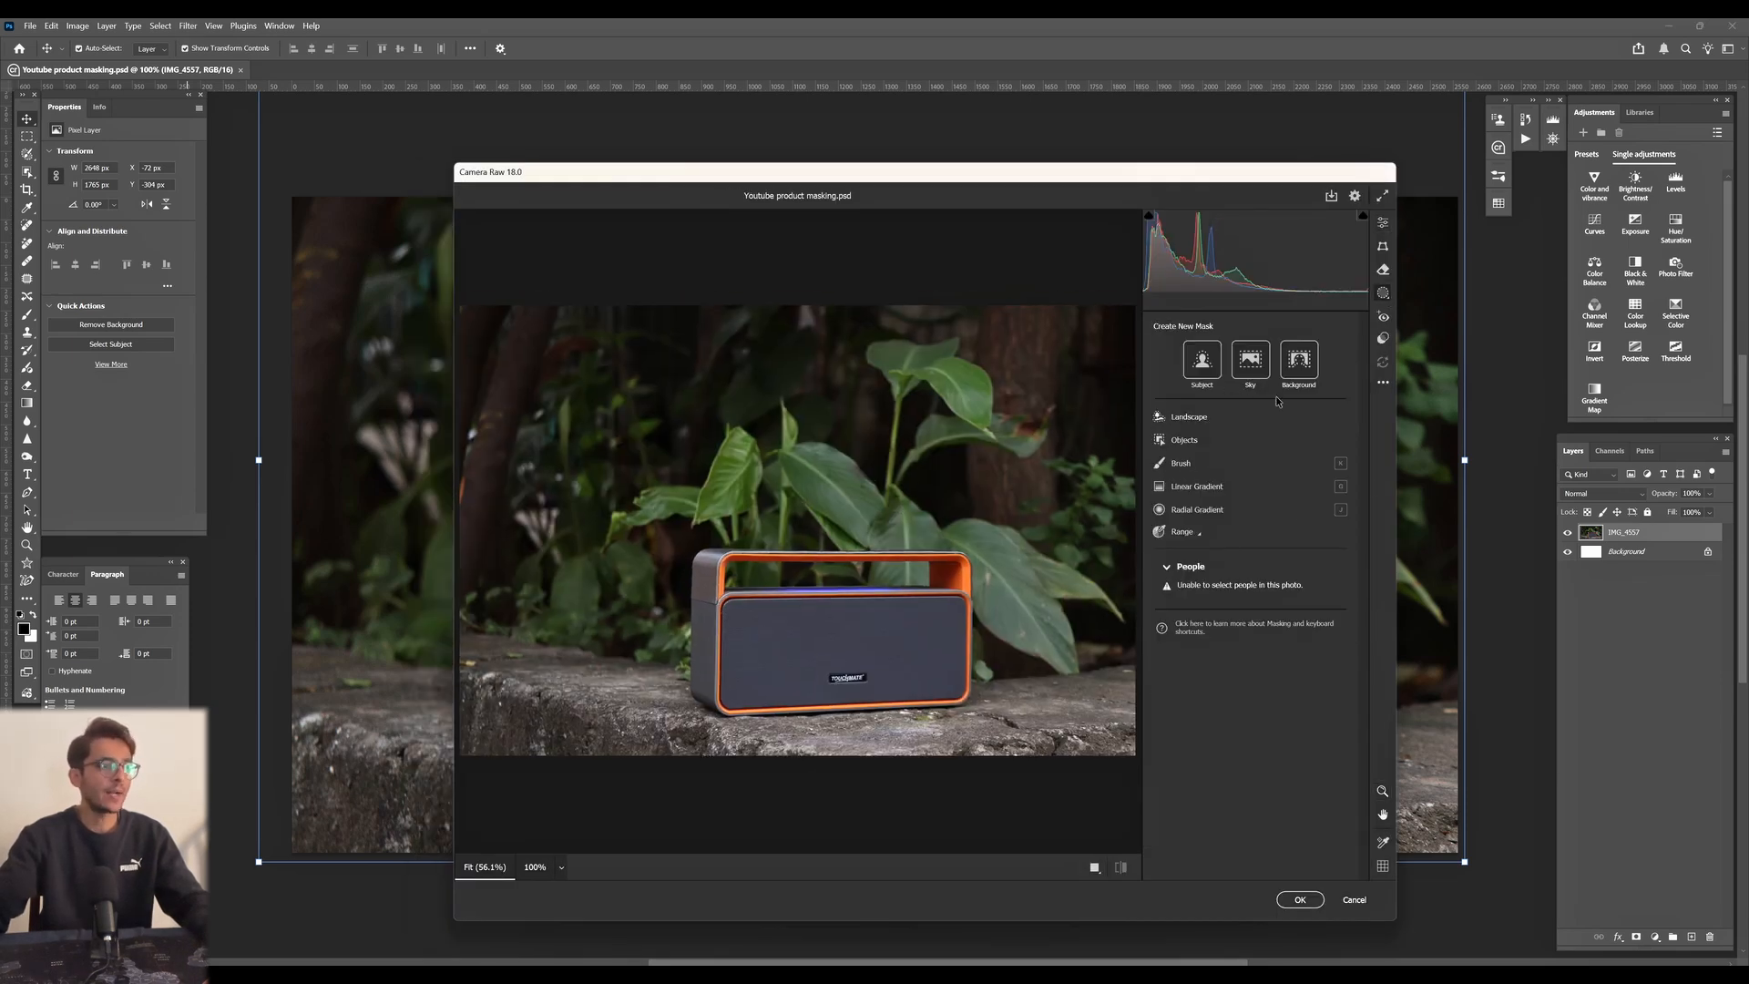
pyautogui.click(1220, 512)
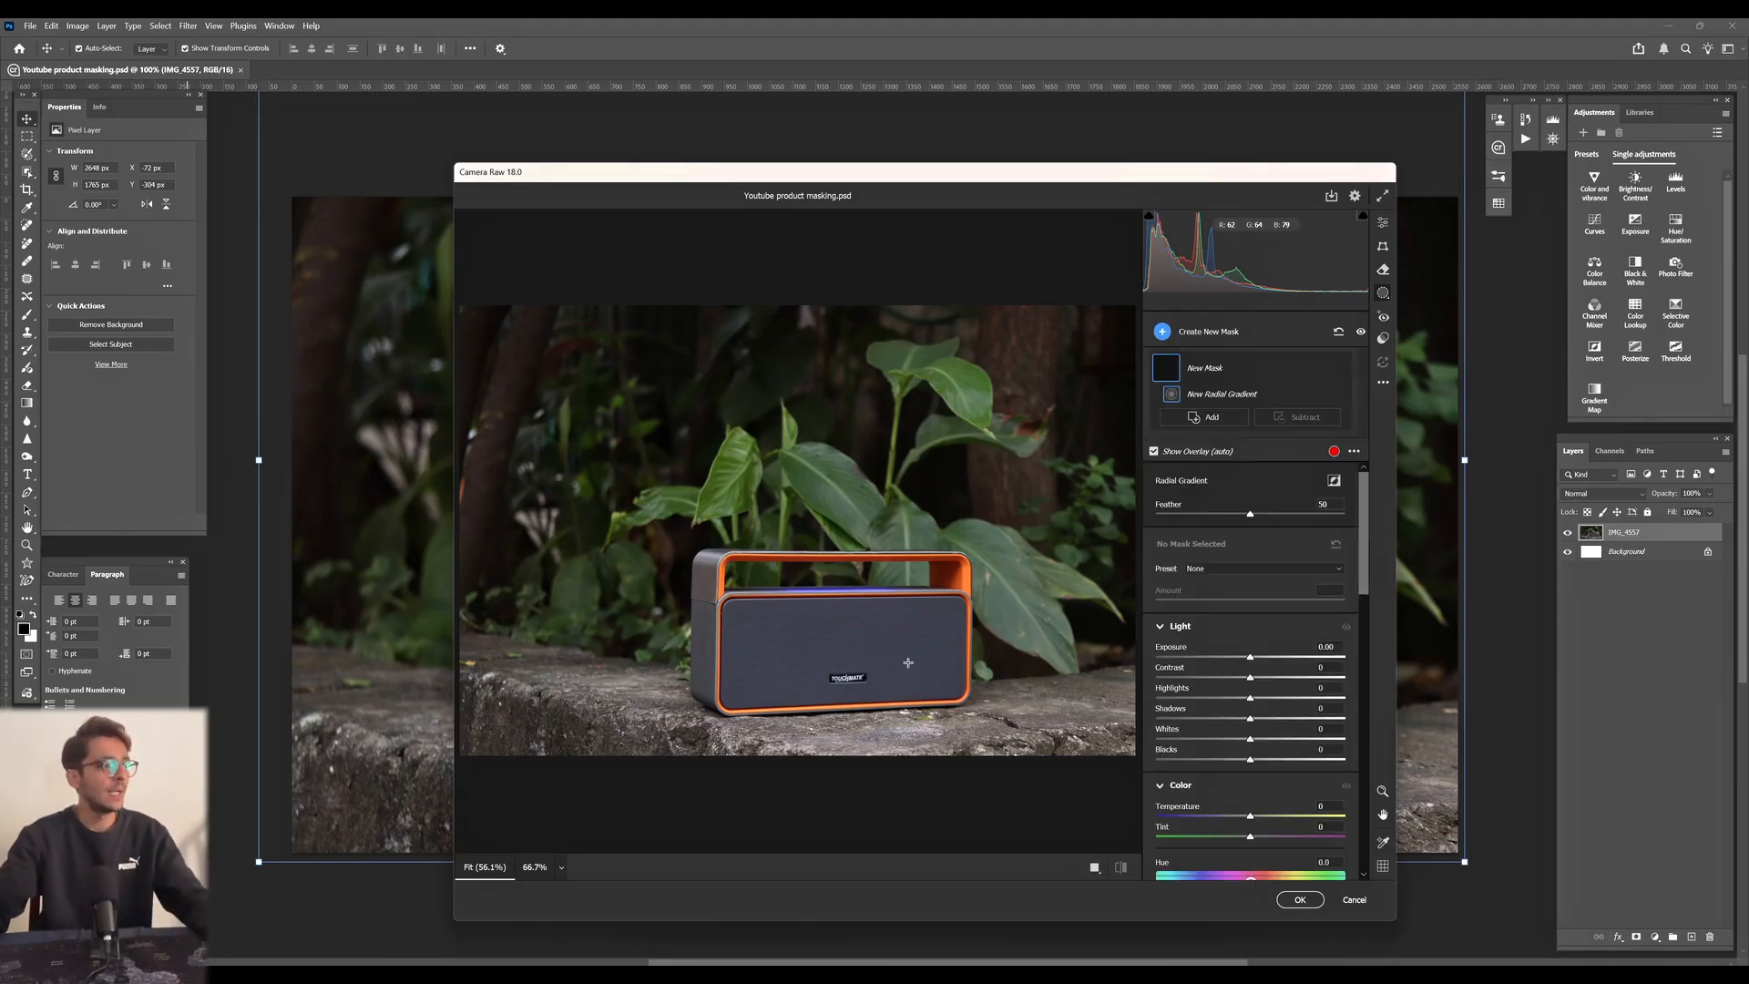
pyautogui.press('alt')
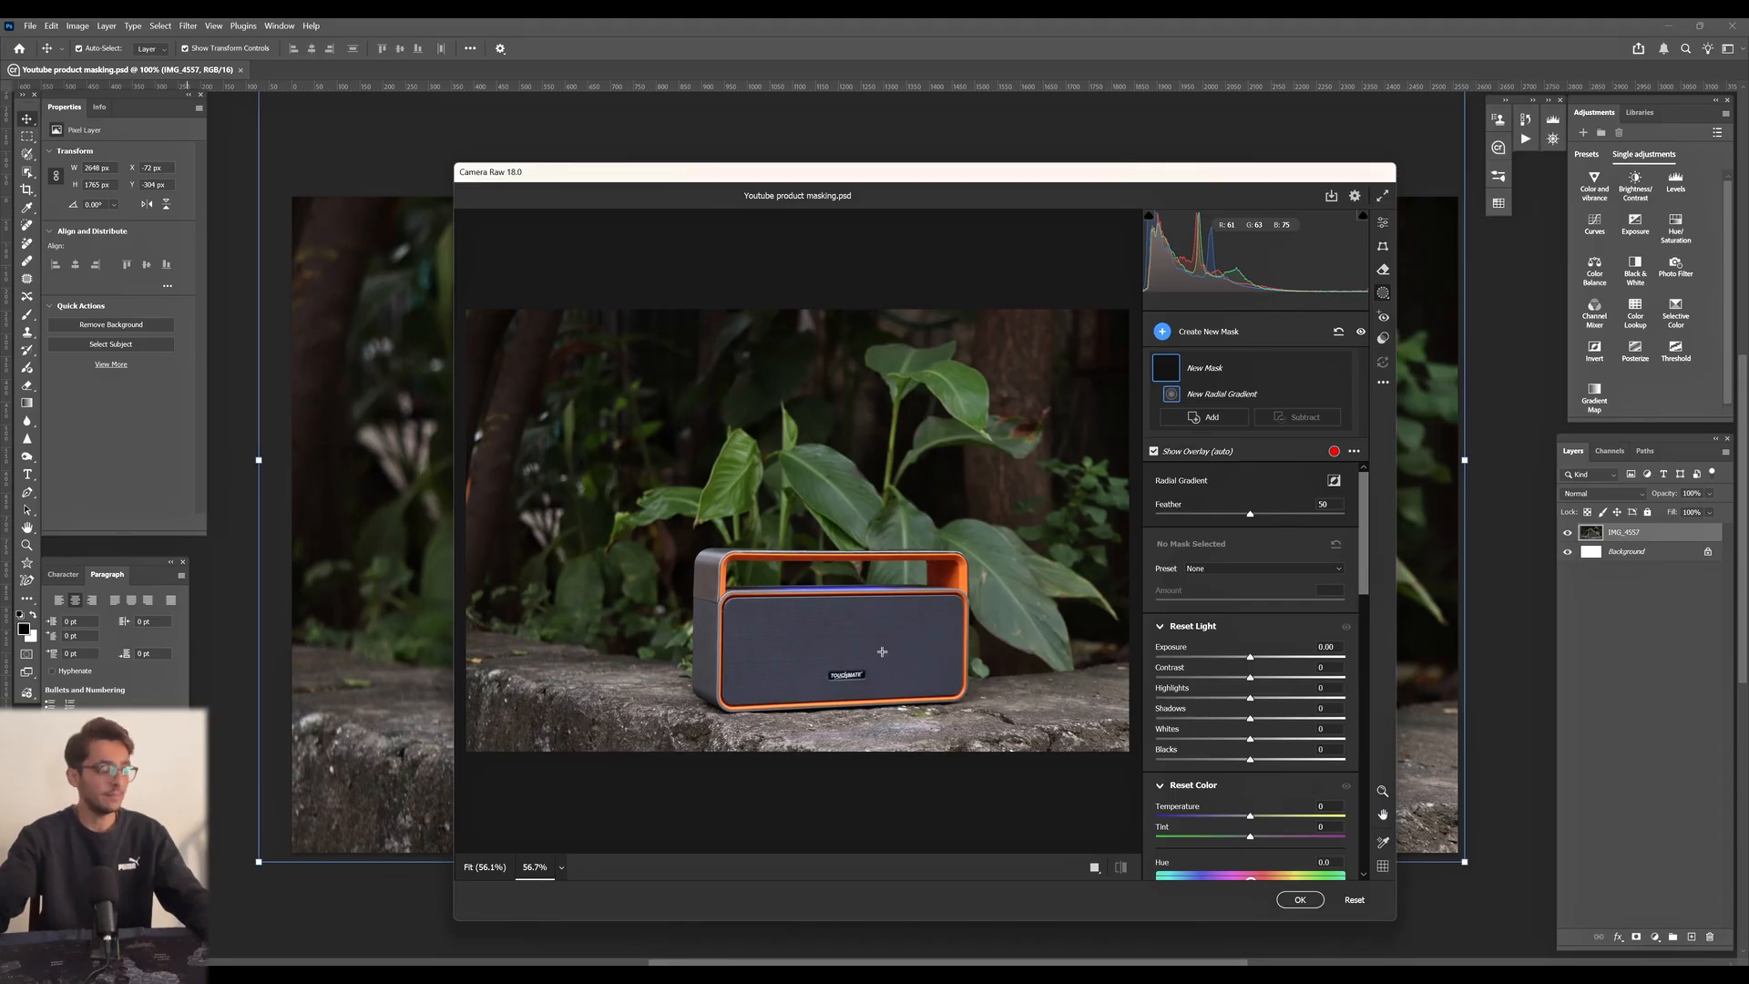
pyautogui.moveTo(804, 773); pyautogui.dragTo(1025, 555)
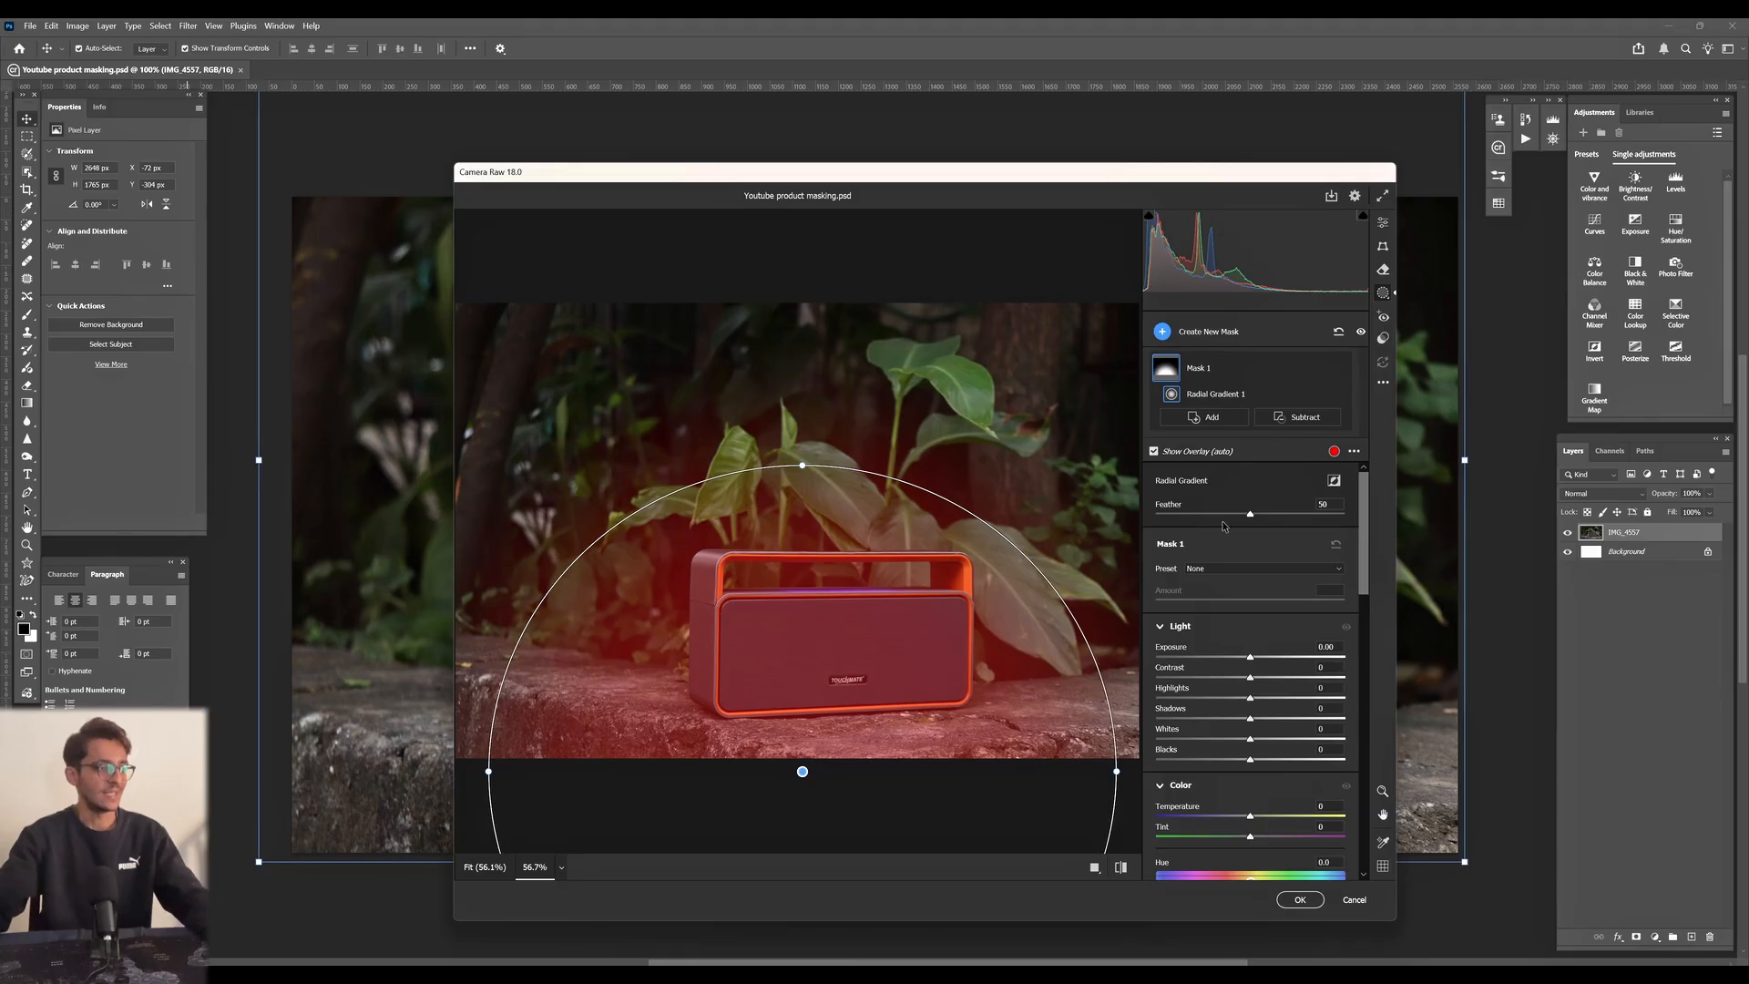
# - Set the radial mask's Exposure to +0.30, Contrast +6, Highlights -12, Shadows +3, Whites +3 and Blacks -3
pyautogui.moveTo(1251, 660); pyautogui.dragTo(1261, 669)
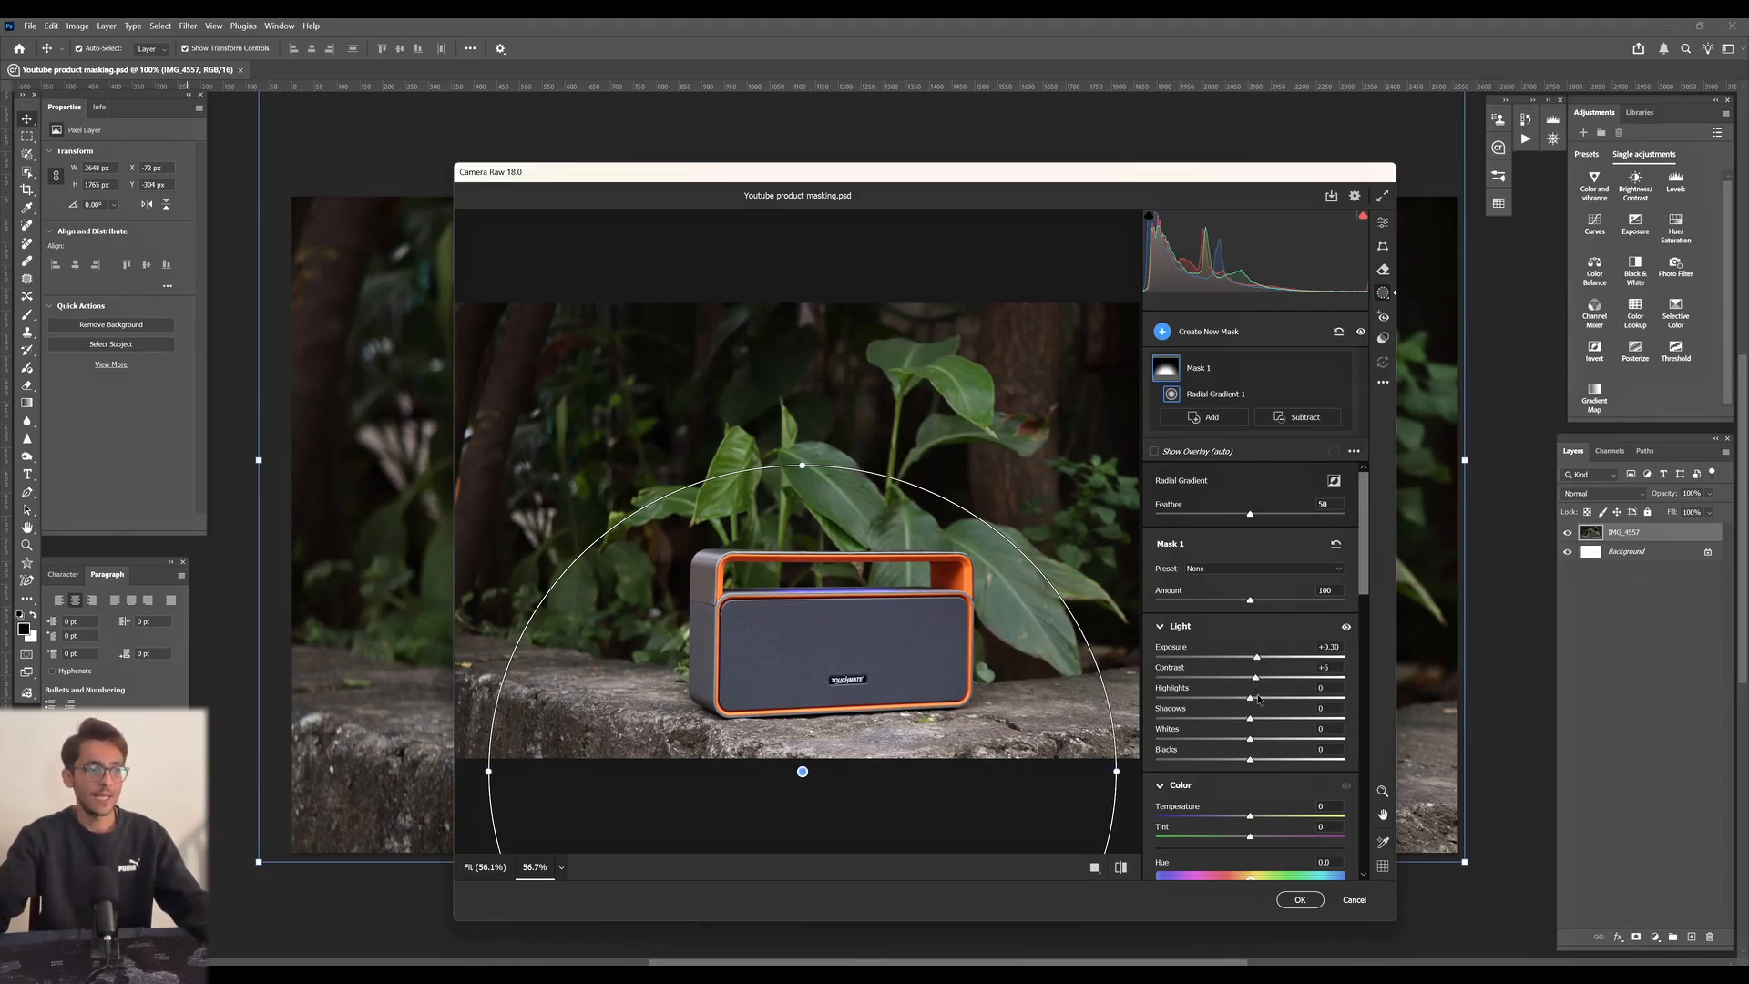
pyautogui.moveTo(1249, 698)
pyautogui.mouseDown()
pyautogui.moveTo(1216, 708)
pyautogui.moveTo(1307, 706)
pyautogui.moveTo(1222, 710)
pyautogui.moveTo(1279, 707)
pyautogui.moveTo(1238, 707)
pyautogui.moveTo(1253, 721)
pyautogui.mouseUp()
pyautogui.moveTo(1251, 741); pyautogui.dragTo(1248, 765)
pyautogui.scroll(-3, 1247, 767)
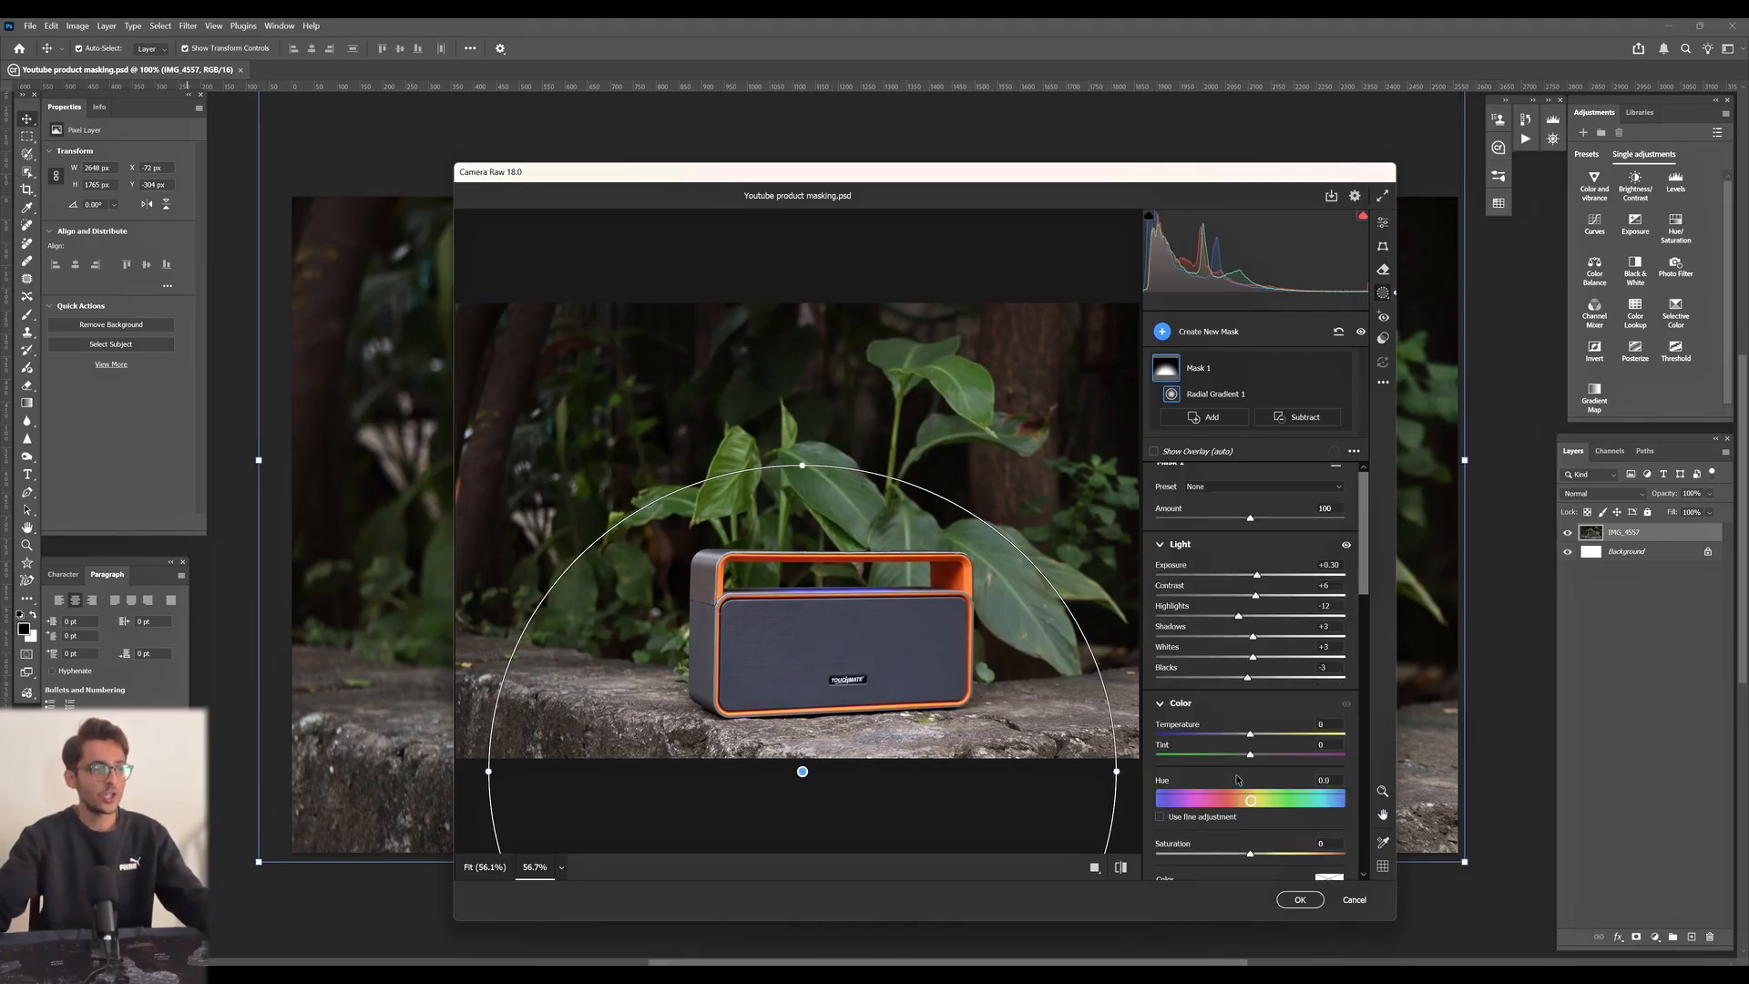
# - Warm the radial mask with Temperature +10 and raise its Saturation to +17
pyautogui.scroll(-2, 1236, 651)
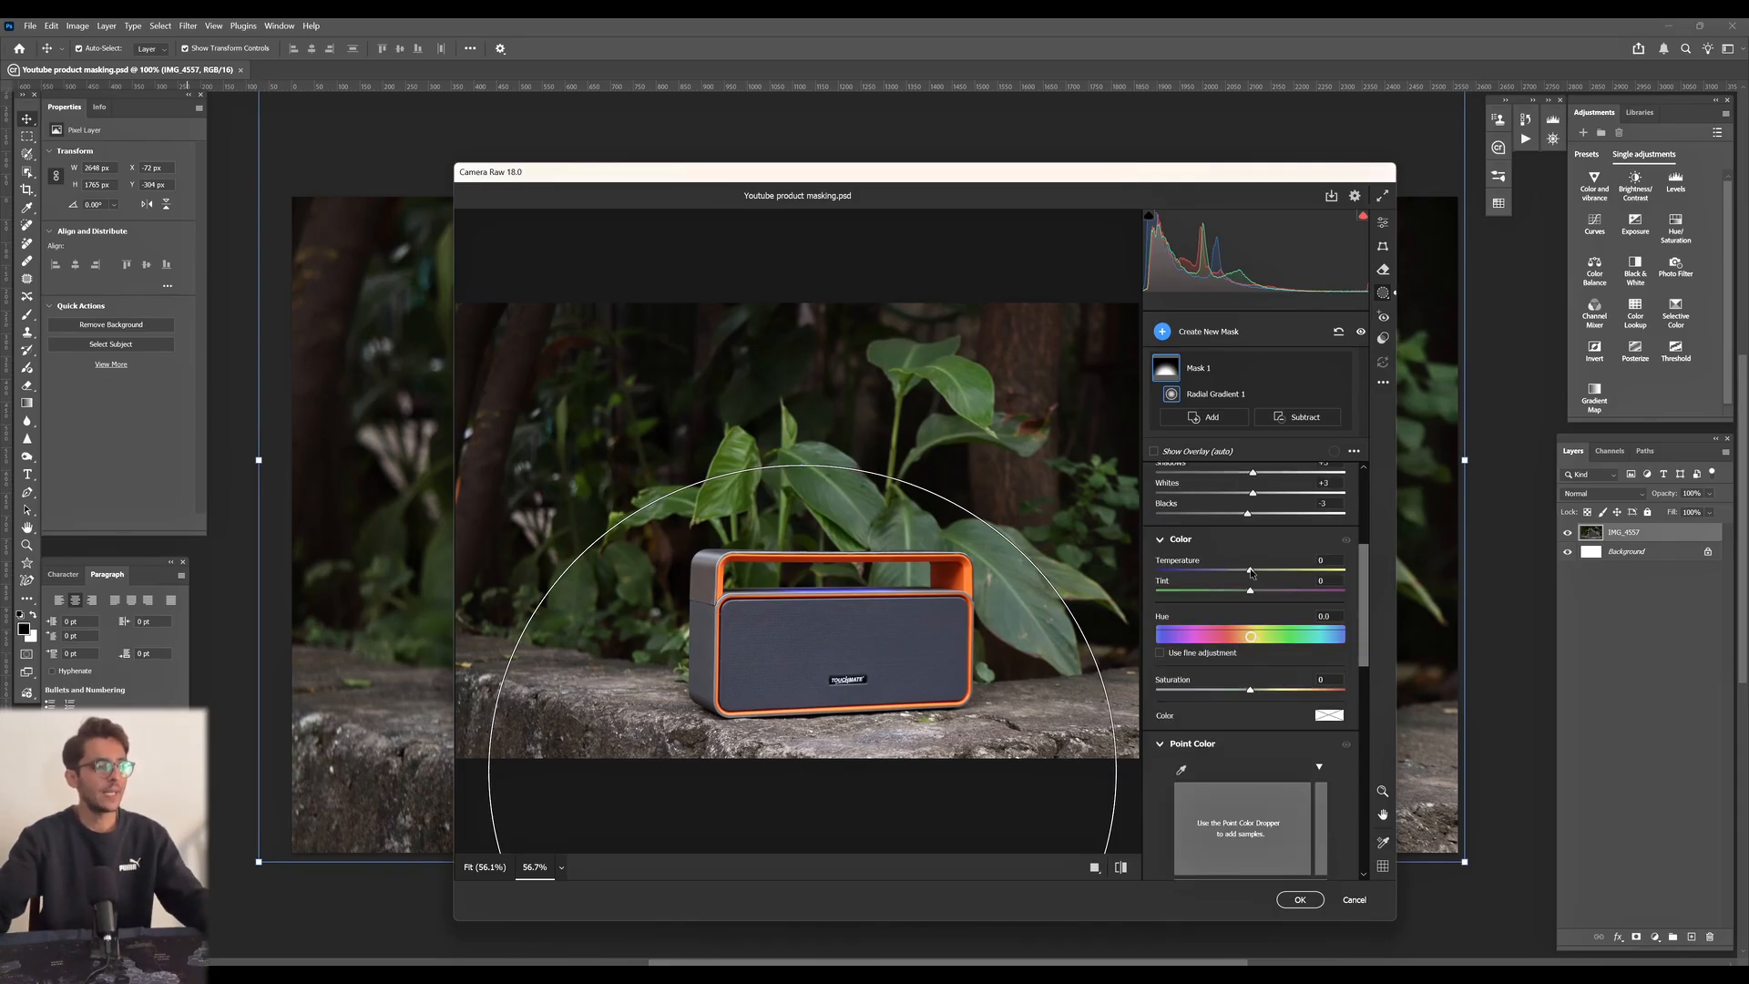
pyautogui.moveTo(1253, 571); pyautogui.dragTo(1260, 571)
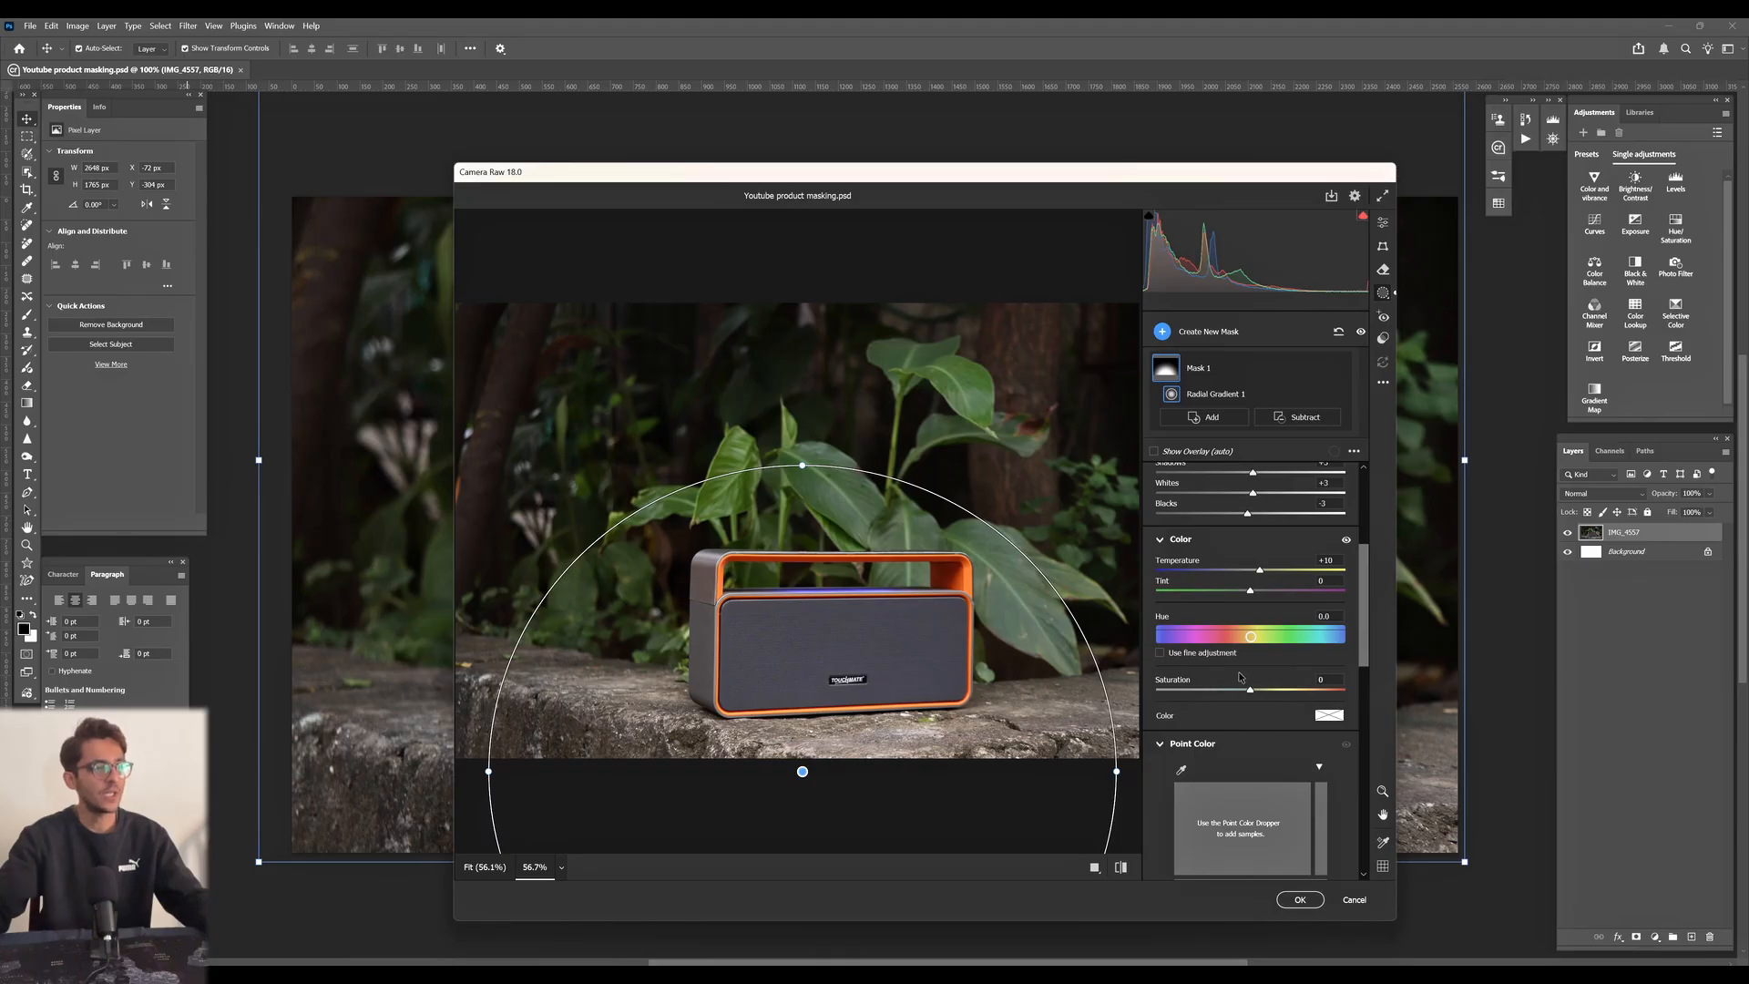
pyautogui.moveTo(1250, 689)
pyautogui.mouseDown()
pyautogui.moveTo(1292, 703)
pyautogui.moveTo(1272, 705)
pyautogui.mouseUp()
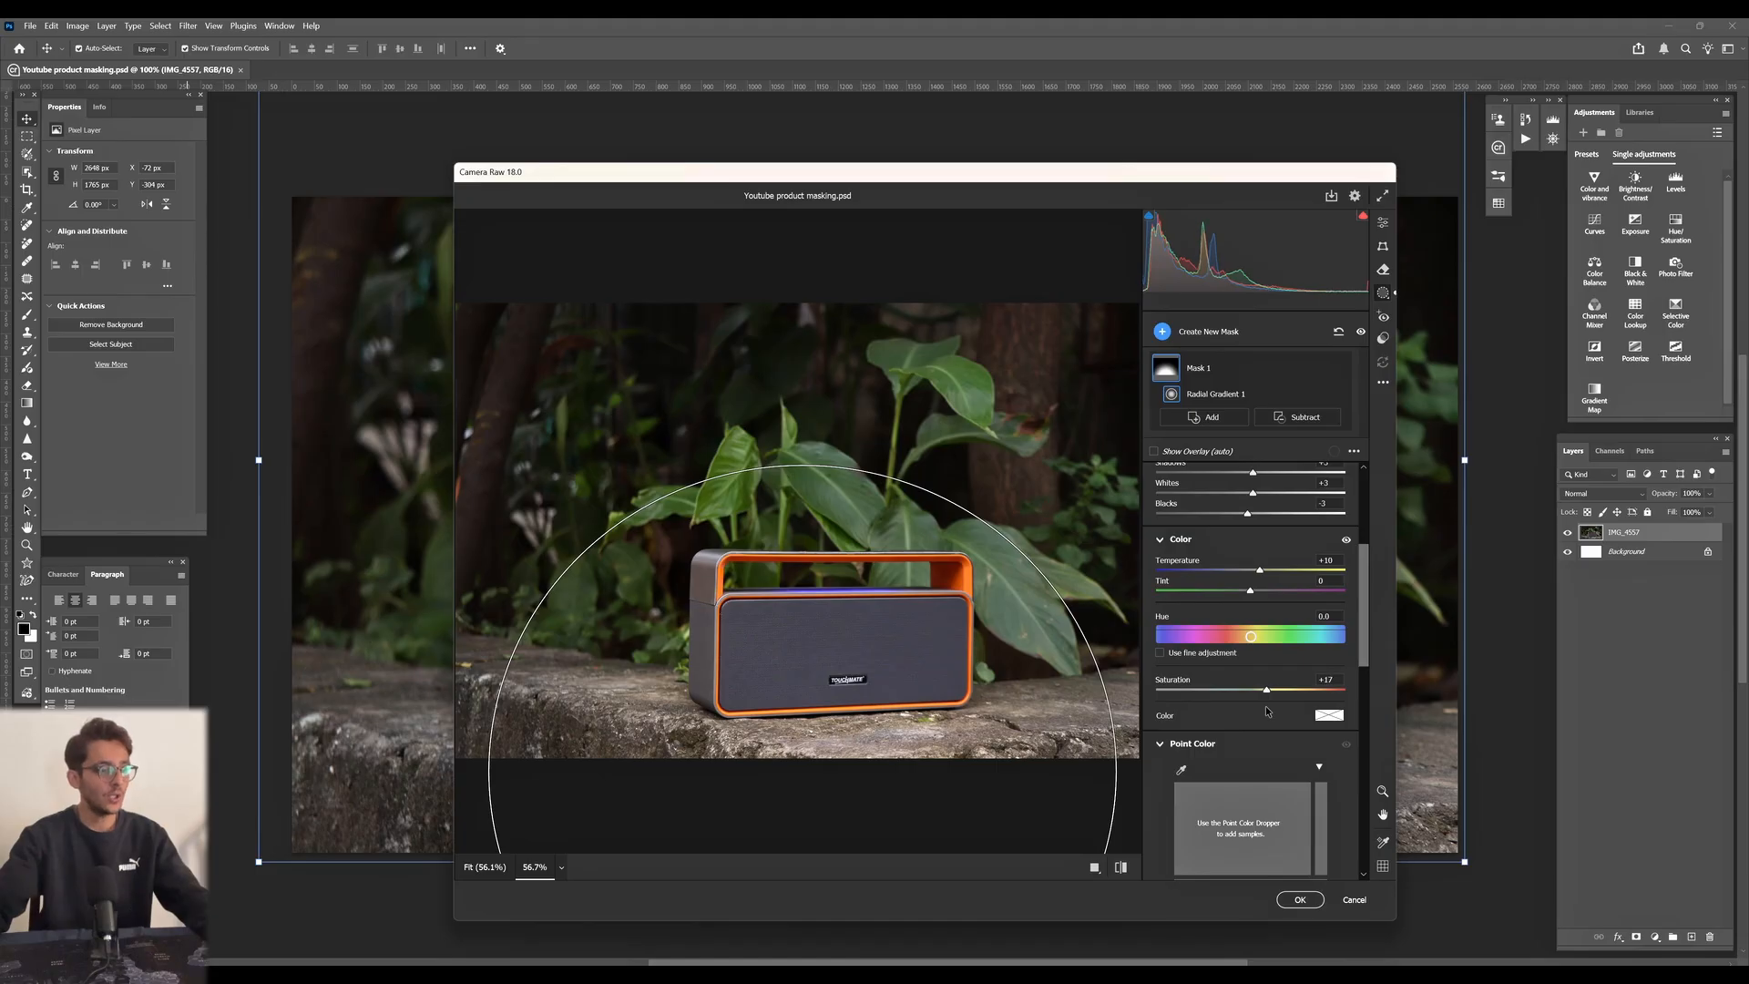
# - Sample the blue glow on the speaker's top for Point Color, setting Saturation +23, Luminance +17 and Variance -33
pyautogui.scroll(-3, 1266, 705)
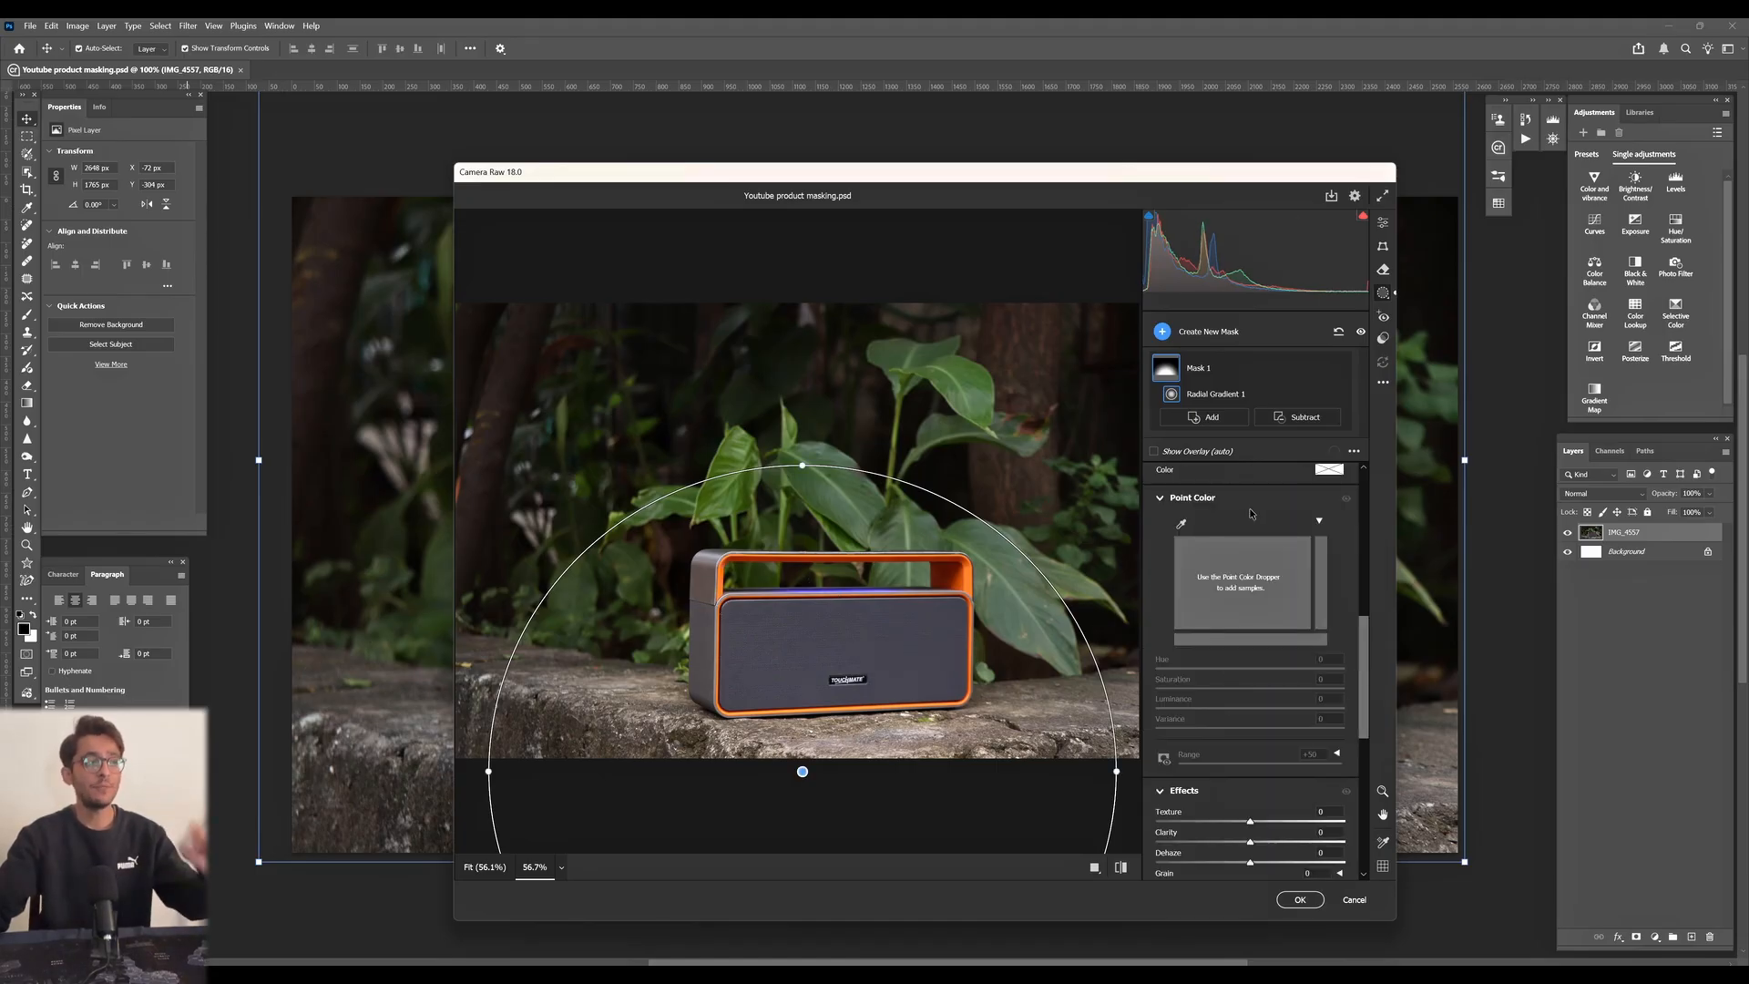
pyautogui.click(1181, 526)
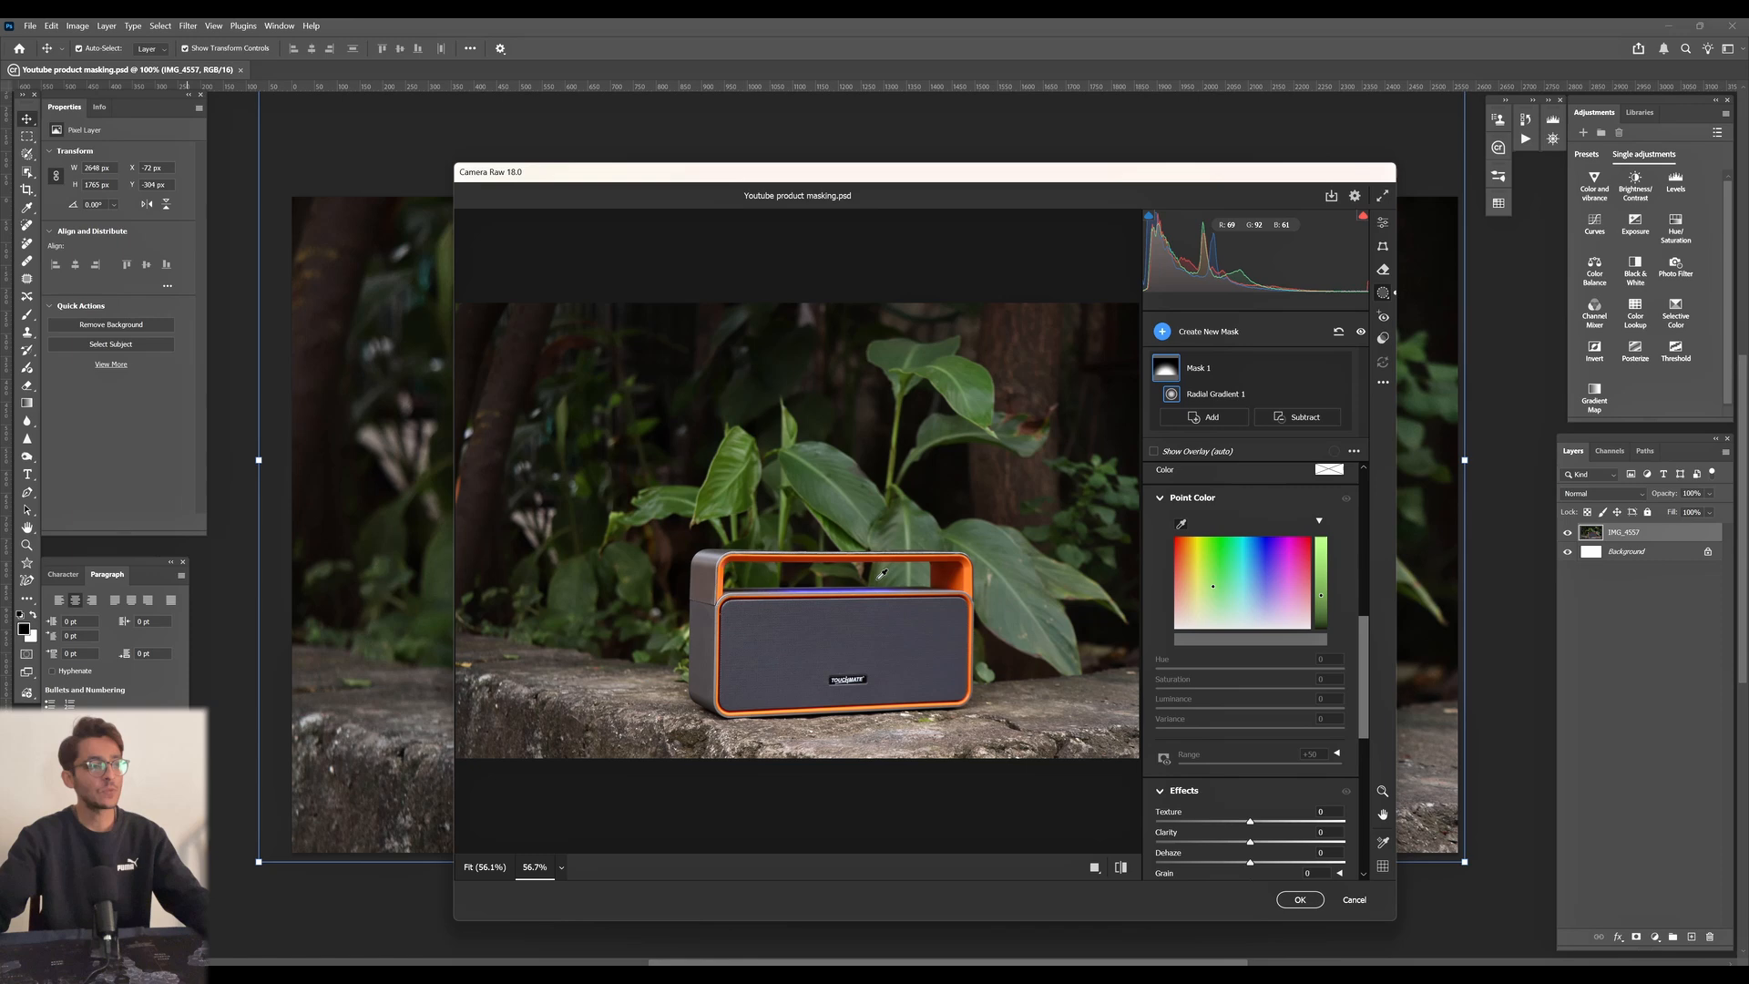
pyautogui.click(812, 586)
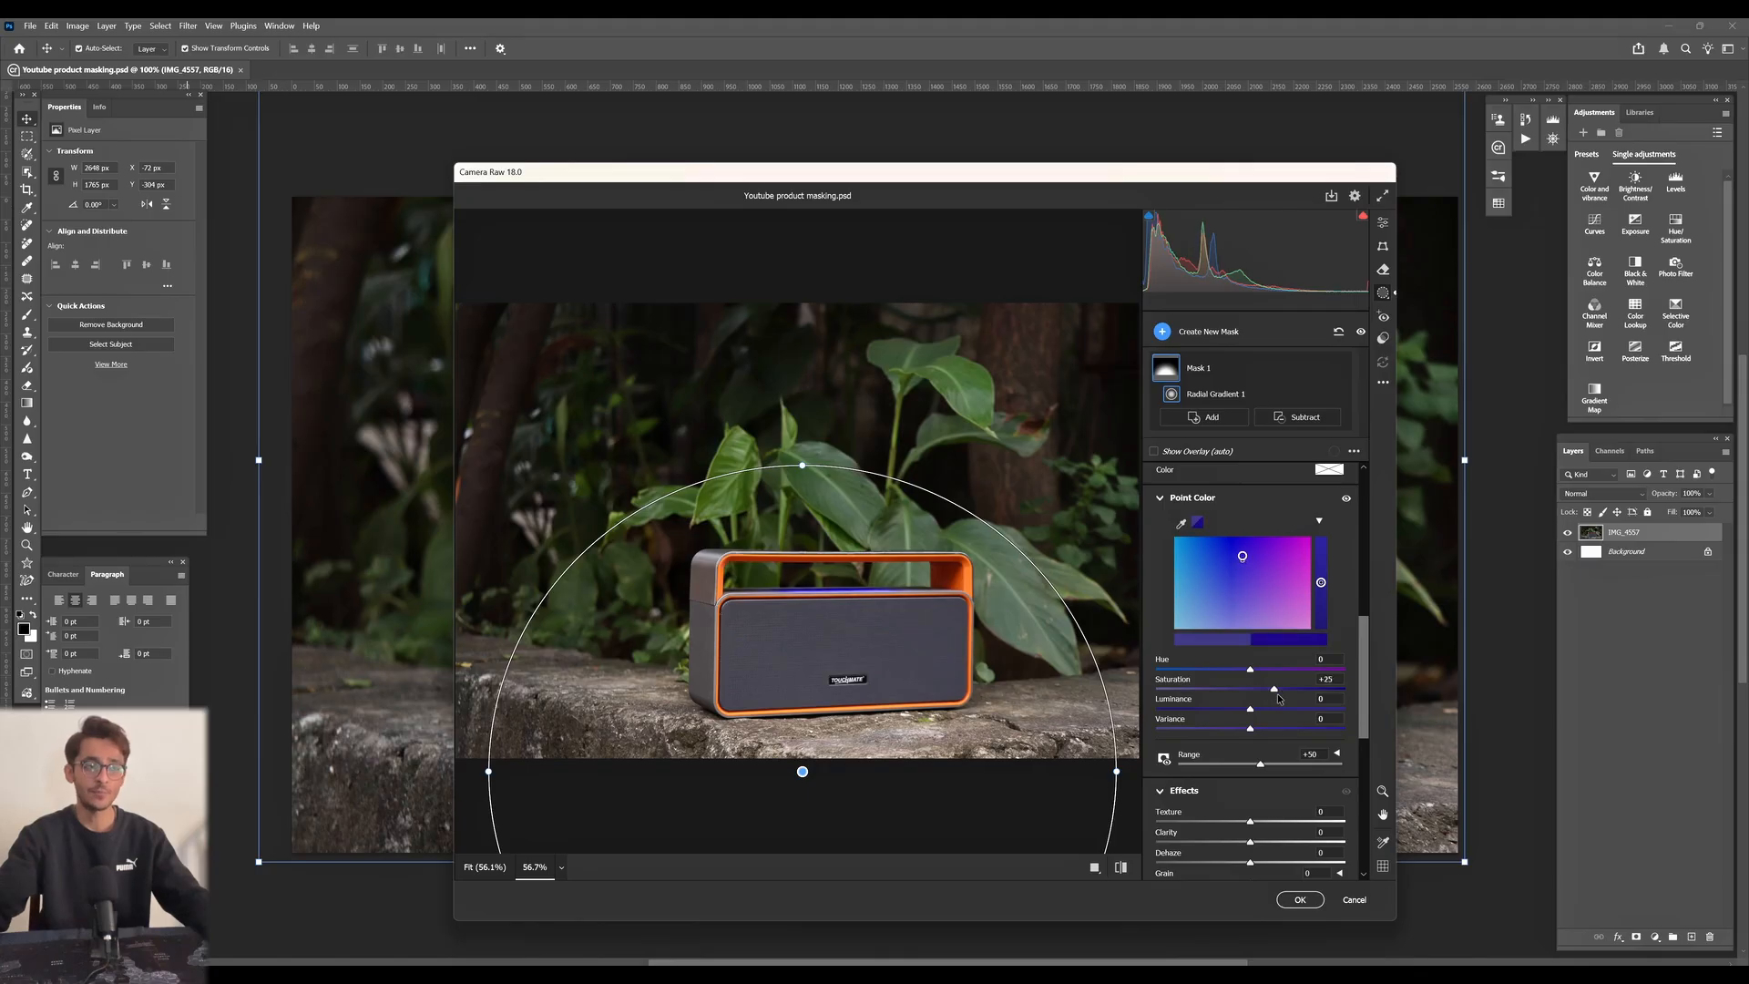
pyautogui.moveTo(1253, 690)
pyautogui.mouseDown()
pyautogui.moveTo(1230, 689)
pyautogui.moveTo(1283, 695)
pyautogui.moveTo(1266, 688)
pyautogui.moveTo(1283, 713)
pyautogui.moveTo(1266, 714)
pyautogui.mouseUp()
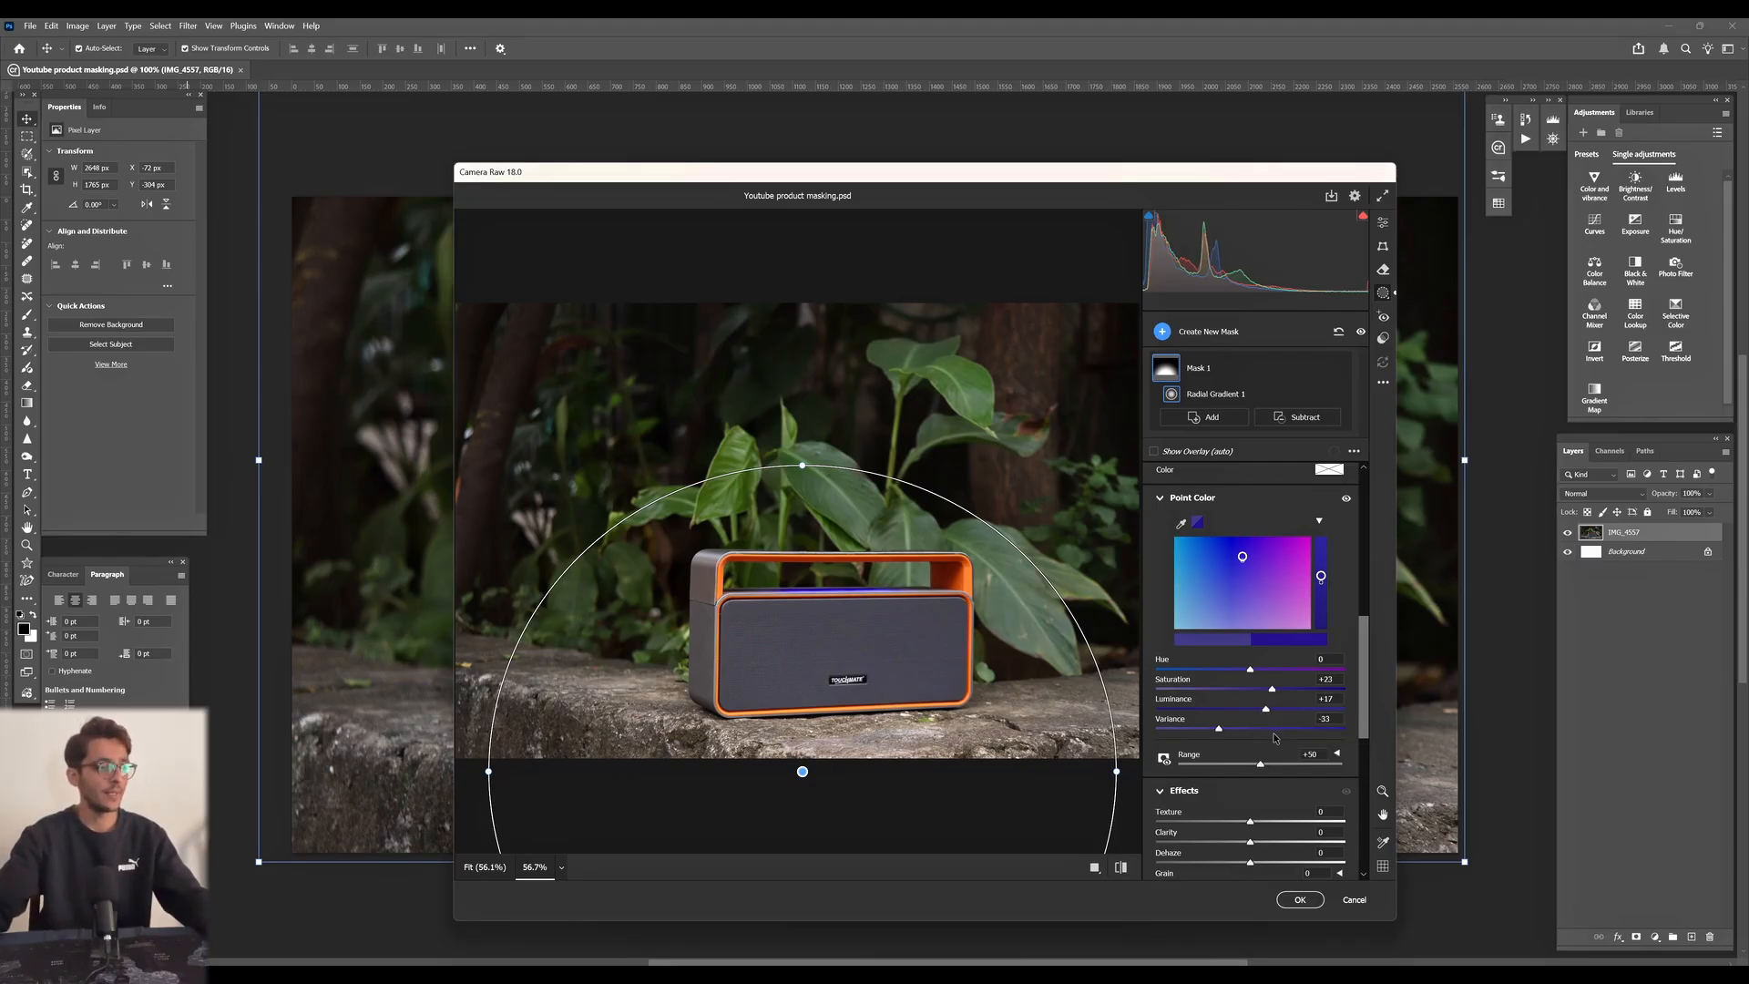
# - Set the blue Point Color sample's Variance to +20 and the speaker mask's Texture +13, Clarity +13 and Dehaze -5
pyautogui.moveTo(1274, 729); pyautogui.dragTo(1272, 729)
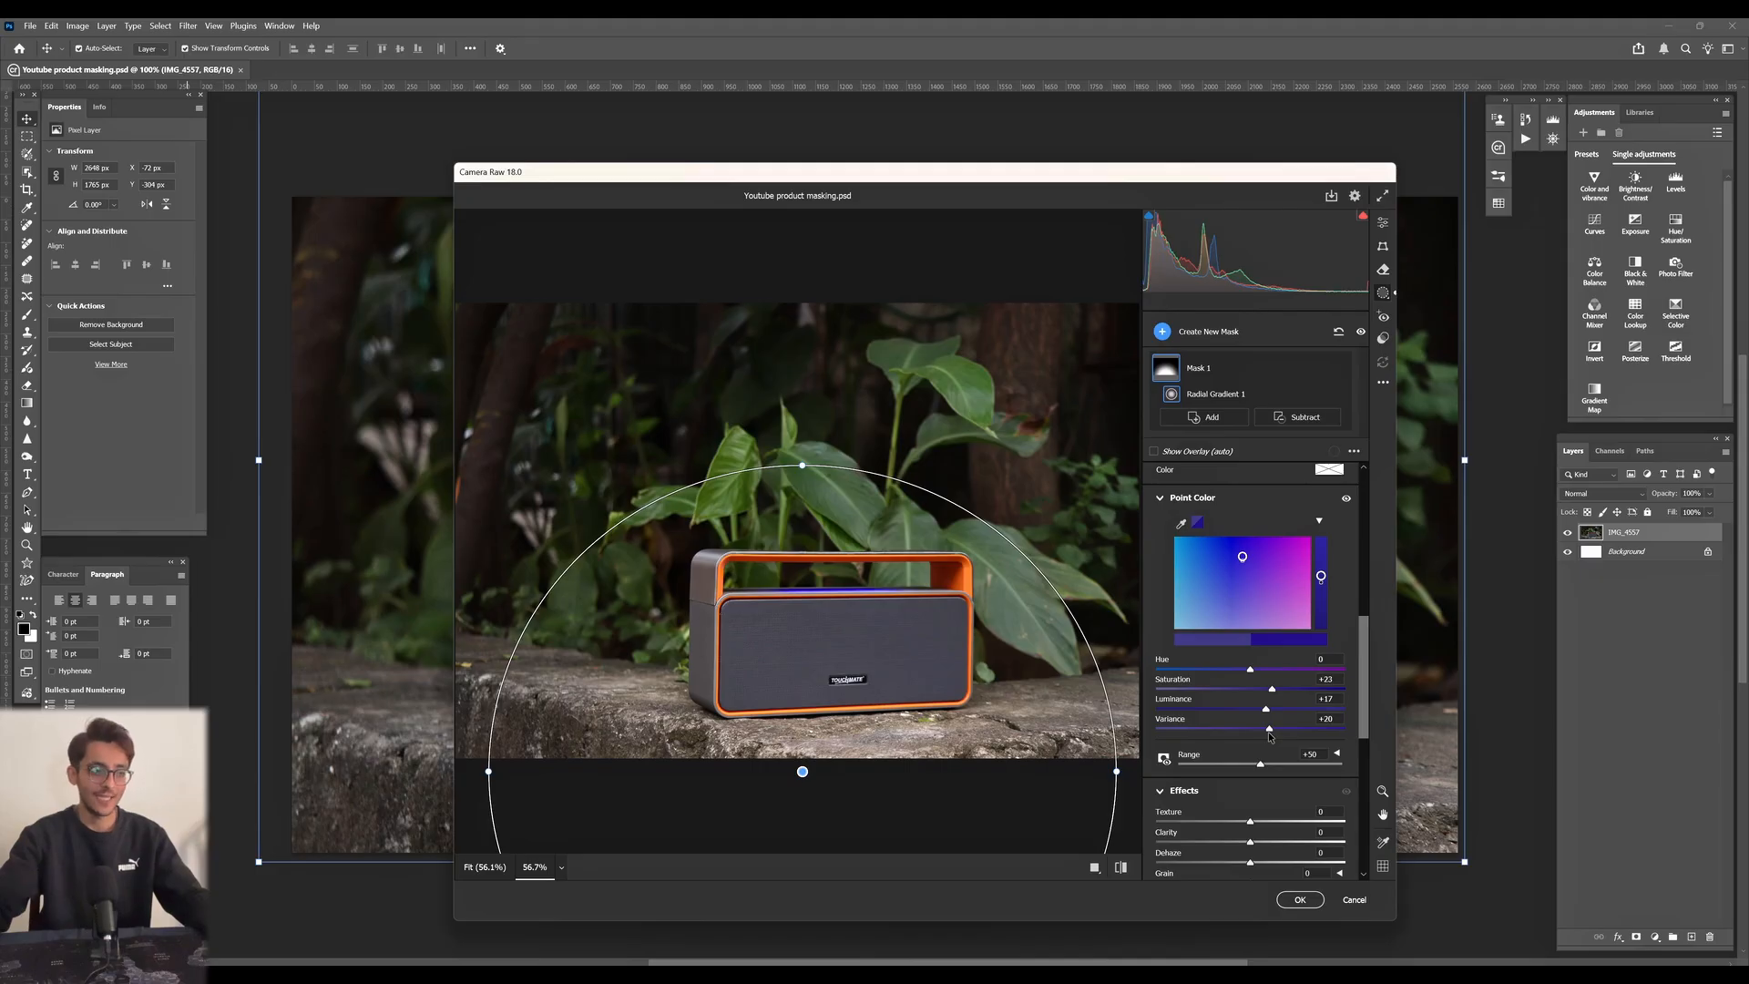
pyautogui.scroll(-2, 1267, 731)
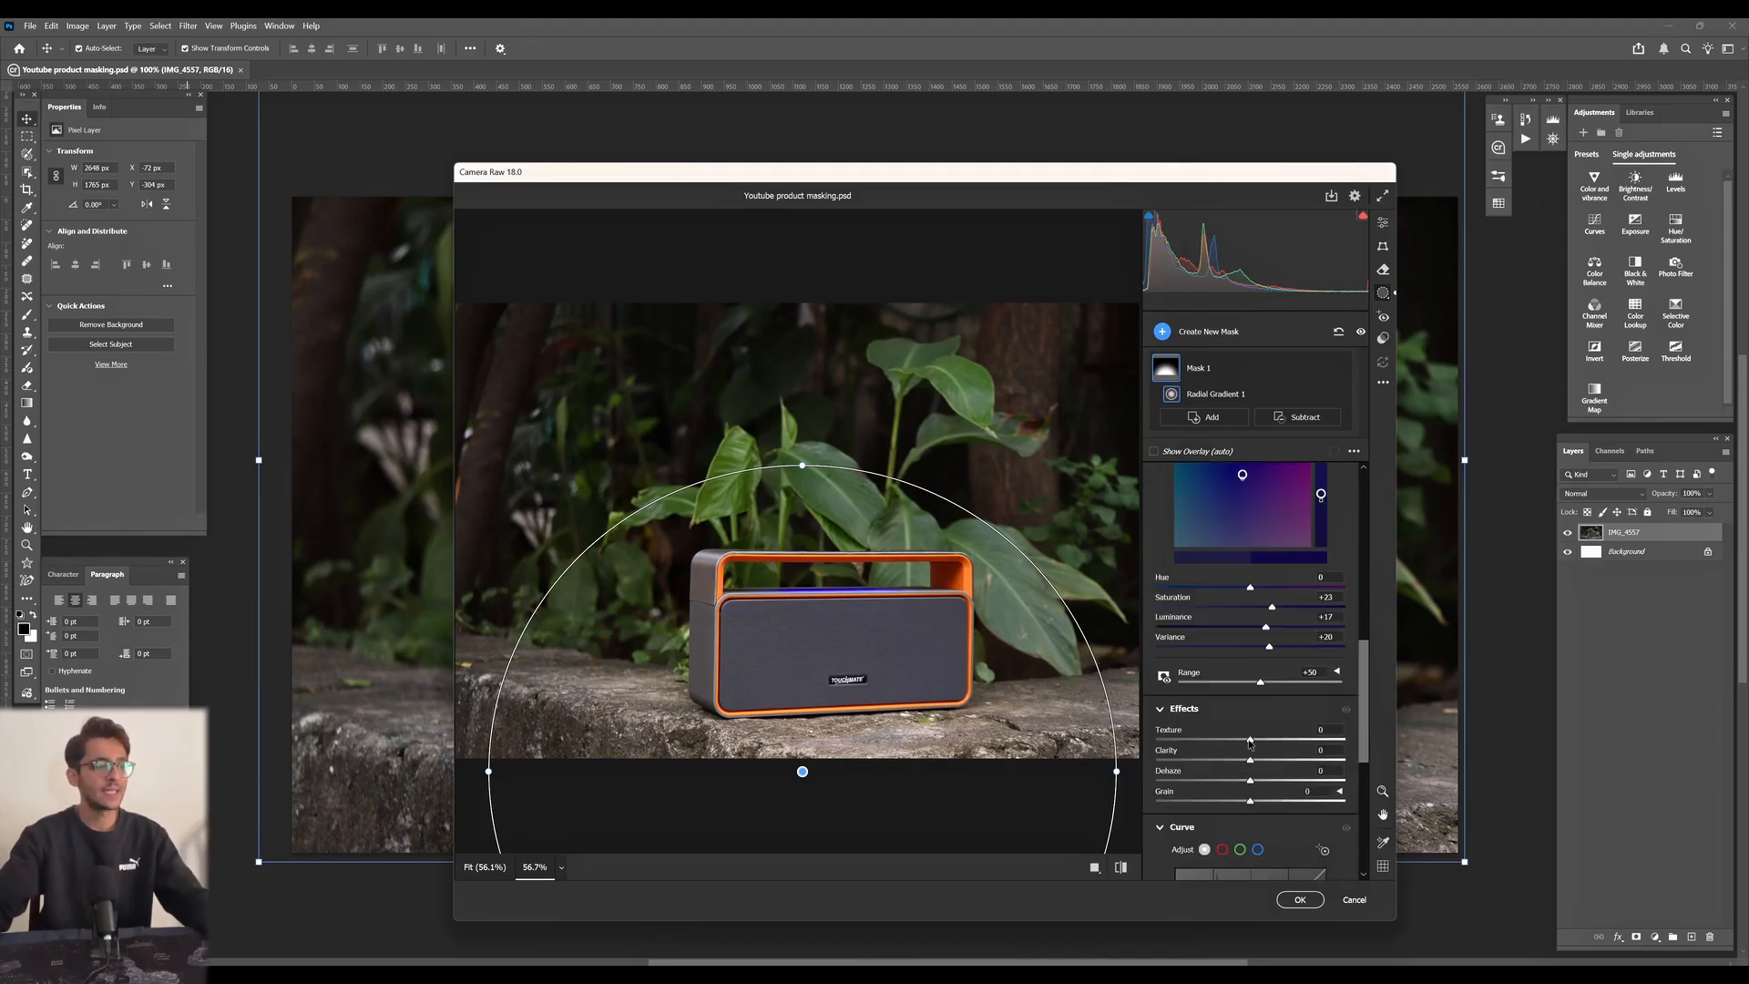
pyautogui.moveTo(1249, 741)
pyautogui.mouseDown()
pyautogui.moveTo(1273, 748)
pyautogui.moveTo(1251, 766)
pyautogui.mouseUp()
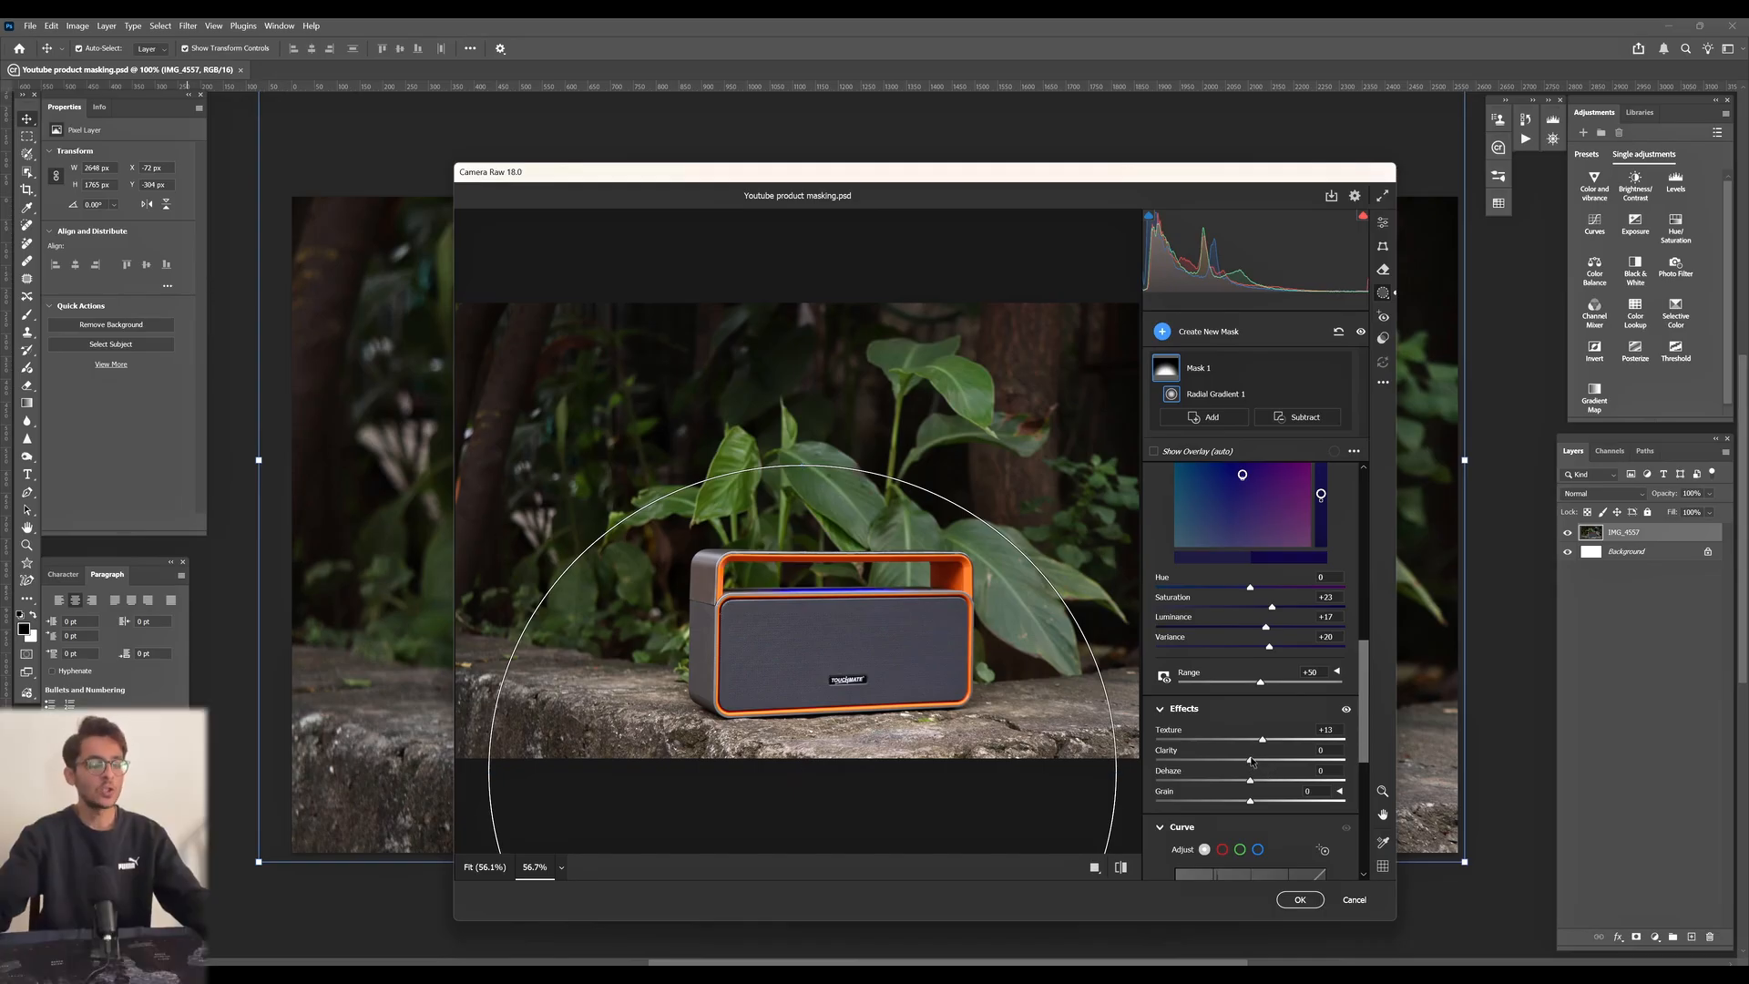
pyautogui.moveTo(1251, 762)
pyautogui.mouseDown()
pyautogui.moveTo(1222, 764)
pyautogui.moveTo(1259, 762)
pyautogui.mouseUp()
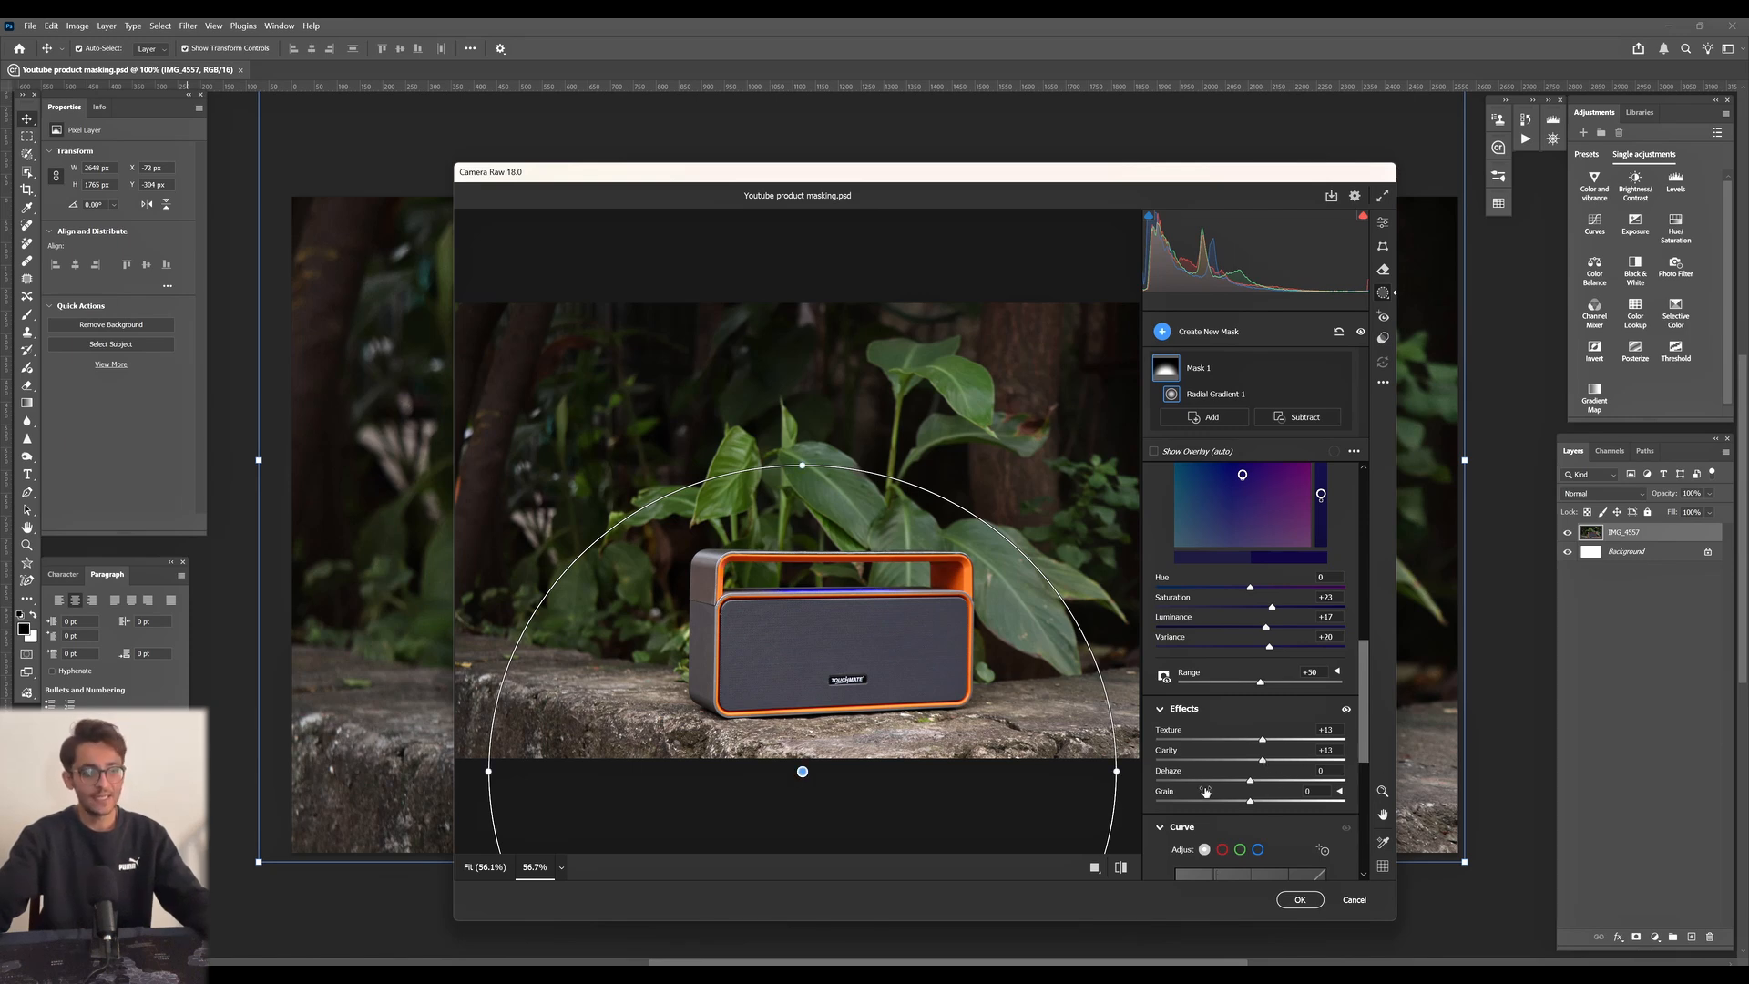
pyautogui.moveTo(1251, 784)
pyautogui.mouseDown()
pyautogui.moveTo(1219, 783)
pyautogui.moveTo(1294, 789)
pyautogui.moveTo(1247, 785)
pyautogui.mouseUp()
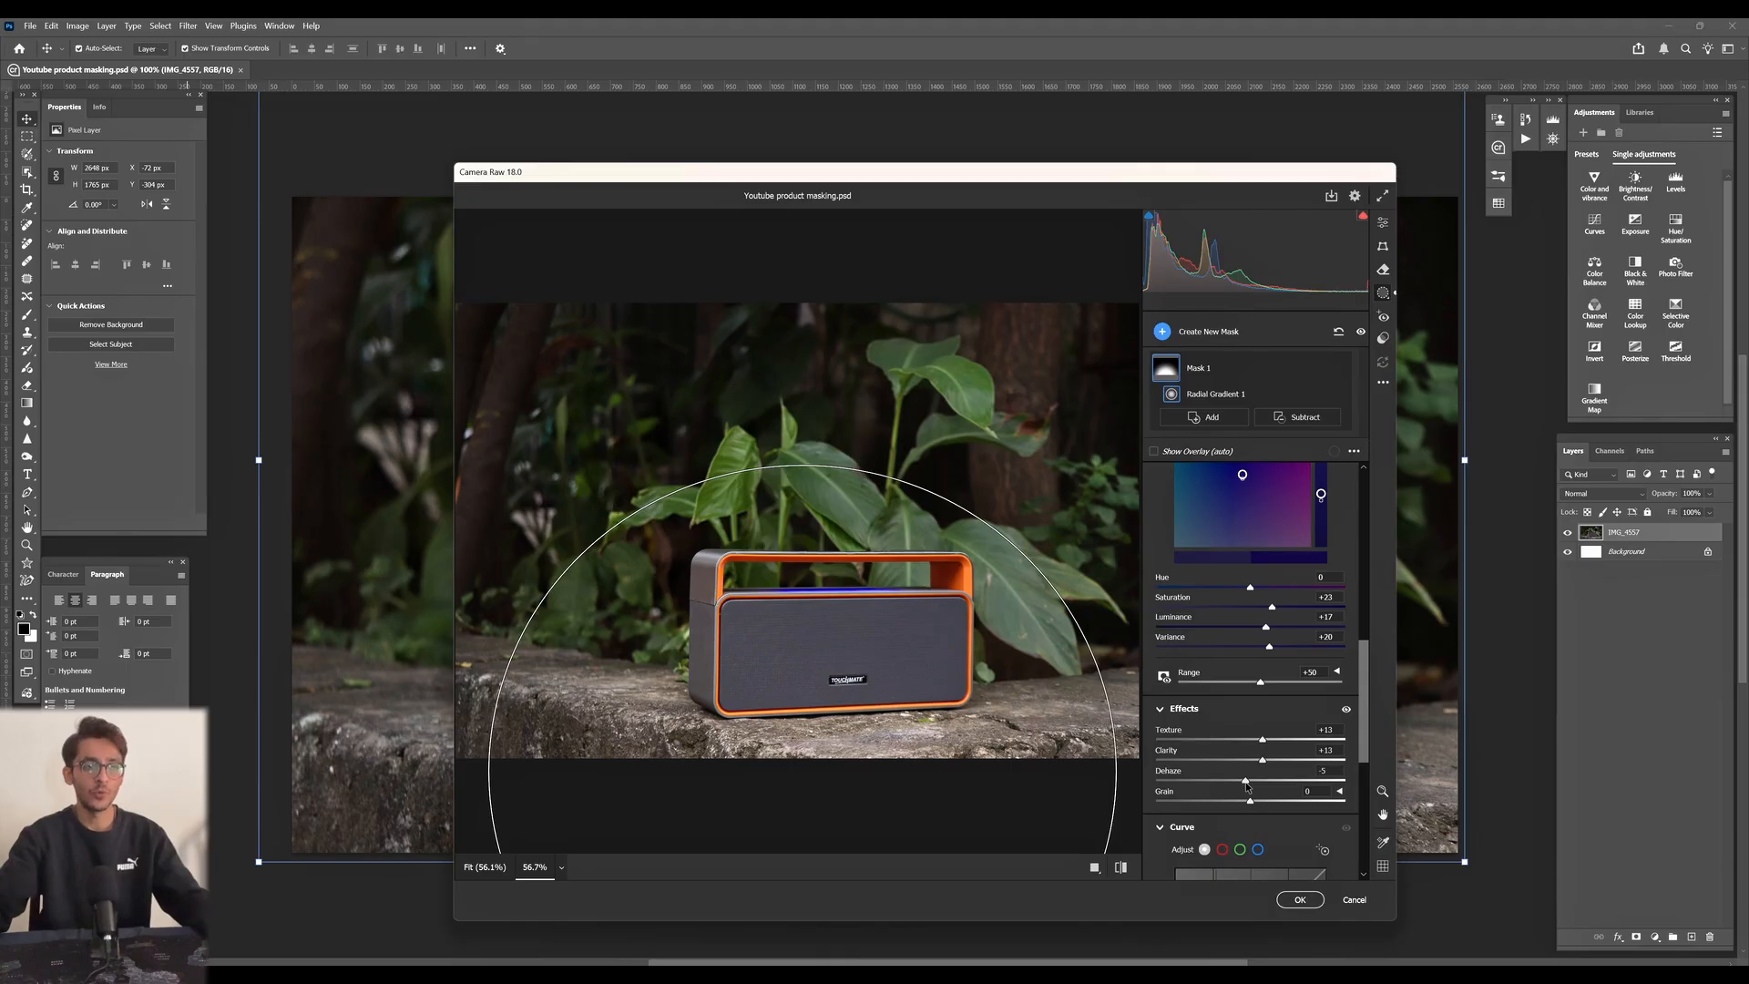
# - Lower the speaker mask's curve highlight endpoint to output 250 and set its Sharpness to +18
pyautogui.scroll(-3, 1247, 785)
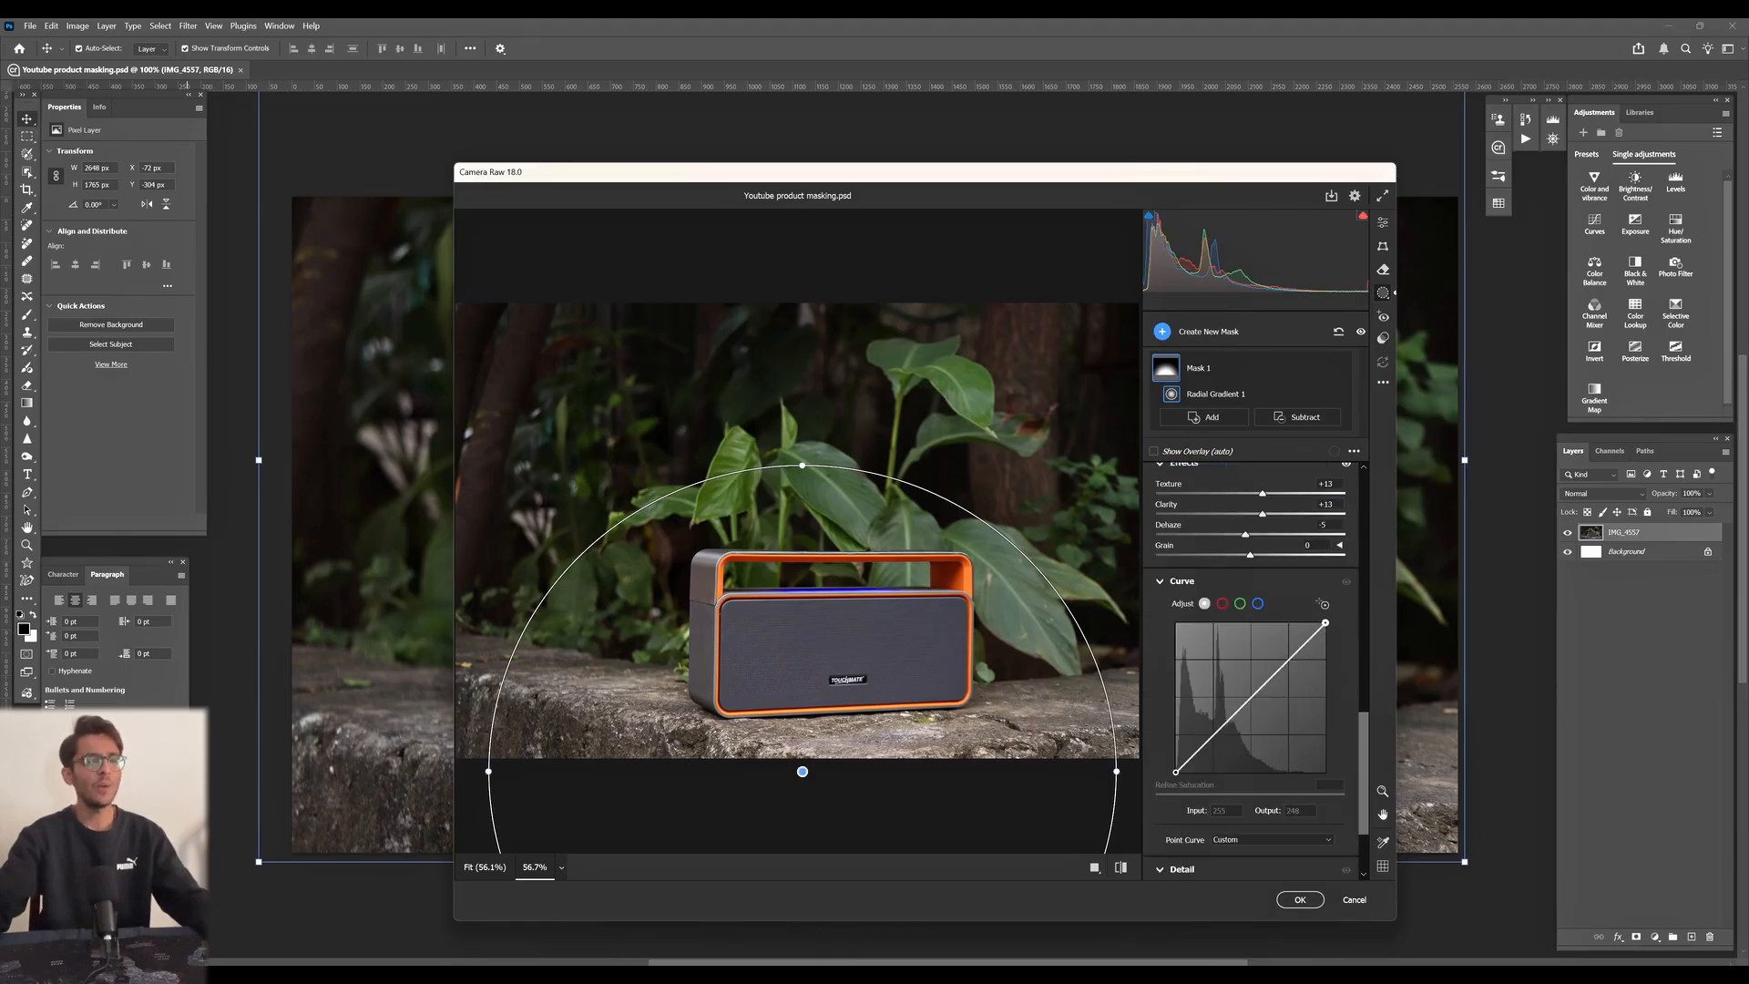
pyautogui.moveTo(1325, 623); pyautogui.dragTo(1325, 625)
pyautogui.scroll(-3, 1293, 765)
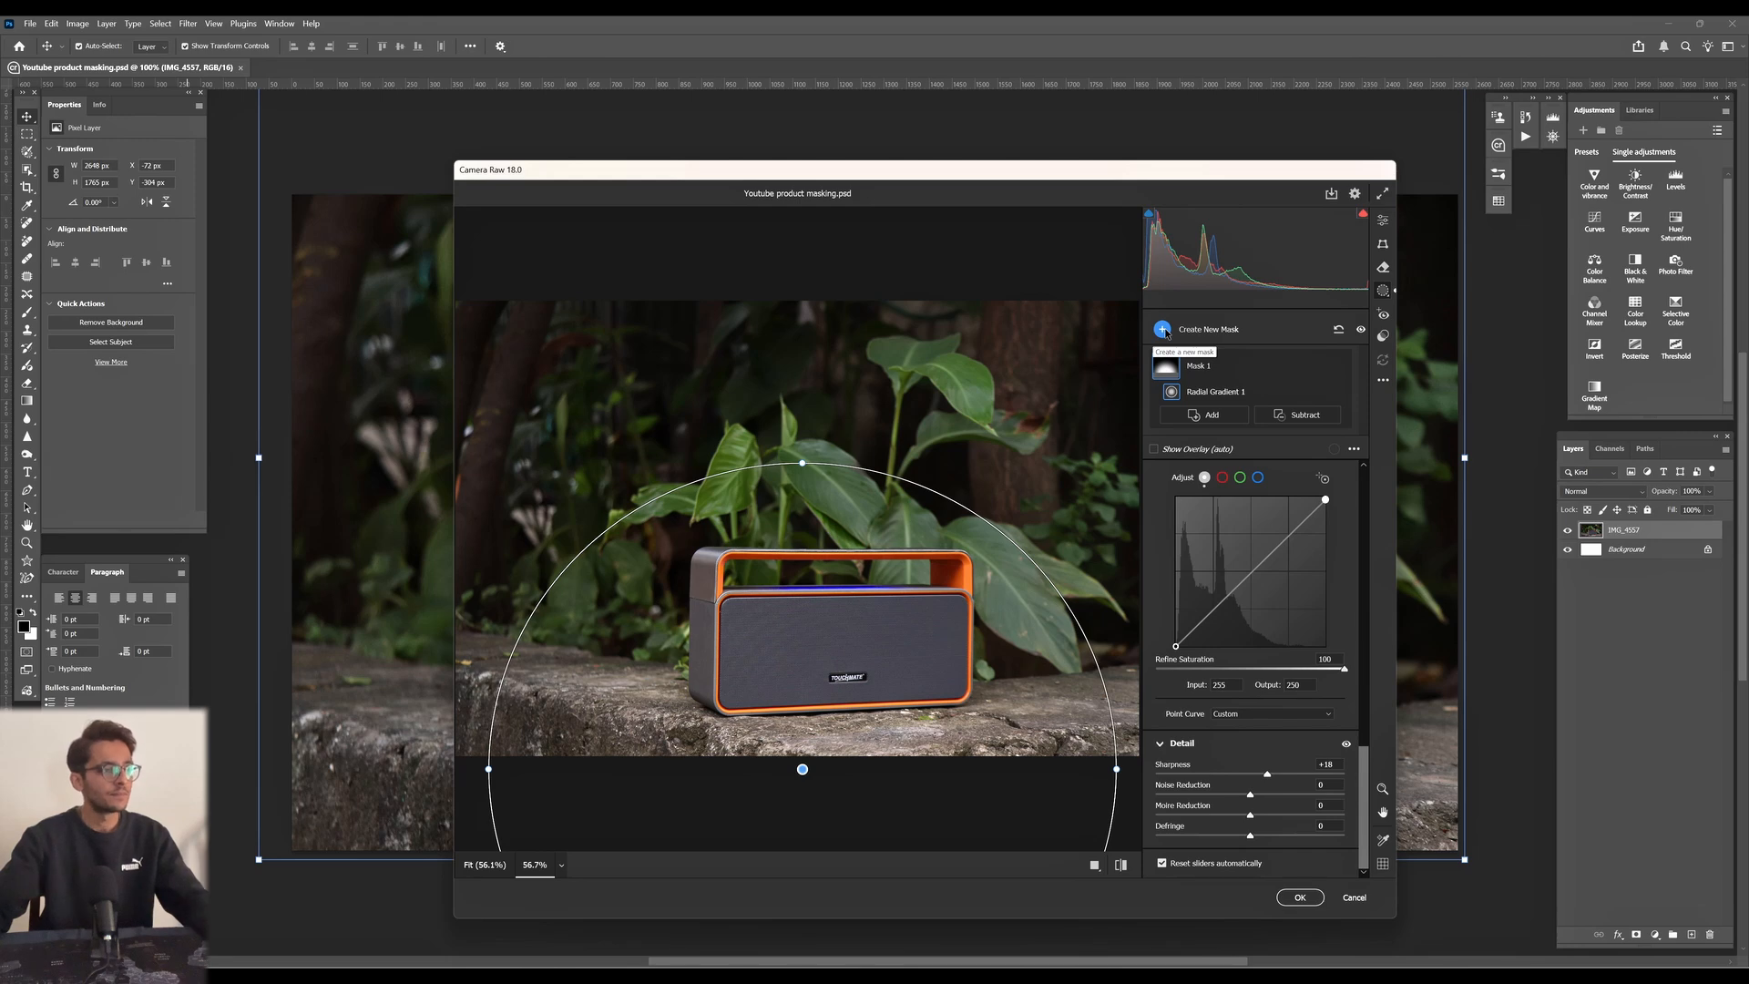
# - Add a second radial gradient mask centred on the photo's upper-left corner, reaching down to the plant leaves
pyautogui.click(1164, 330)
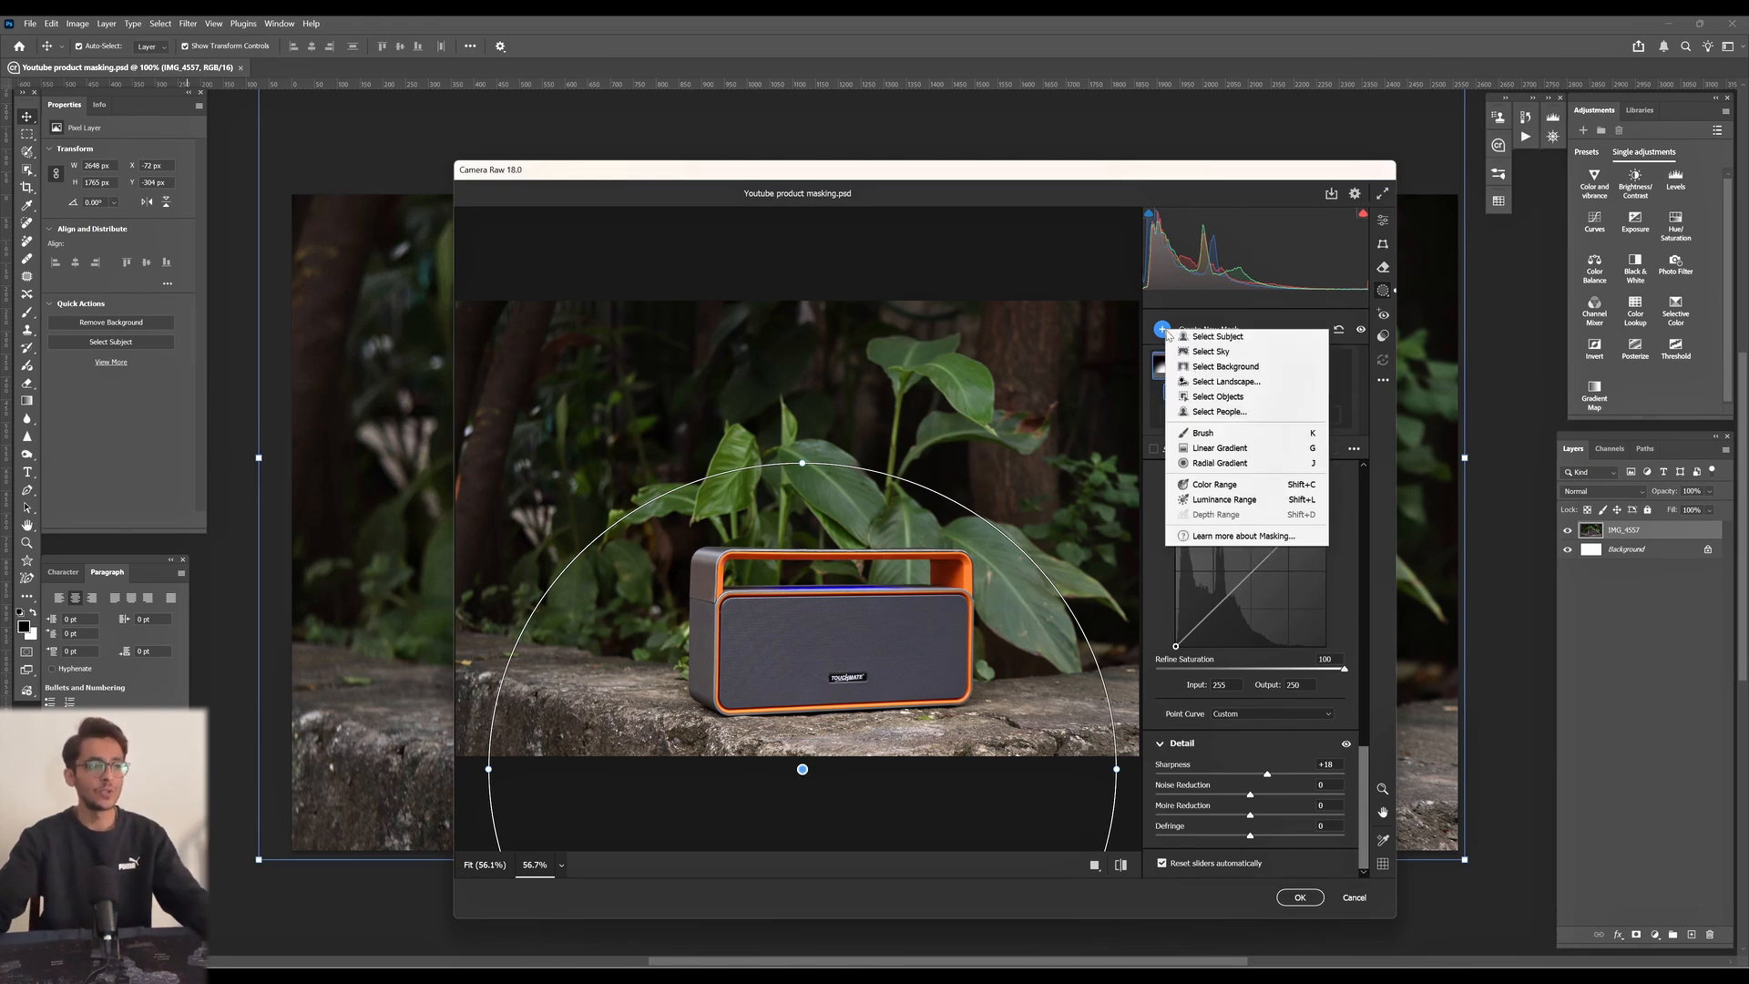
pyautogui.click(1209, 466)
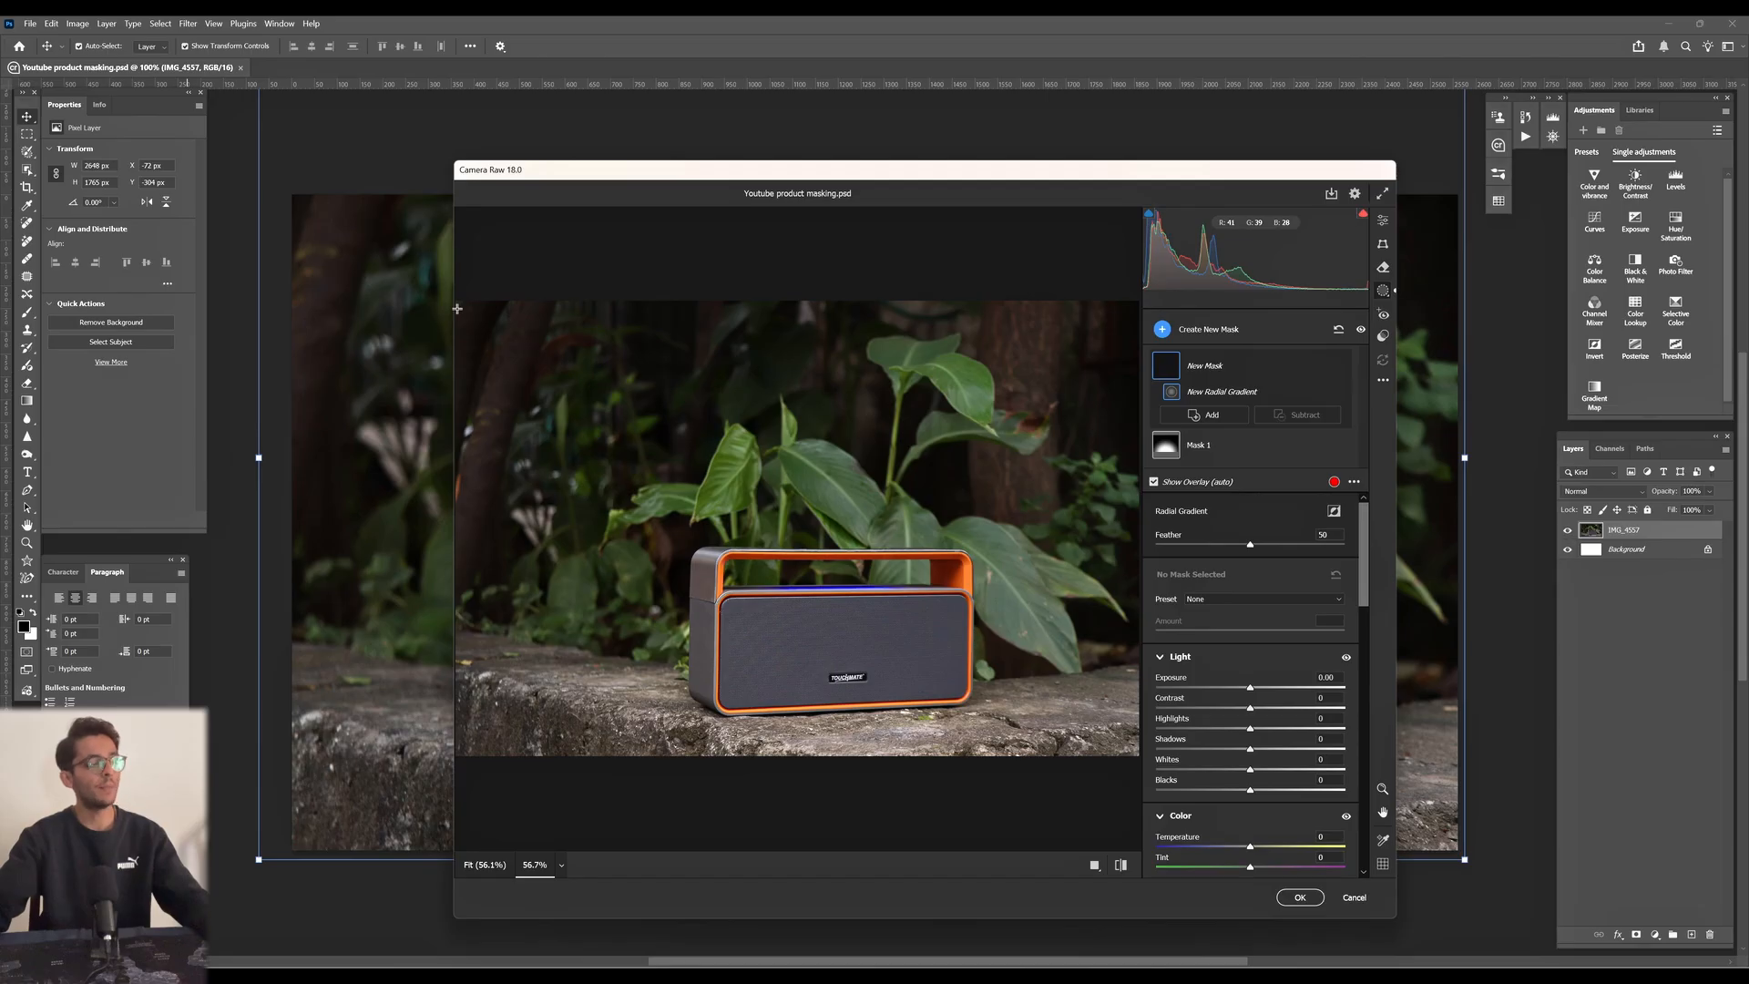
pyautogui.moveTo(457, 309); pyautogui.dragTo(706, 482)
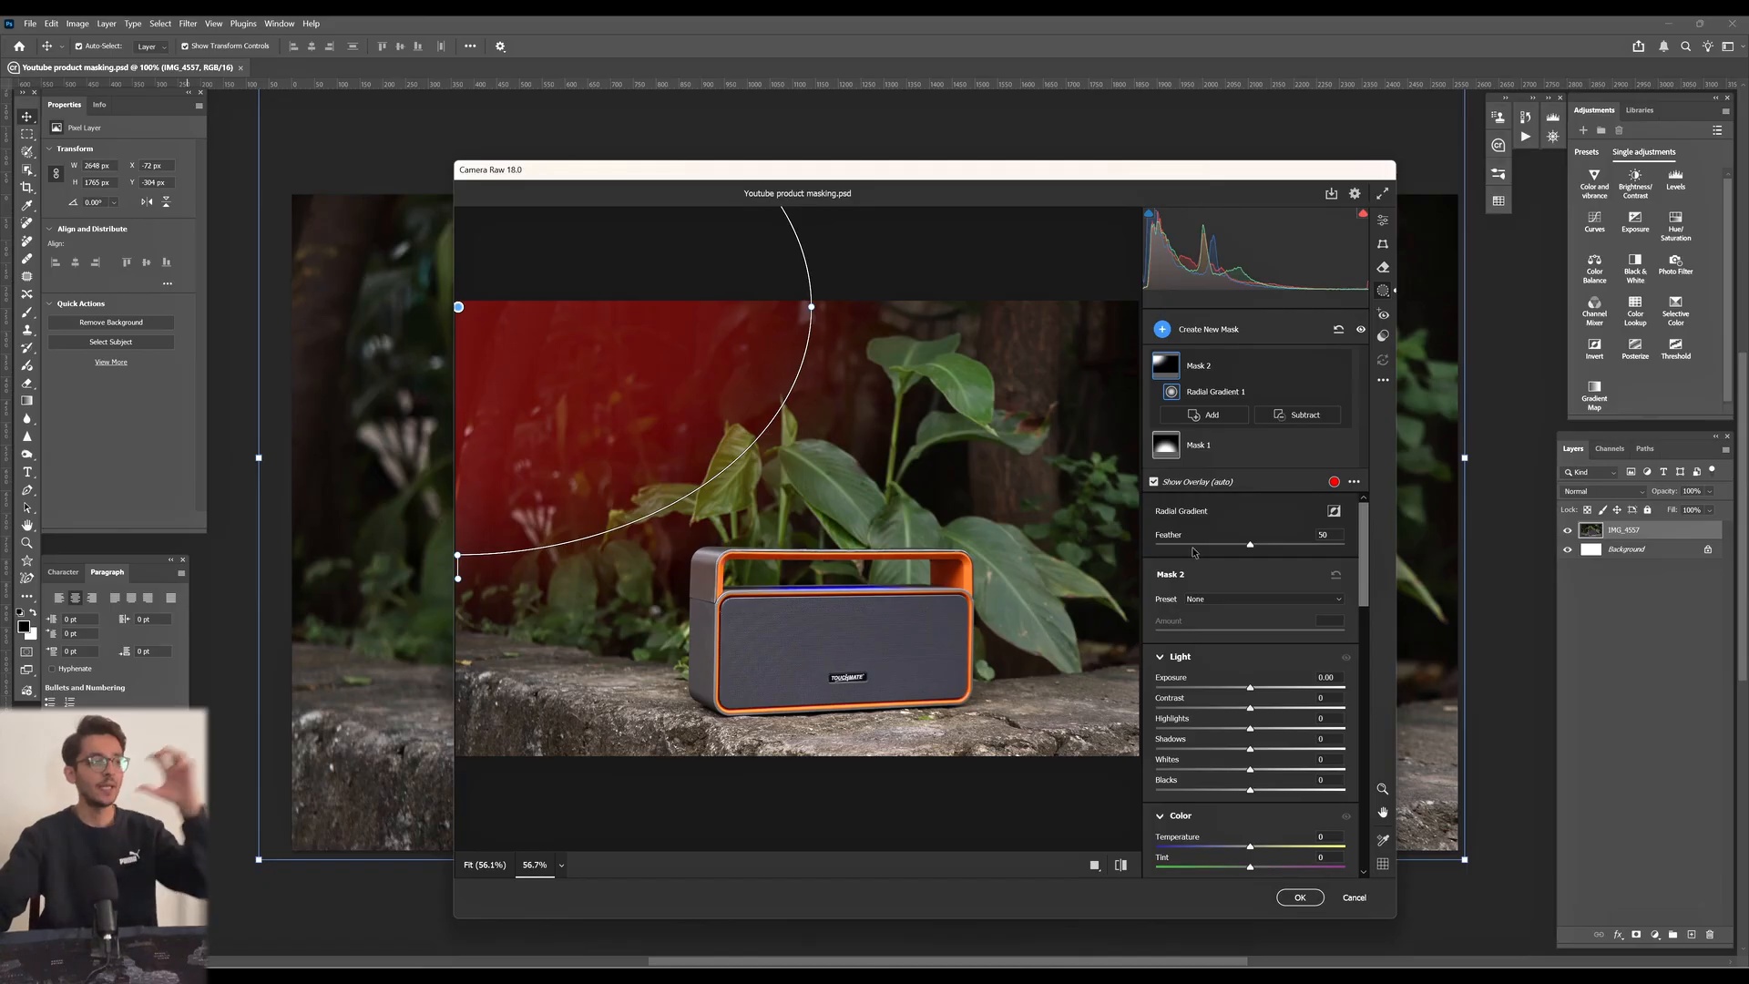
# - Set the upper-left mask's Feather to 89, Exposure -0.60, Contrast +13, Highlights -13, Shadows -24, Whites -15 and Blacks -11
pyautogui.moveTo(1250, 545); pyautogui.dragTo(1323, 544)
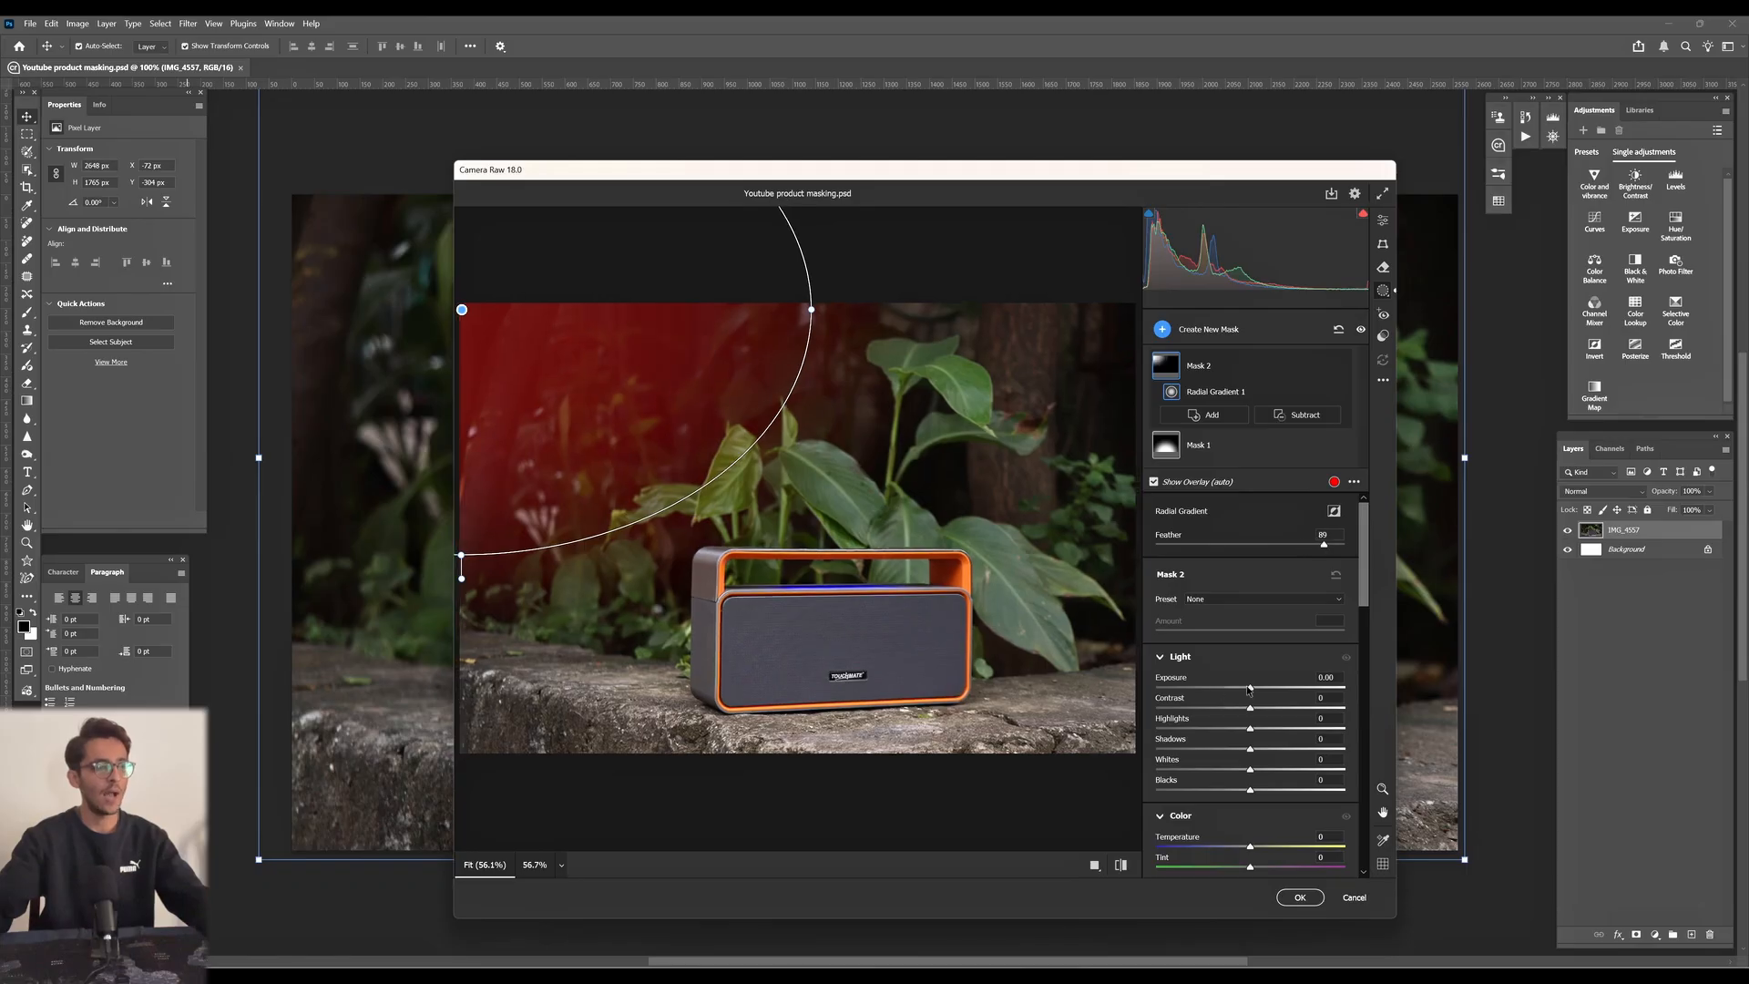
pyautogui.moveTo(1252, 689); pyautogui.dragTo(1239, 790)
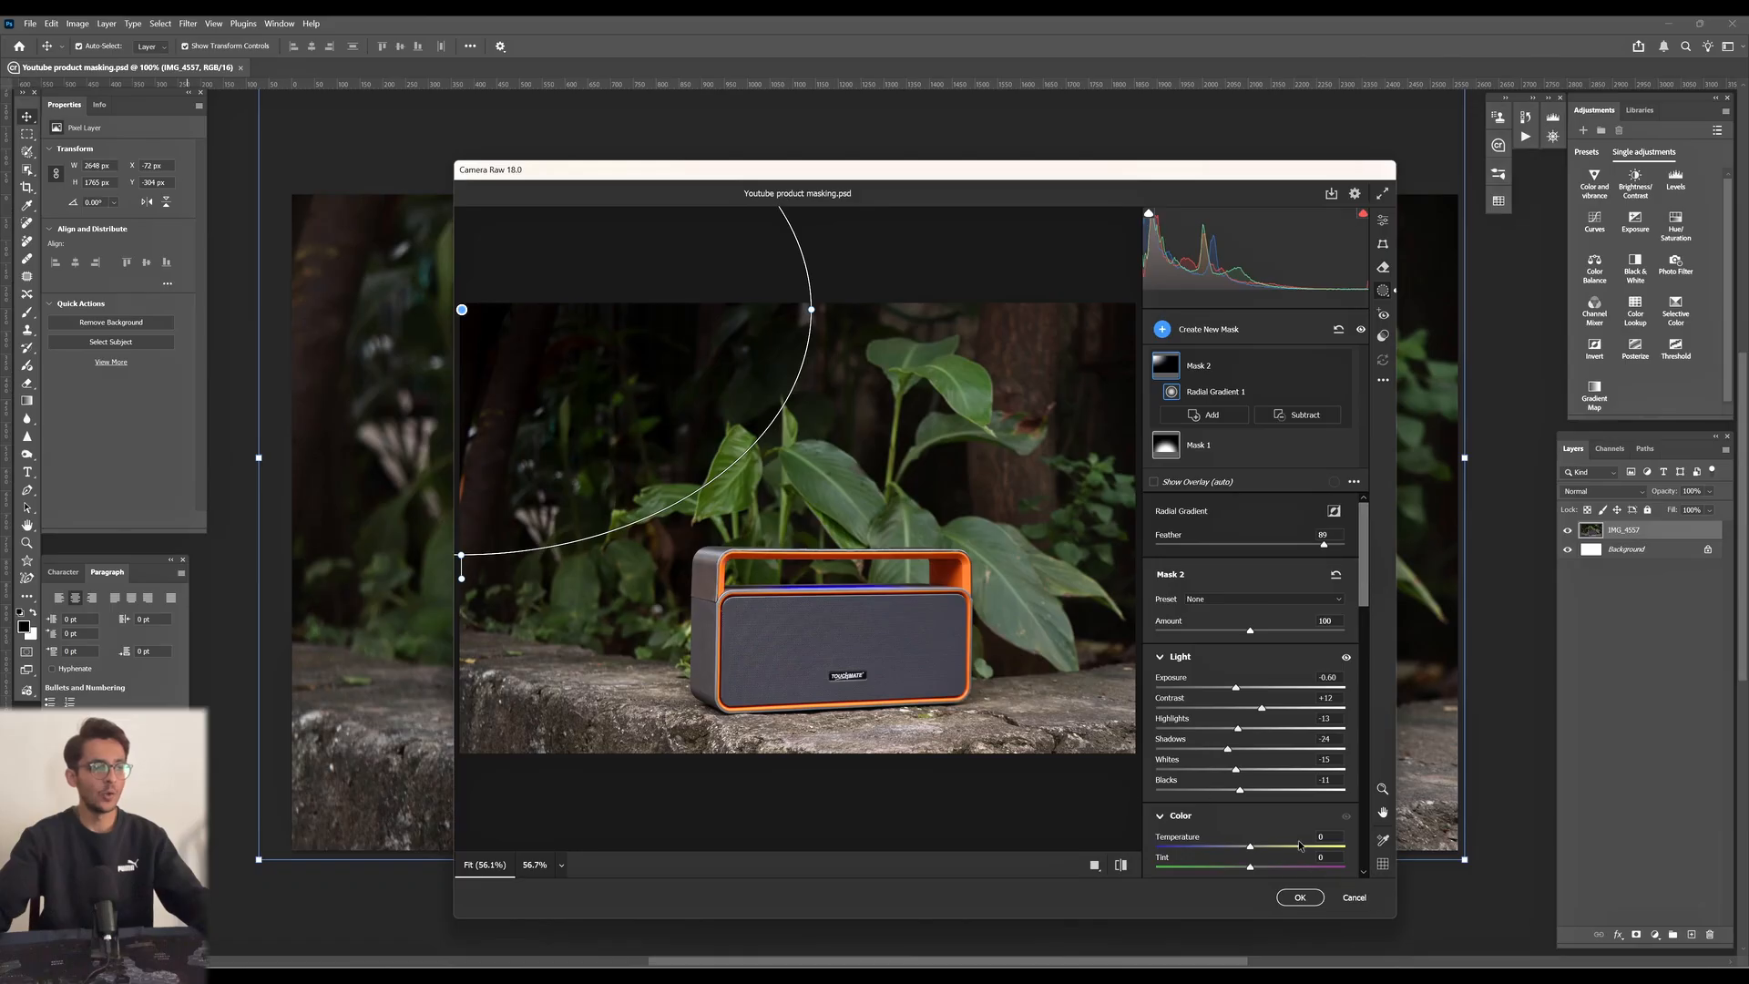
# - Warm the upper-left mask with Temperature +9, raise its Saturation slightly, and set Texture +20 and Dehaze +11
pyautogui.scroll(-3, 1298, 842)
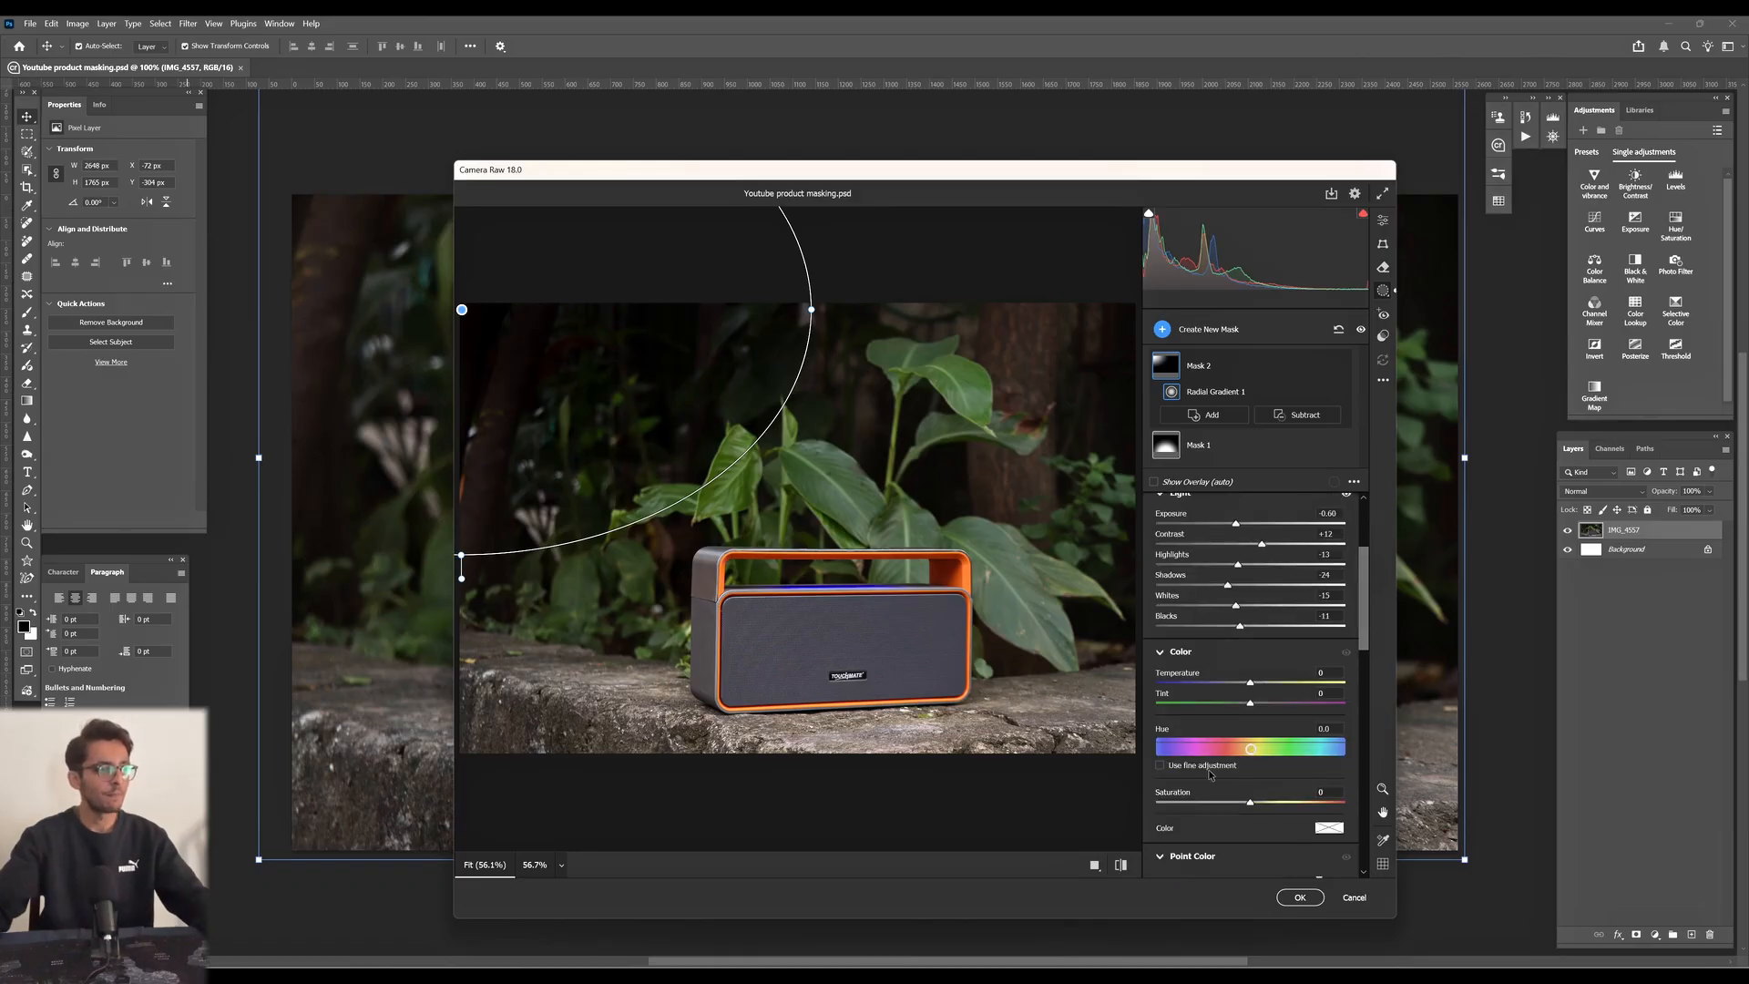
pyautogui.moveTo(1253, 685); pyautogui.dragTo(1259, 685)
pyautogui.scroll(-2, 1255, 776)
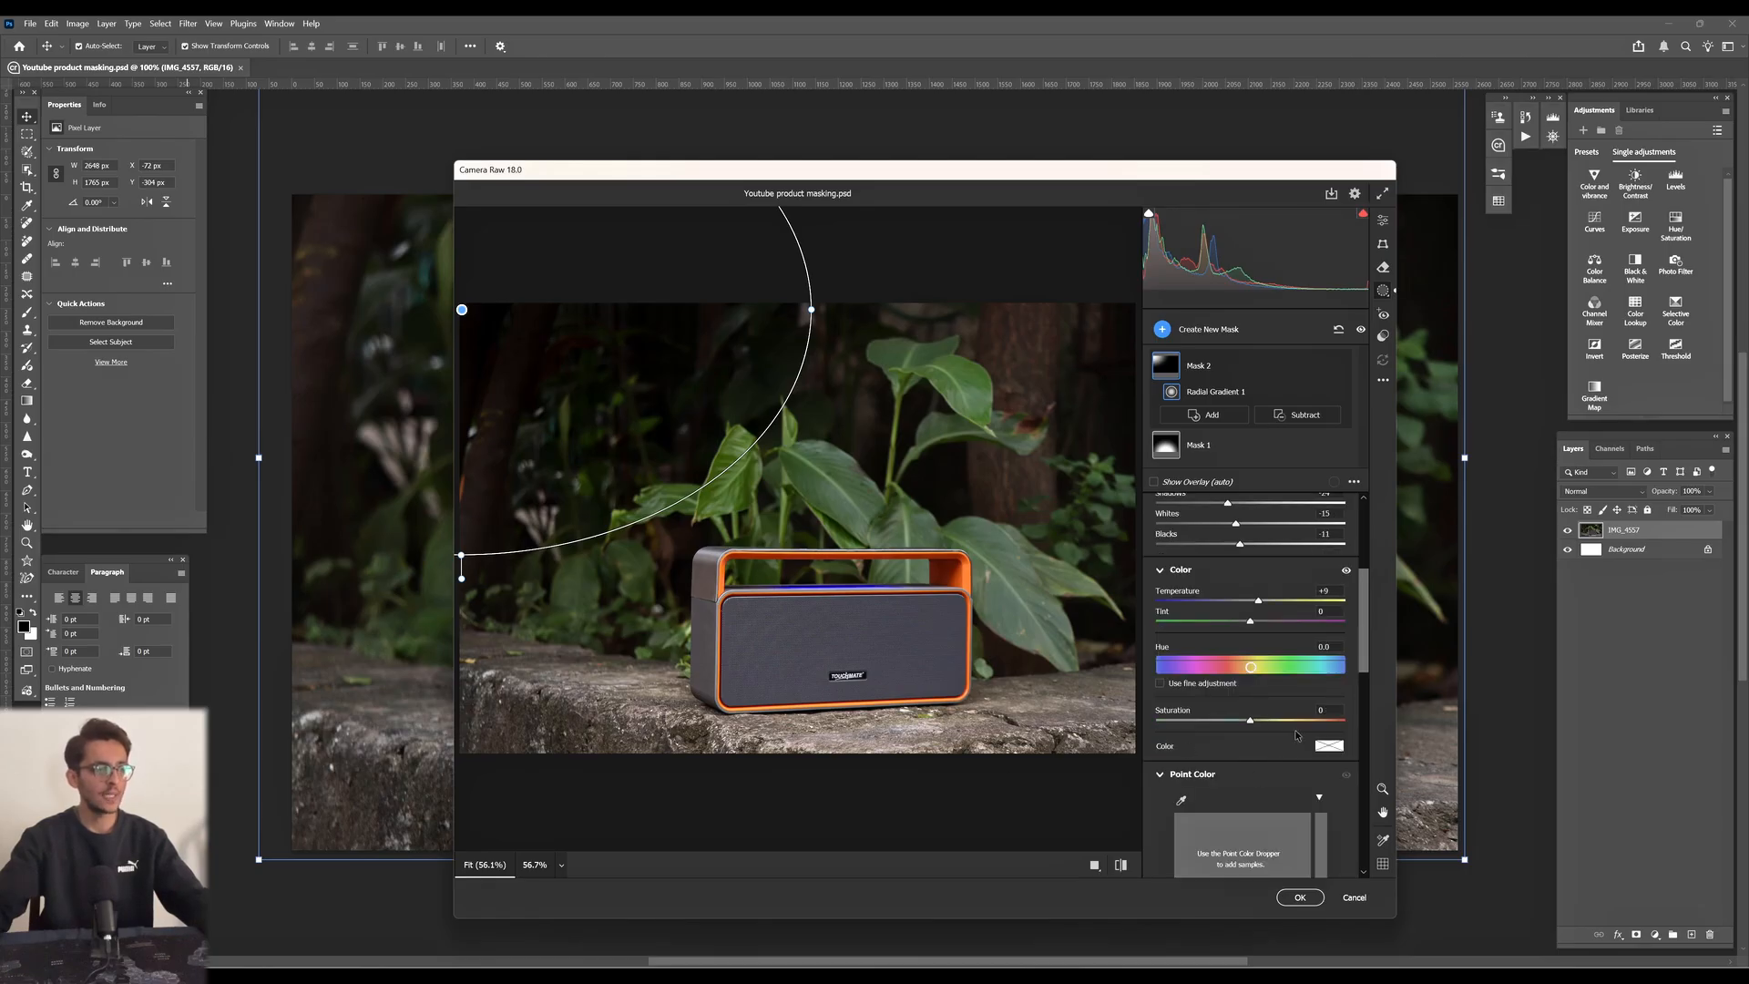
pyautogui.moveTo(1249, 719); pyautogui.dragTo(1255, 719)
pyautogui.scroll(-6, 1256, 775)
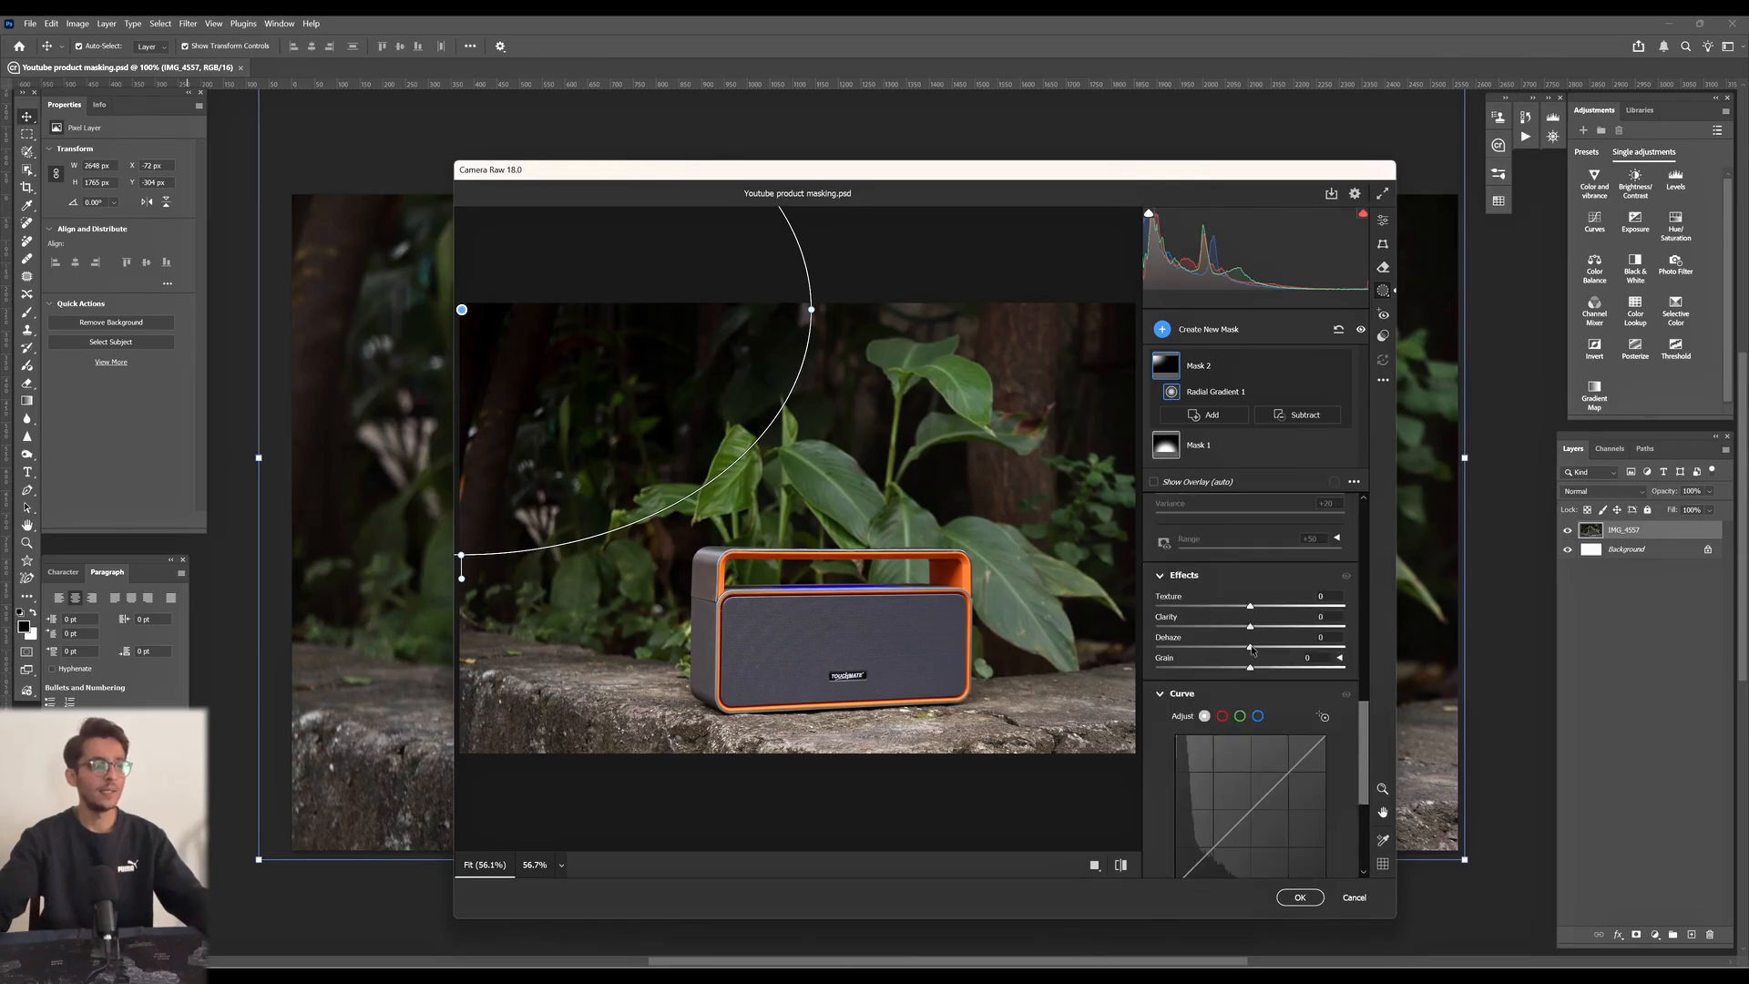
pyautogui.moveTo(1252, 649); pyautogui.dragTo(1270, 606)
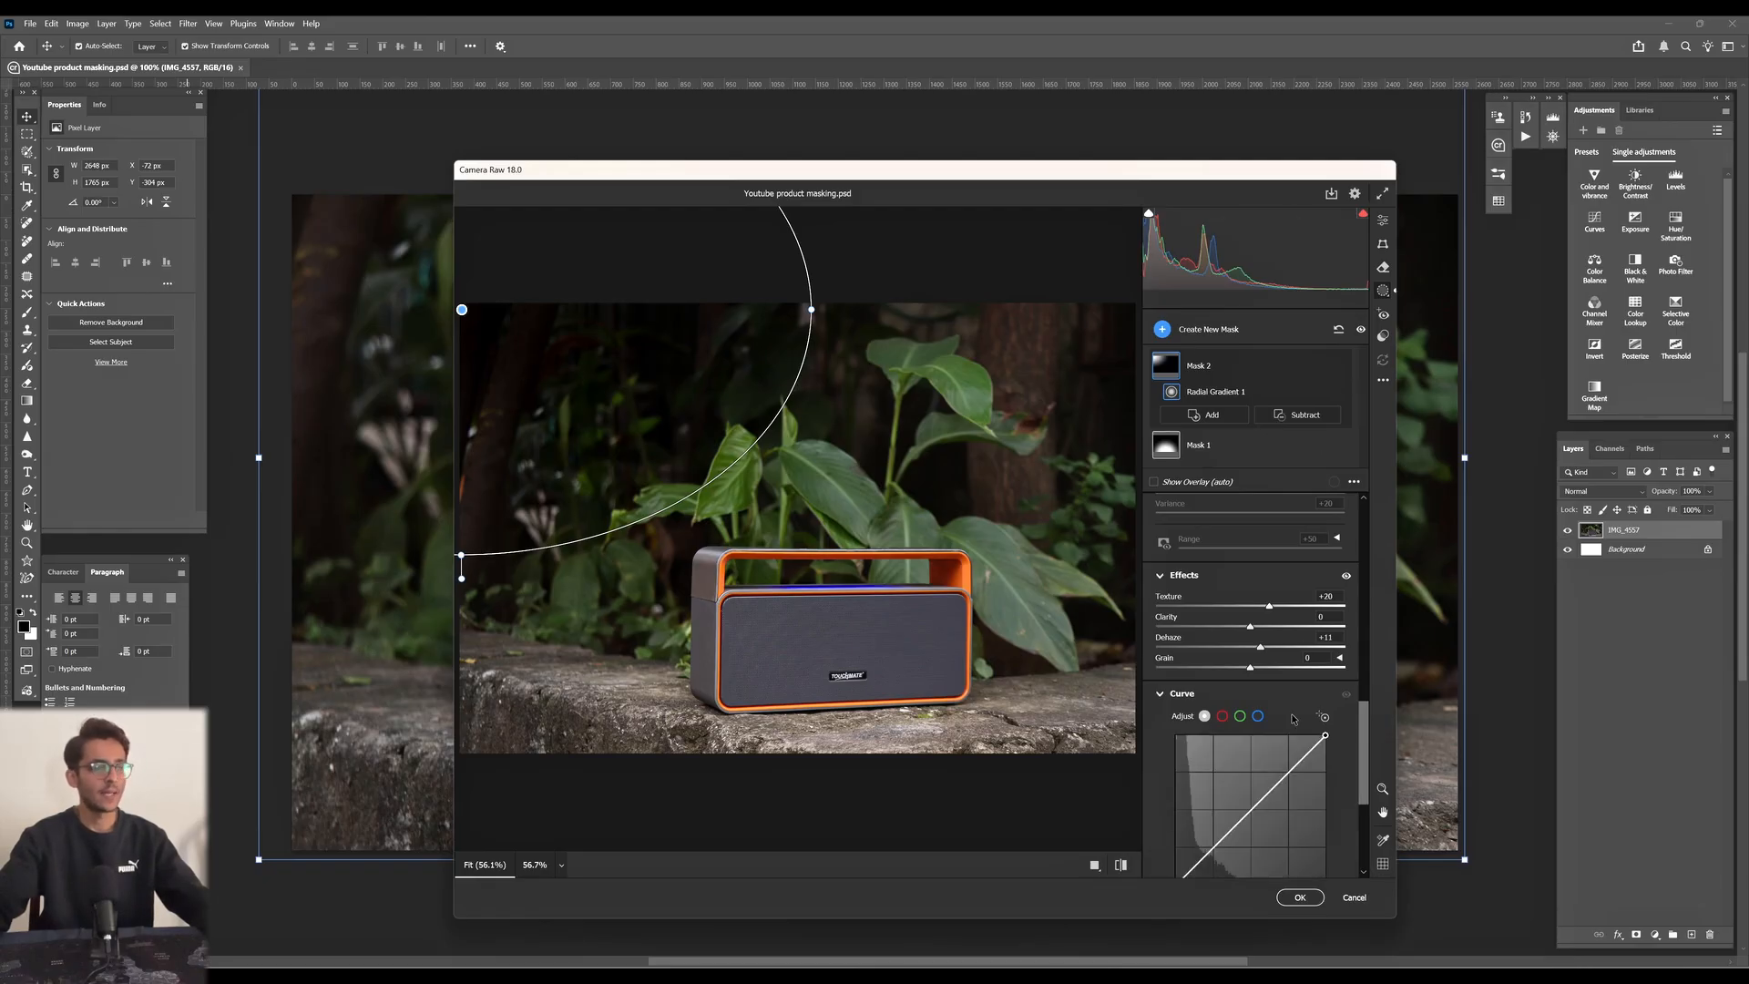
# - Add a third radial gradient mask centred on the photo's upper-right corner and subtract the detected subject from it
pyautogui.click(1198, 332)
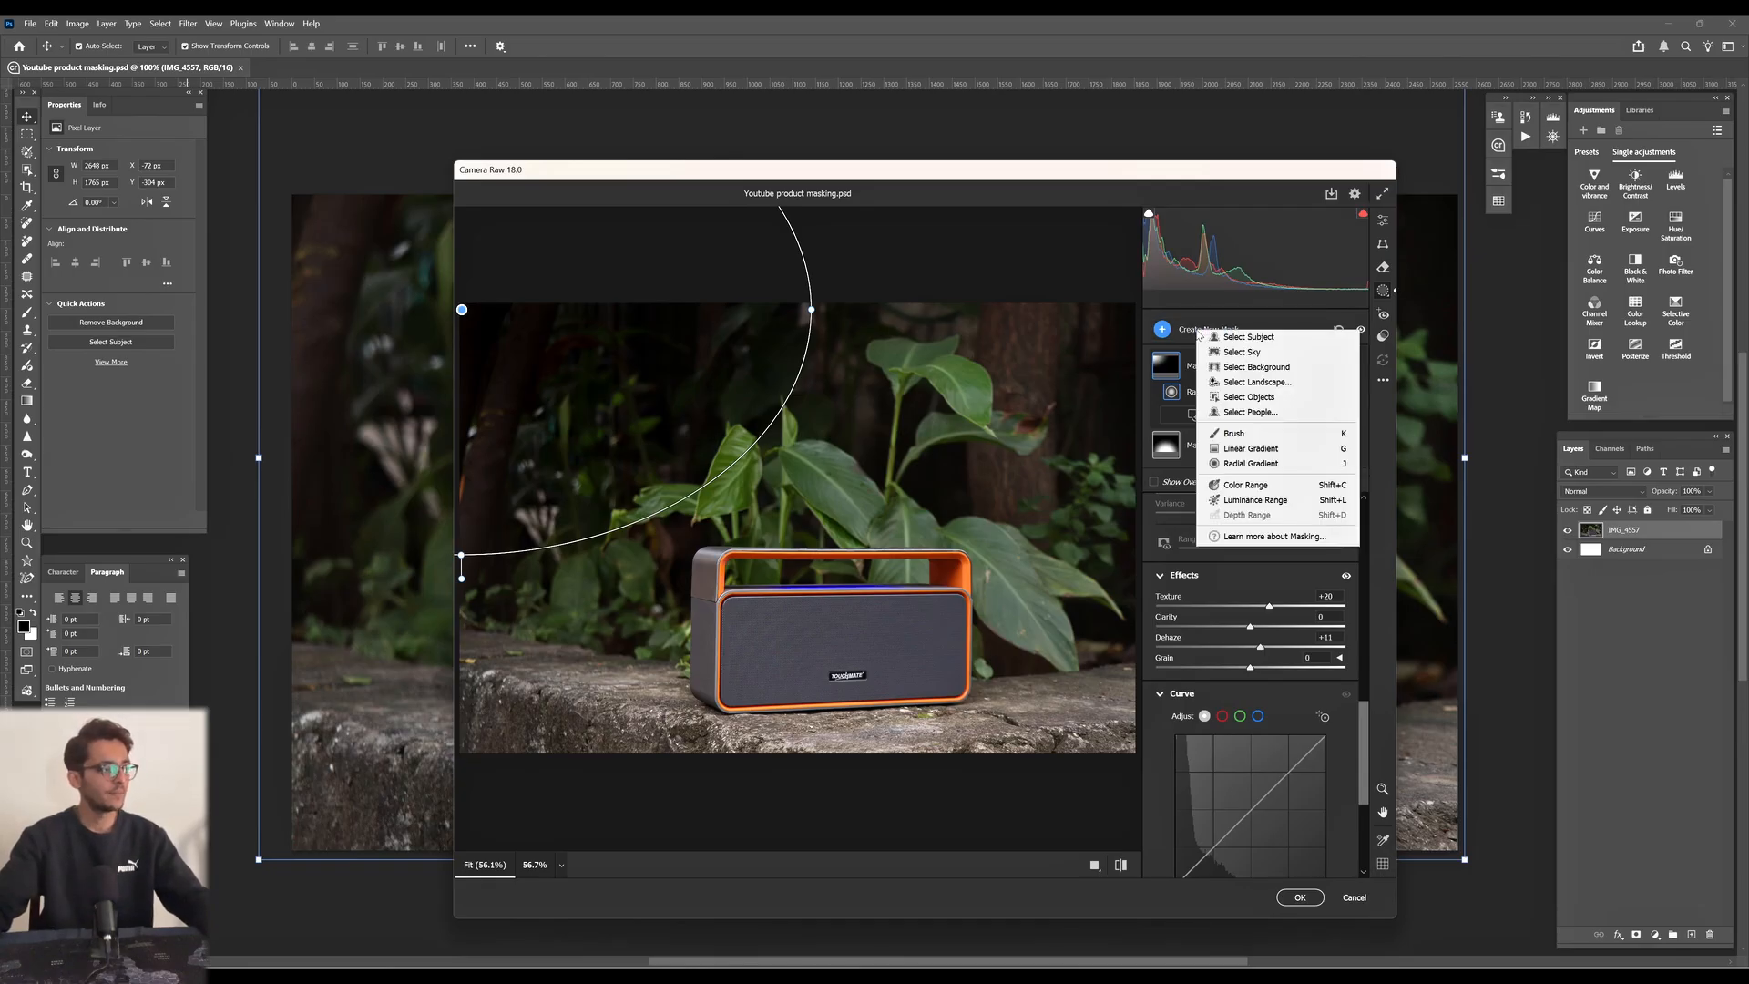
pyautogui.click(1257, 465)
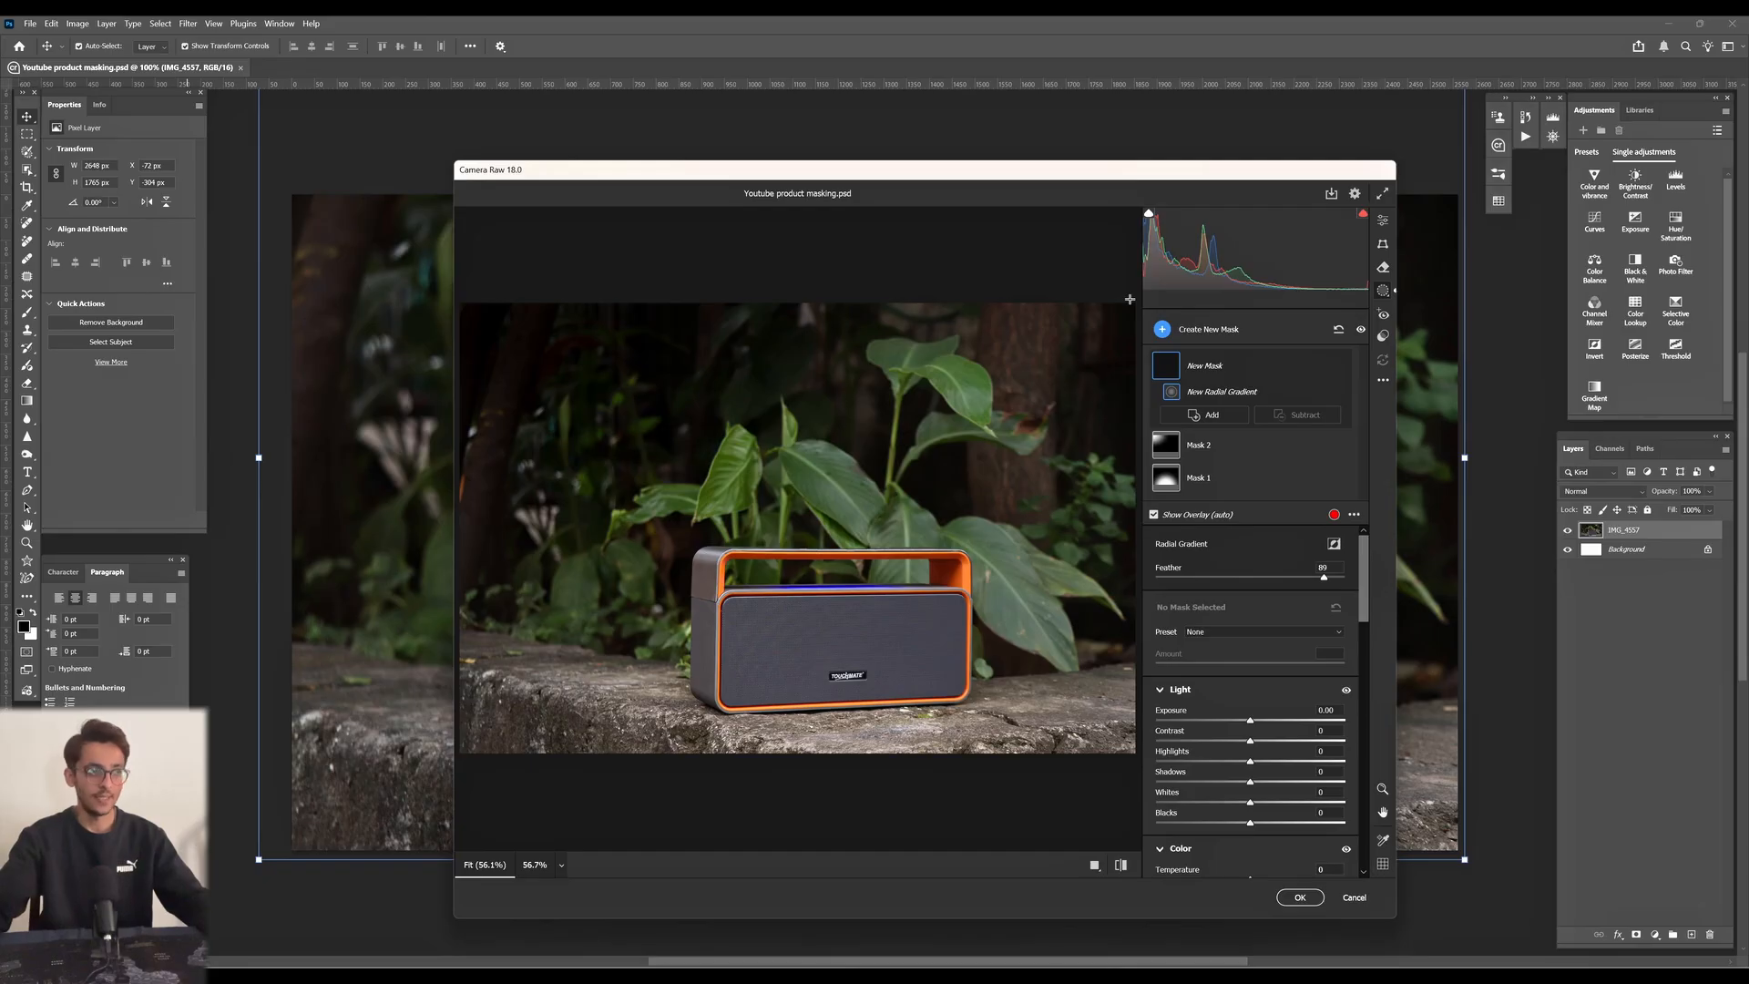
pyautogui.moveTo(1129, 299)
pyautogui.mouseDown()
pyautogui.moveTo(1029, 428)
pyautogui.moveTo(872, 516)
pyautogui.mouseUp()
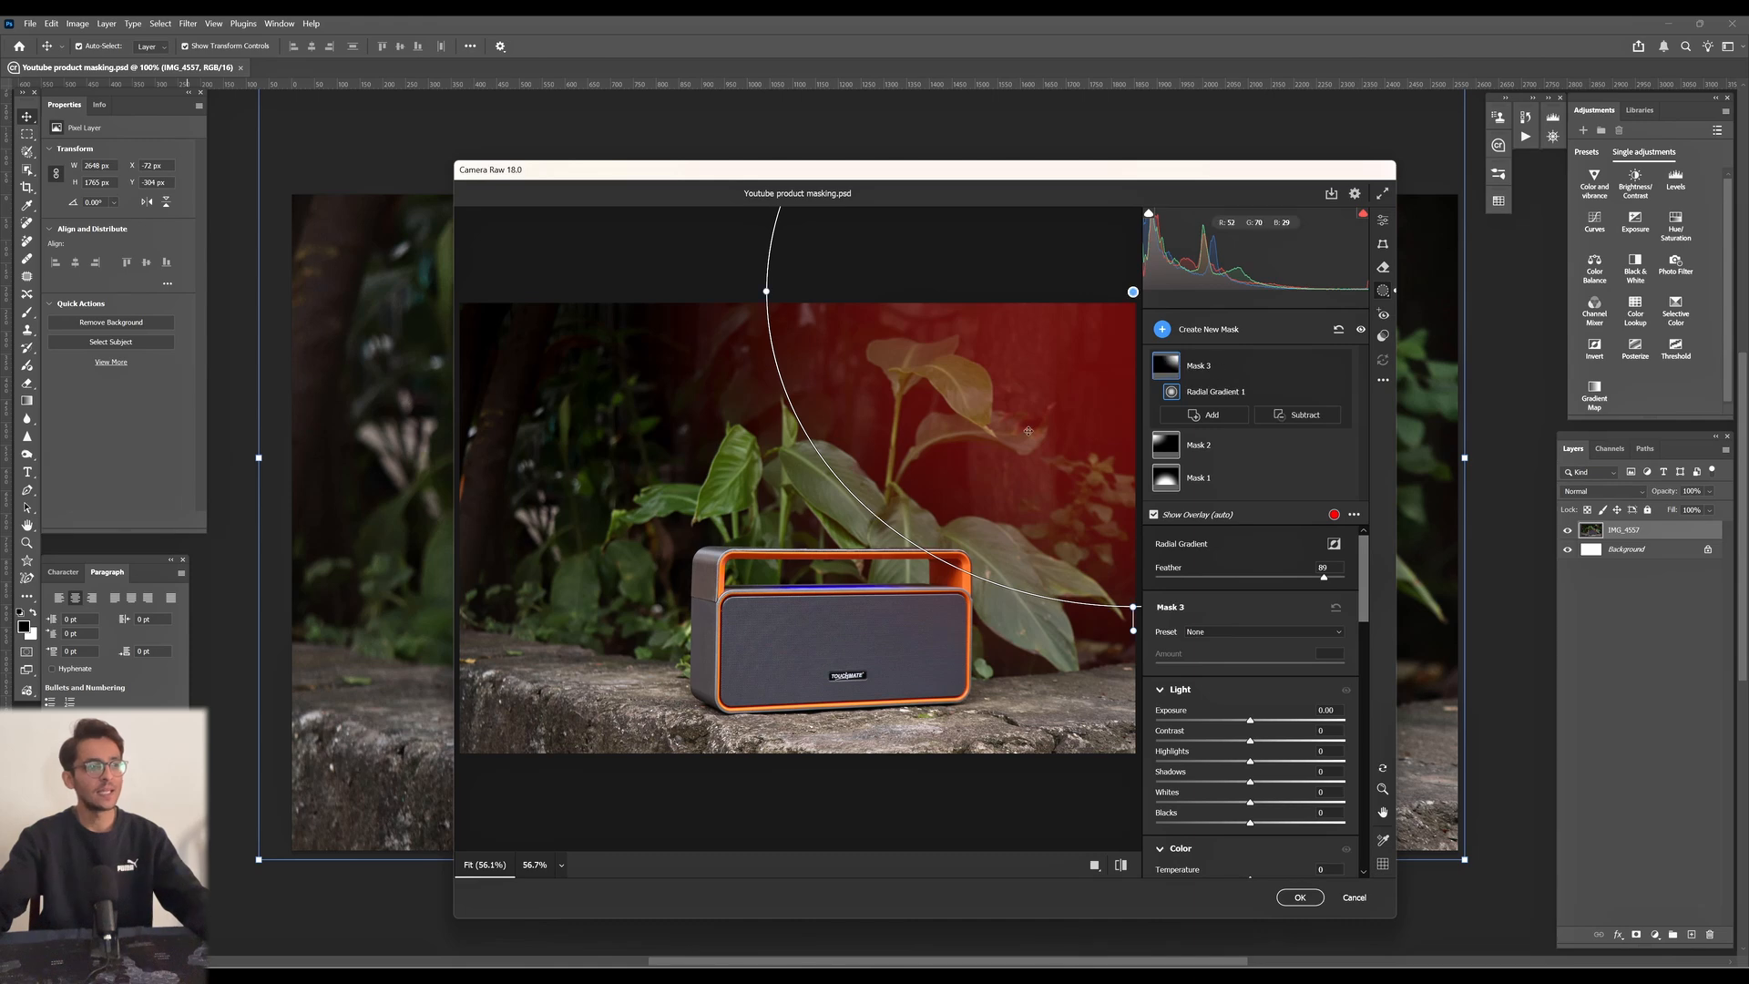
pyautogui.click(1297, 417)
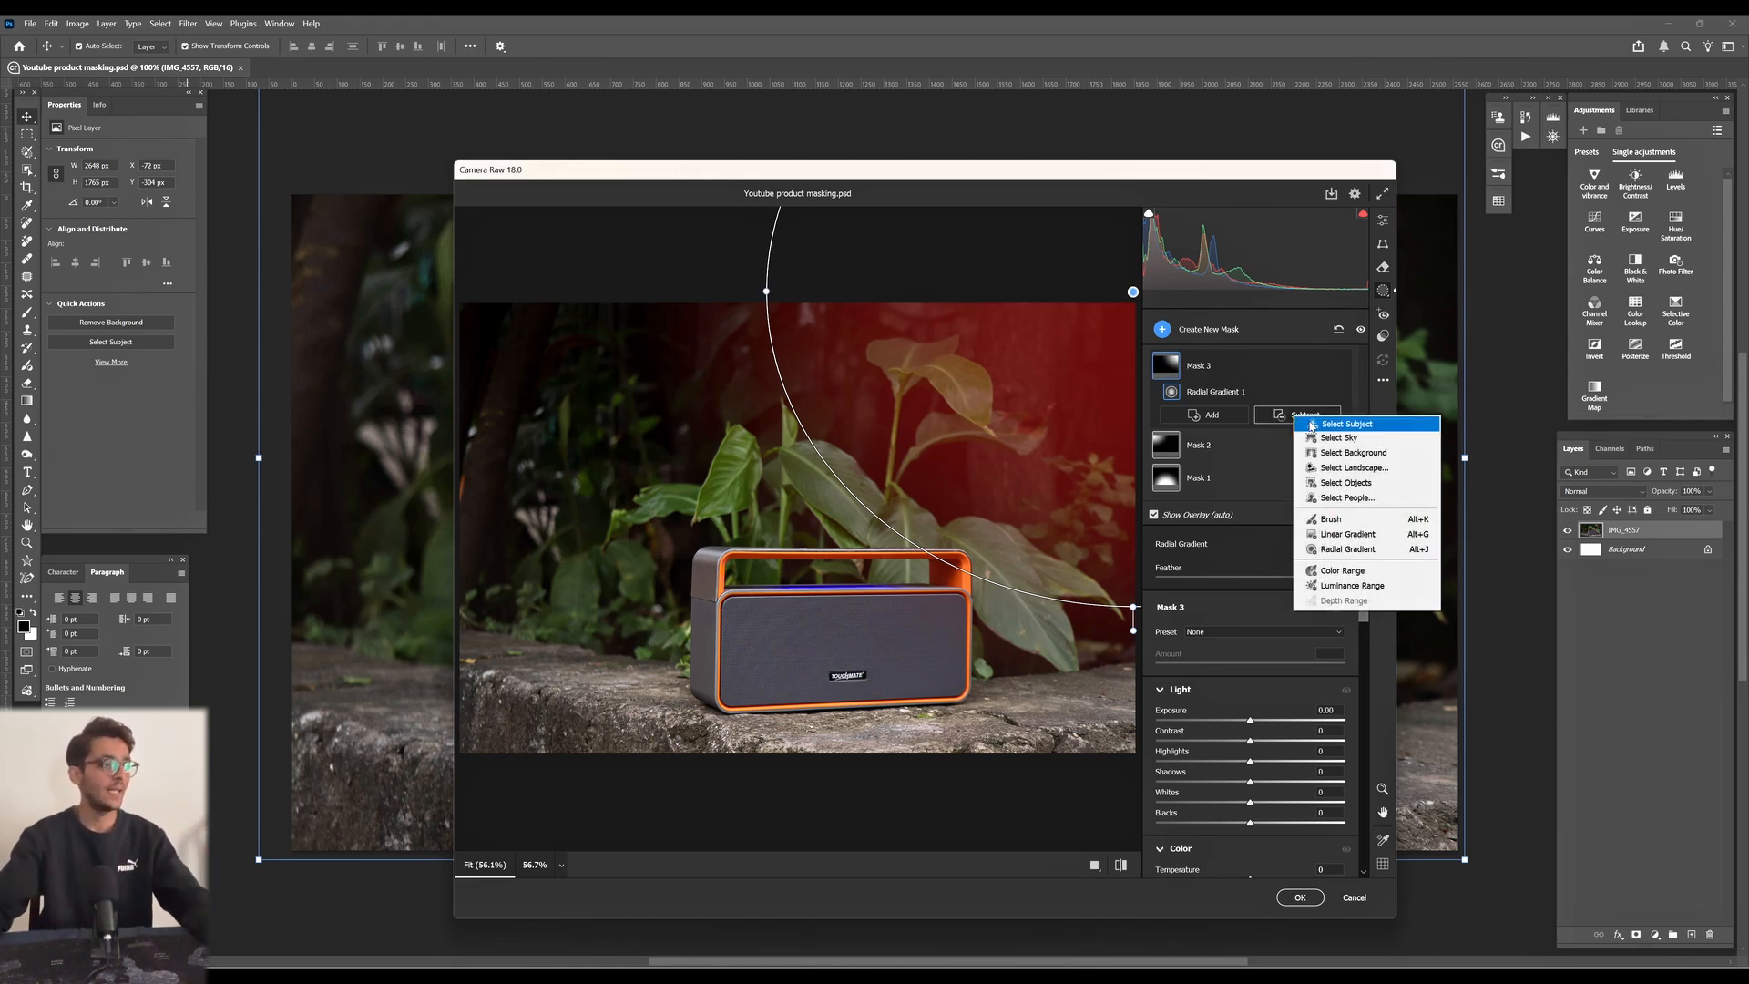
pyautogui.click(1311, 425)
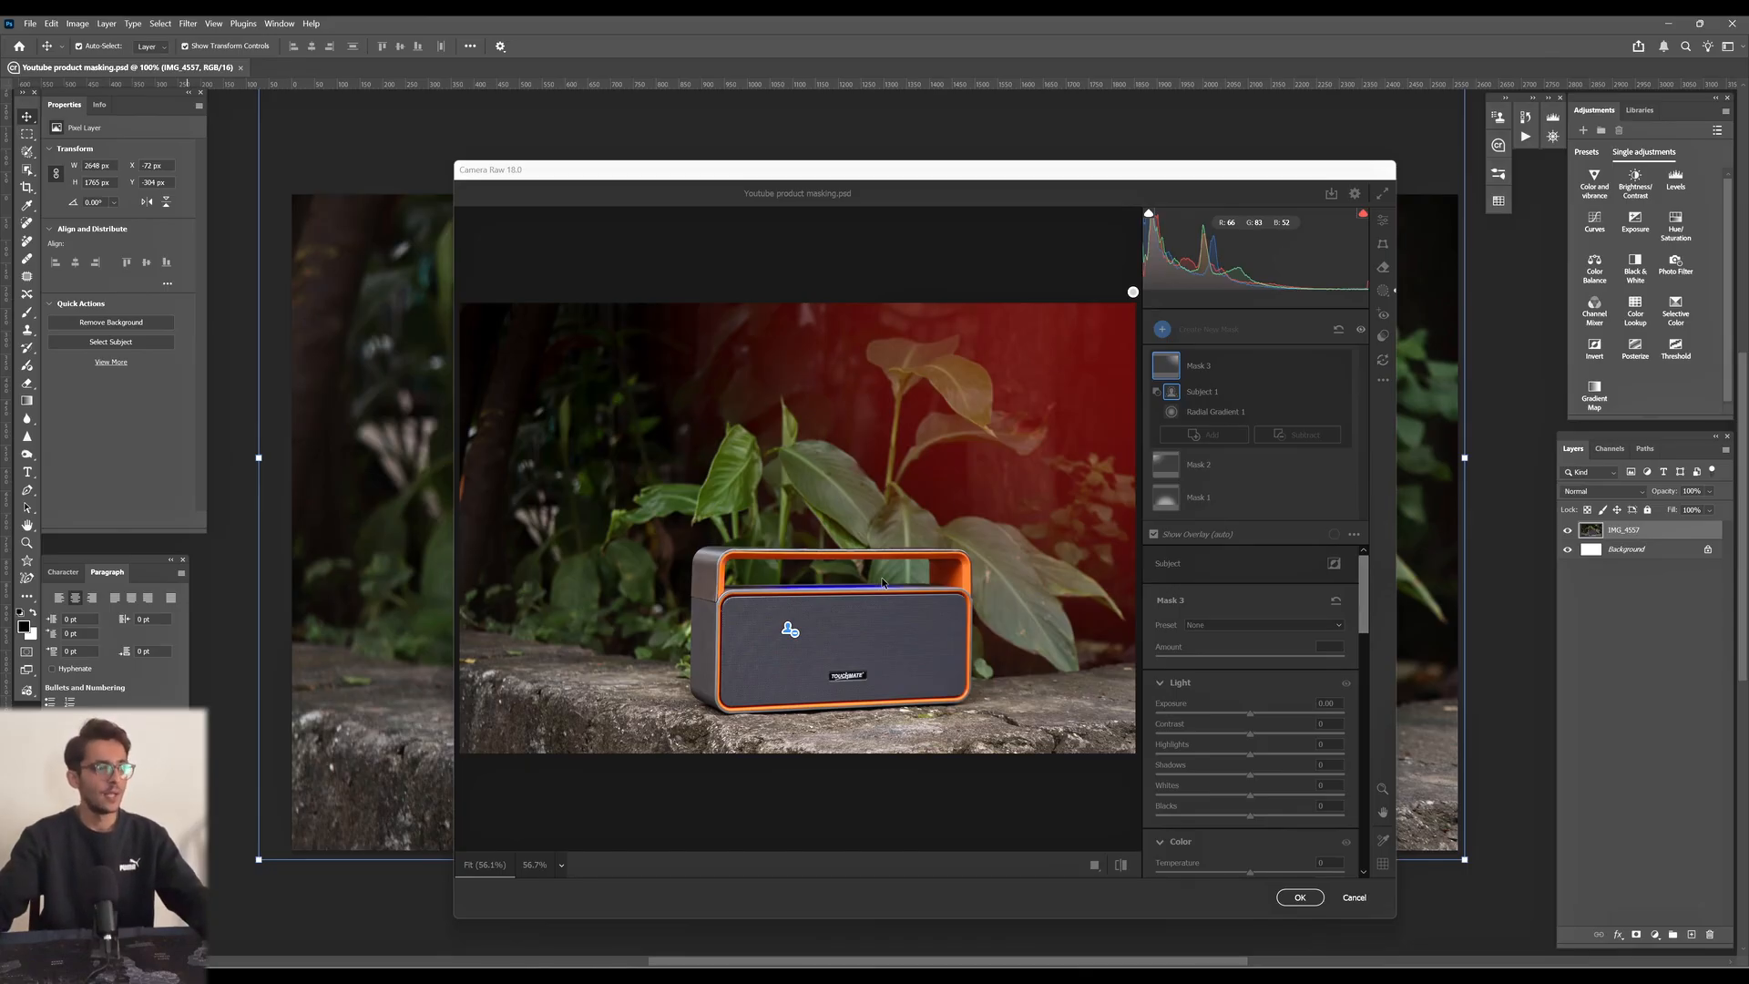
# - Set the upper-right mask's Exposure to +0.40, Contrast +4, Shadows +5, Whites +6, Blacks +12 and Temperature +10
pyautogui.moveTo(1254, 715)
pyautogui.mouseDown()
pyautogui.moveTo(1231, 725)
pyautogui.moveTo(1308, 719)
pyautogui.moveTo(1230, 714)
pyautogui.moveTo(1311, 719)
pyautogui.moveTo(1259, 720)
pyautogui.mouseUp()
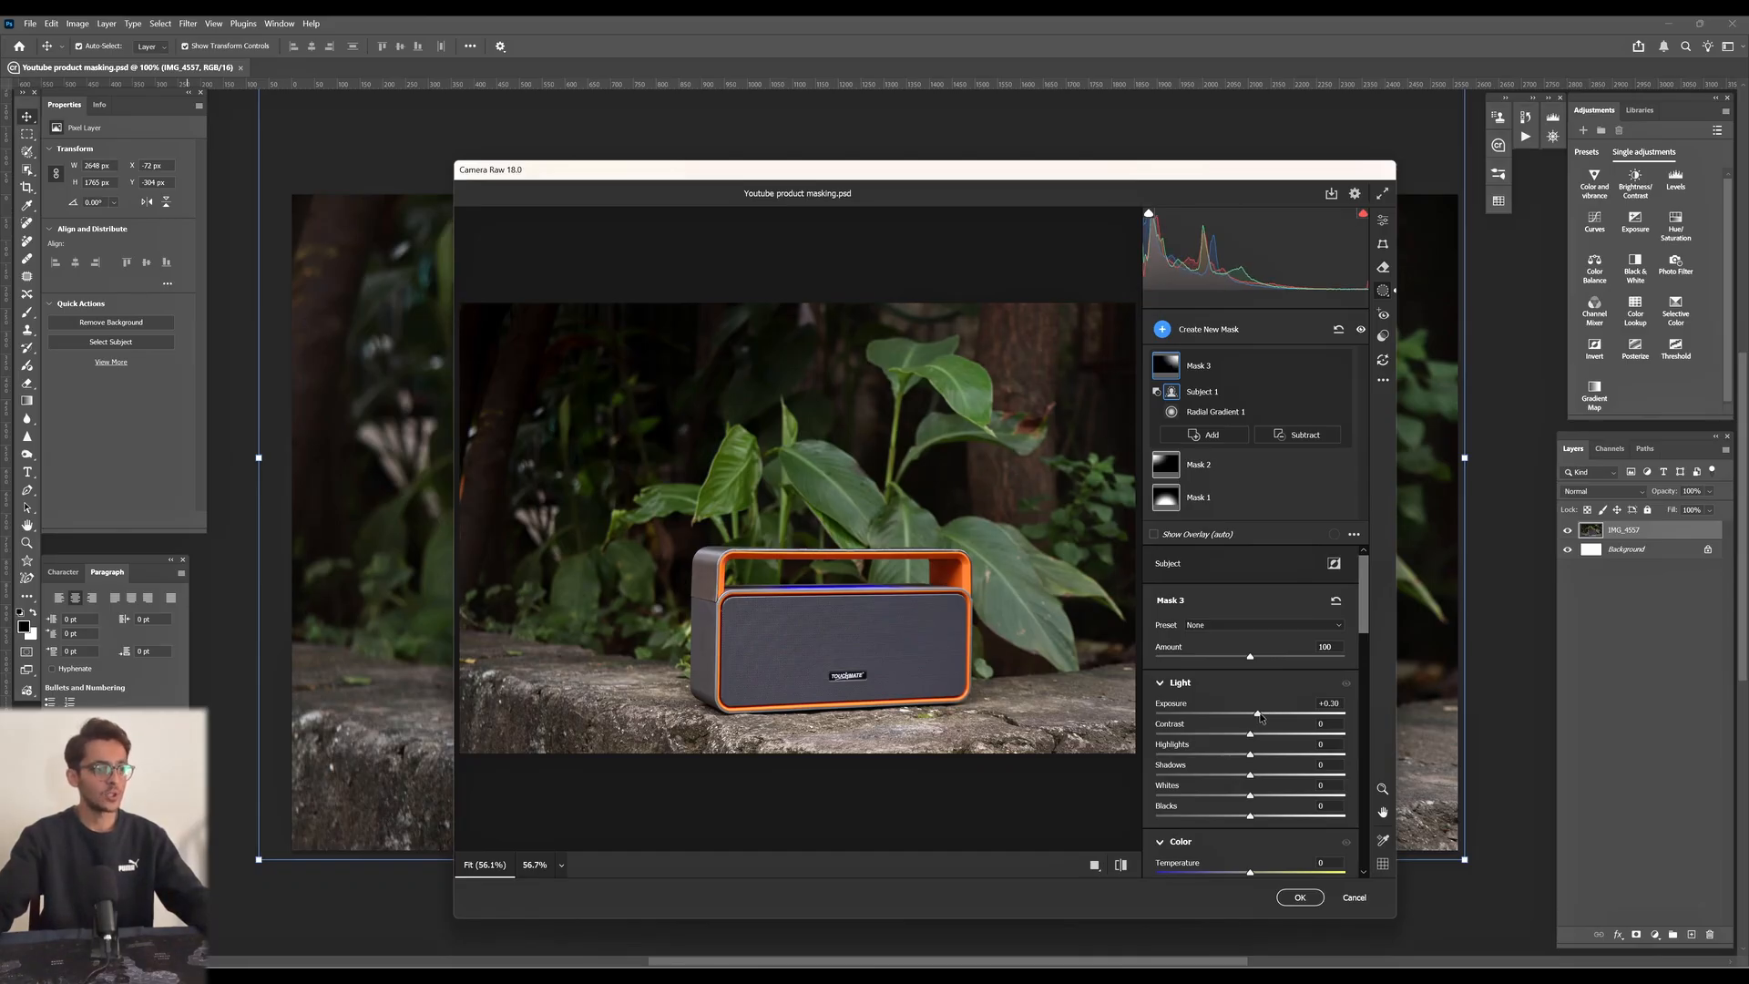
pyautogui.click(1215, 412)
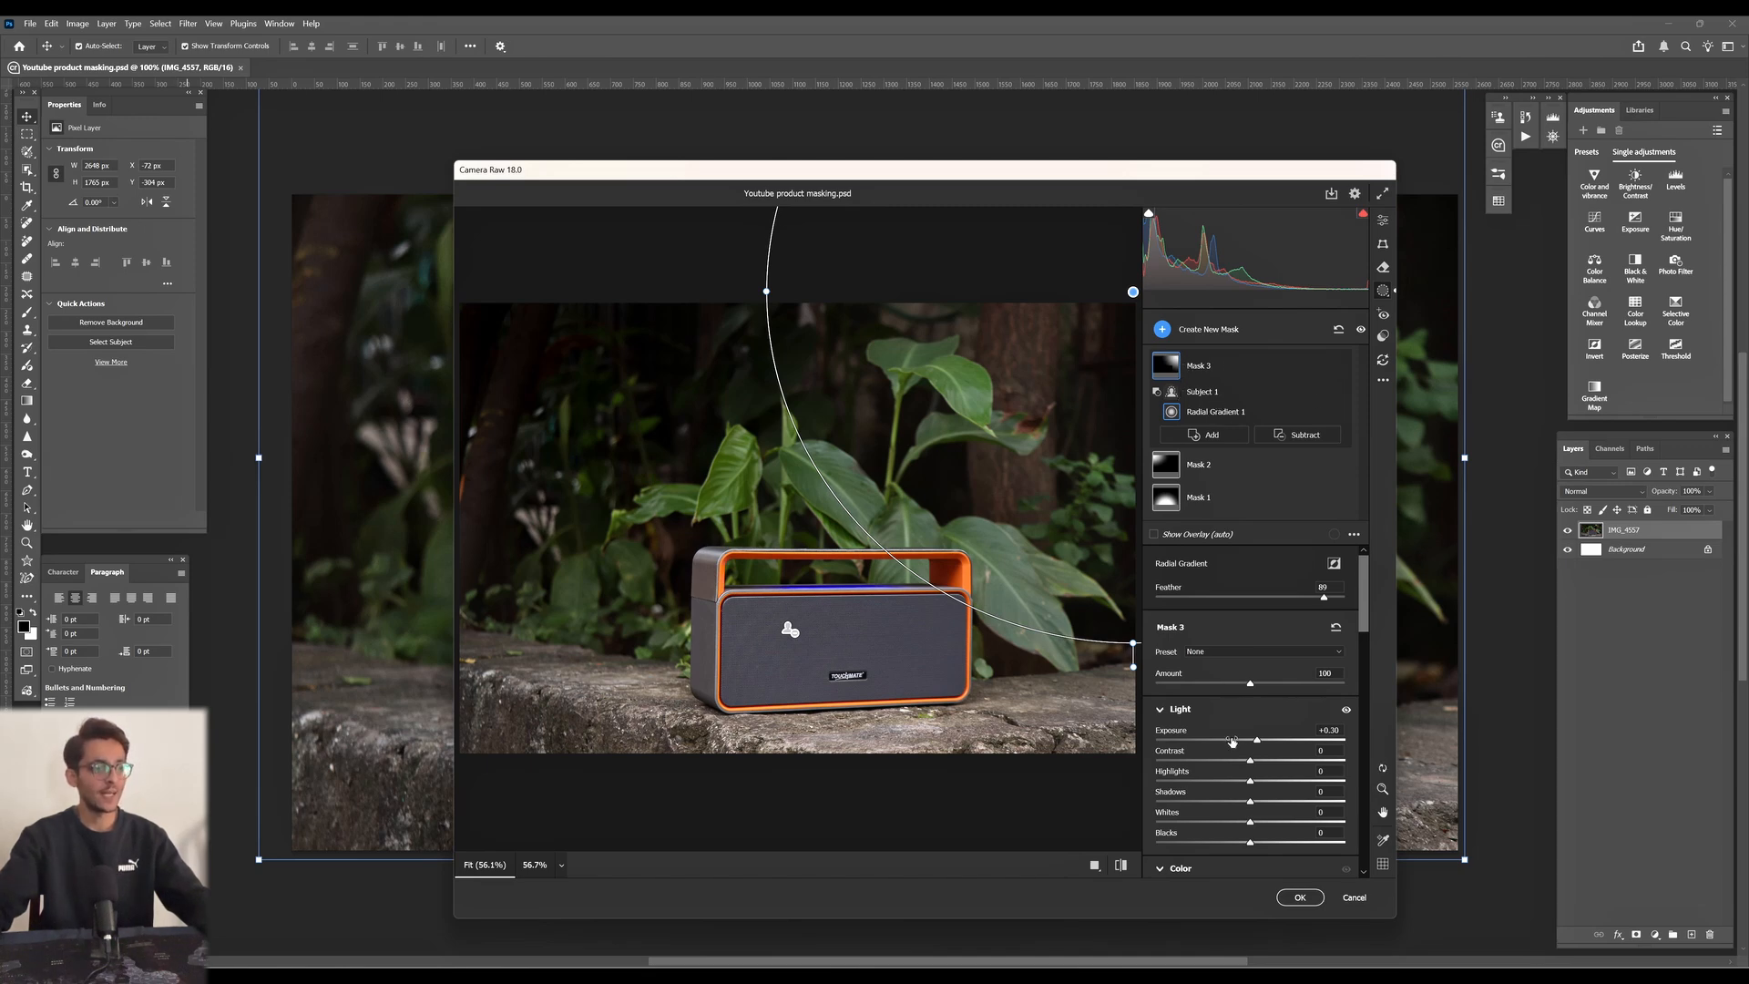
pyautogui.moveTo(1258, 740); pyautogui.dragTo(1256, 833)
pyautogui.scroll(-1, 1225, 800)
pyautogui.scroll(-1, 1224, 794)
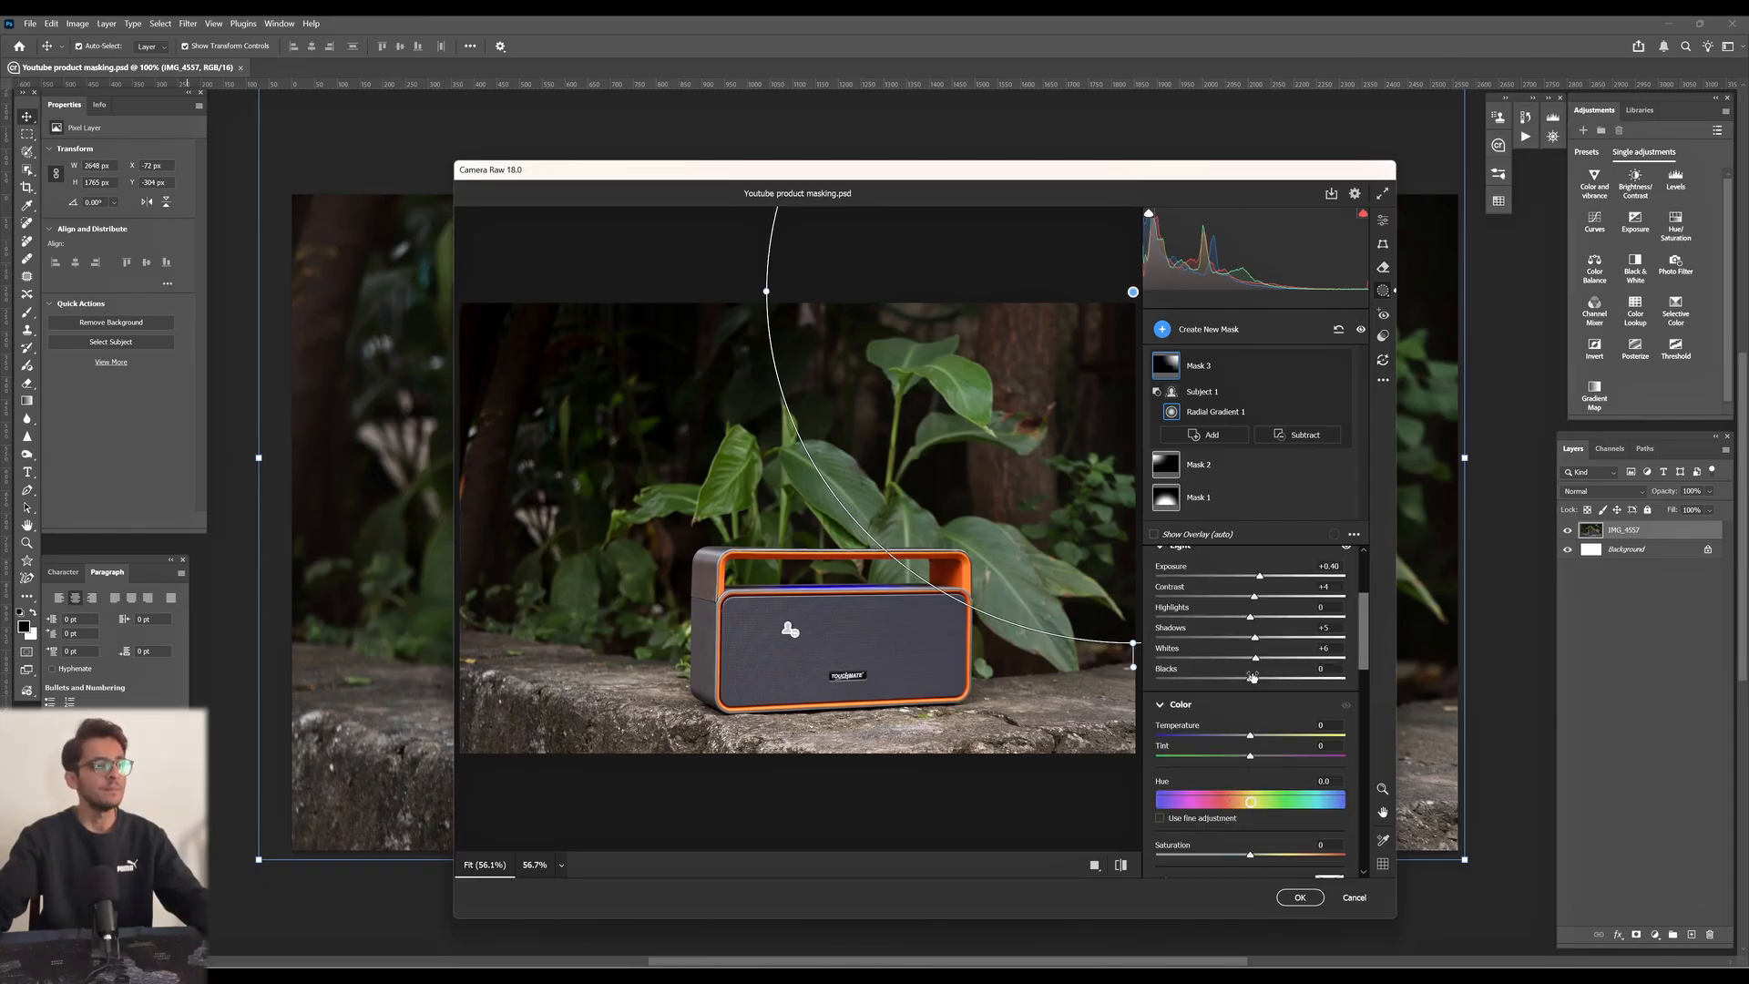
pyautogui.moveTo(1251, 679); pyautogui.dragTo(1269, 725)
pyautogui.scroll(-1, 1261, 682)
pyautogui.scroll(1, 1274, 729)
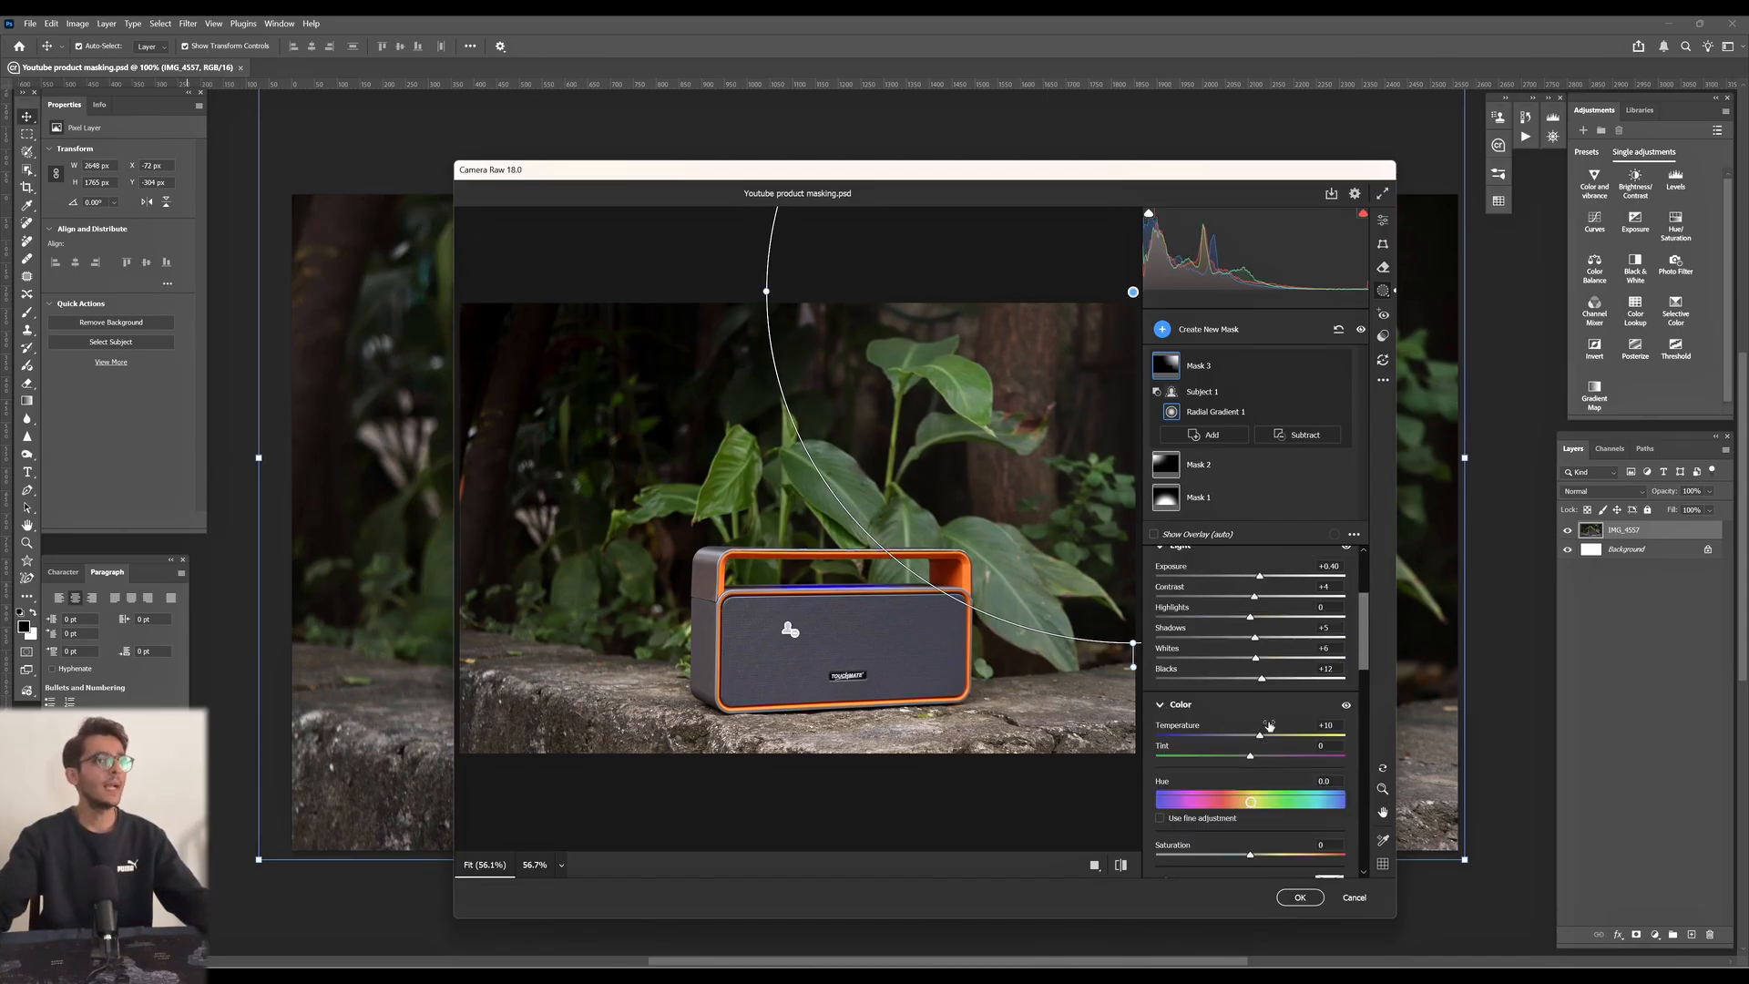
# - Set the upper-right mask's Texture to +13, Clarity to +16 and Dehaze to +1
pyautogui.scroll(-3, 1272, 701)
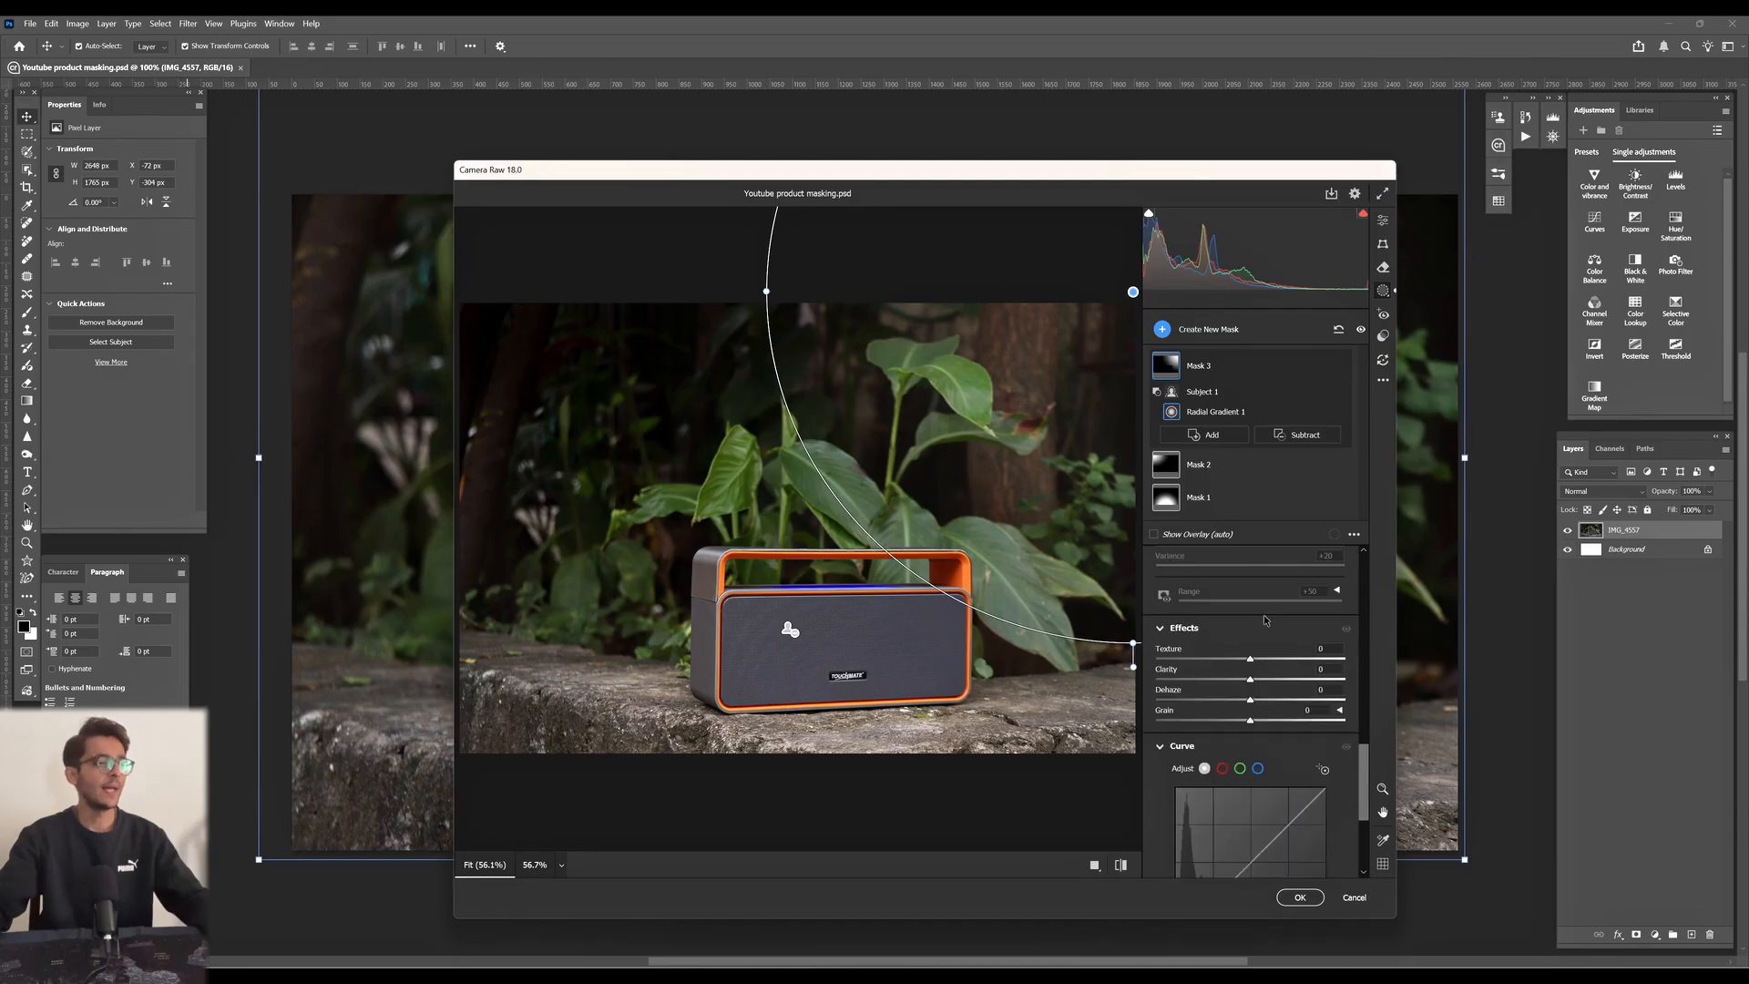
pyautogui.scroll(1, 1264, 615)
pyautogui.moveTo(1248, 741); pyautogui.dragTo(1266, 773)
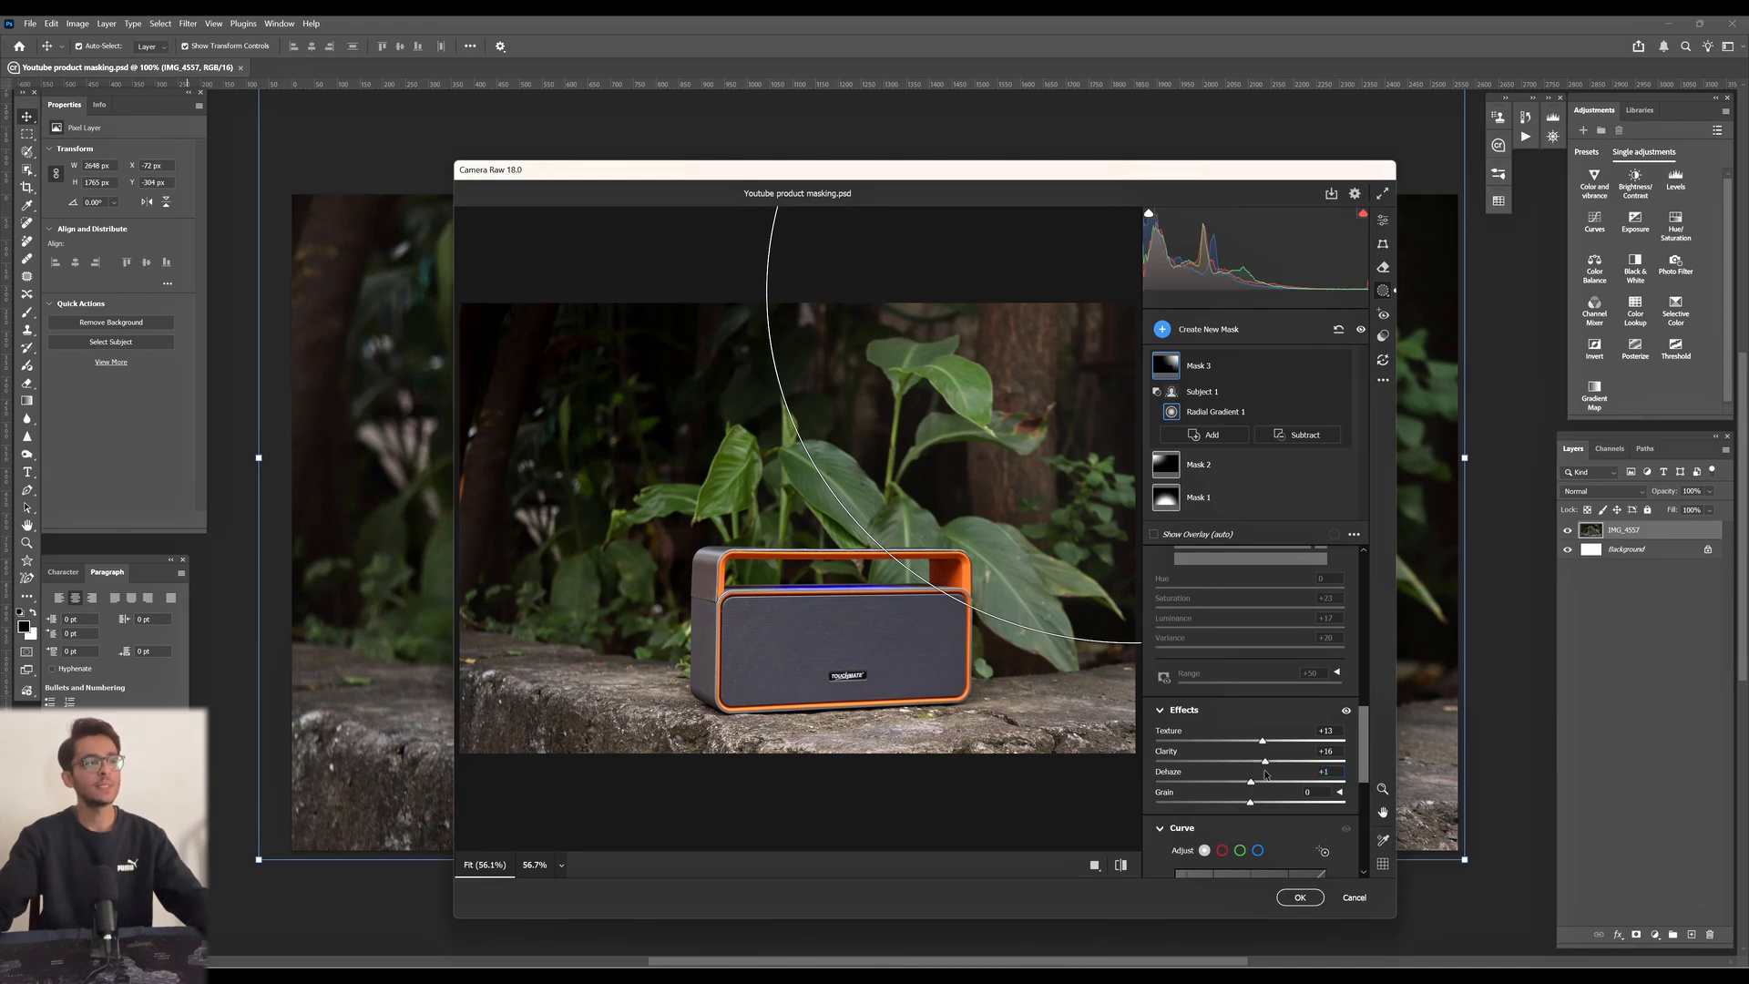
# - Review the masks, raise the speaker mask's Texture to +17, and apply the Camera Raw adjustments
pyautogui.click(1198, 497)
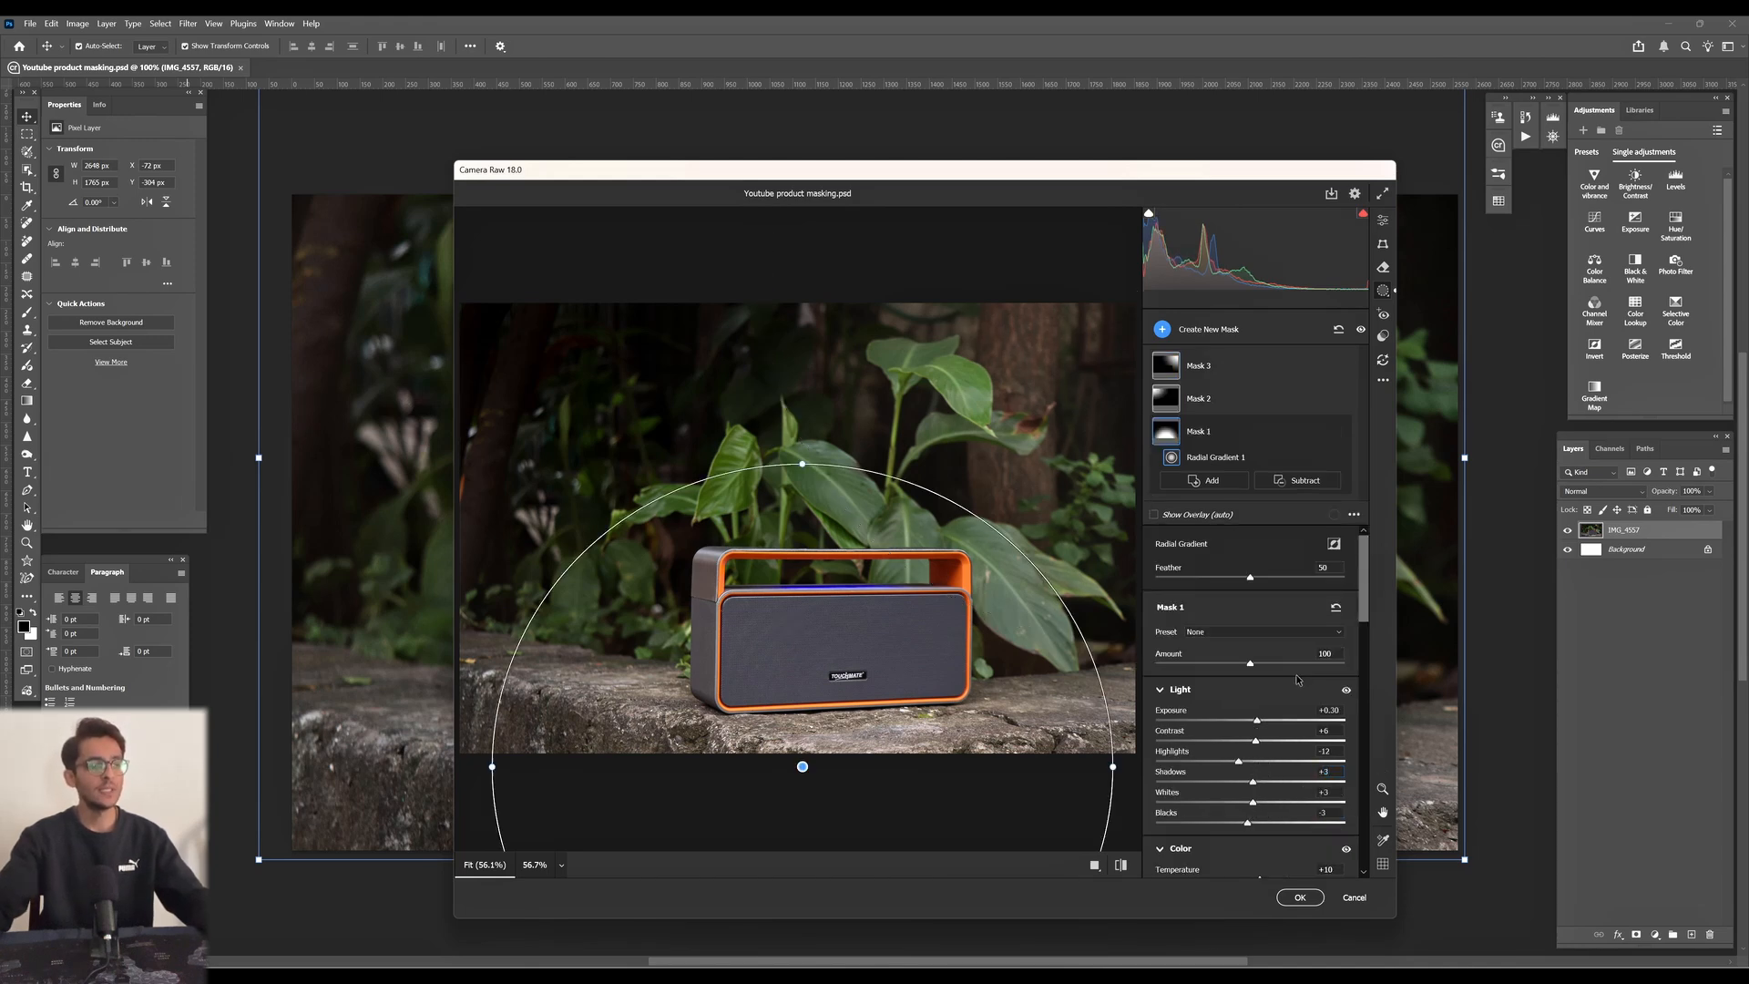
pyautogui.click(1168, 366)
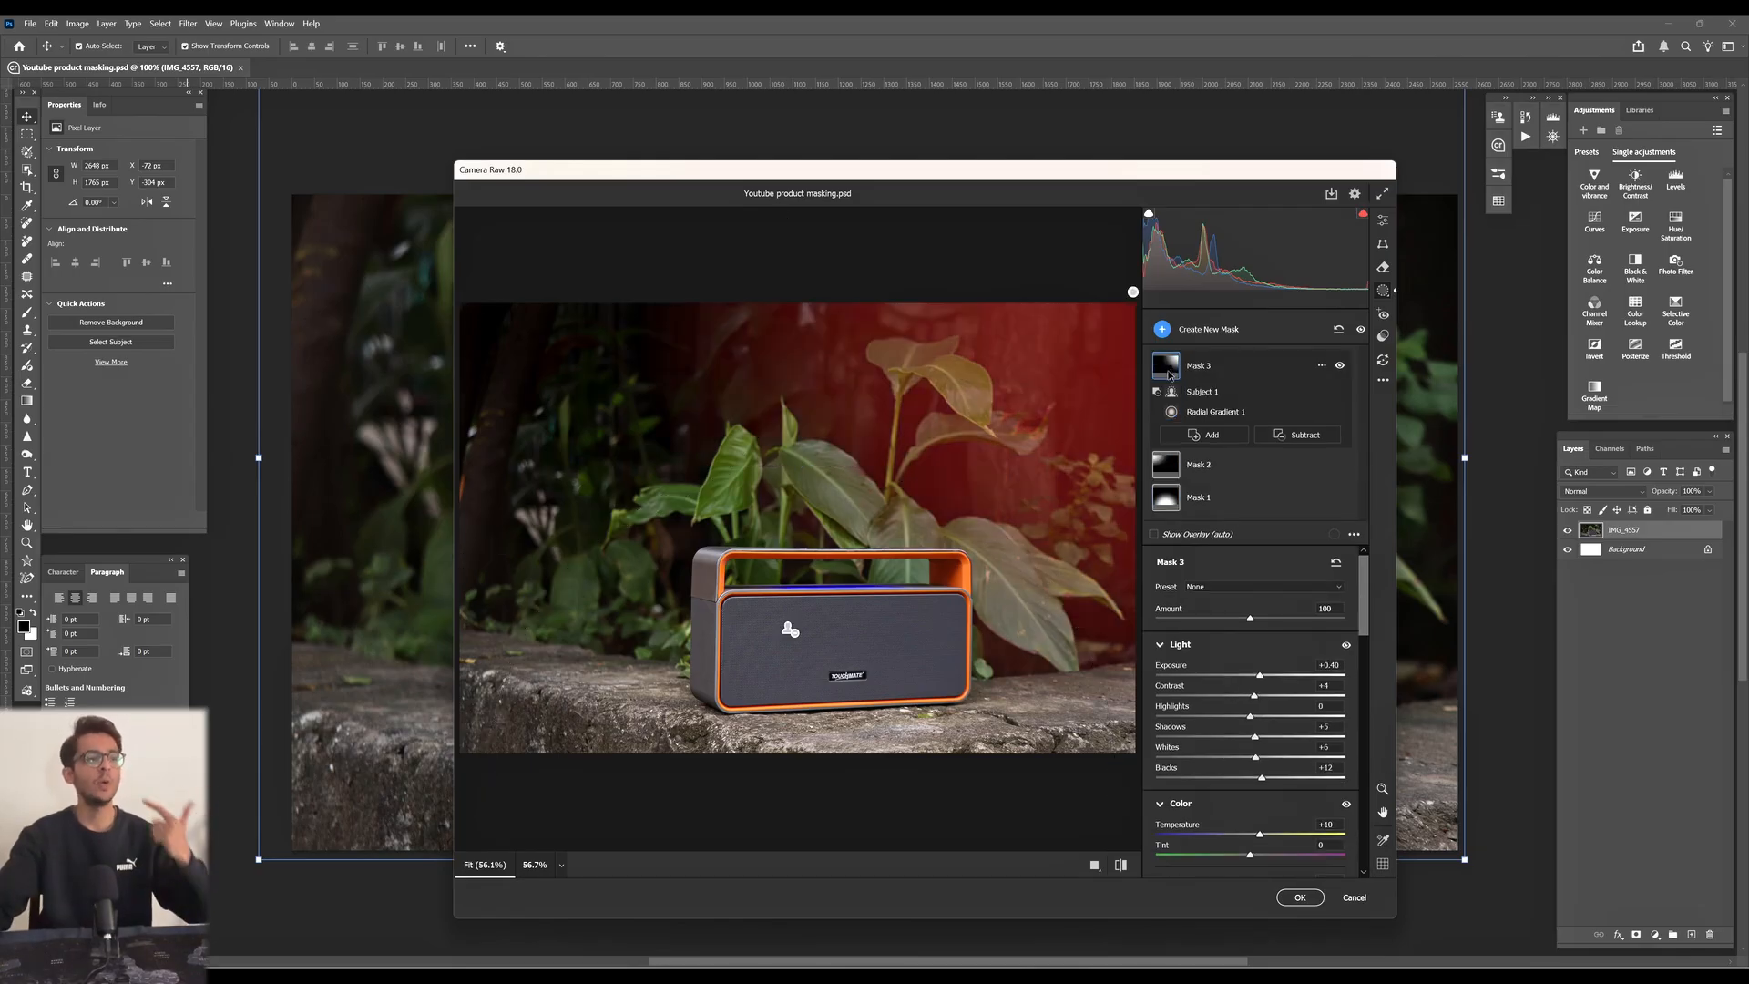
pyautogui.click(1170, 503)
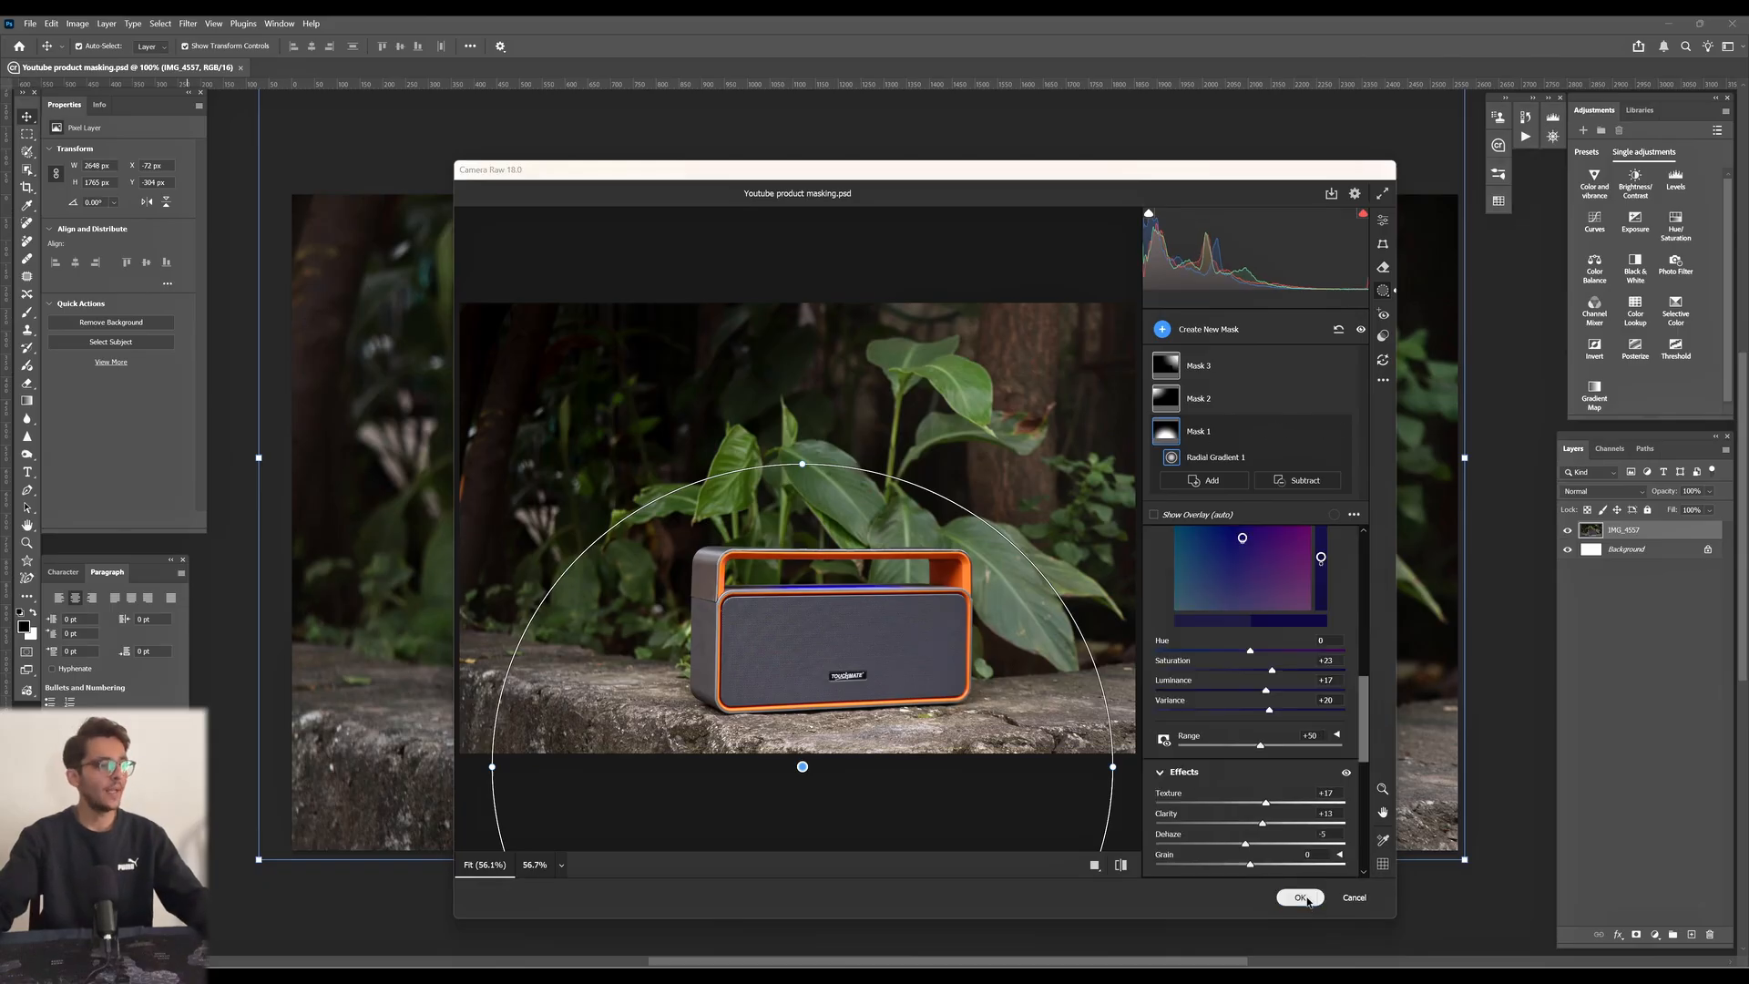
pyautogui.click(1302, 898)
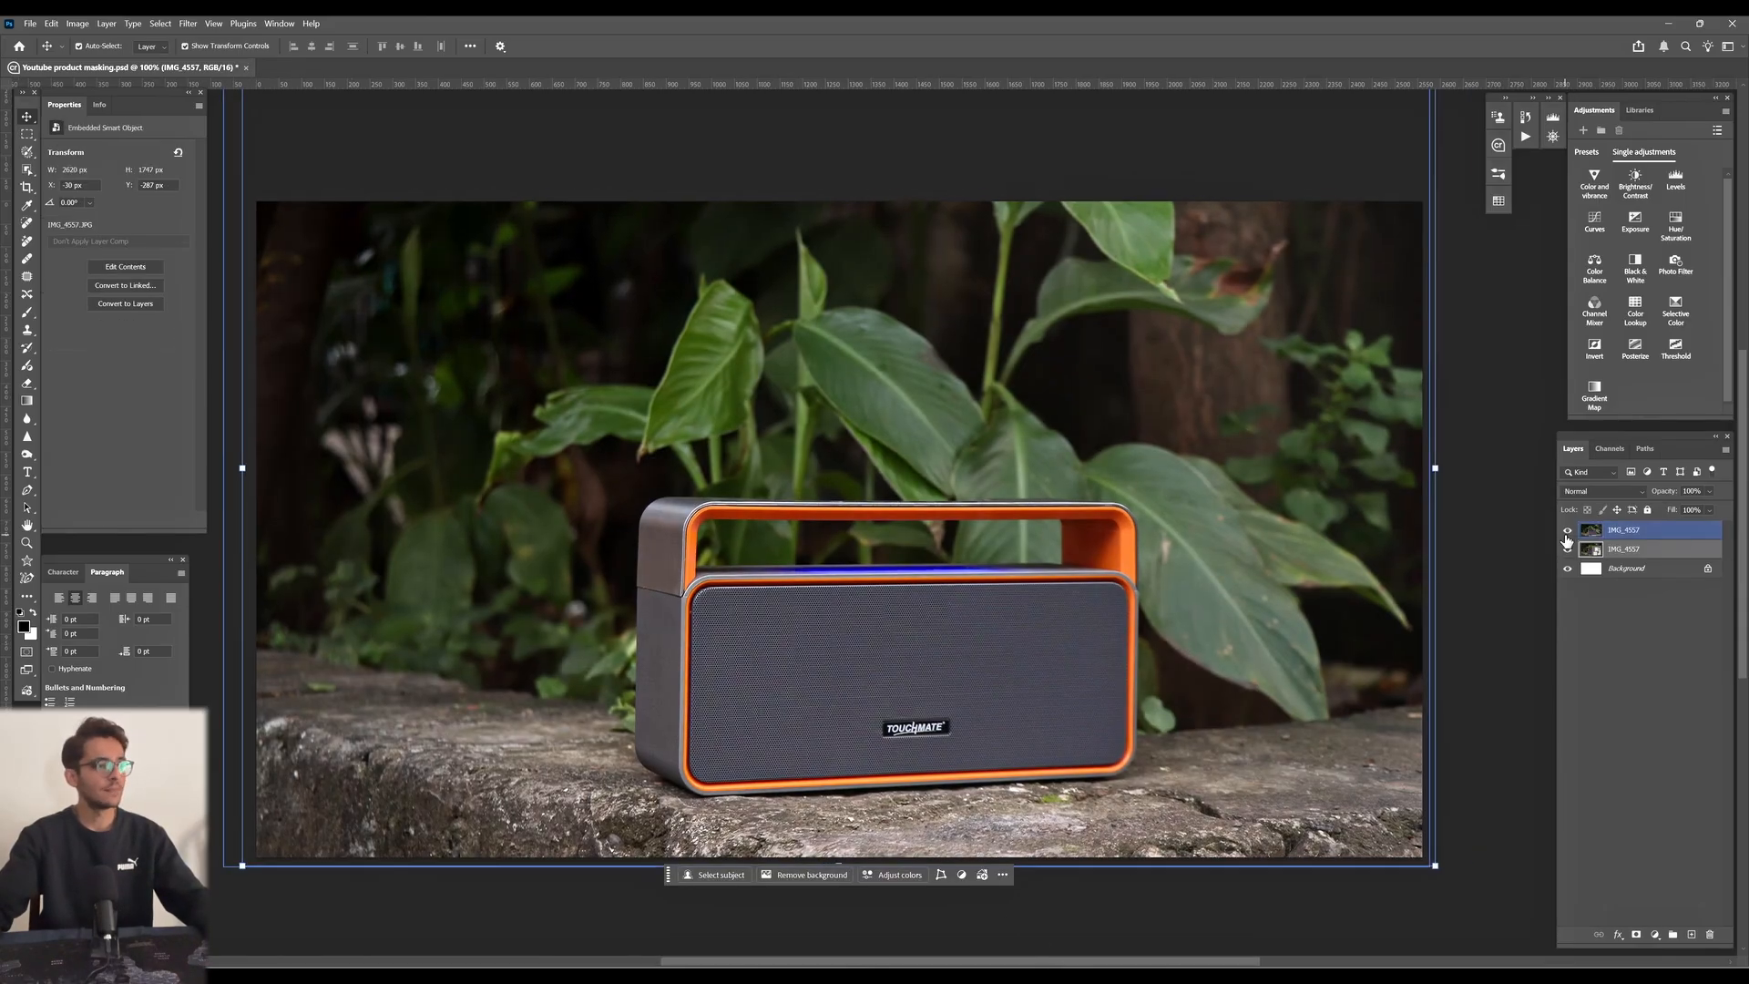
# - Compare the edited photo with the original by toggling its layer, and hide the original smart object layer
pyautogui.click(1567, 533)
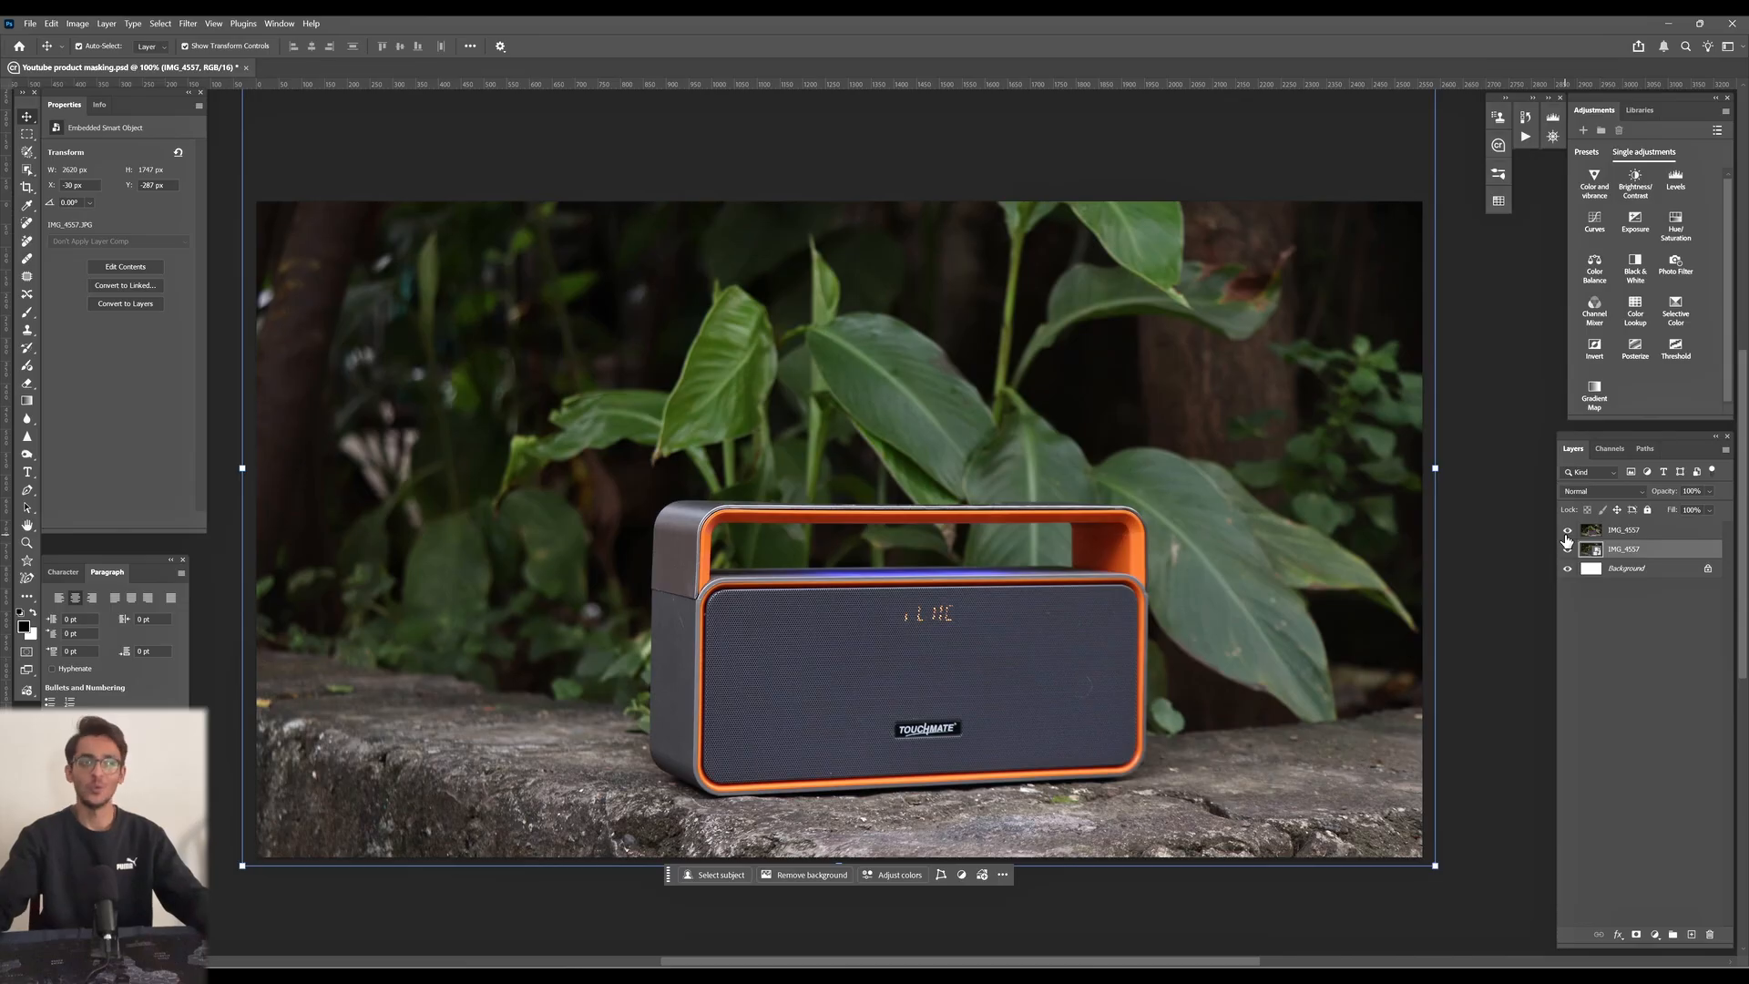
pyautogui.click(1567, 533)
pyautogui.click(1567, 547)
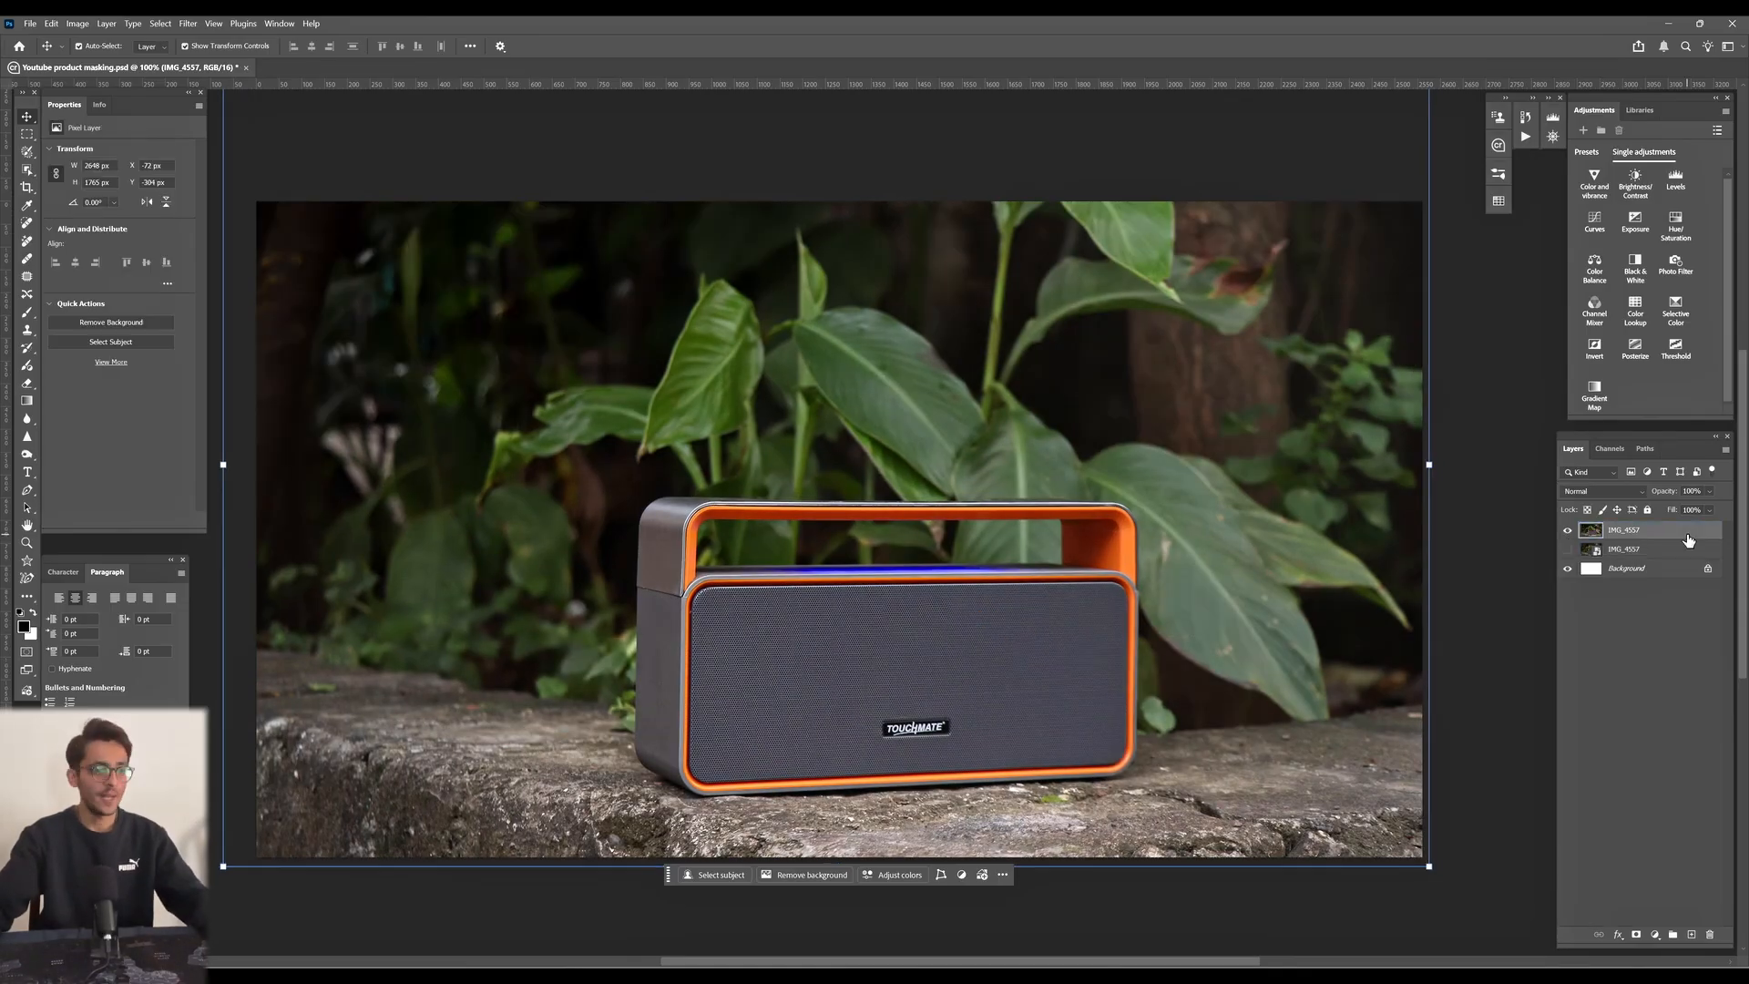
# - Add a Levels adjustment layer above the edited photo and fine-tune its highlight and midtone input levels
pyautogui.click(1655, 936)
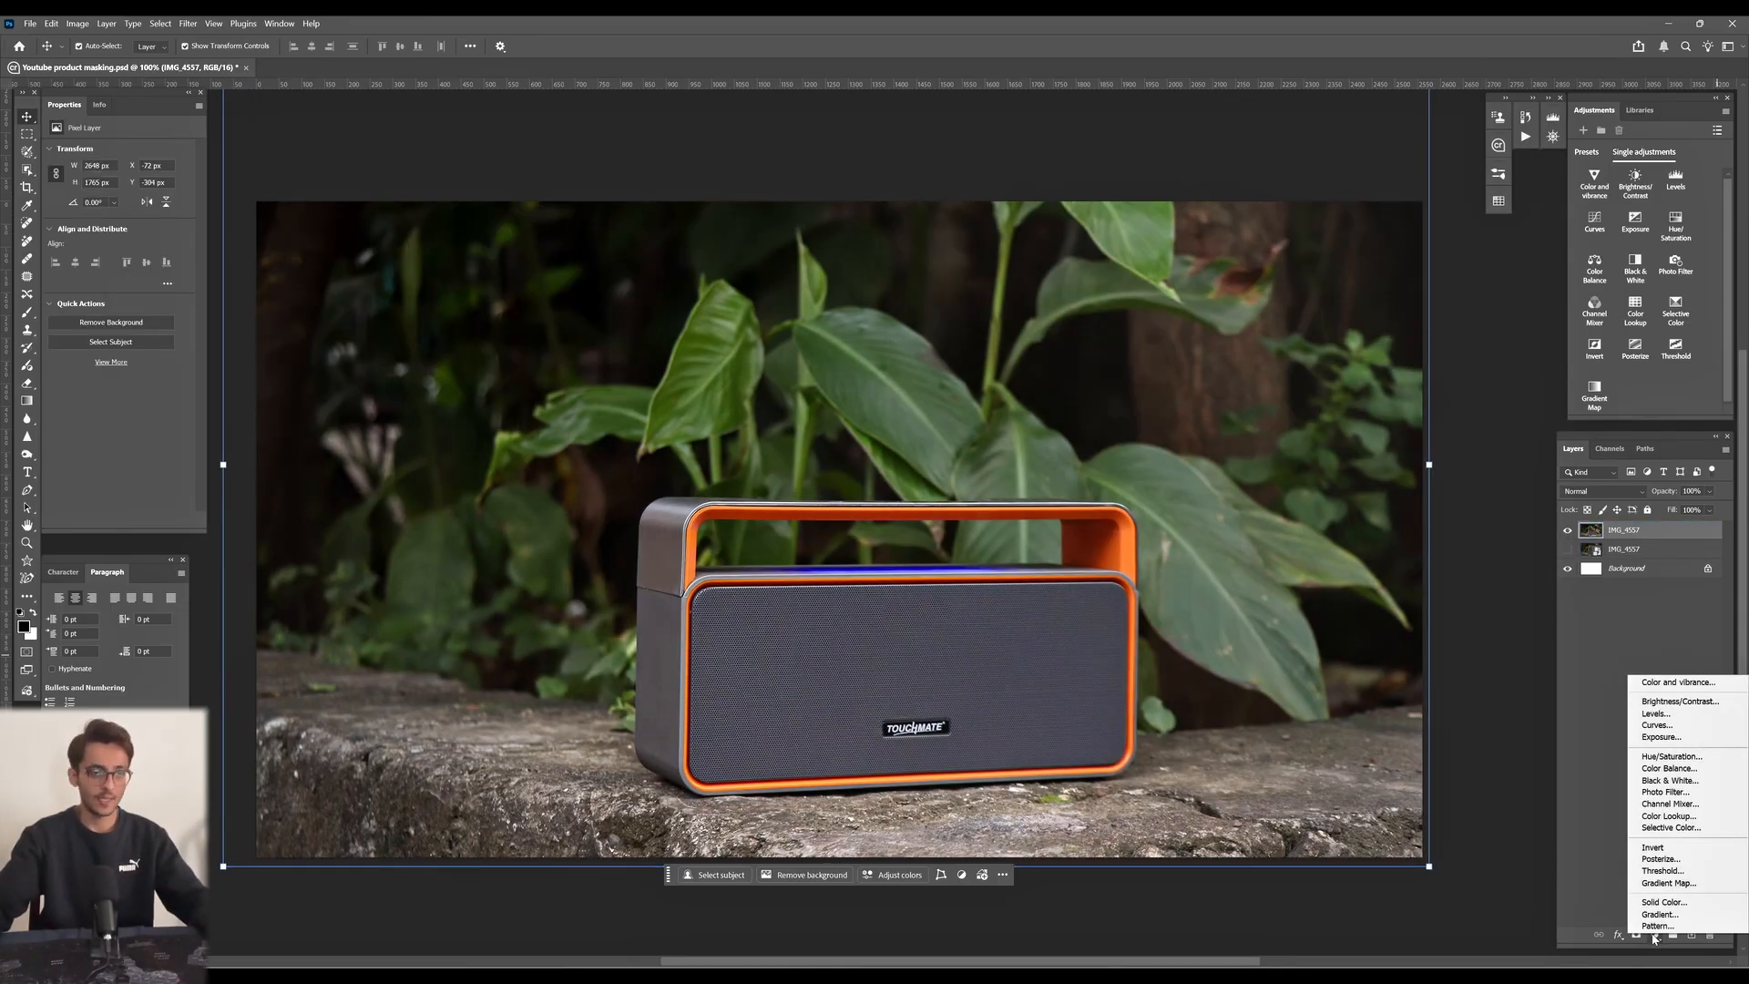
pyautogui.click(1655, 713)
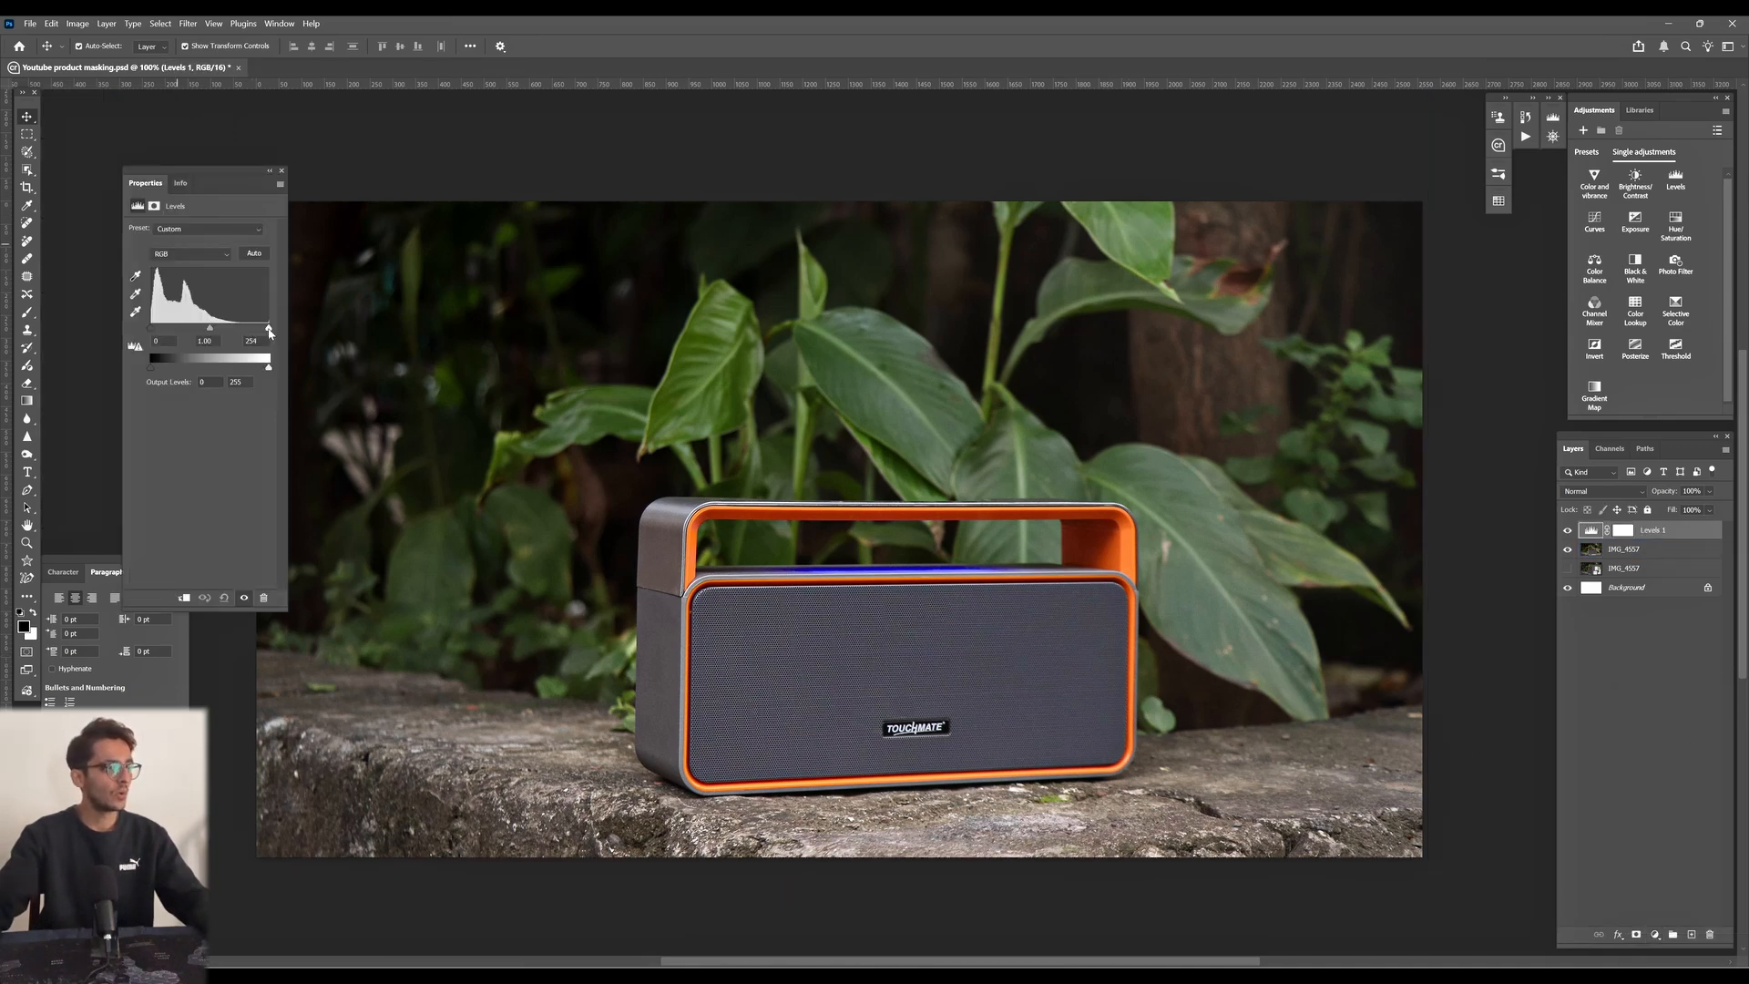
pyautogui.moveTo(269, 333); pyautogui.dragTo(212, 333)
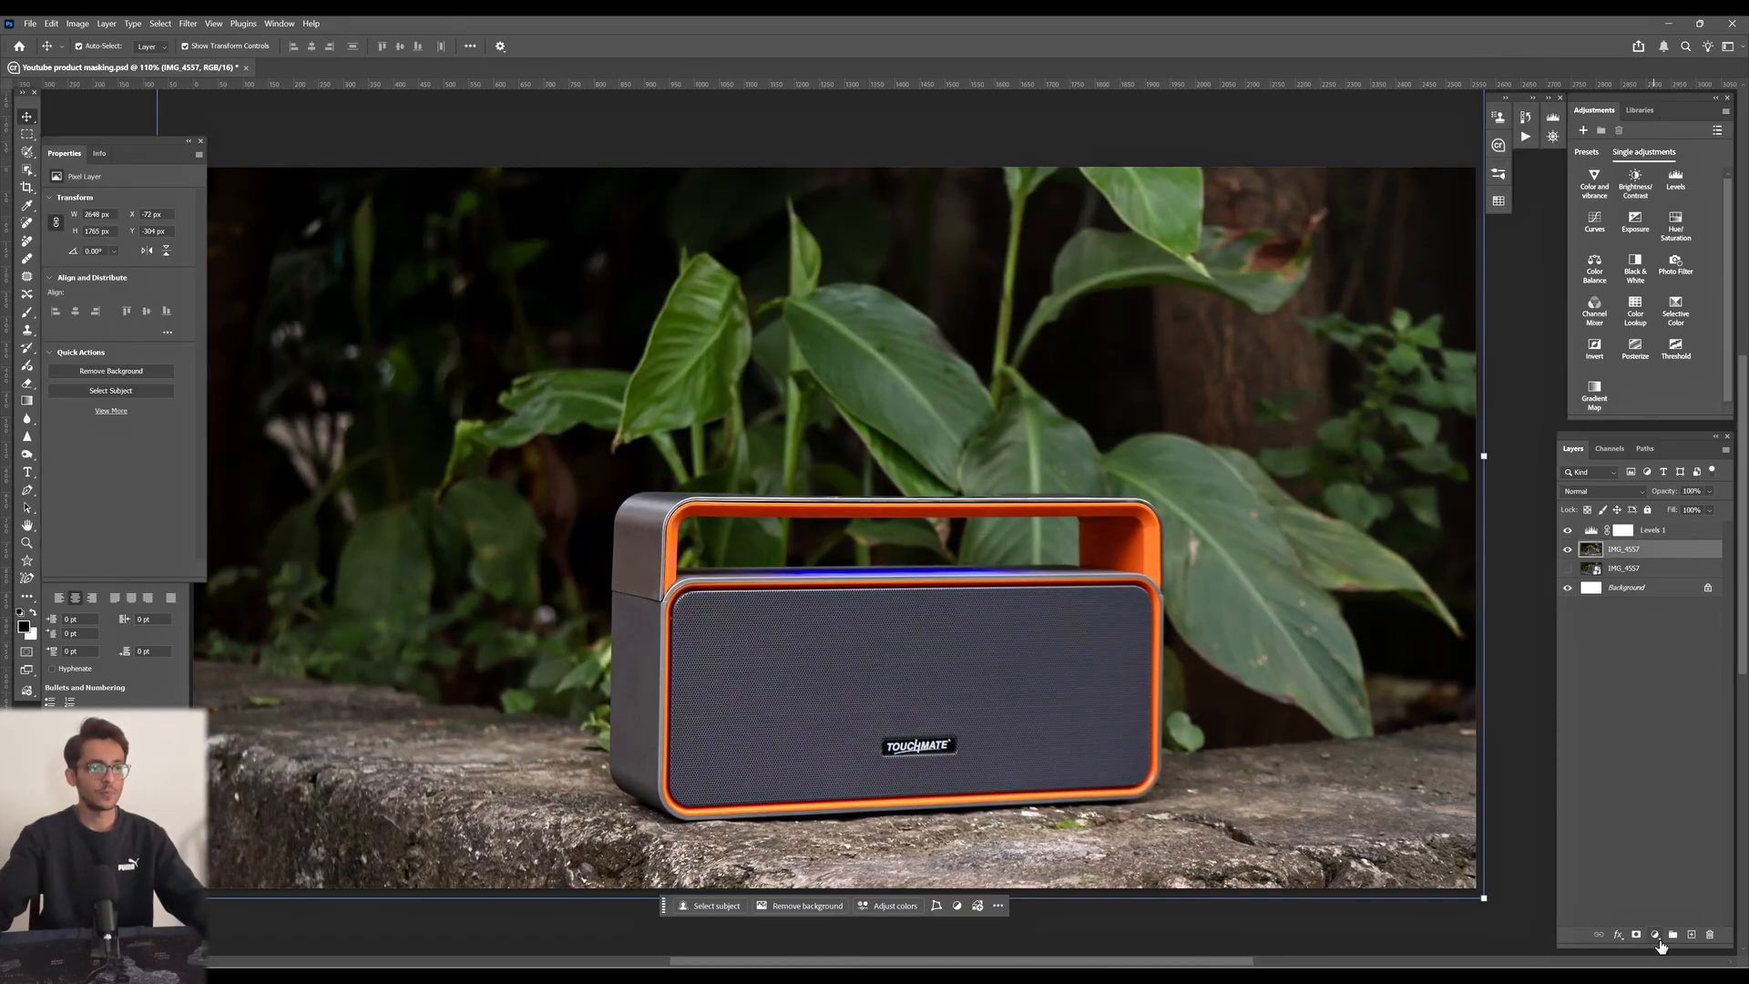
# - Add a Curves adjustment layer above the edited photo, lowering the white point to output 238 and keeping the black point at 0
pyautogui.click(1655, 934)
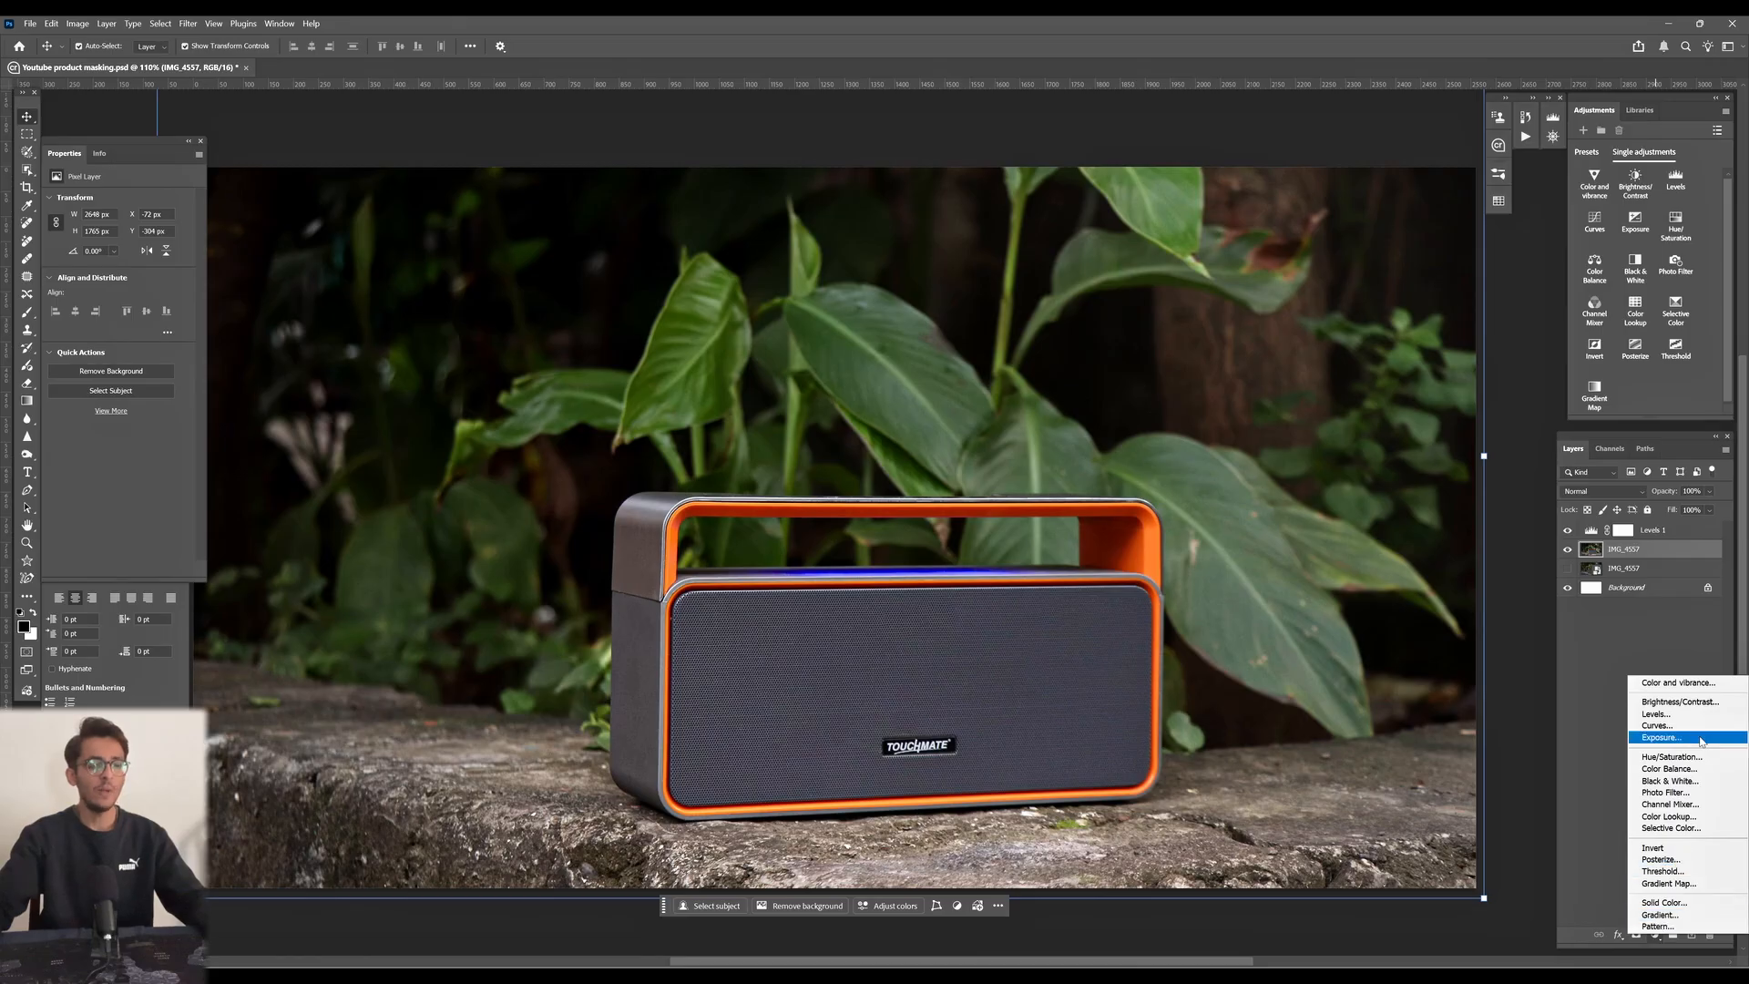
pyautogui.click(1656, 725)
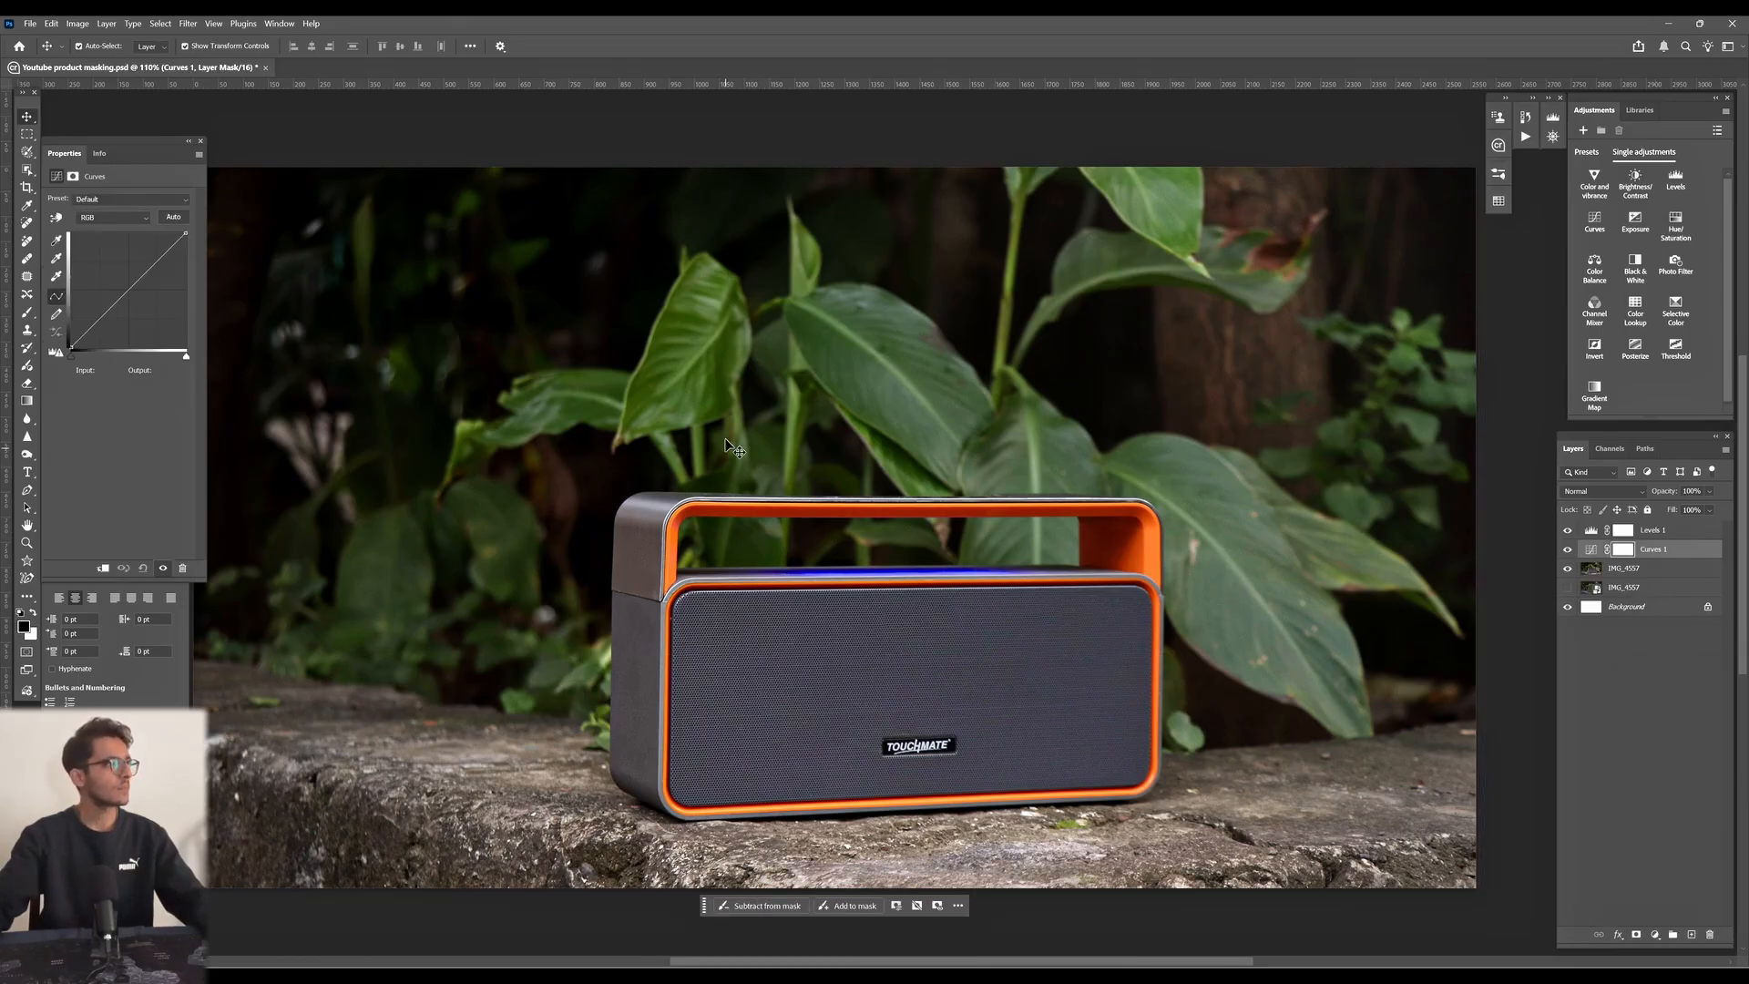
pyautogui.moveTo(113, 147); pyautogui.dragTo(303, 239)
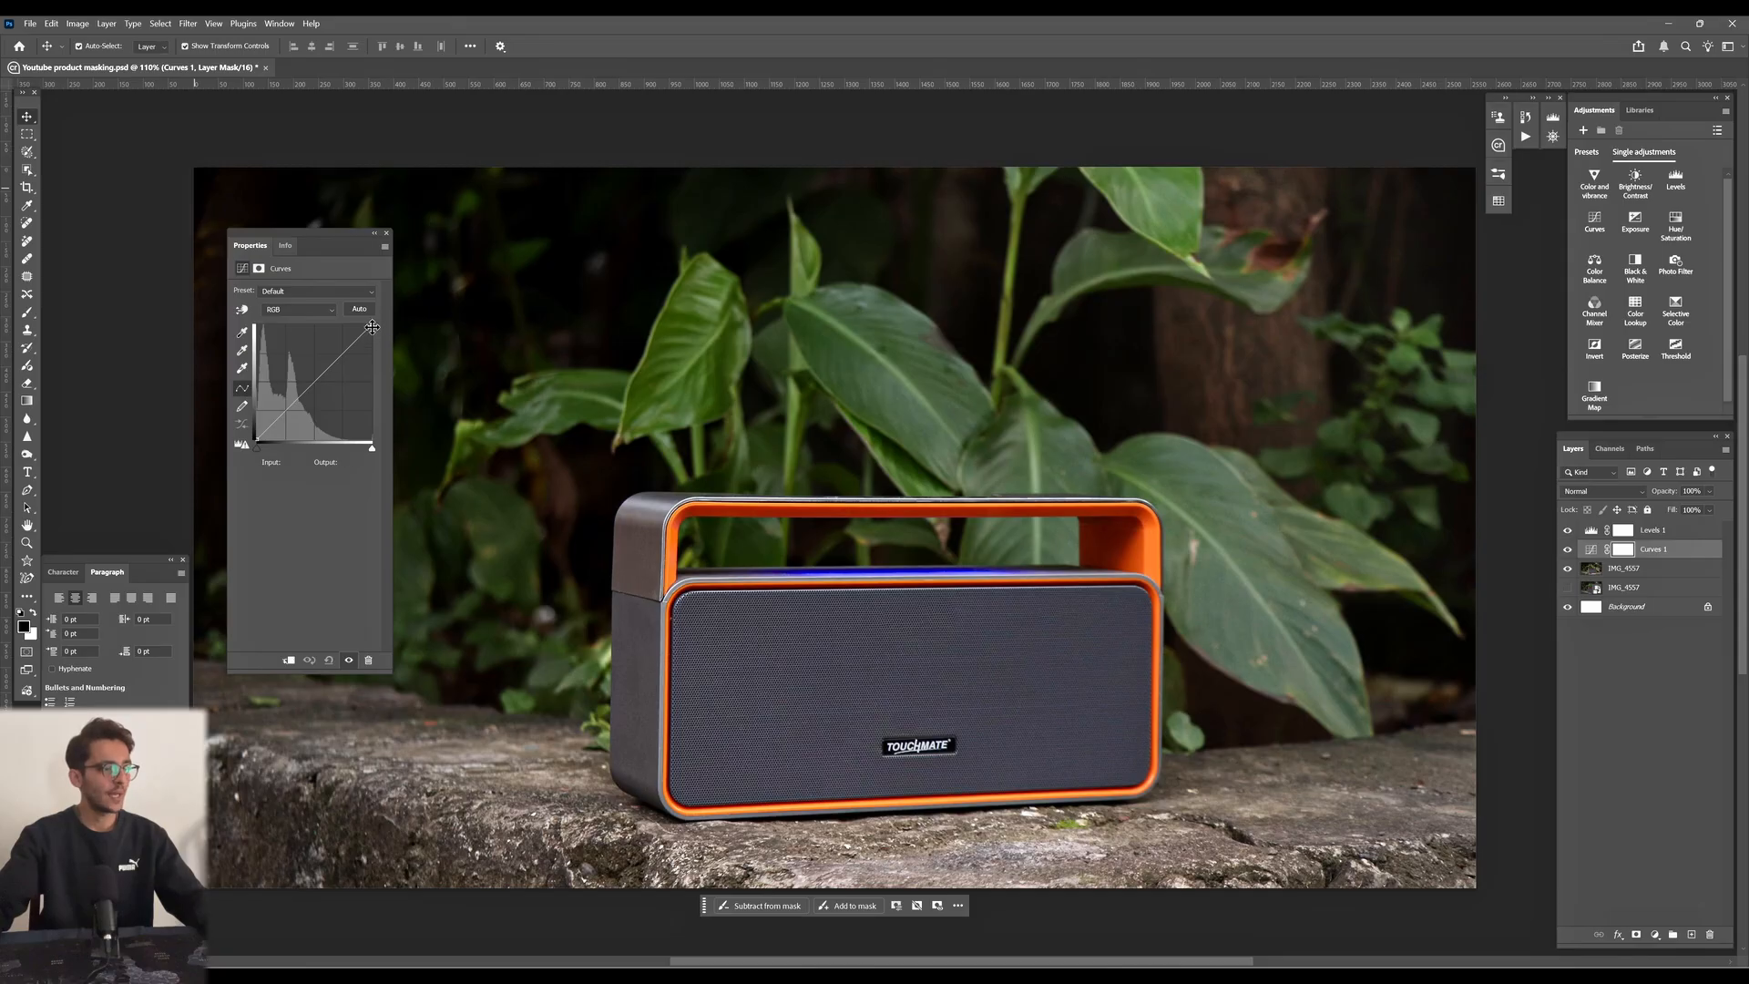
pyautogui.moveTo(371, 325); pyautogui.dragTo(376, 340)
pyautogui.moveTo(377, 342); pyautogui.dragTo(372, 332)
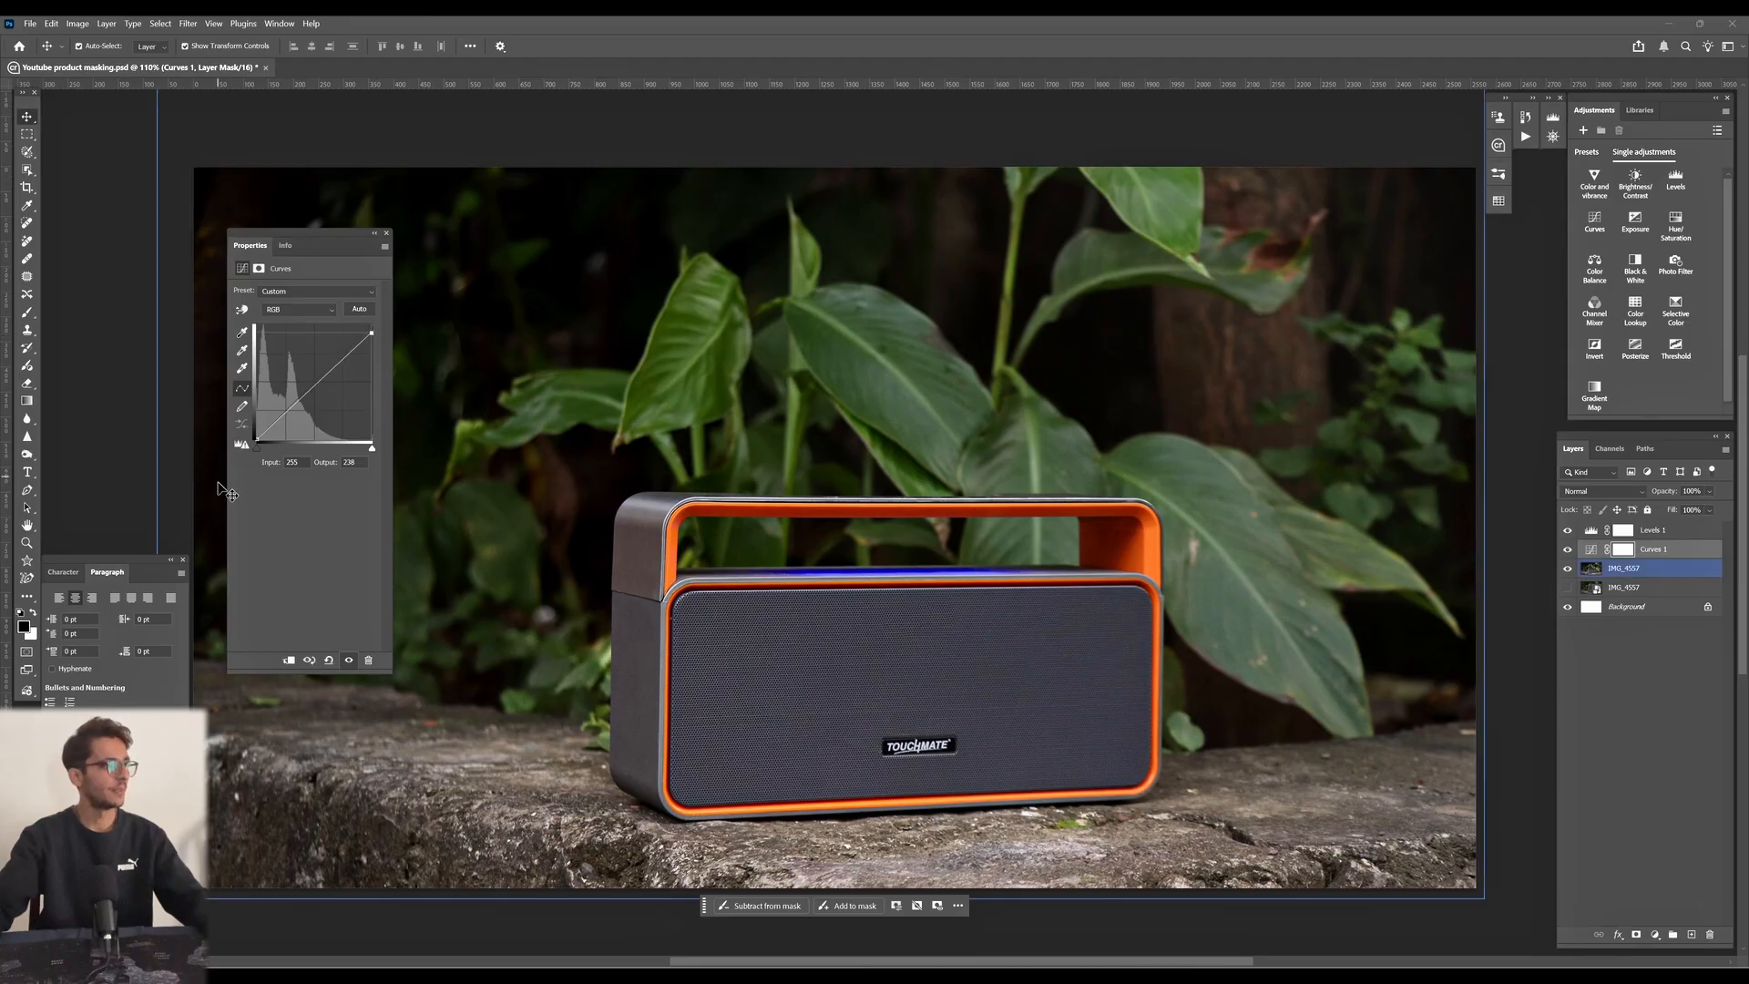
pyautogui.moveTo(256, 440); pyautogui.dragTo(252, 441)
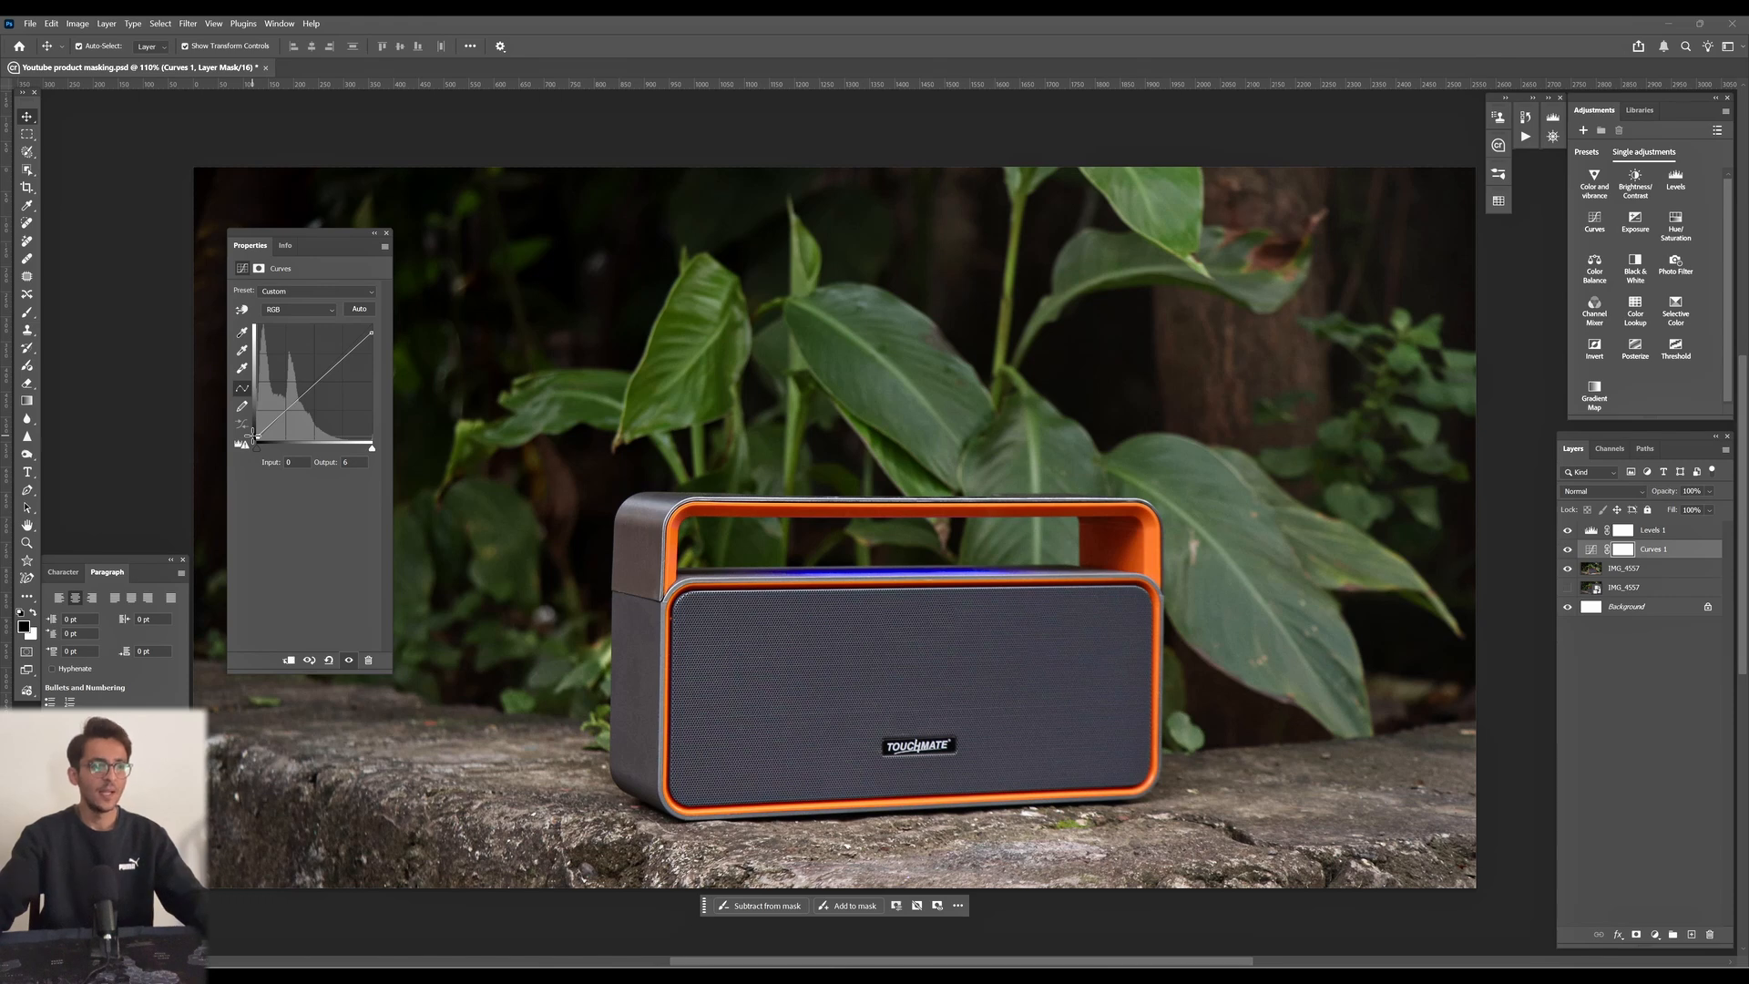
# - Add a Hue/Saturation adjustment layer directly above the edited photo and set its Saturation to +9
pyautogui.click(1623, 568)
pyautogui.click(1655, 934)
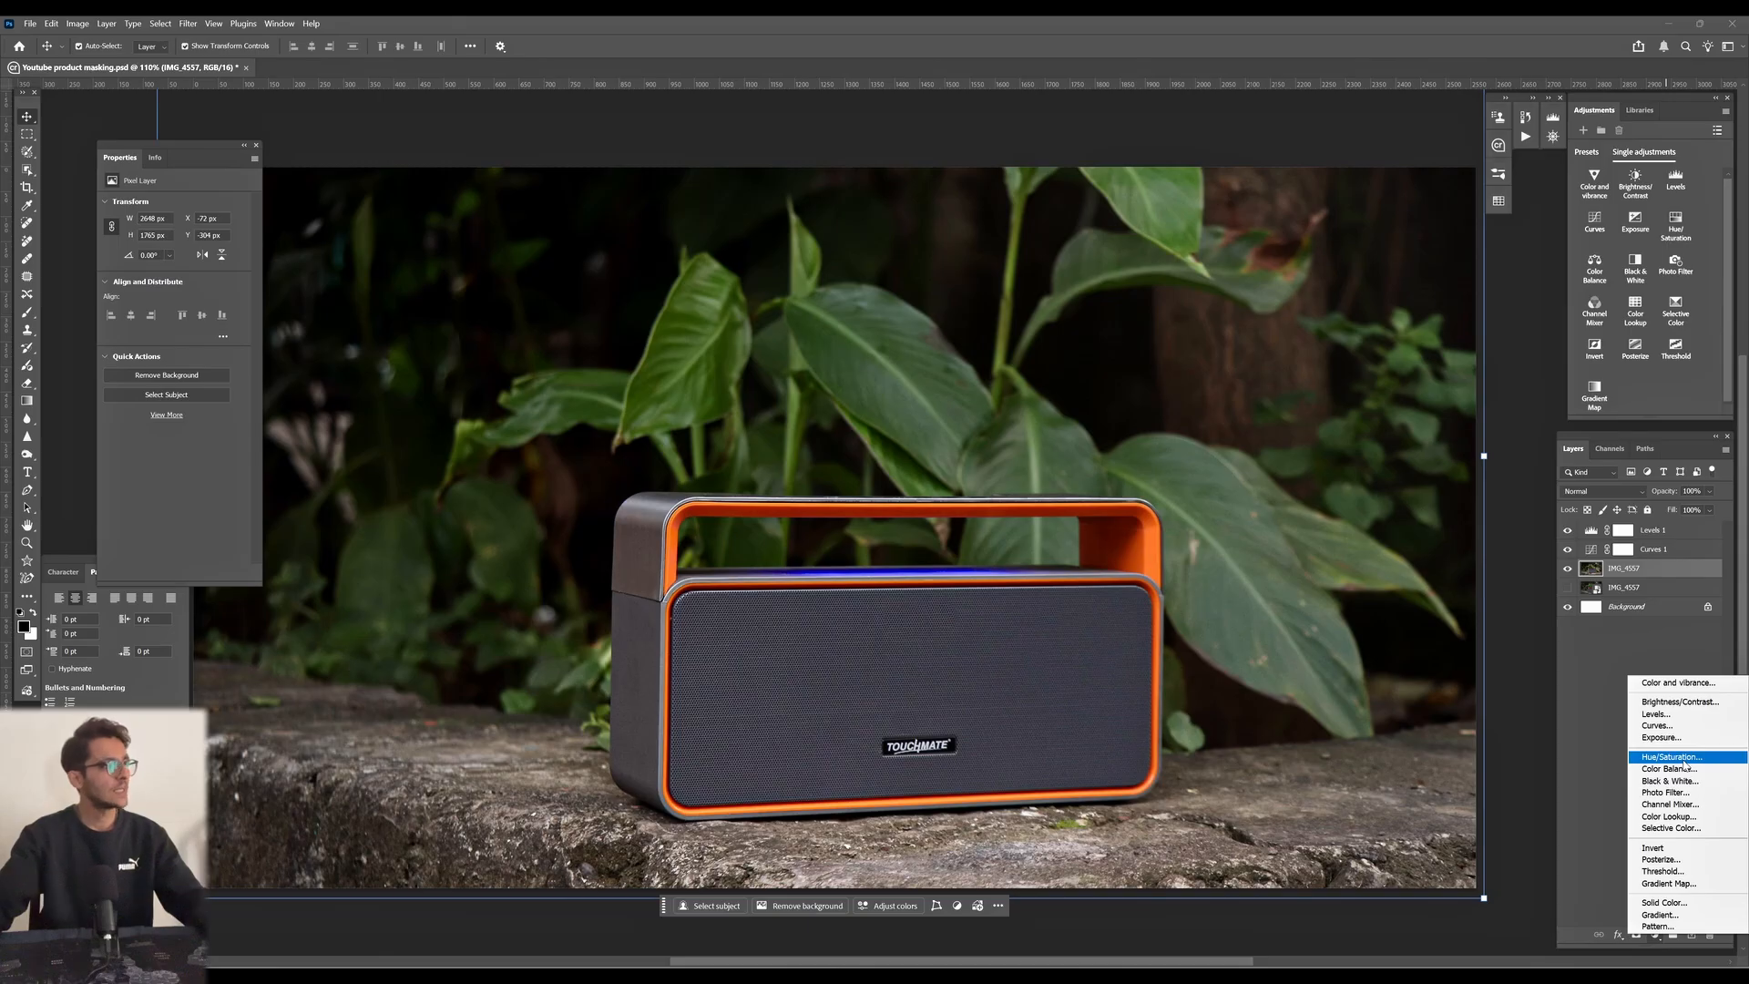
pyautogui.click(1683, 763)
pyautogui.moveTo(211, 152); pyautogui.dragTo(337, 229)
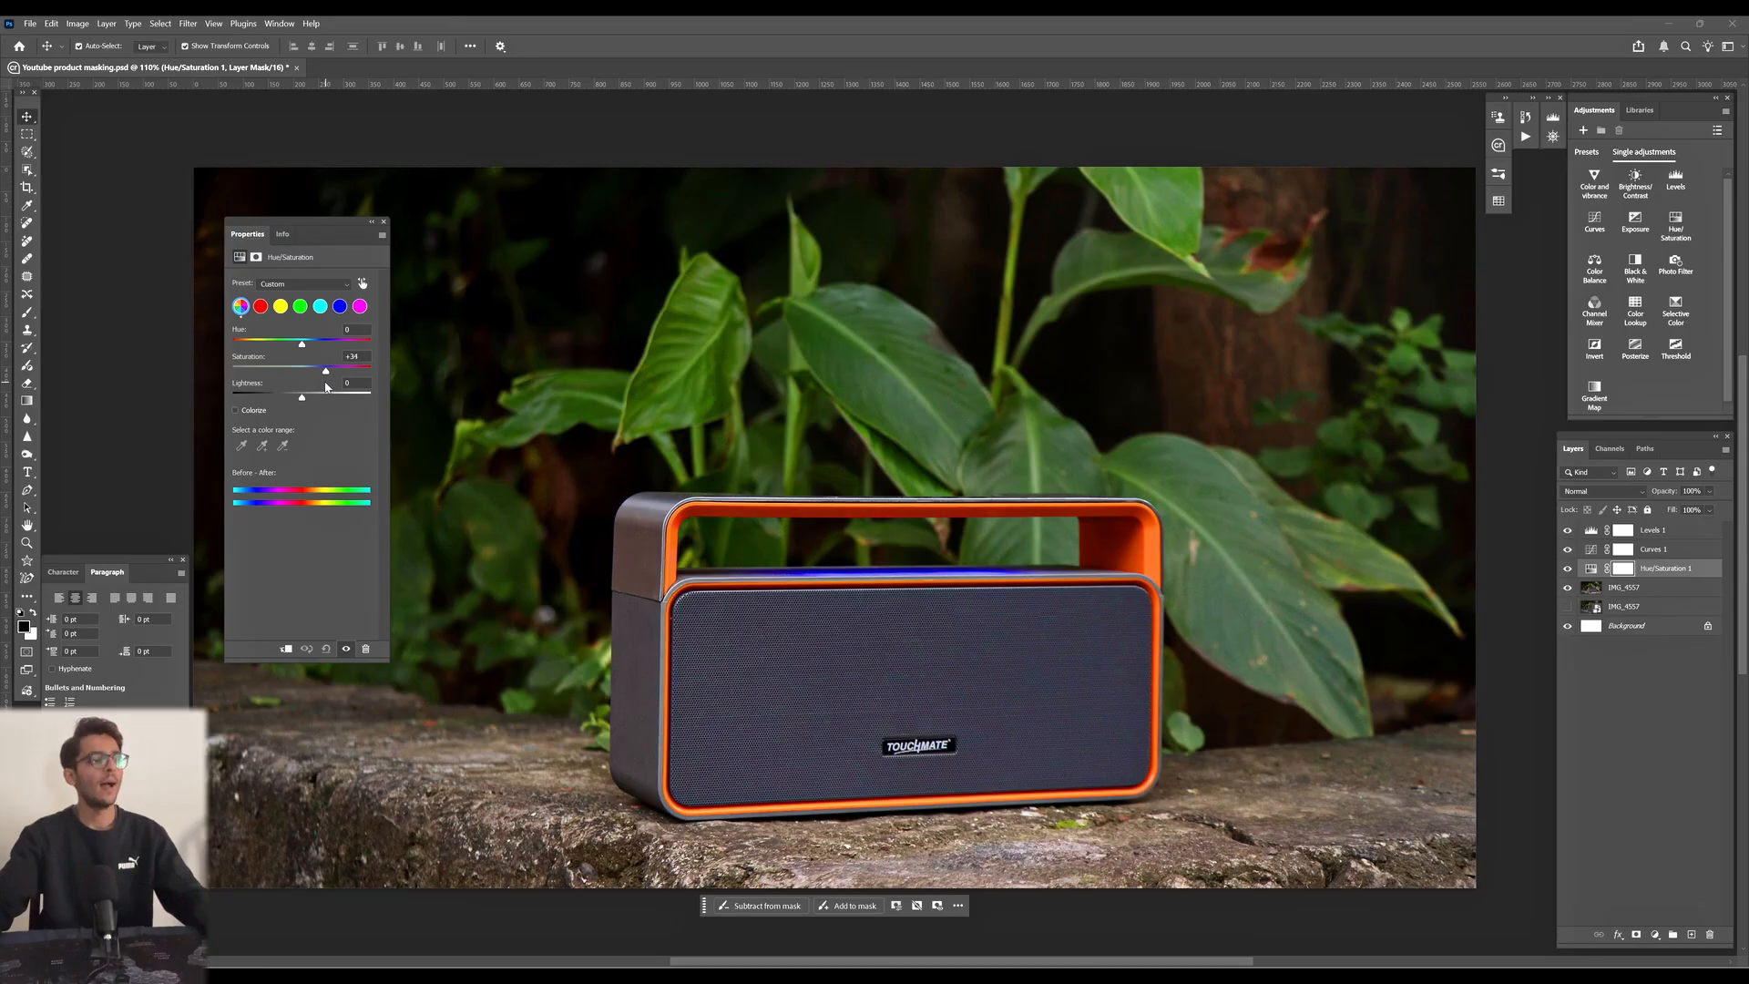
pyautogui.moveTo(326, 386); pyautogui.dragTo(307, 375)
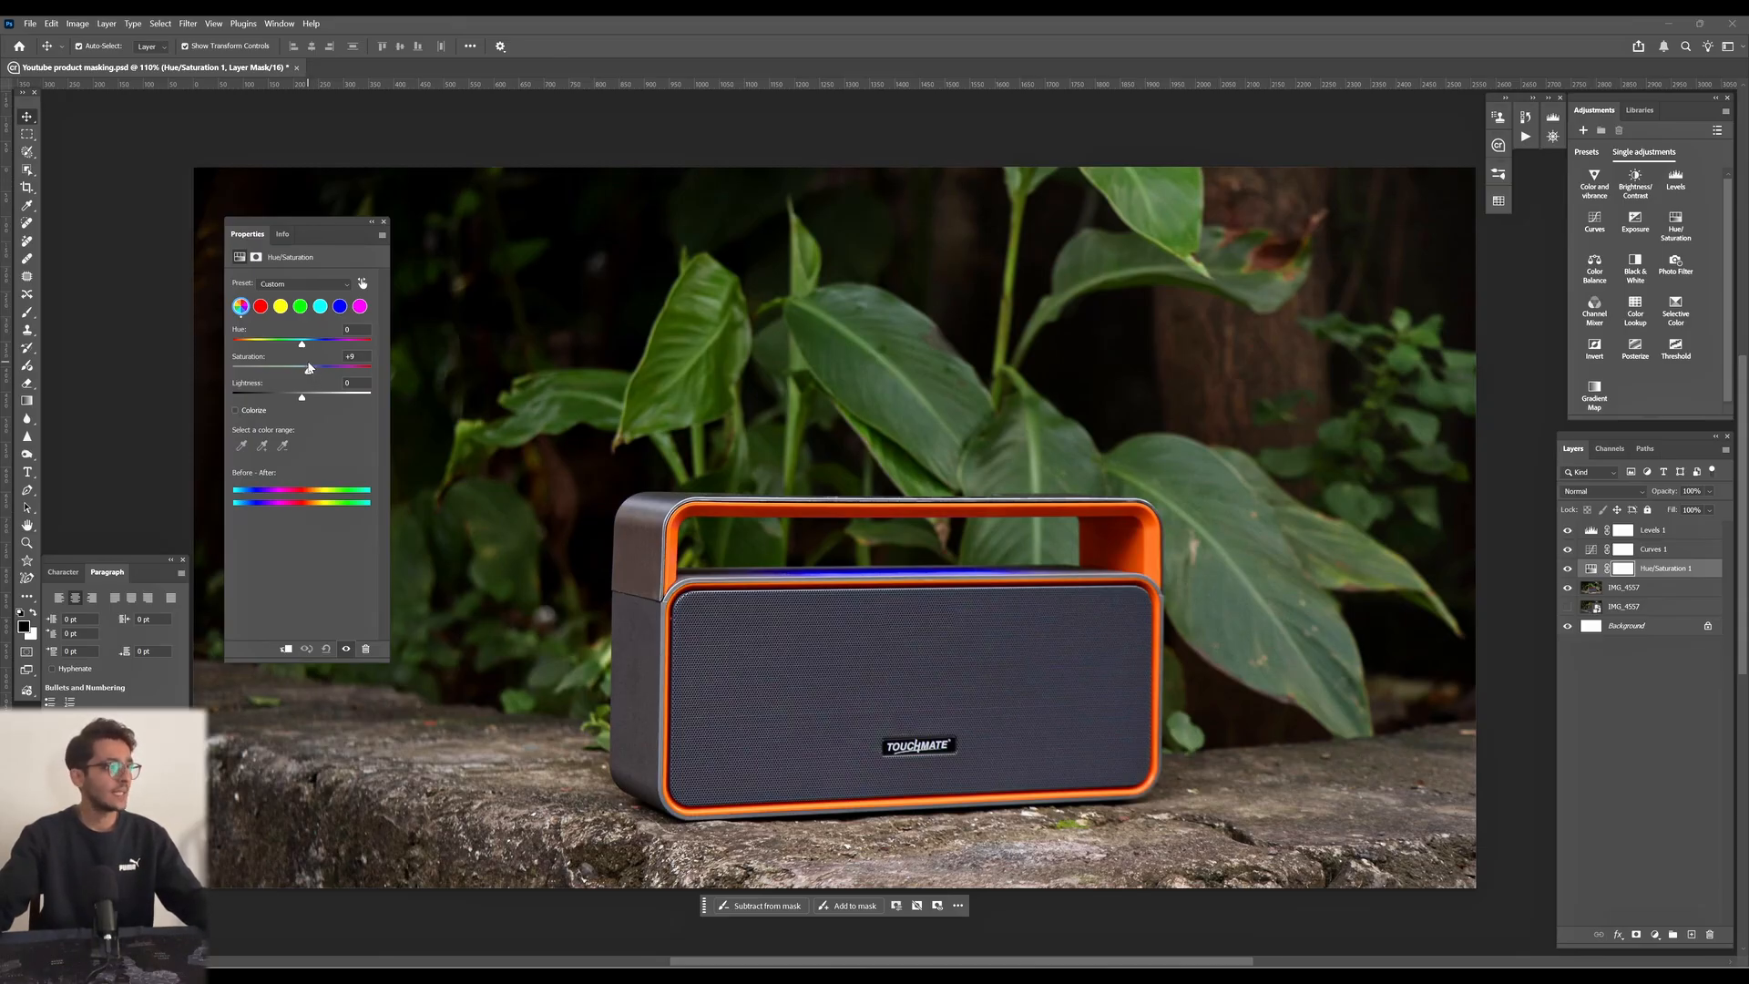
pyautogui.moveTo(329, 221); pyautogui.dragTo(217, 121)
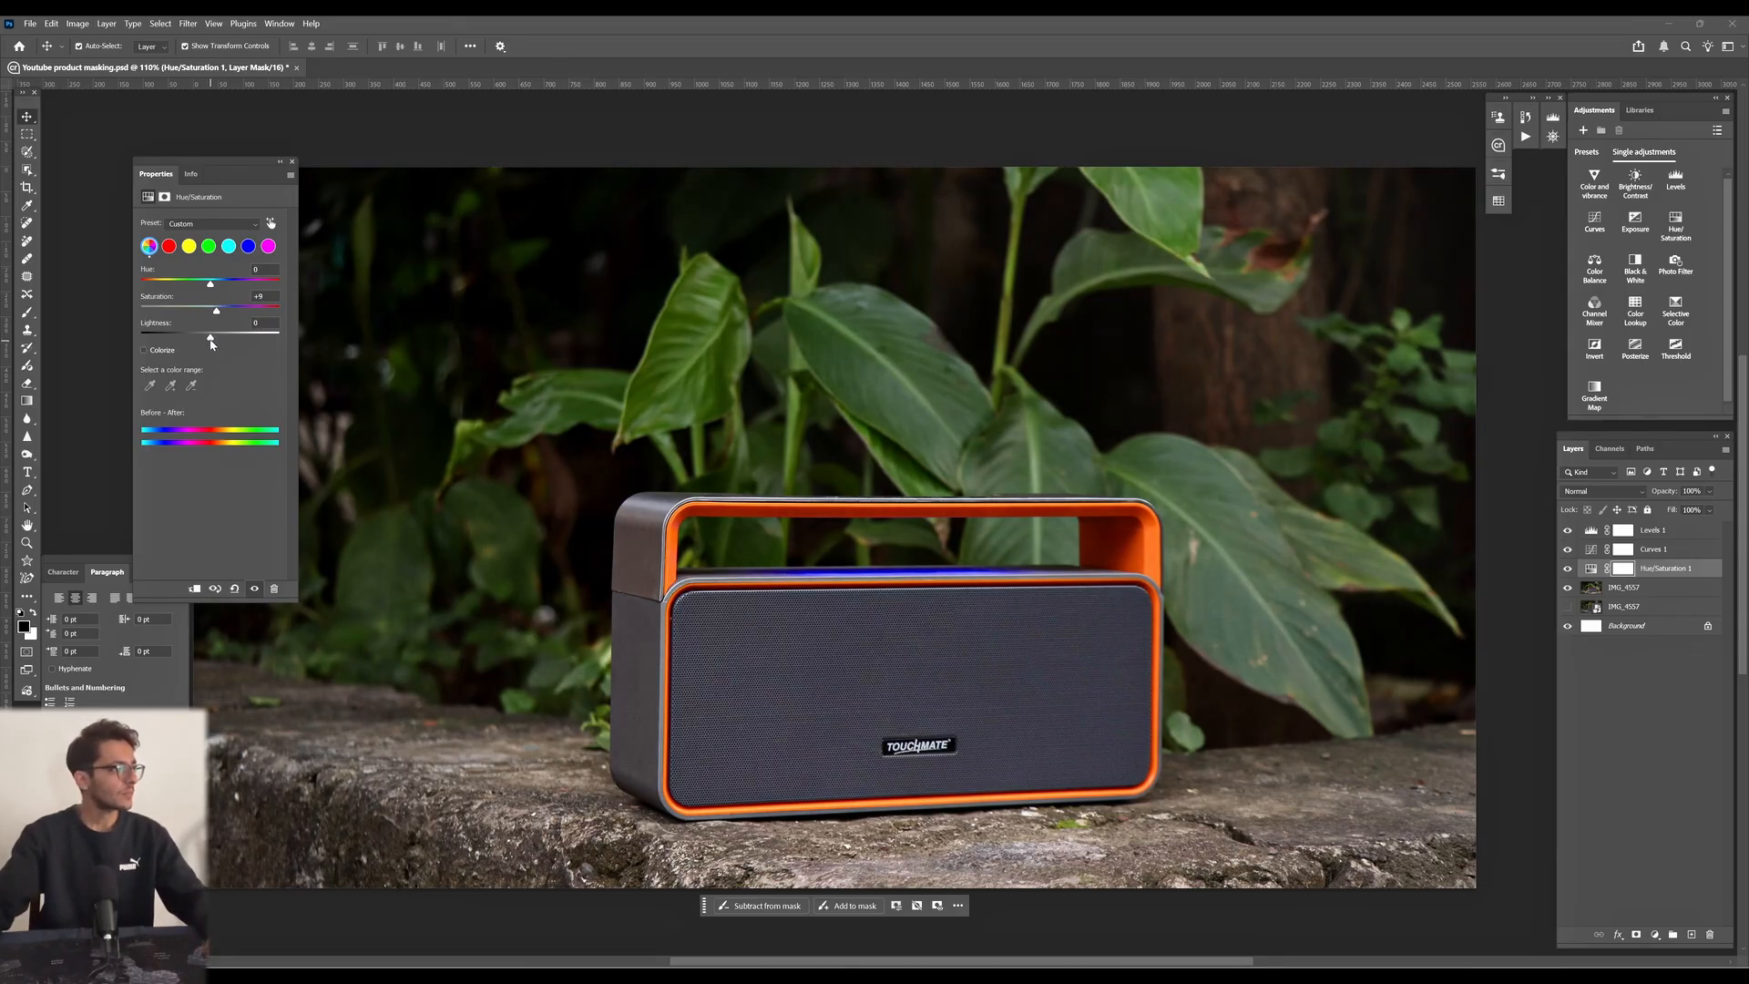
pyautogui.moveTo(221, 167); pyautogui.dragTo(150, 117)
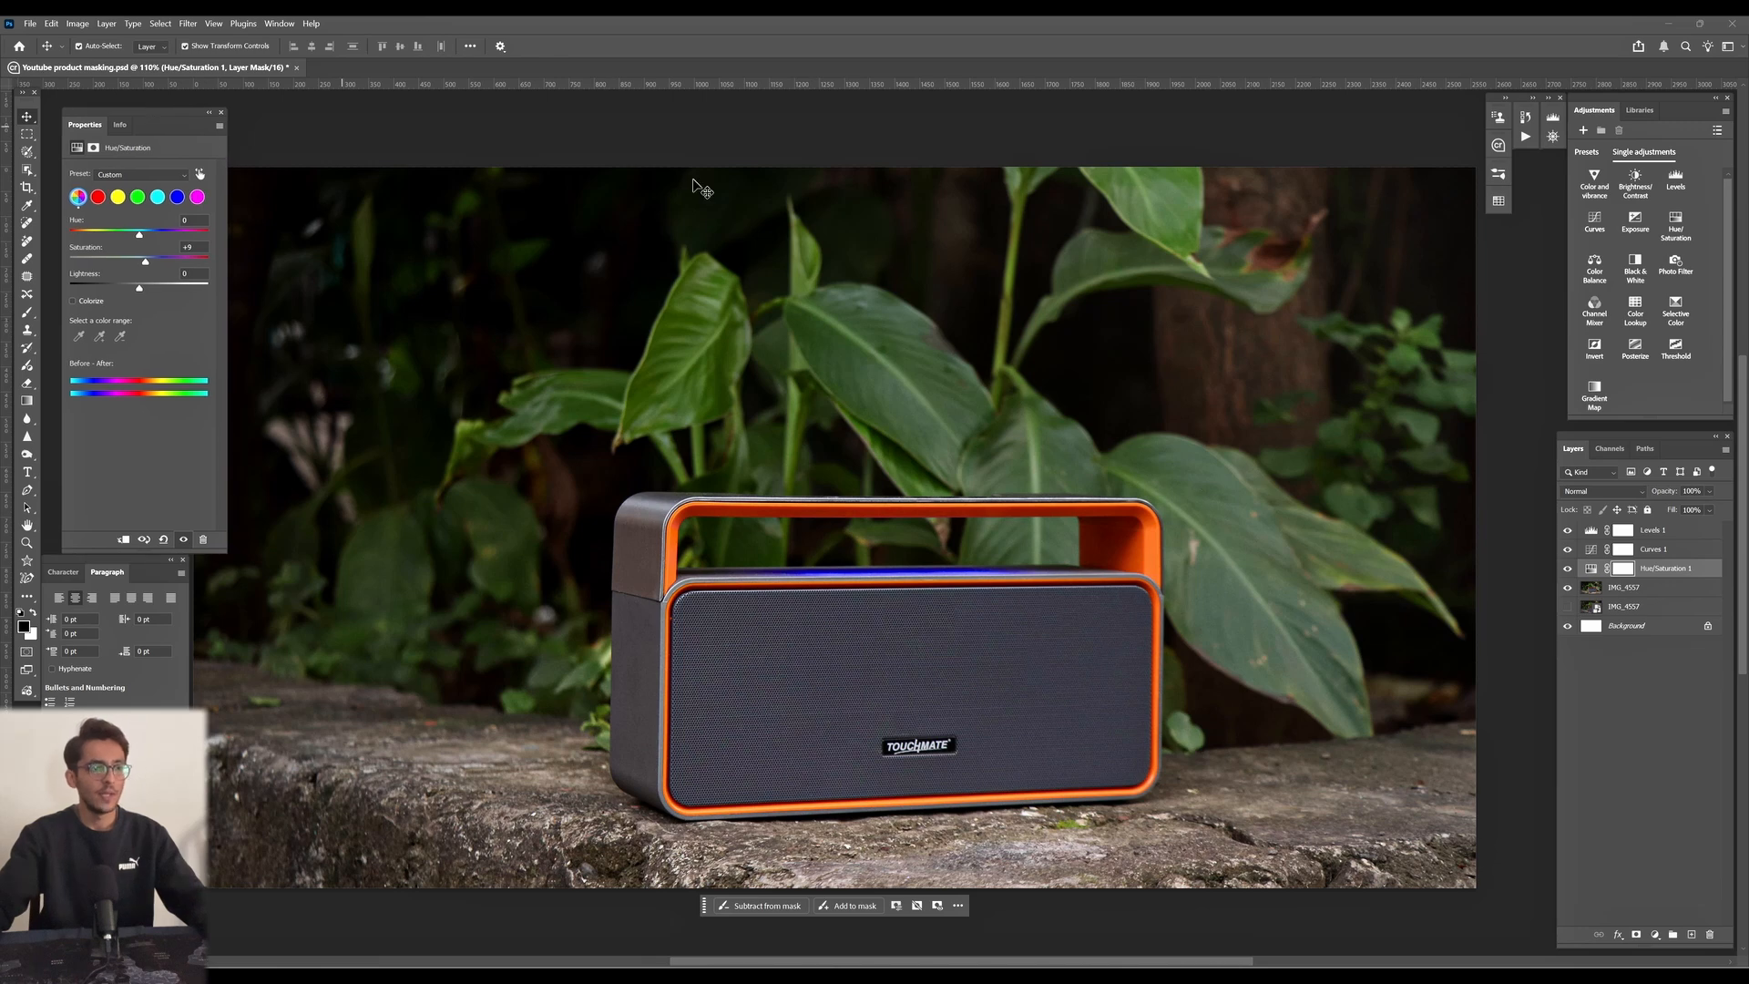
# - Select the speaker on the edited photo layer, subtract the handle opening, and invert the selection to the background
pyautogui.click(1624, 587)
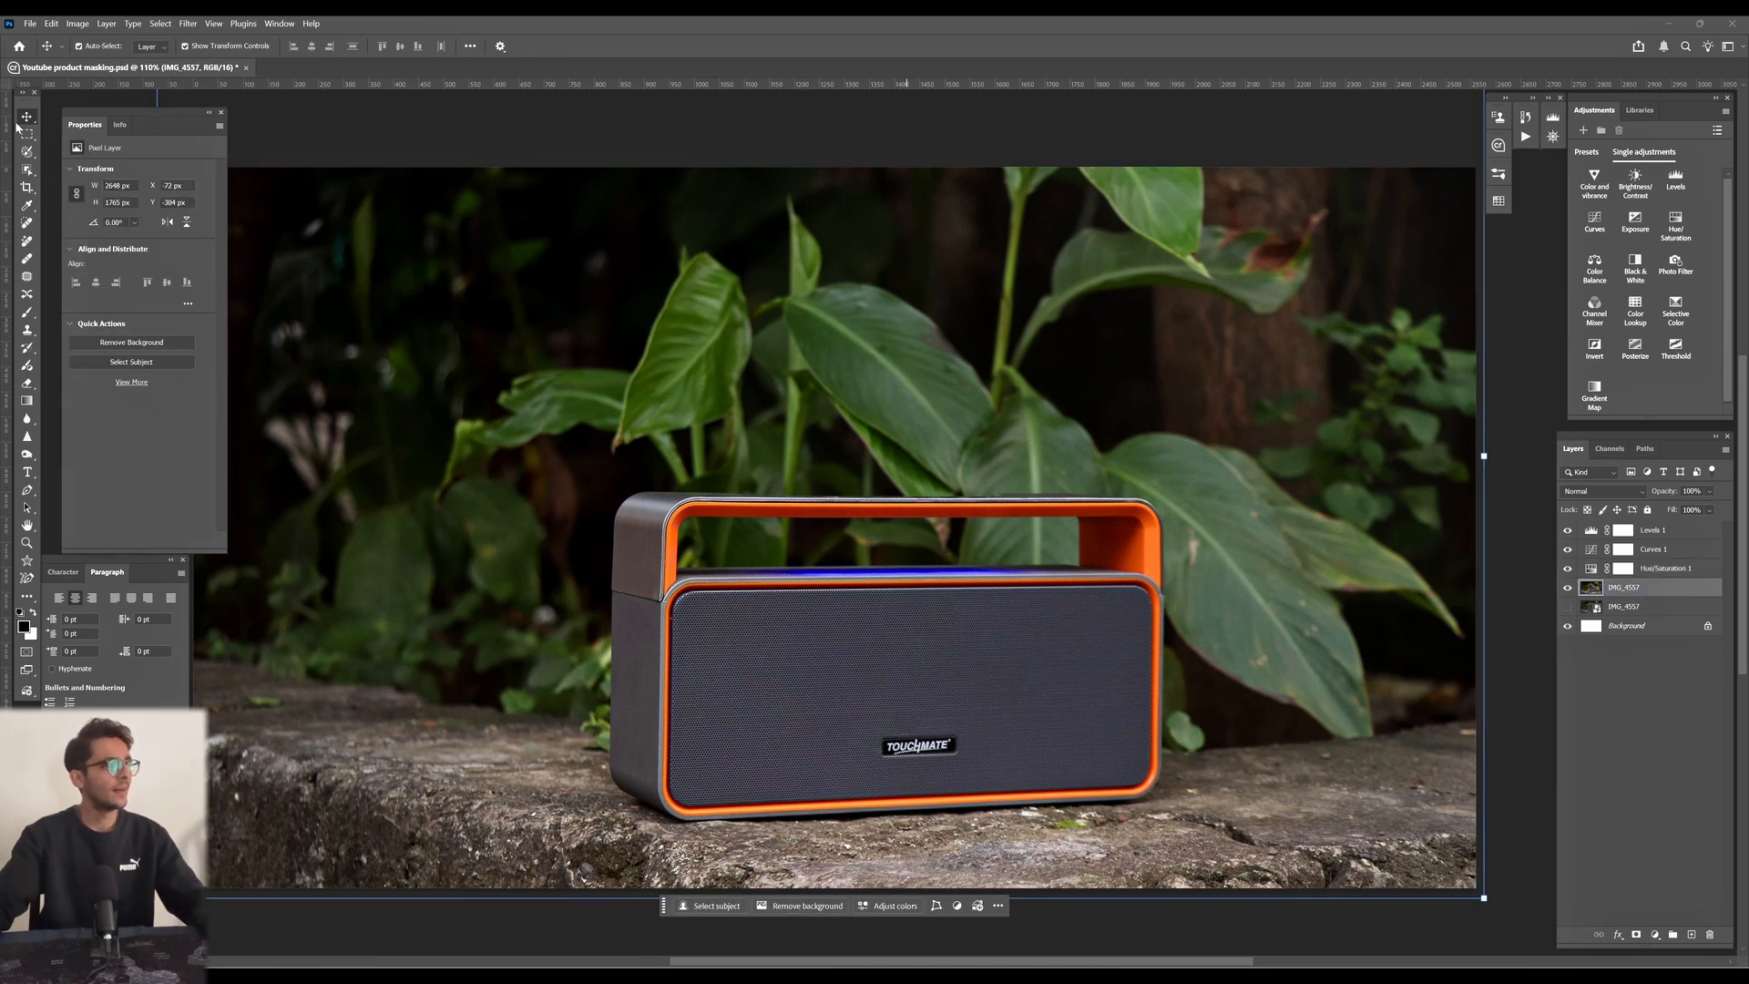
pyautogui.press('w')
pyautogui.moveTo(596, 488); pyautogui.dragTo(1153, 787)
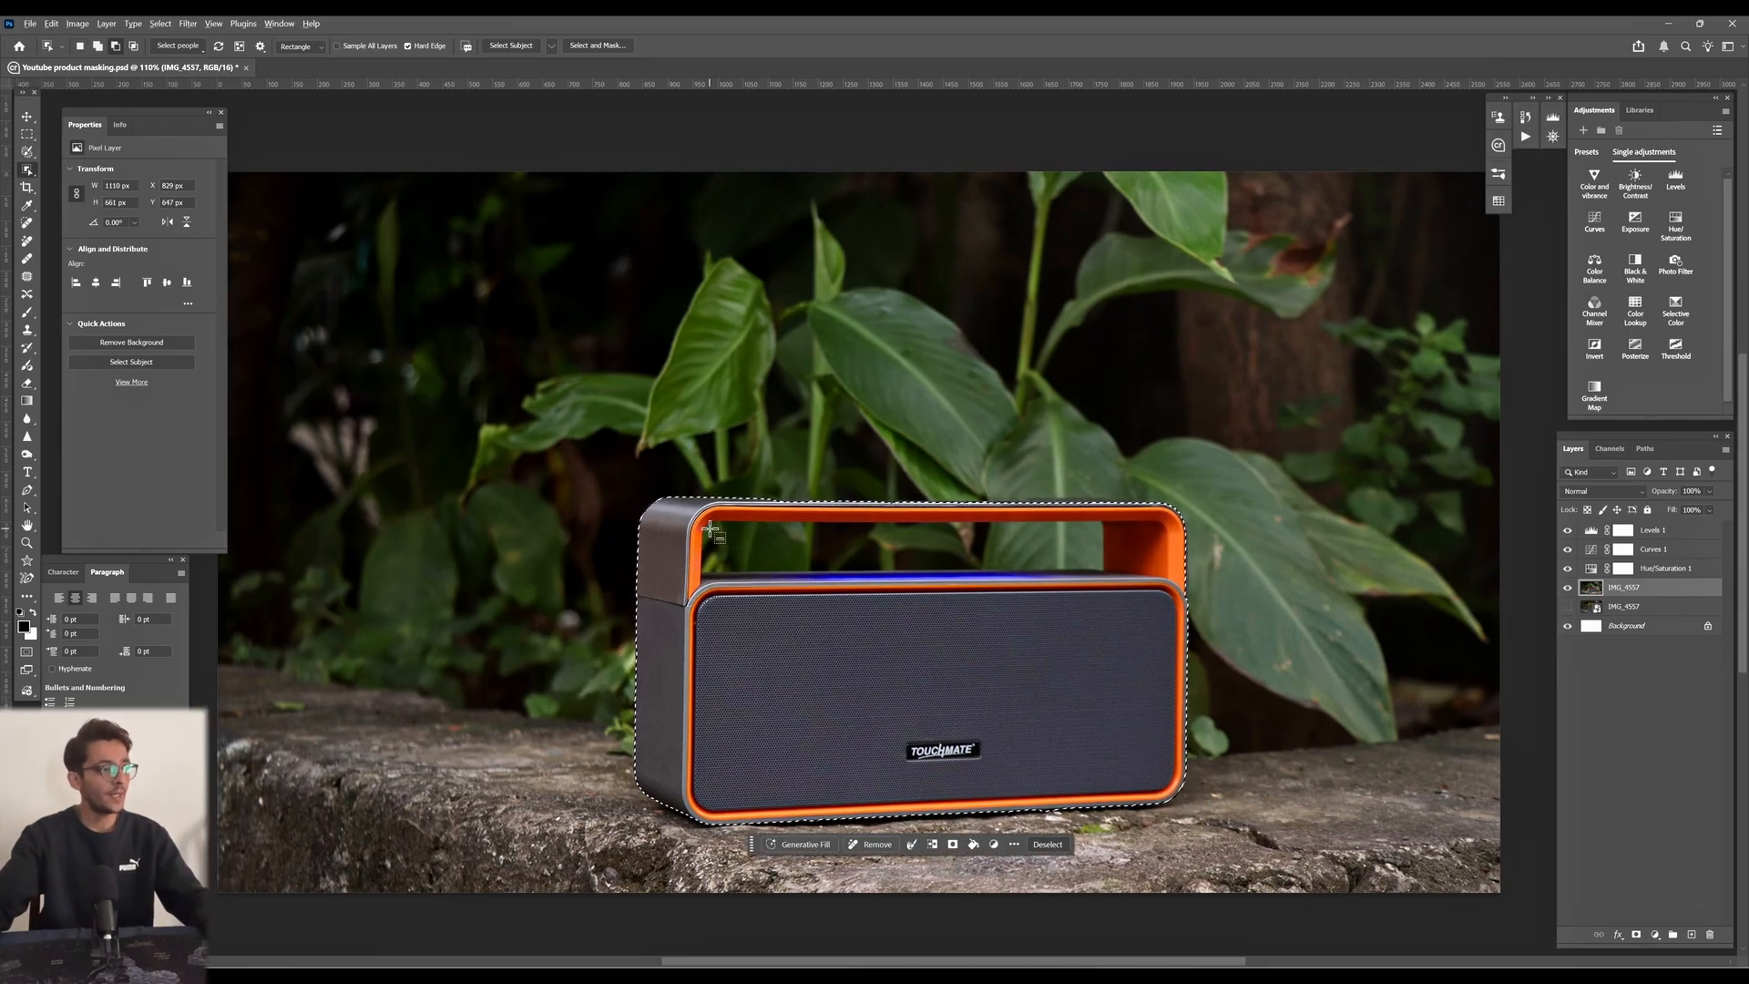
pyautogui.moveTo(709, 526); pyautogui.dragTo(1098, 566)
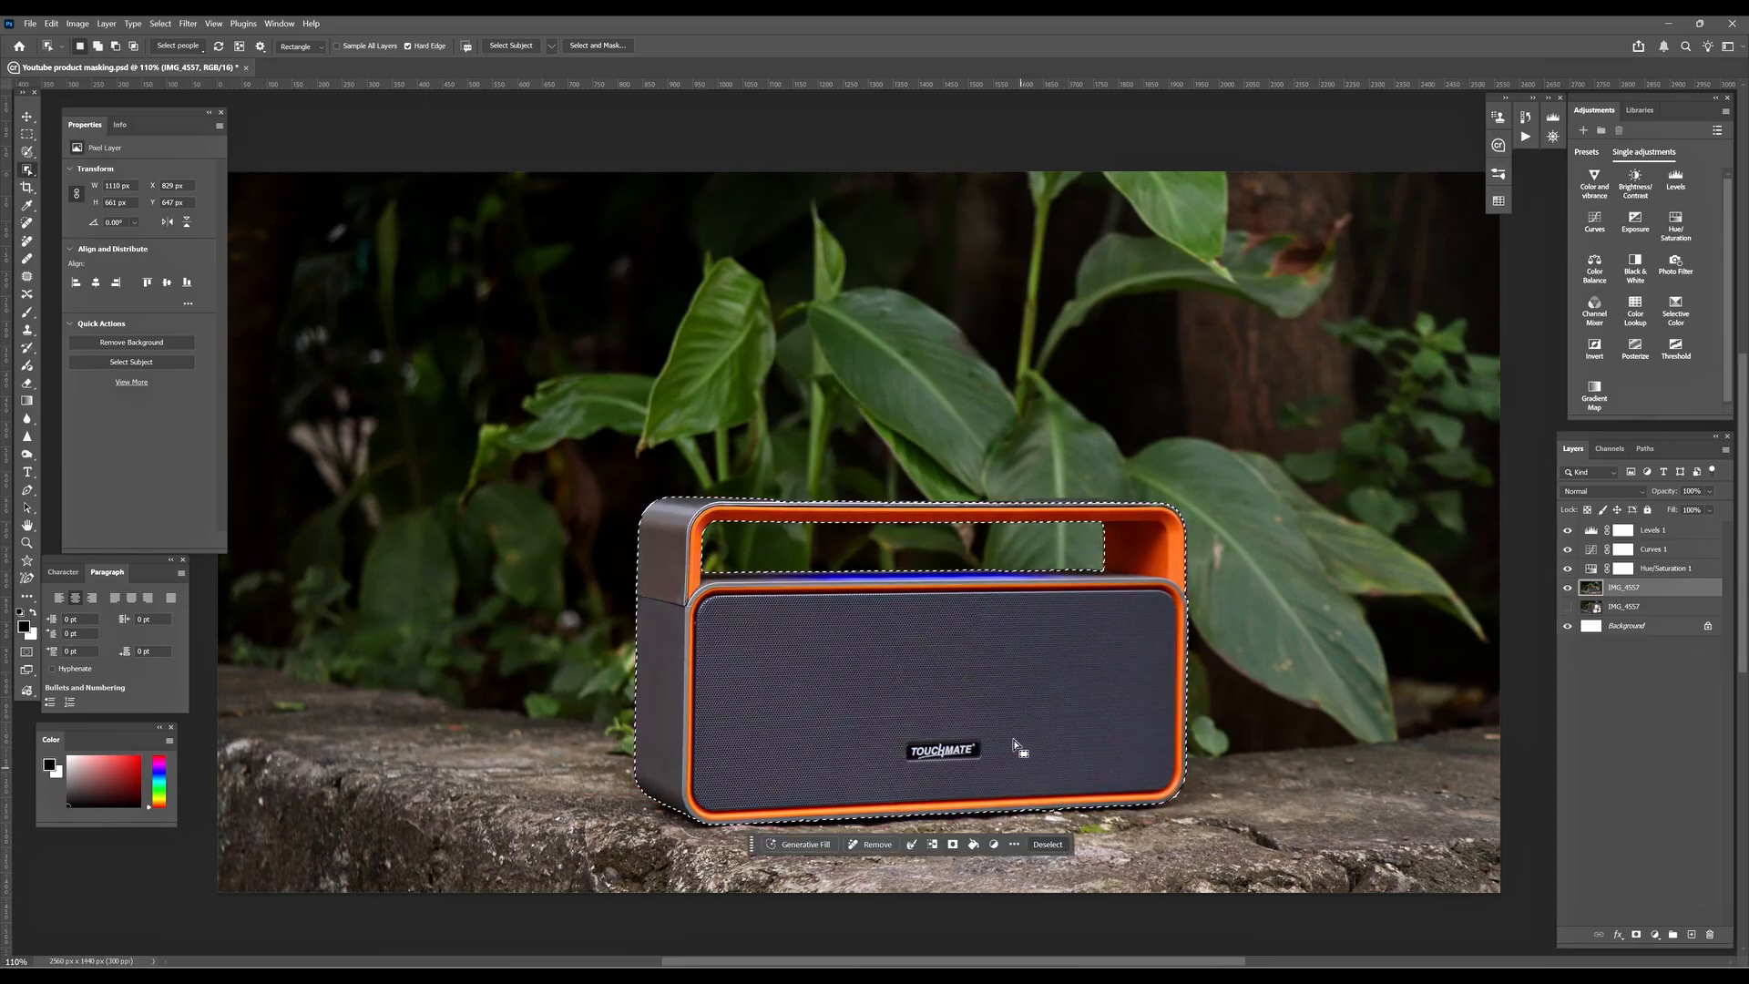
pyautogui.scroll(4, 808, 628)
pyautogui.scroll(-6, 808, 628)
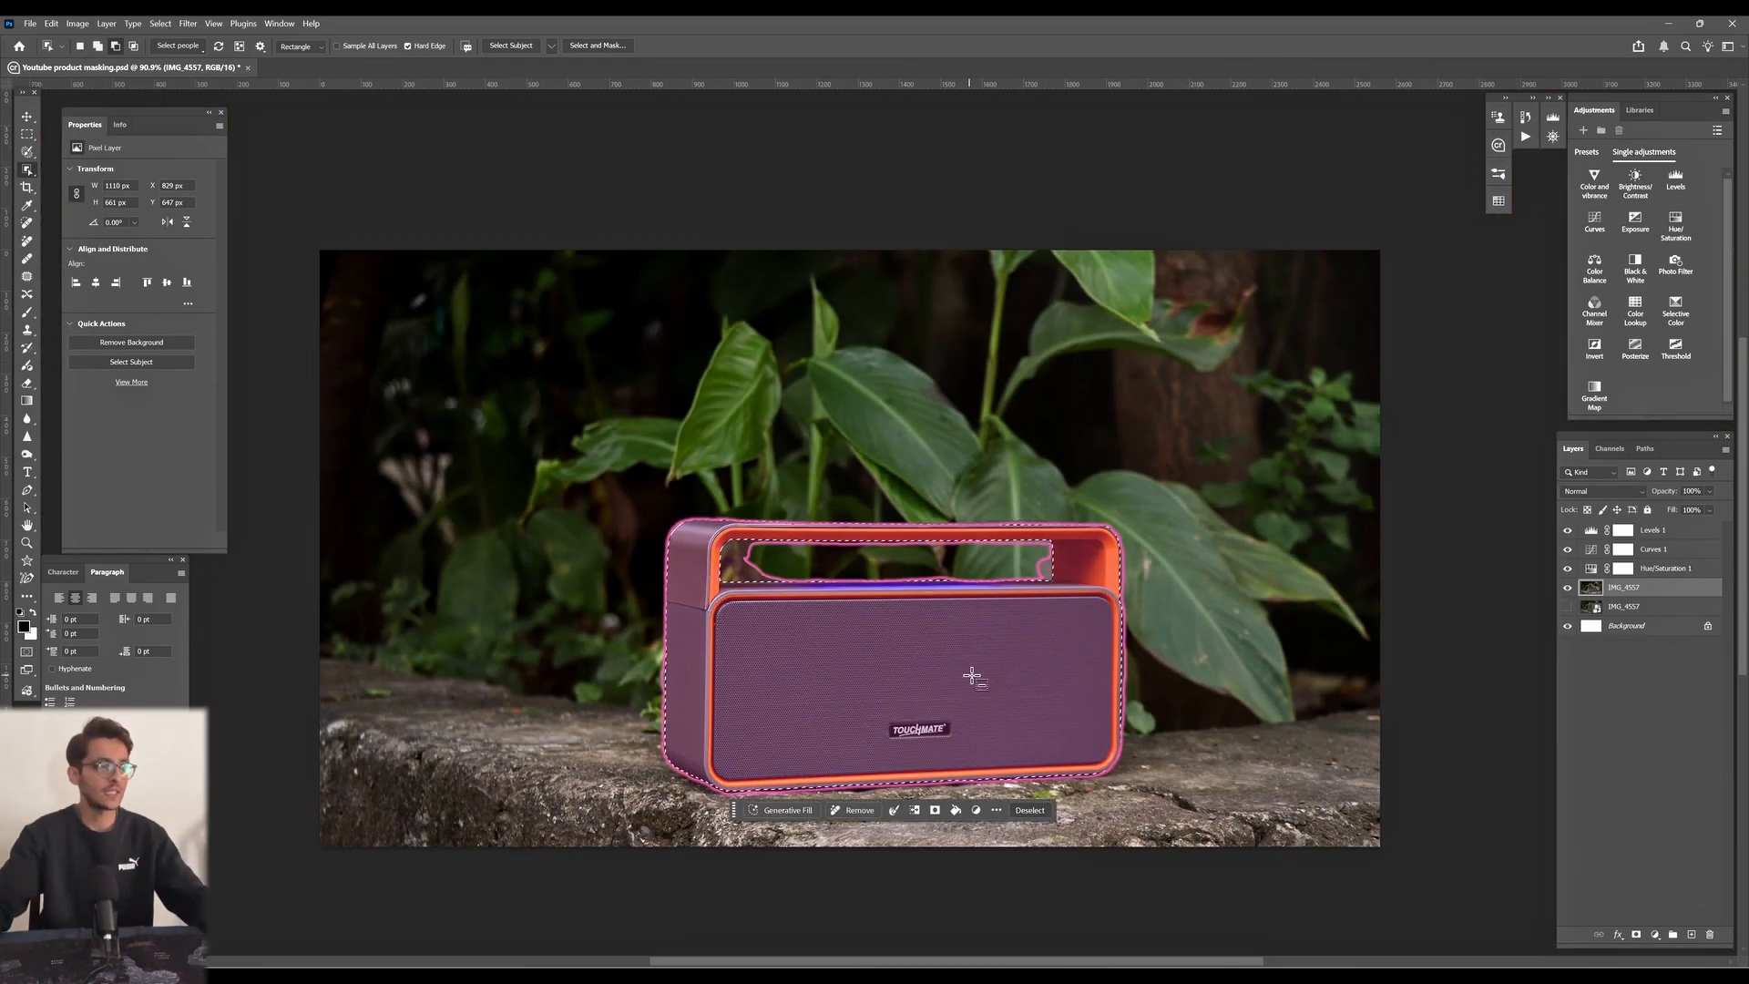
pyautogui.scroll(2, 995, 716)
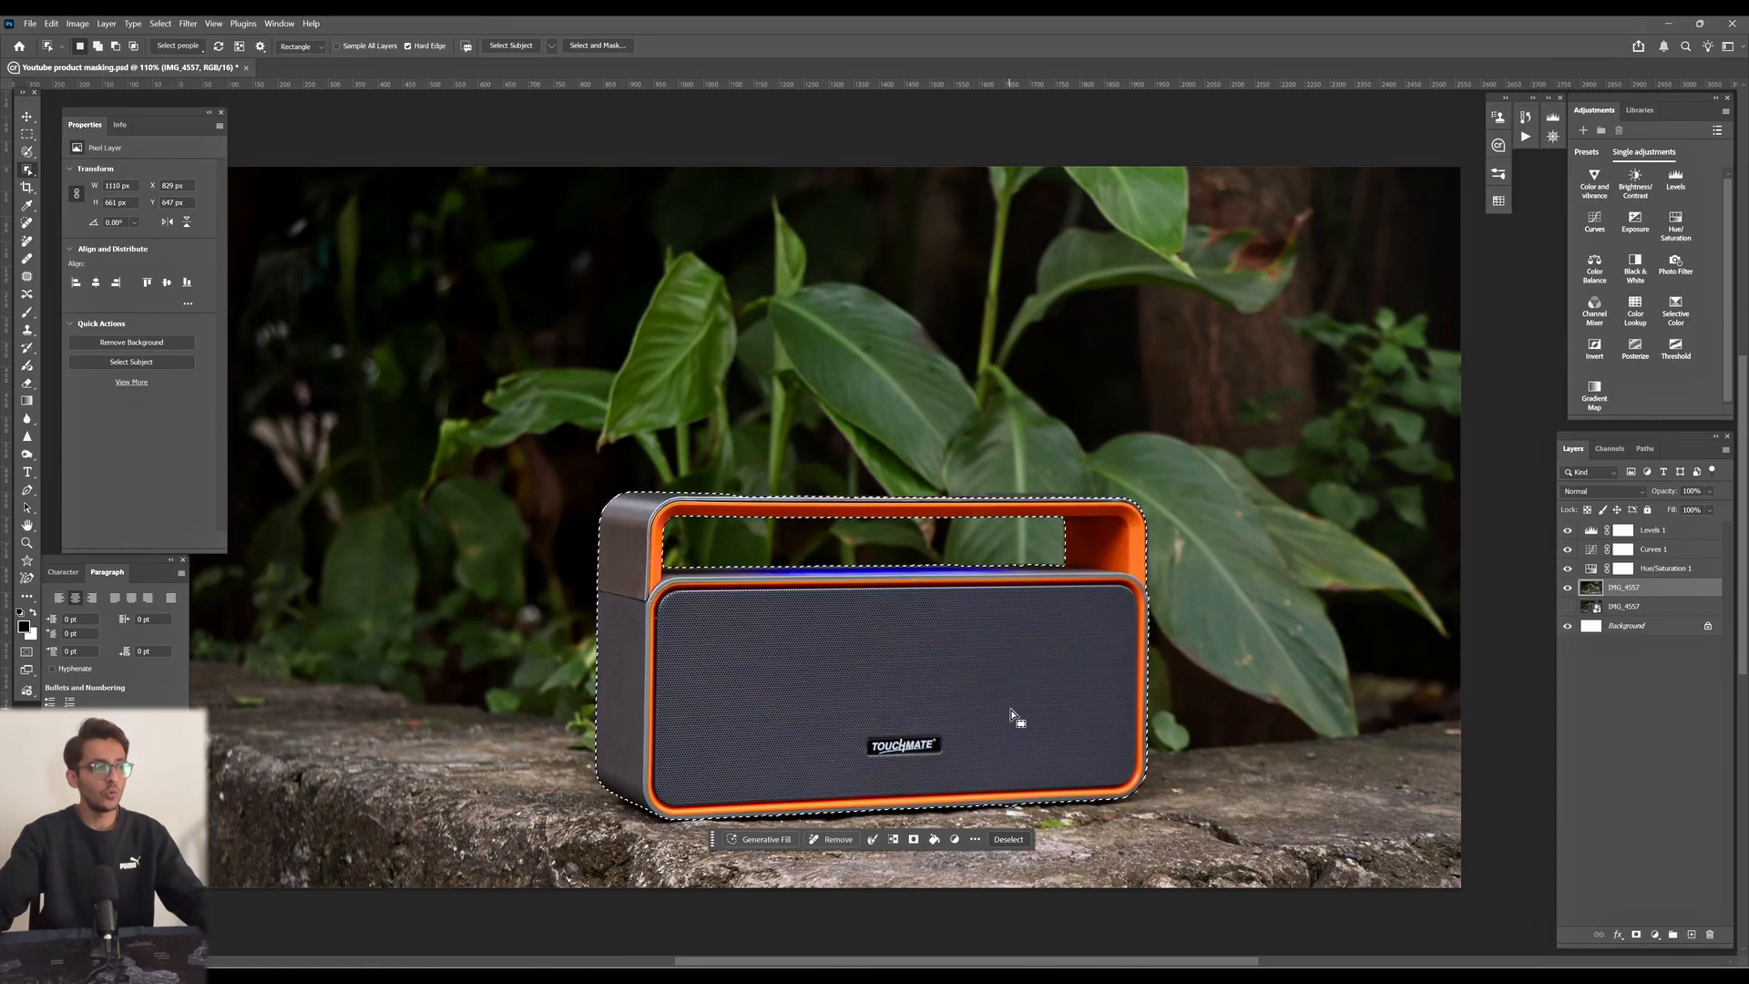
pyautogui.click(896, 839)
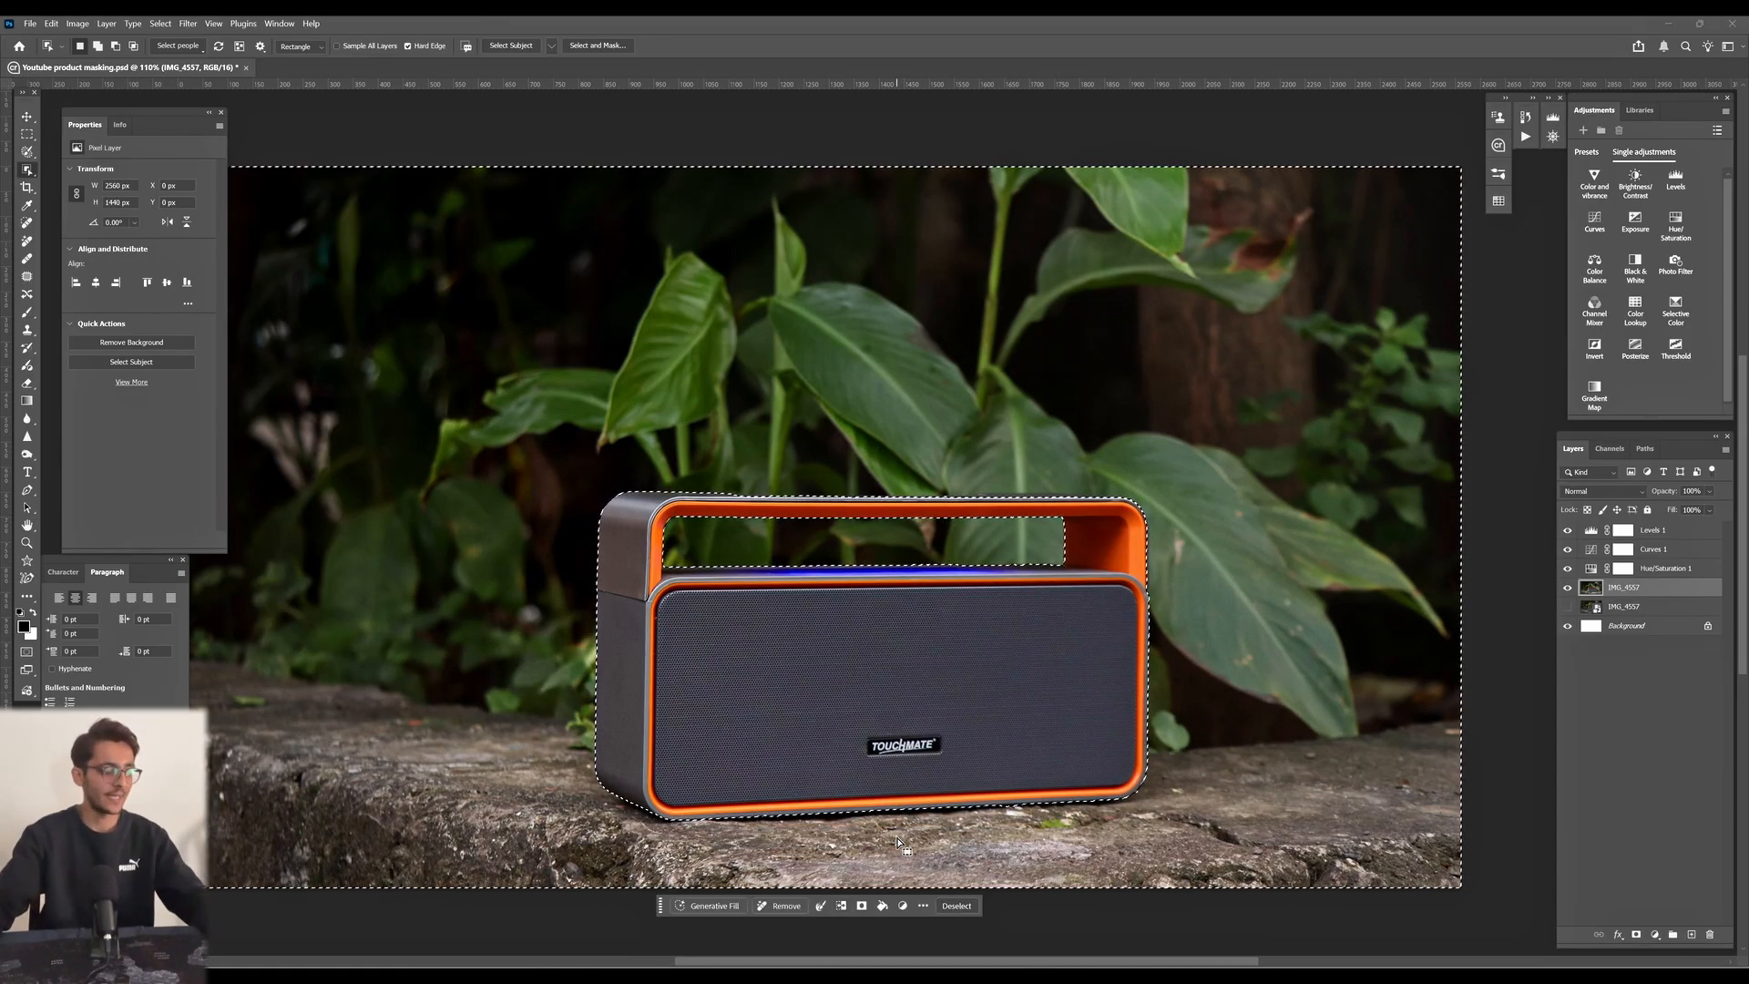
pyautogui.scroll(-2, 723, 636)
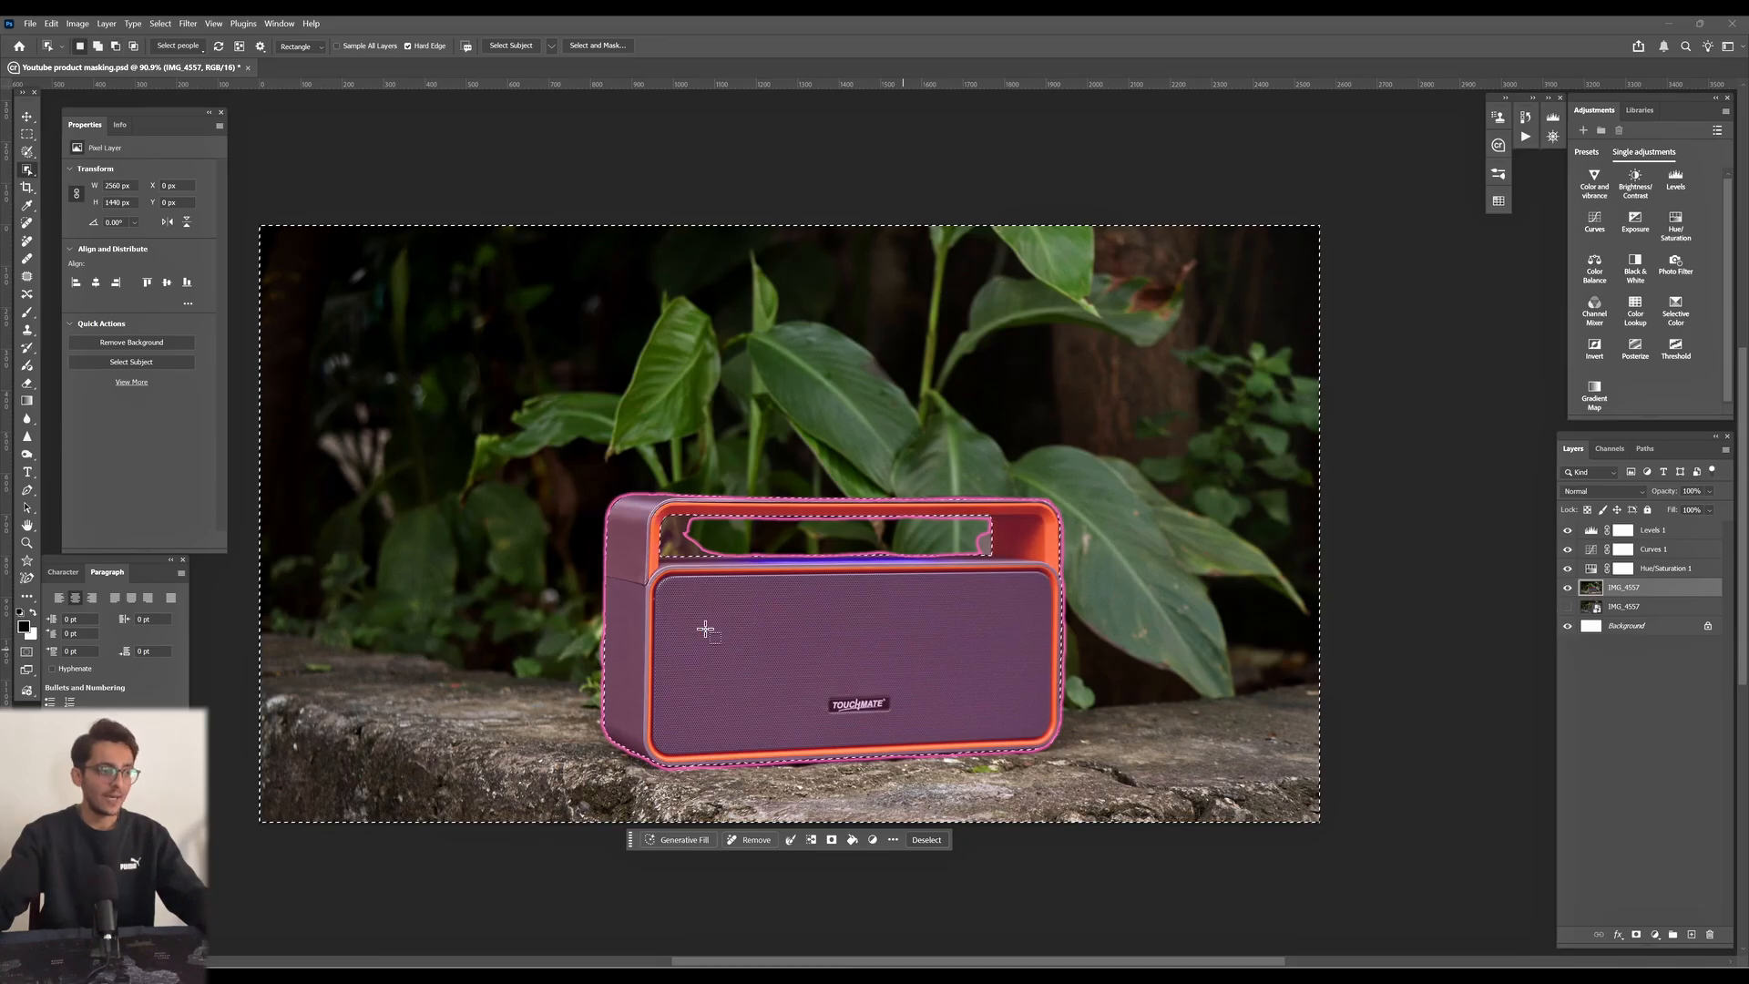
# - Start a Field Blur on the selected background with 12 px pins in the dark upper-left area and on the leaf left of the speaker
pyautogui.click(189, 24)
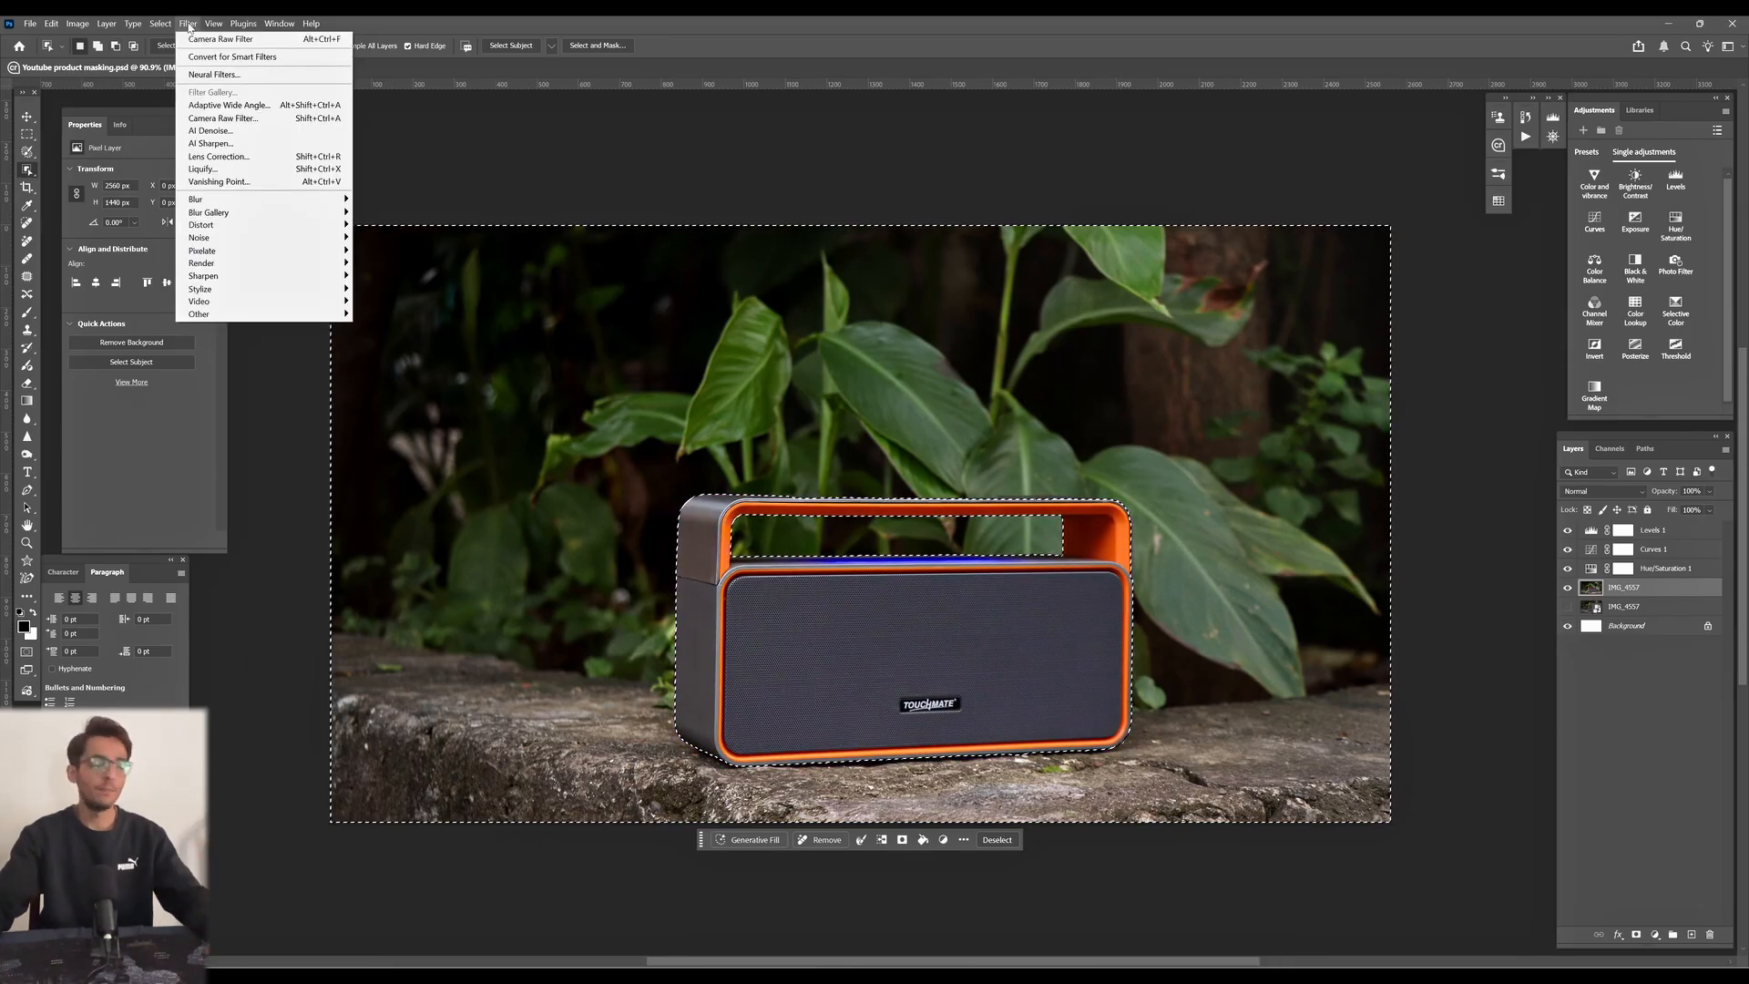
pyautogui.moveTo(276, 215)
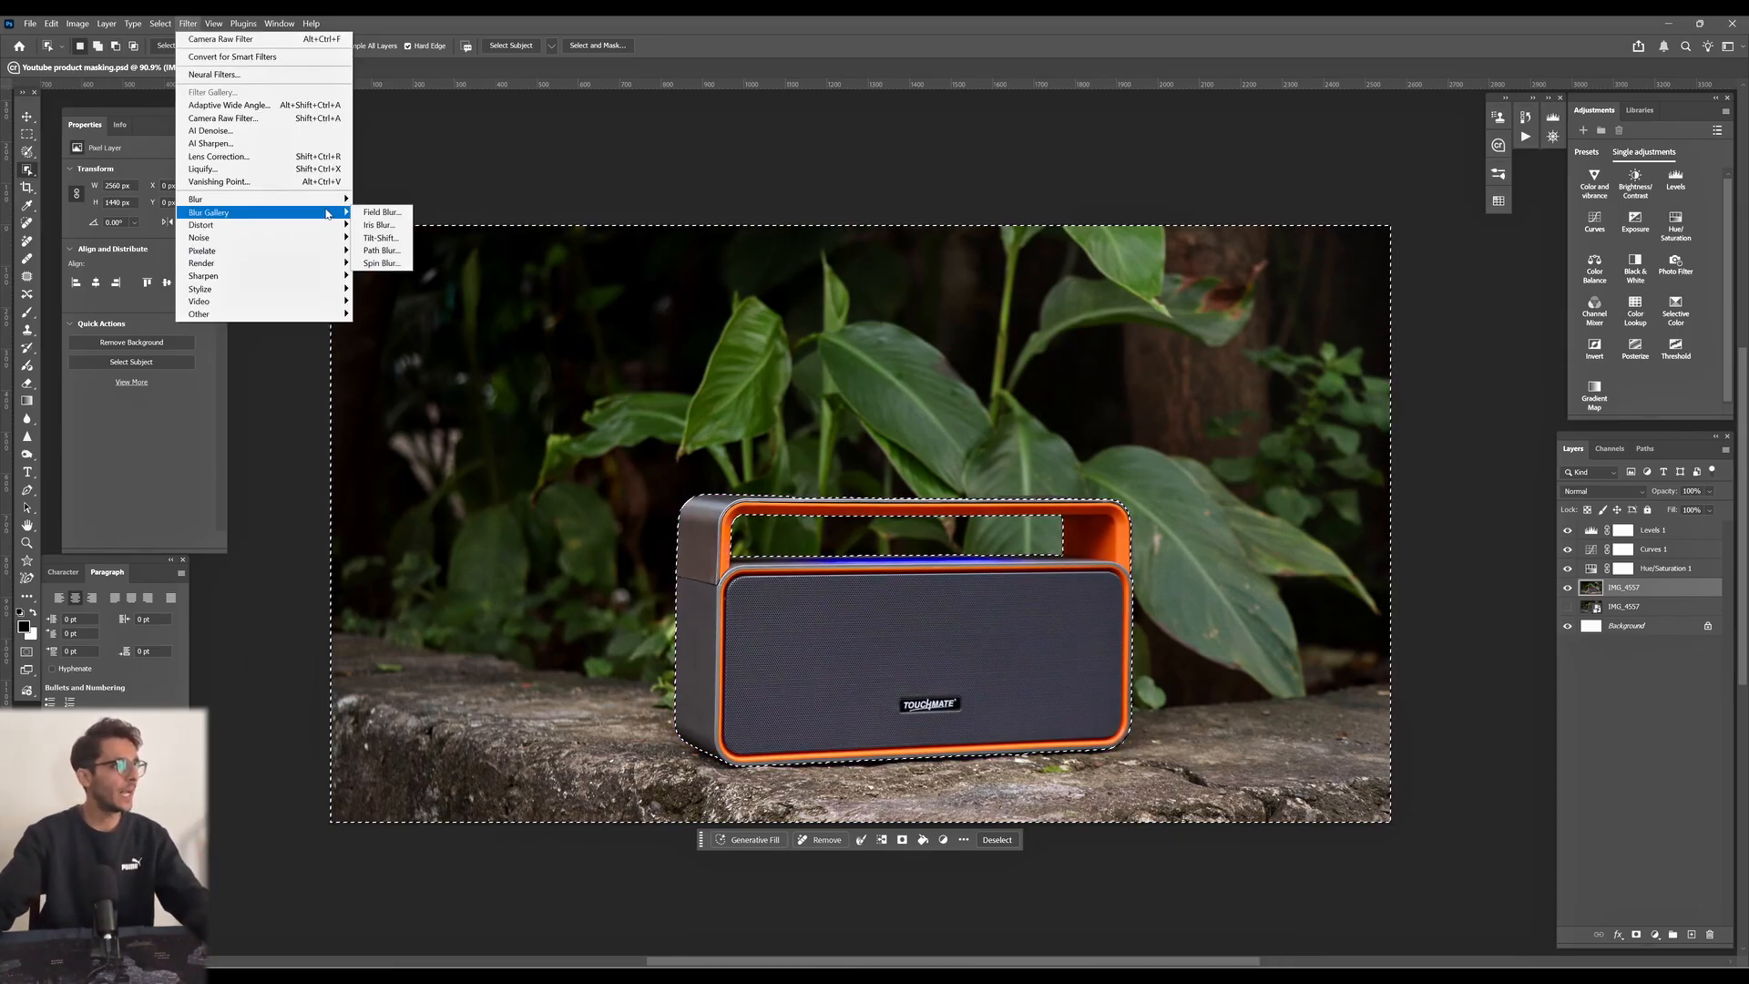
pyautogui.click(376, 212)
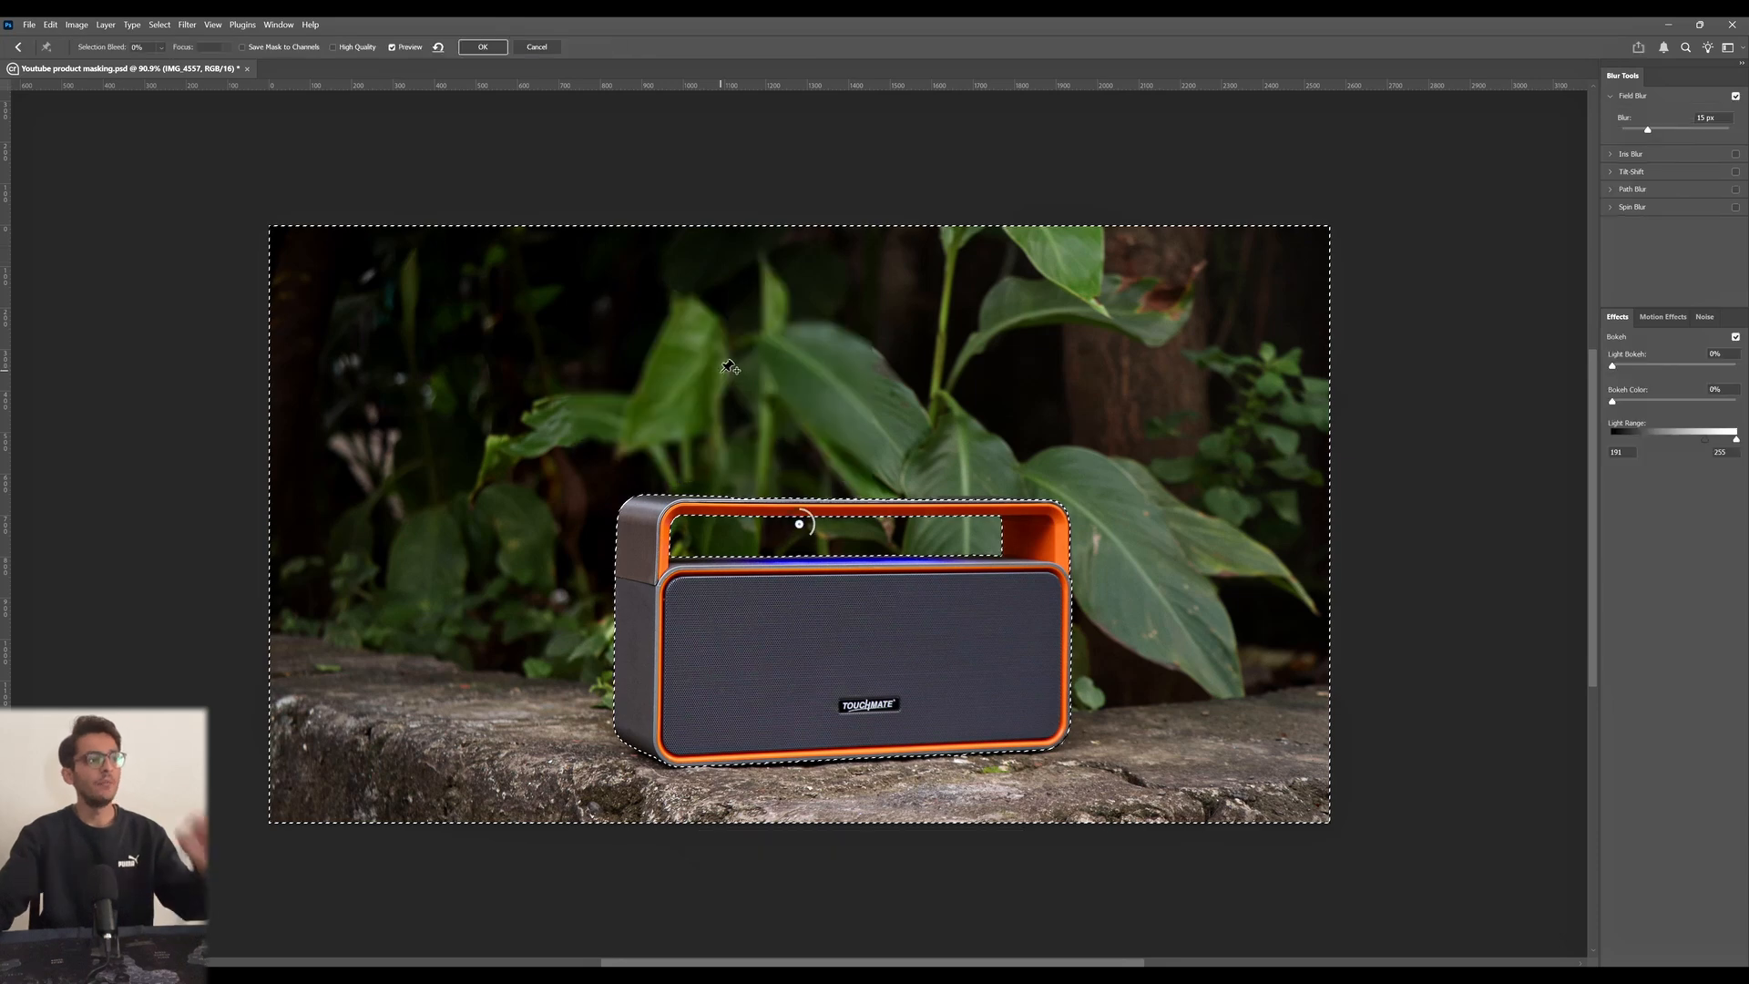
pyautogui.moveTo(799, 523); pyautogui.dragTo(350, 288)
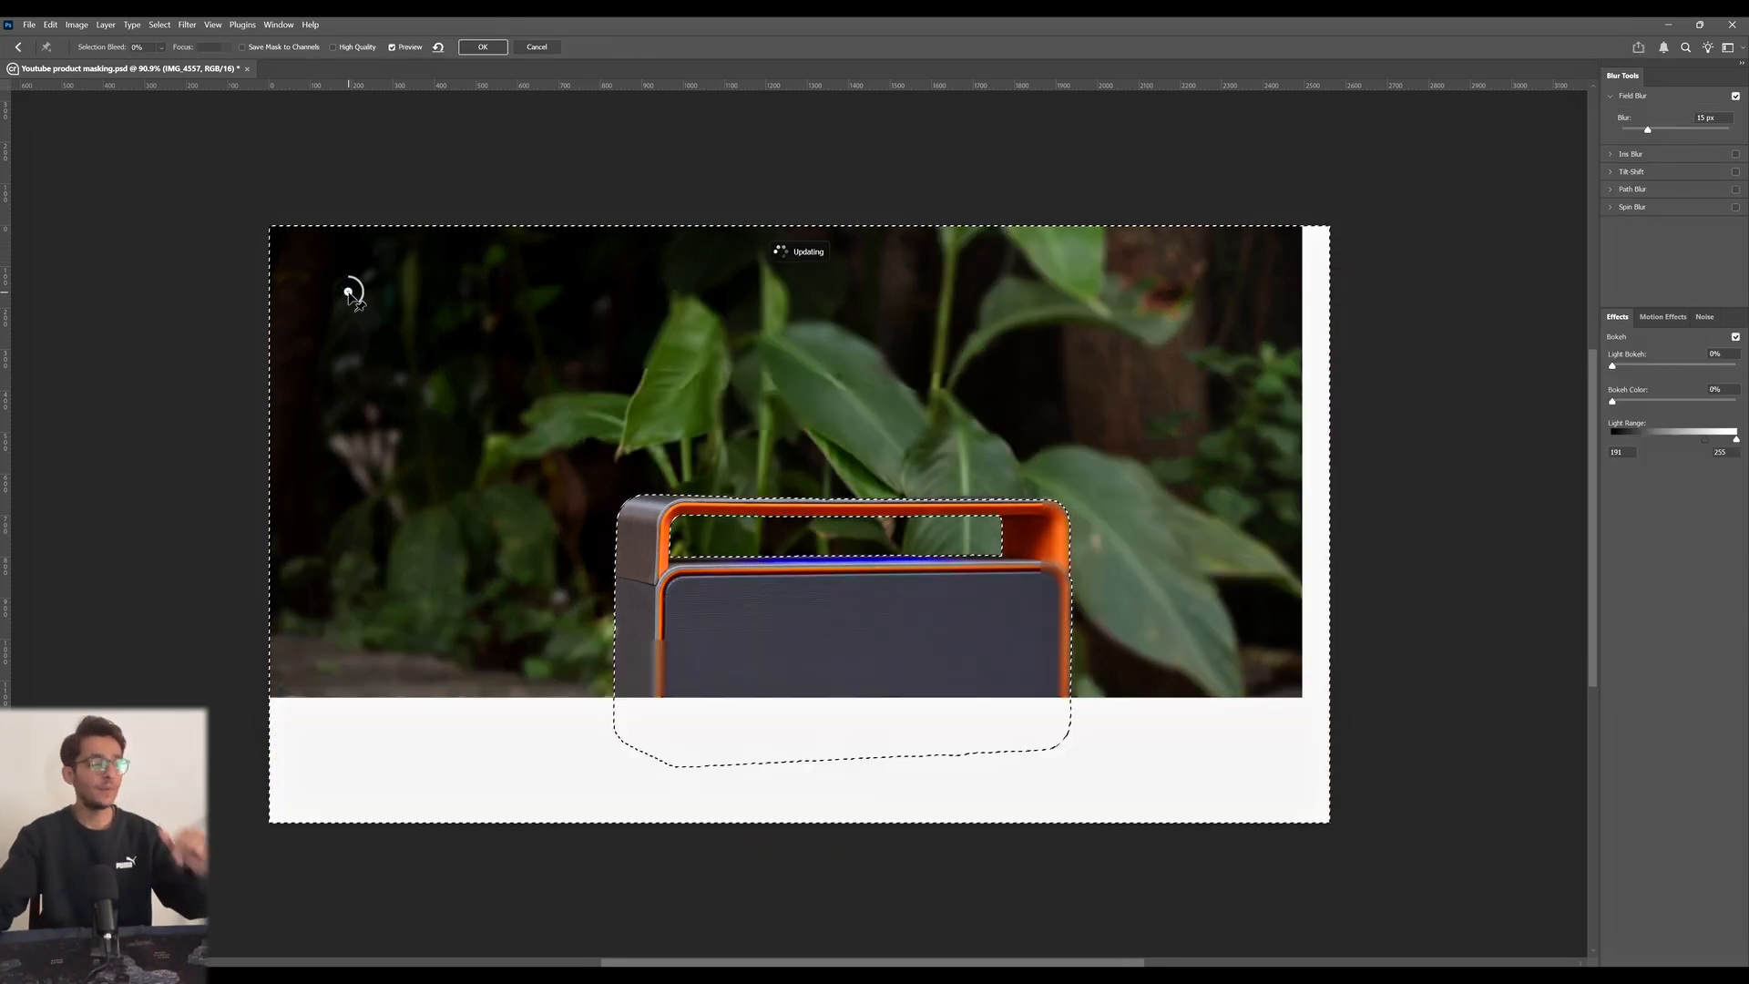
pyautogui.click(541, 416)
pyautogui.moveTo(553, 434); pyautogui.dragTo(554, 420)
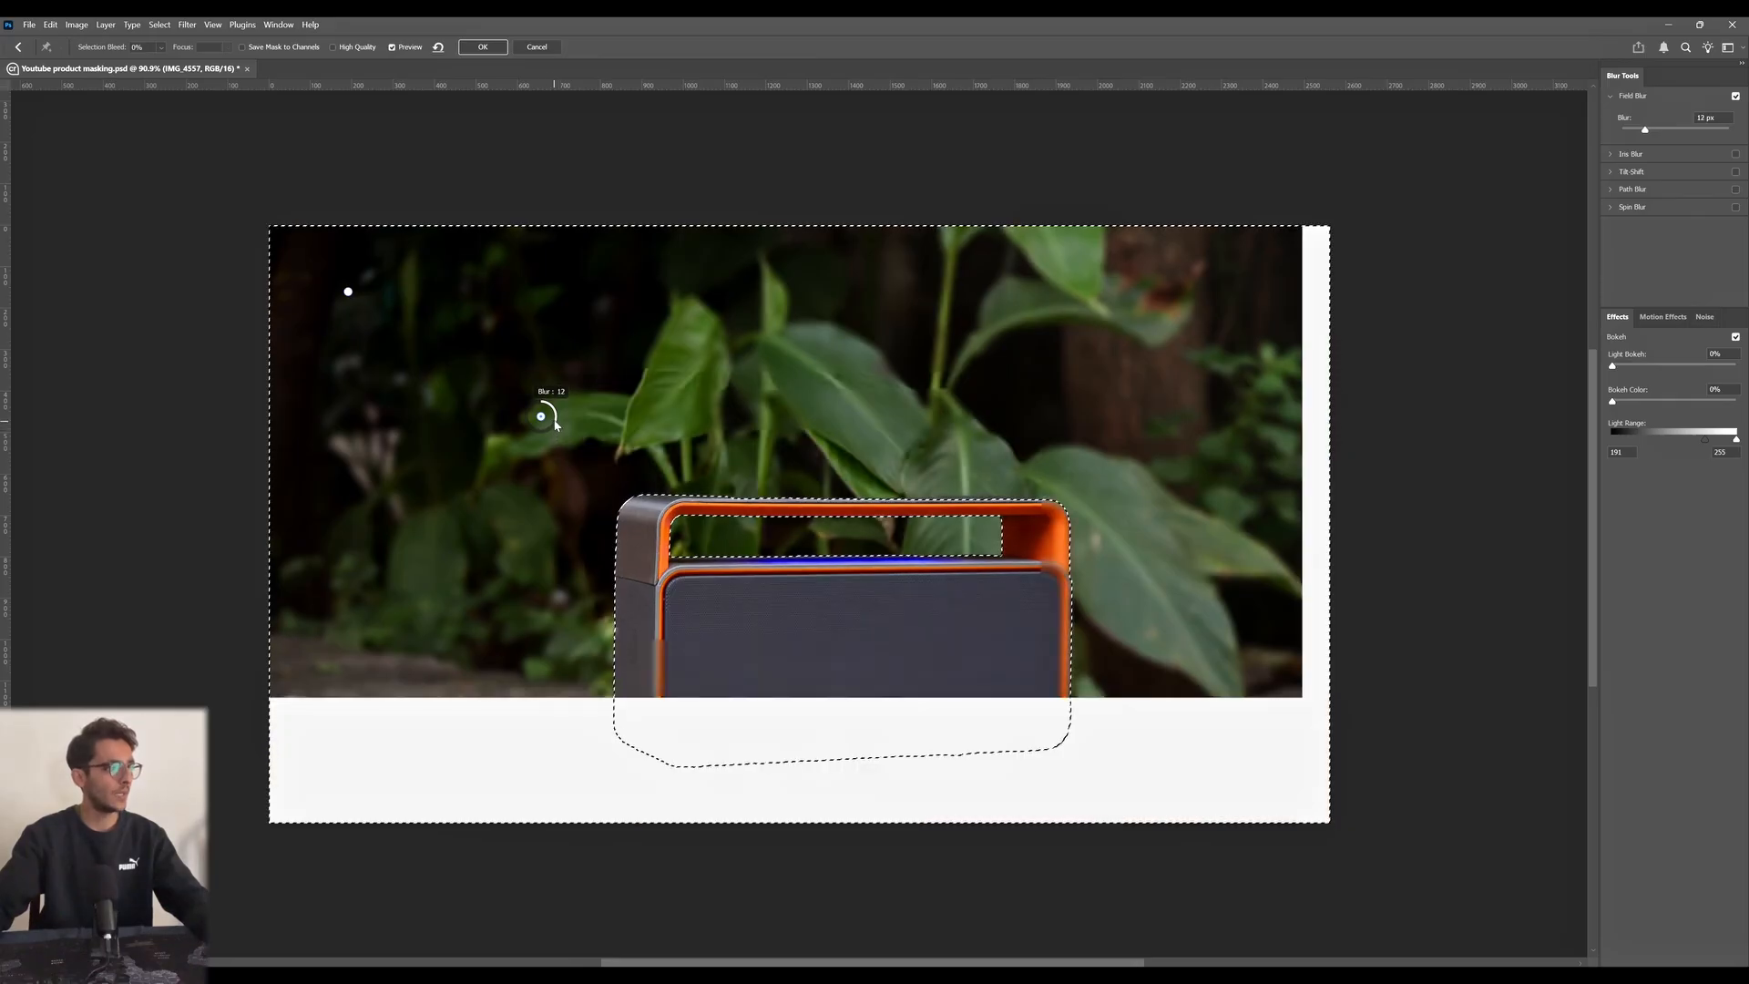
pyautogui.click(359, 303)
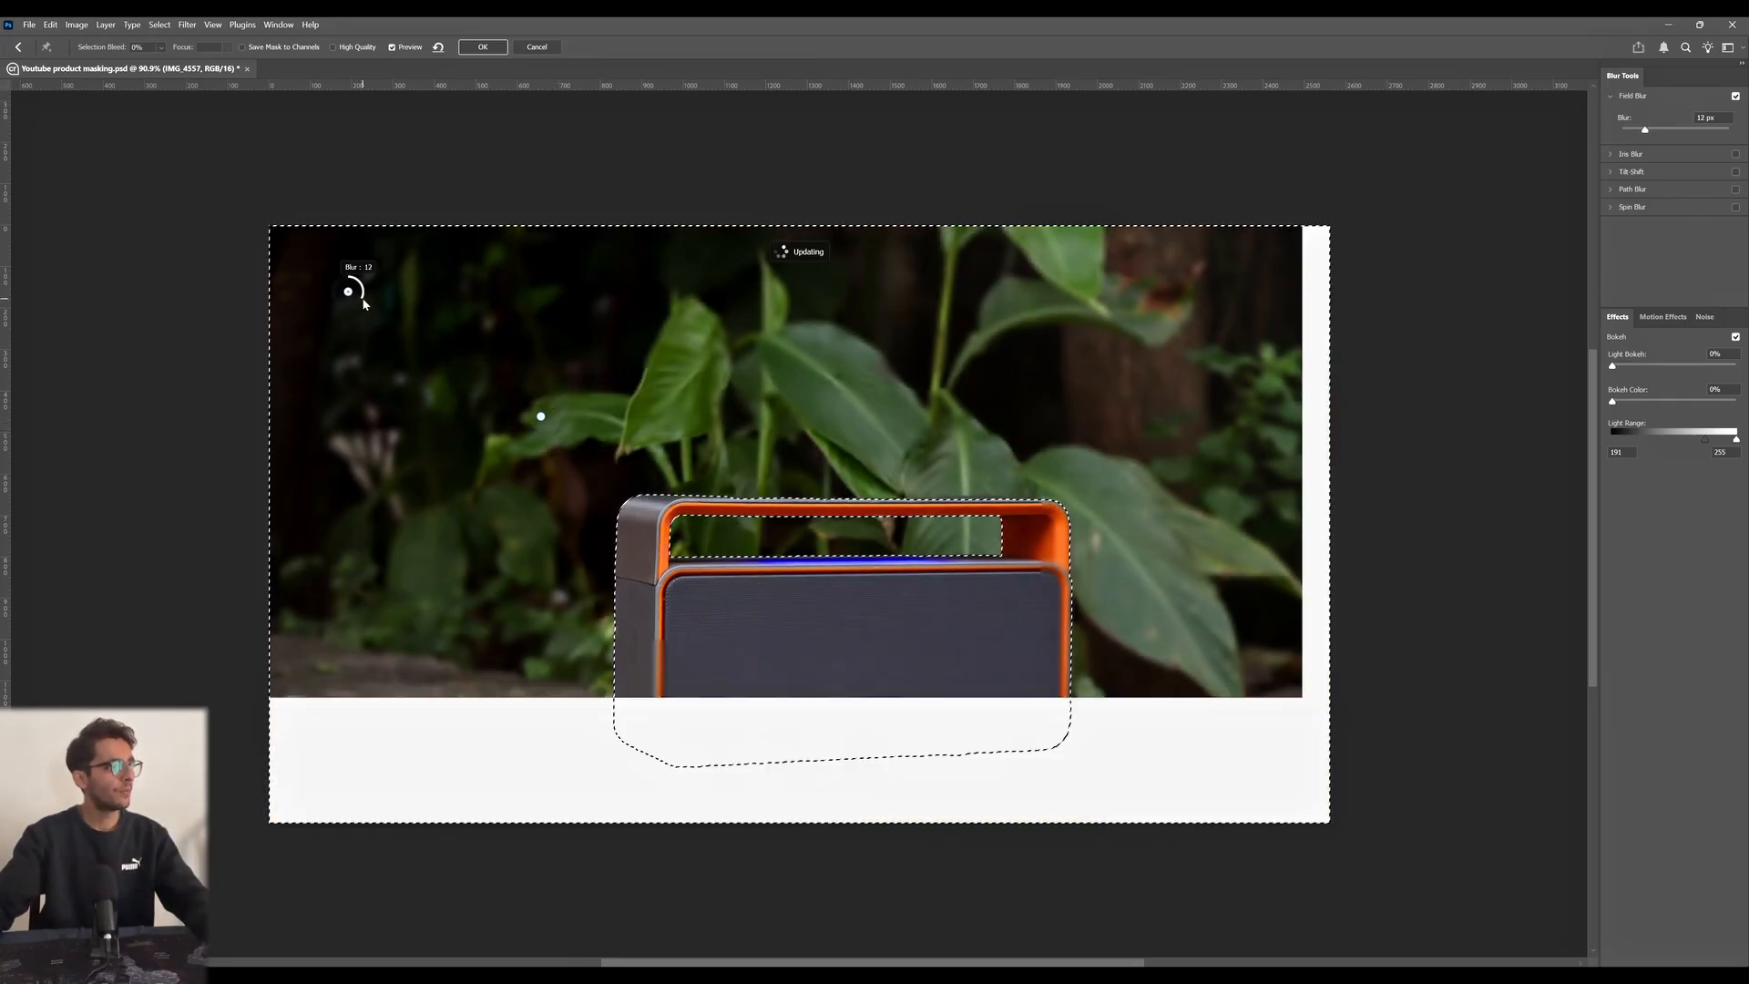
pyautogui.moveTo(543, 414); pyautogui.dragTo(580, 427)
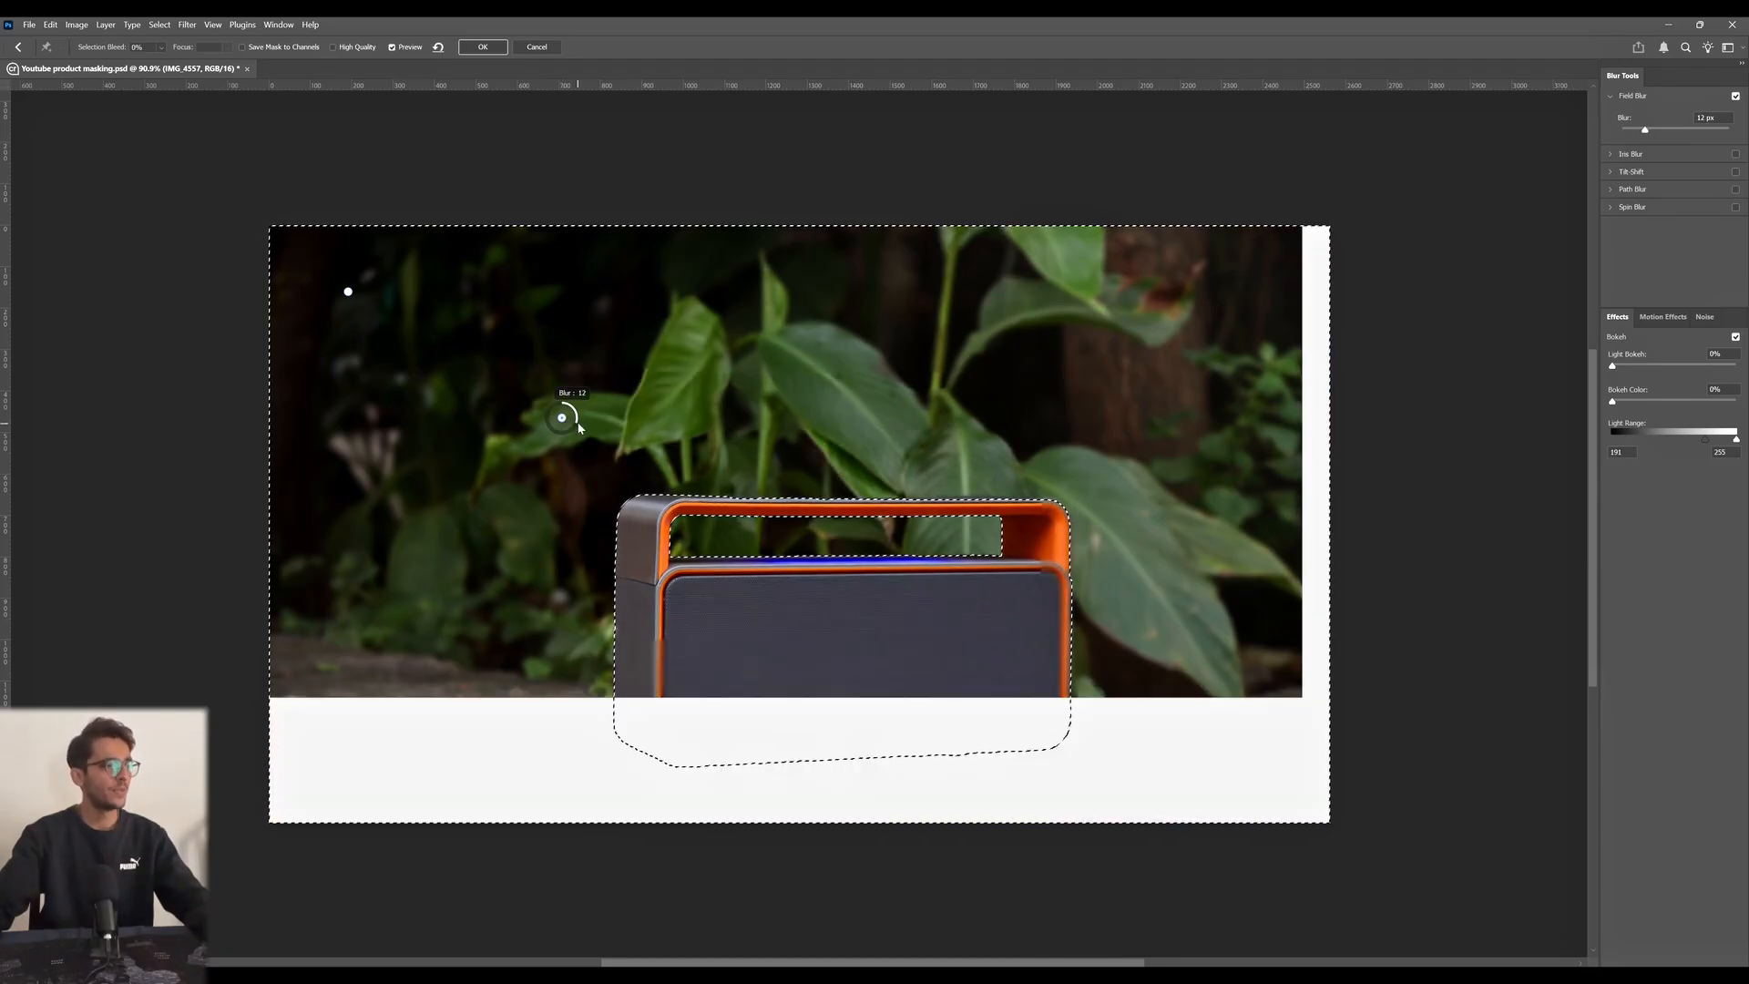
# - Add a 6 px blur pin in the handle opening and a 1 px pin on the stone below the speaker, and apply the blur
pyautogui.click(845, 531)
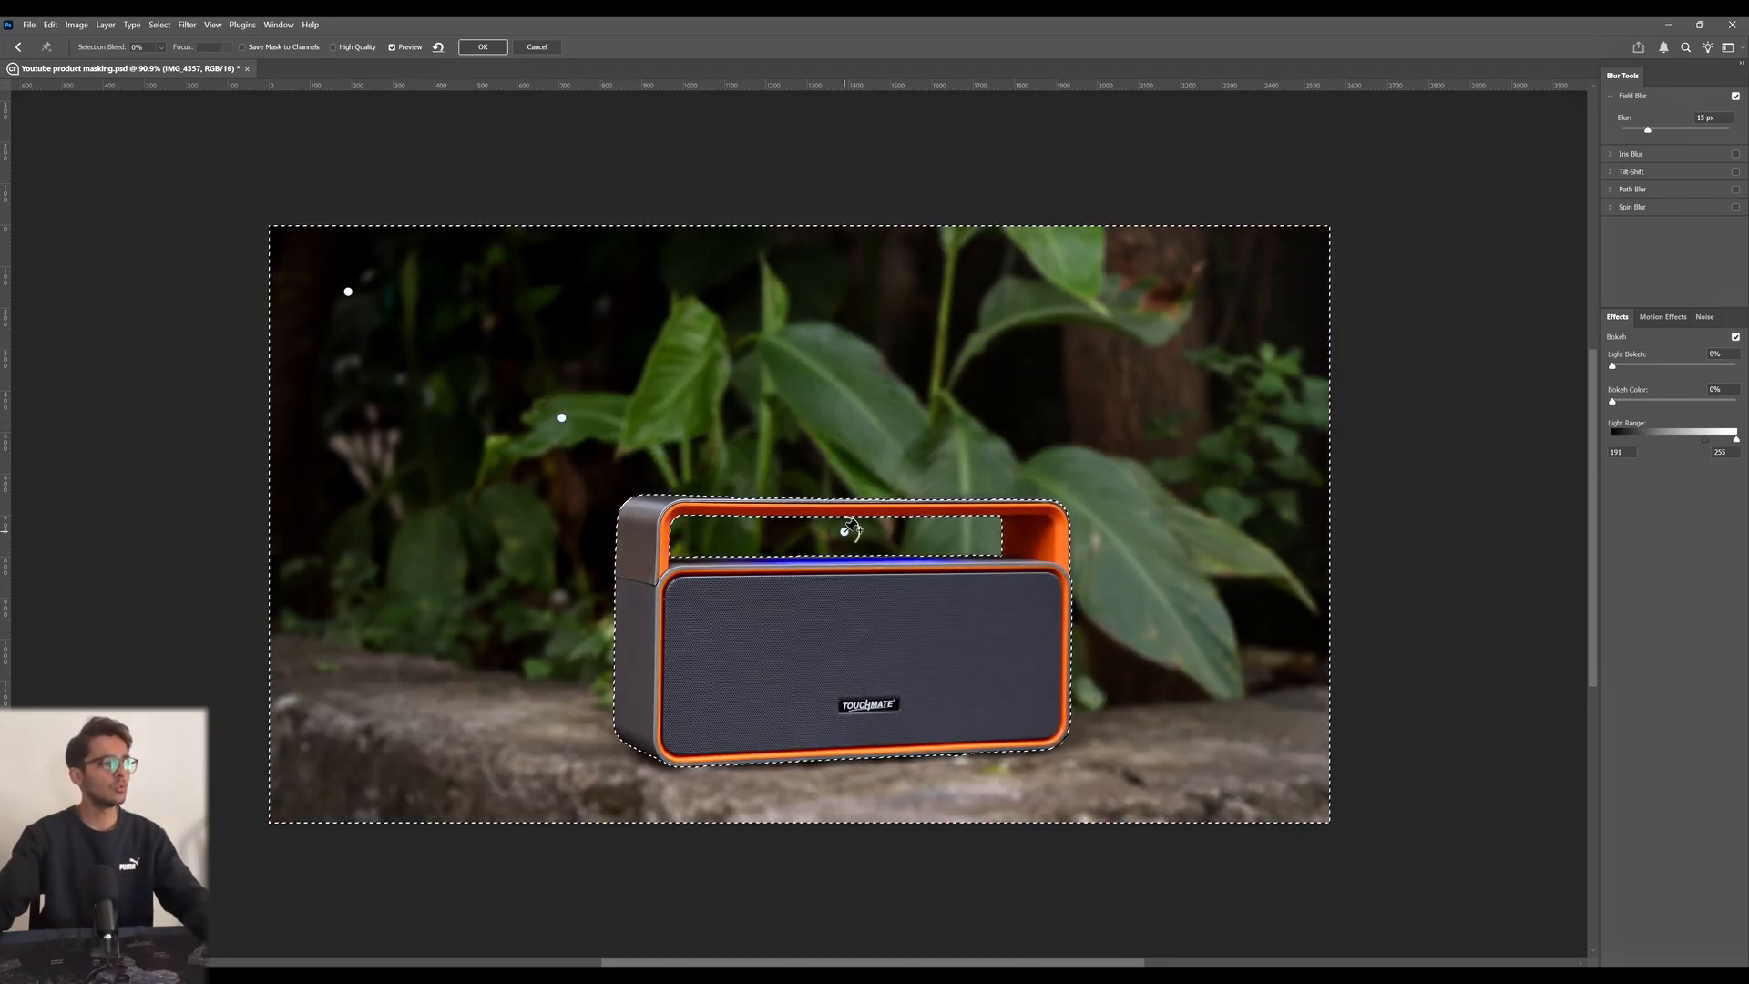
pyautogui.moveTo(857, 546); pyautogui.dragTo(856, 528)
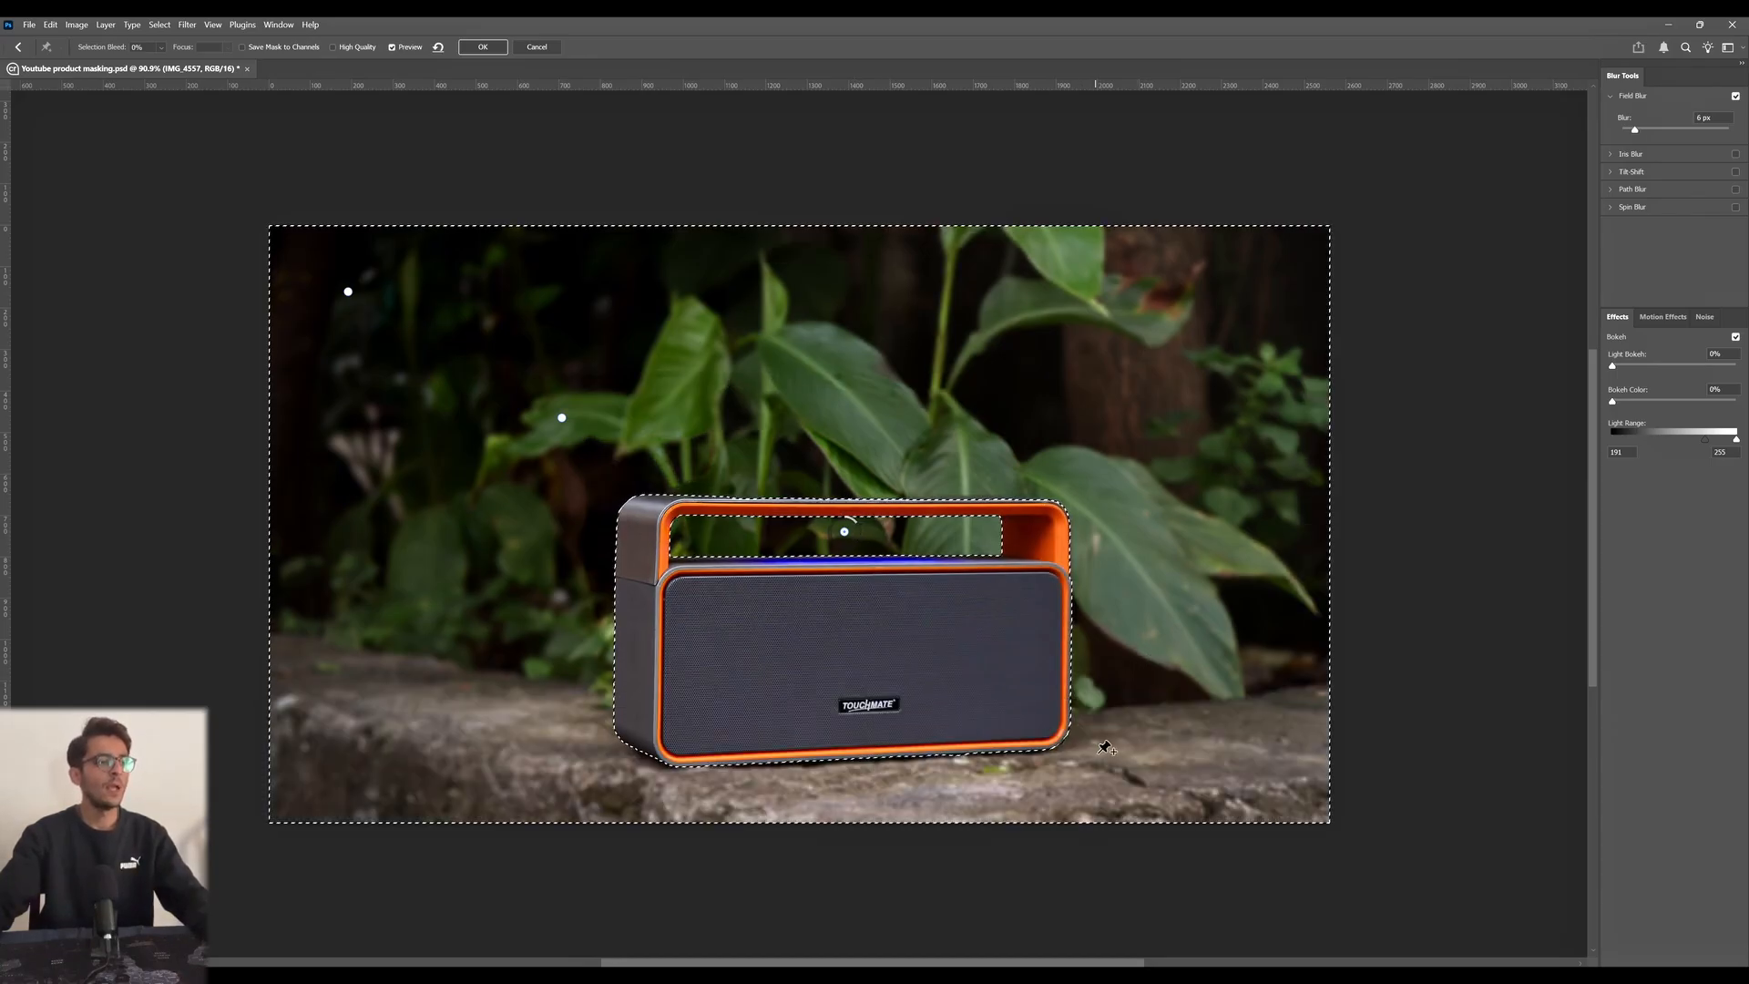
pyautogui.click(1103, 752)
pyautogui.moveTo(1113, 752); pyautogui.dragTo(1084, 777)
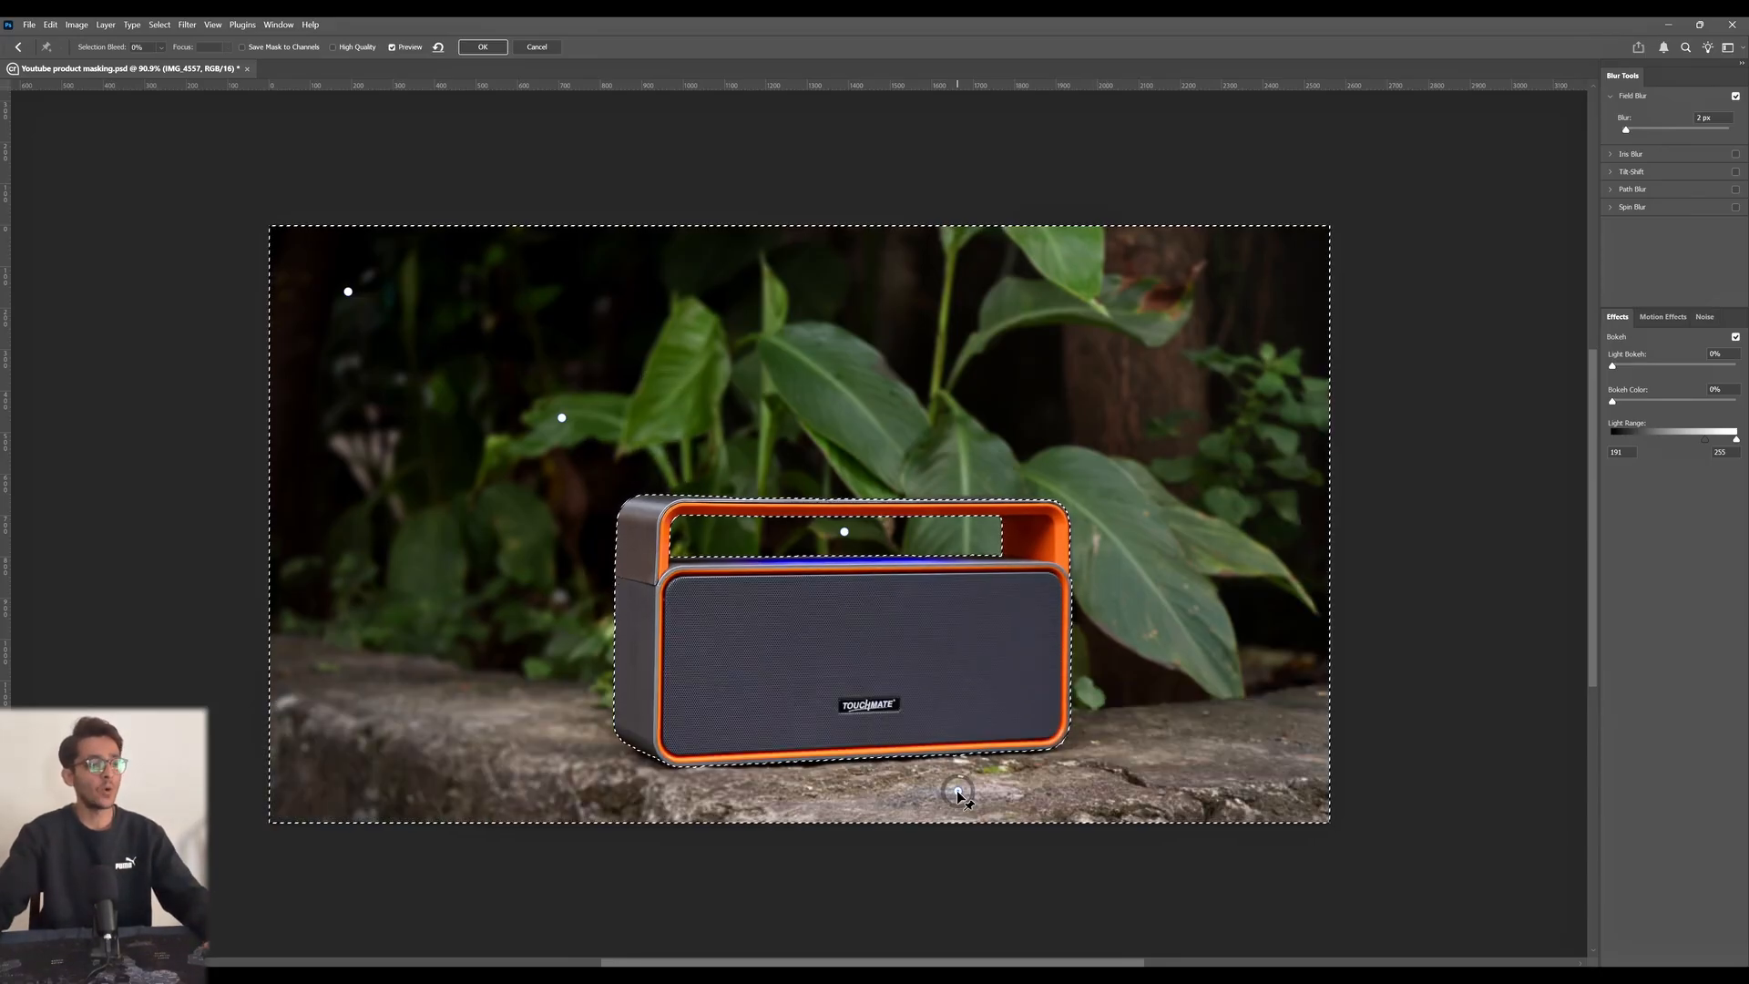
pyautogui.moveTo(957, 792); pyautogui.dragTo(903, 768)
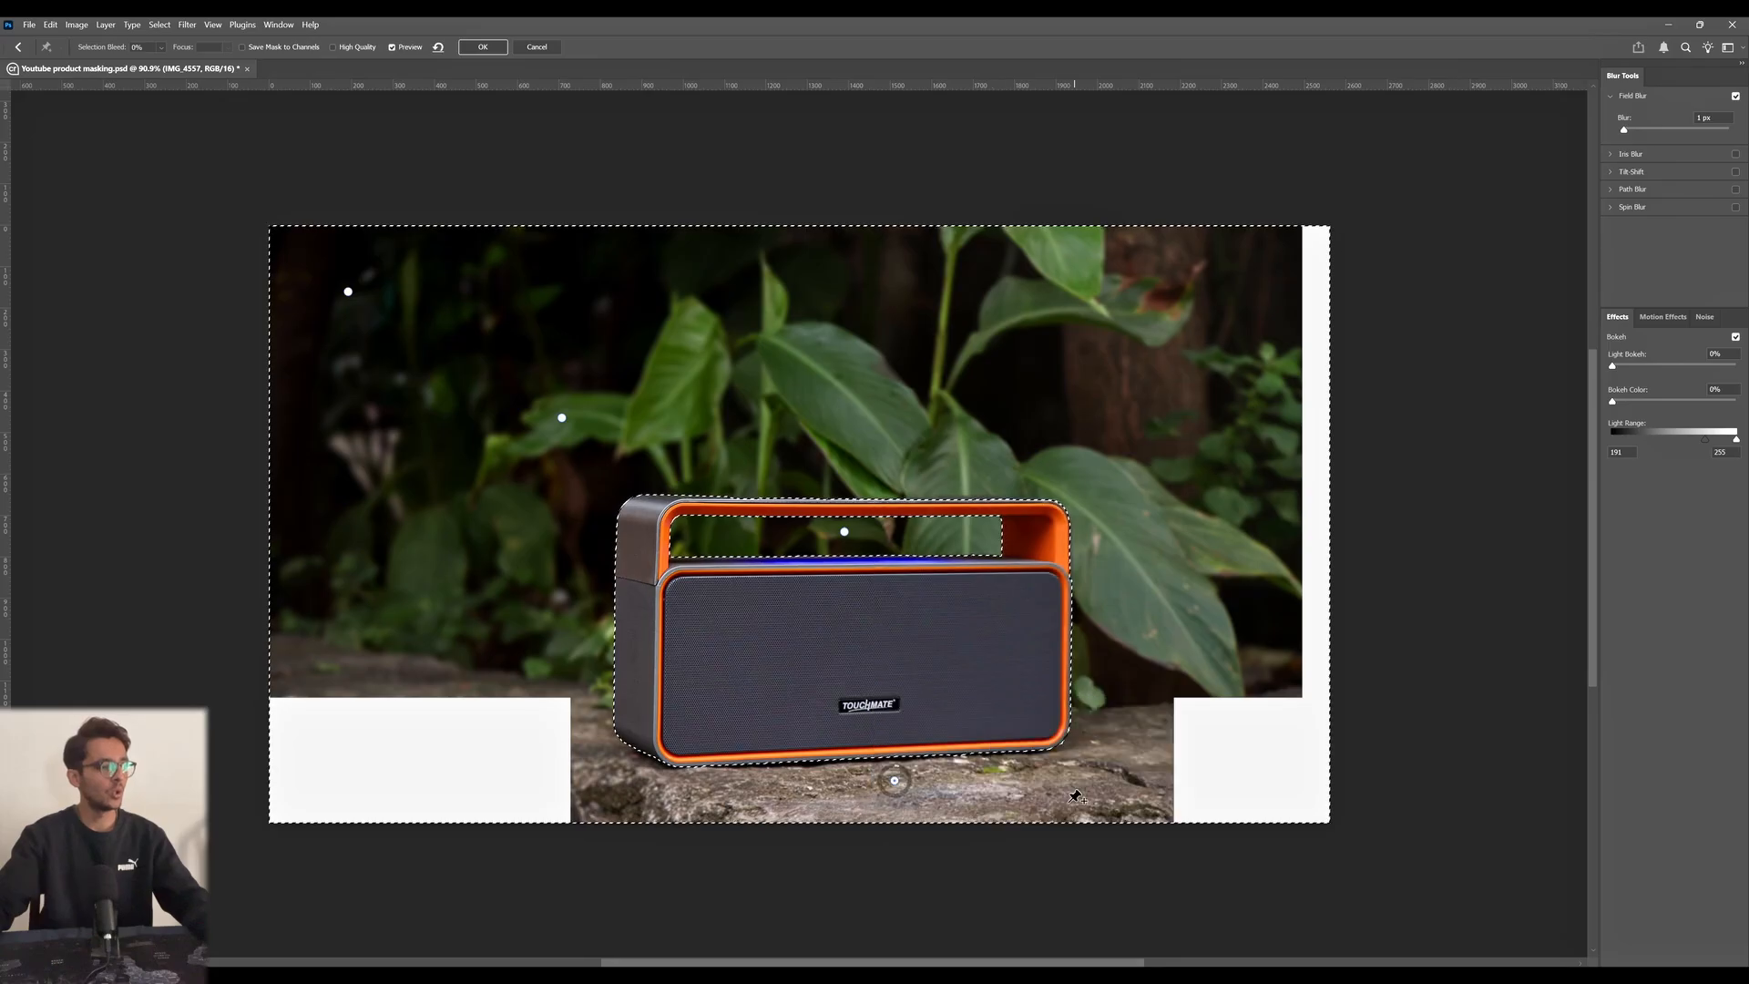
pyautogui.click(488, 48)
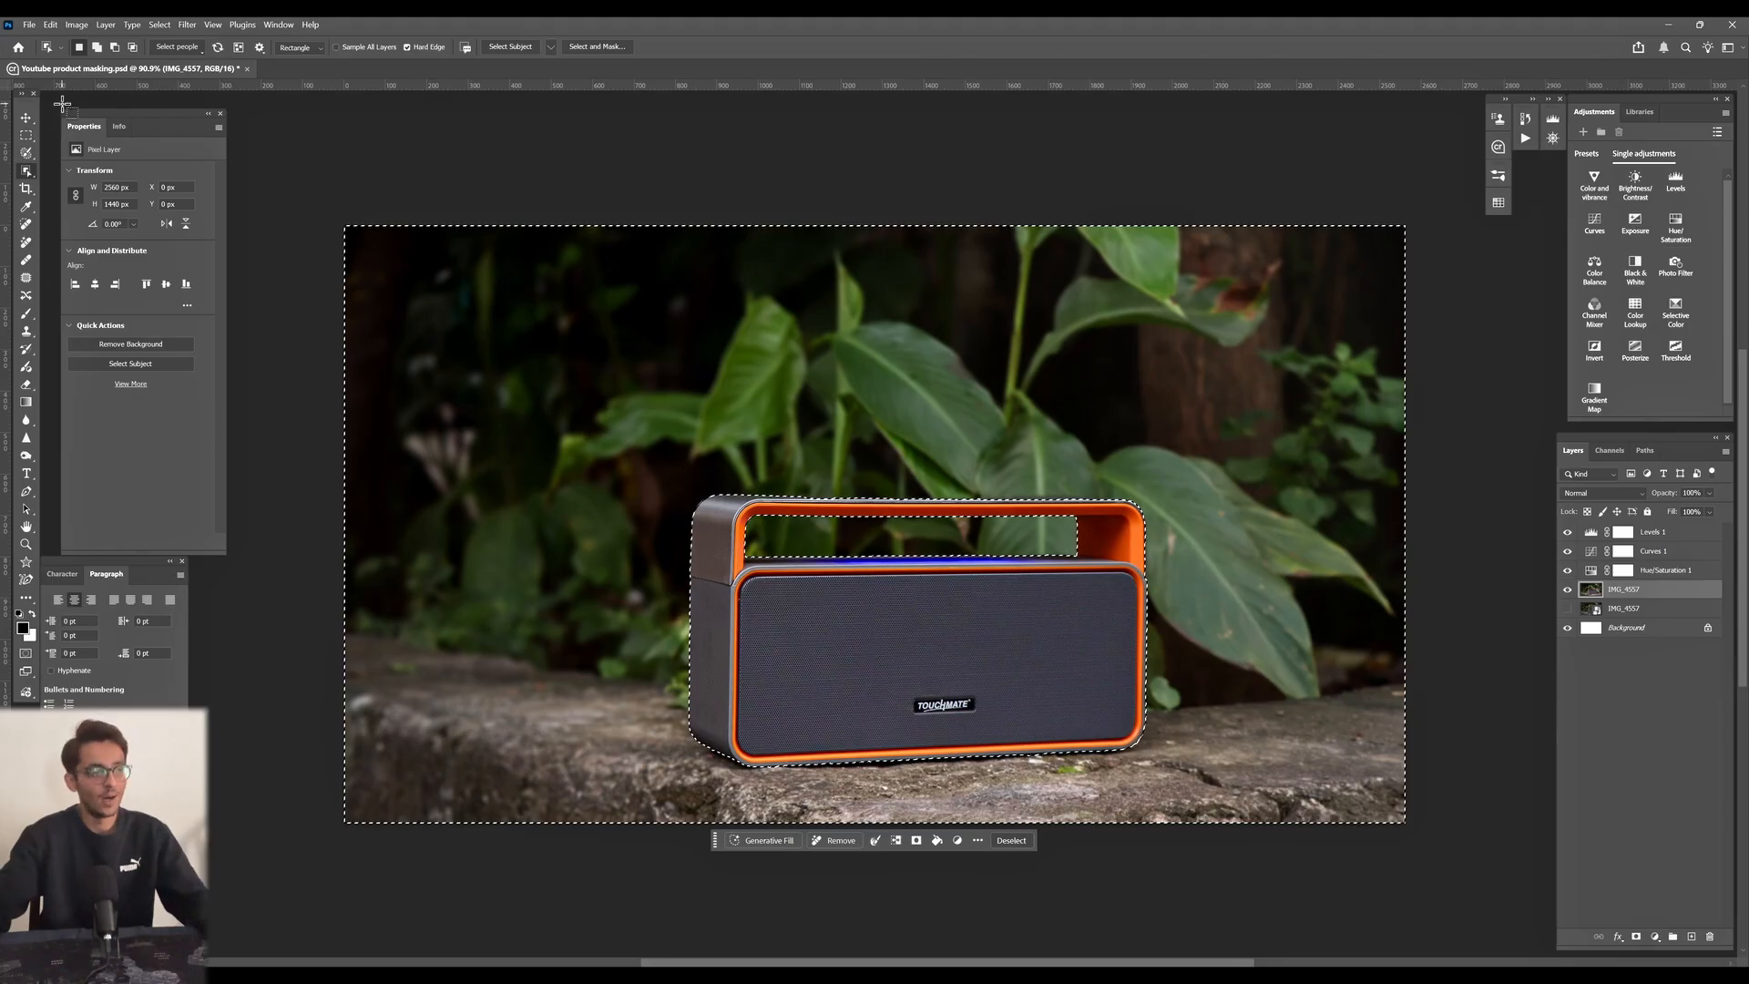
# - Deselect the background and show the original smart object layer to compare it with the blurred photo
pyautogui.press('v')
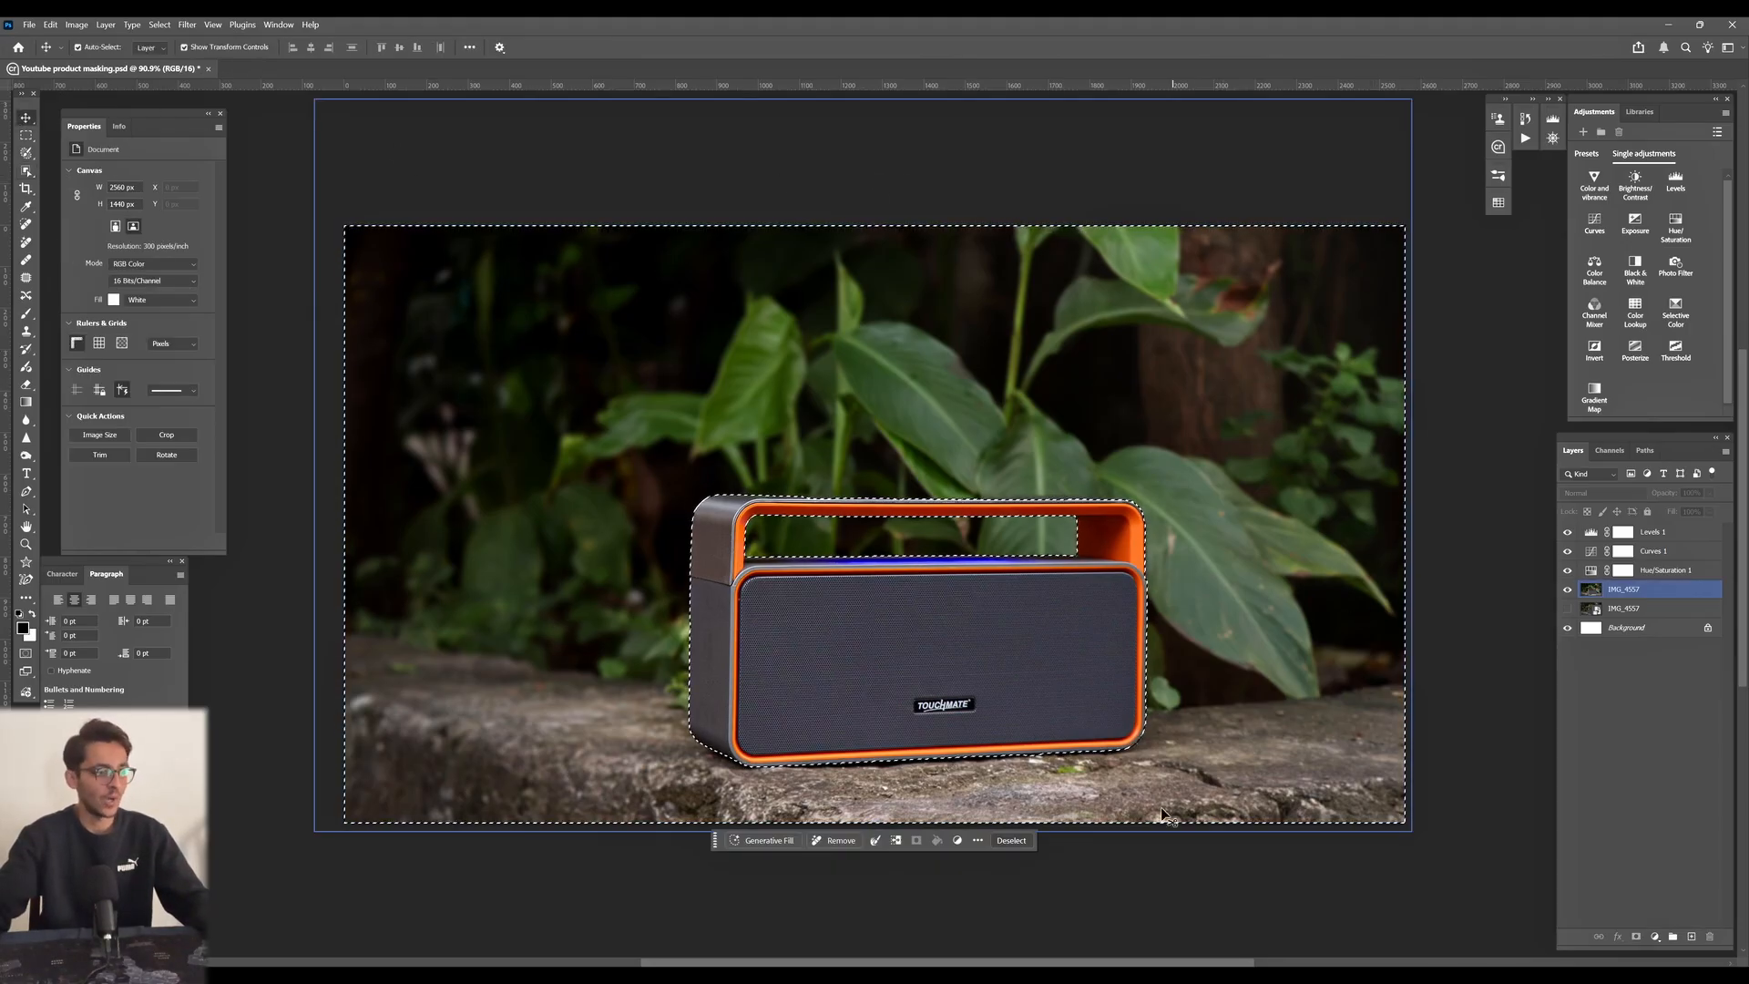
pyautogui.click(1011, 840)
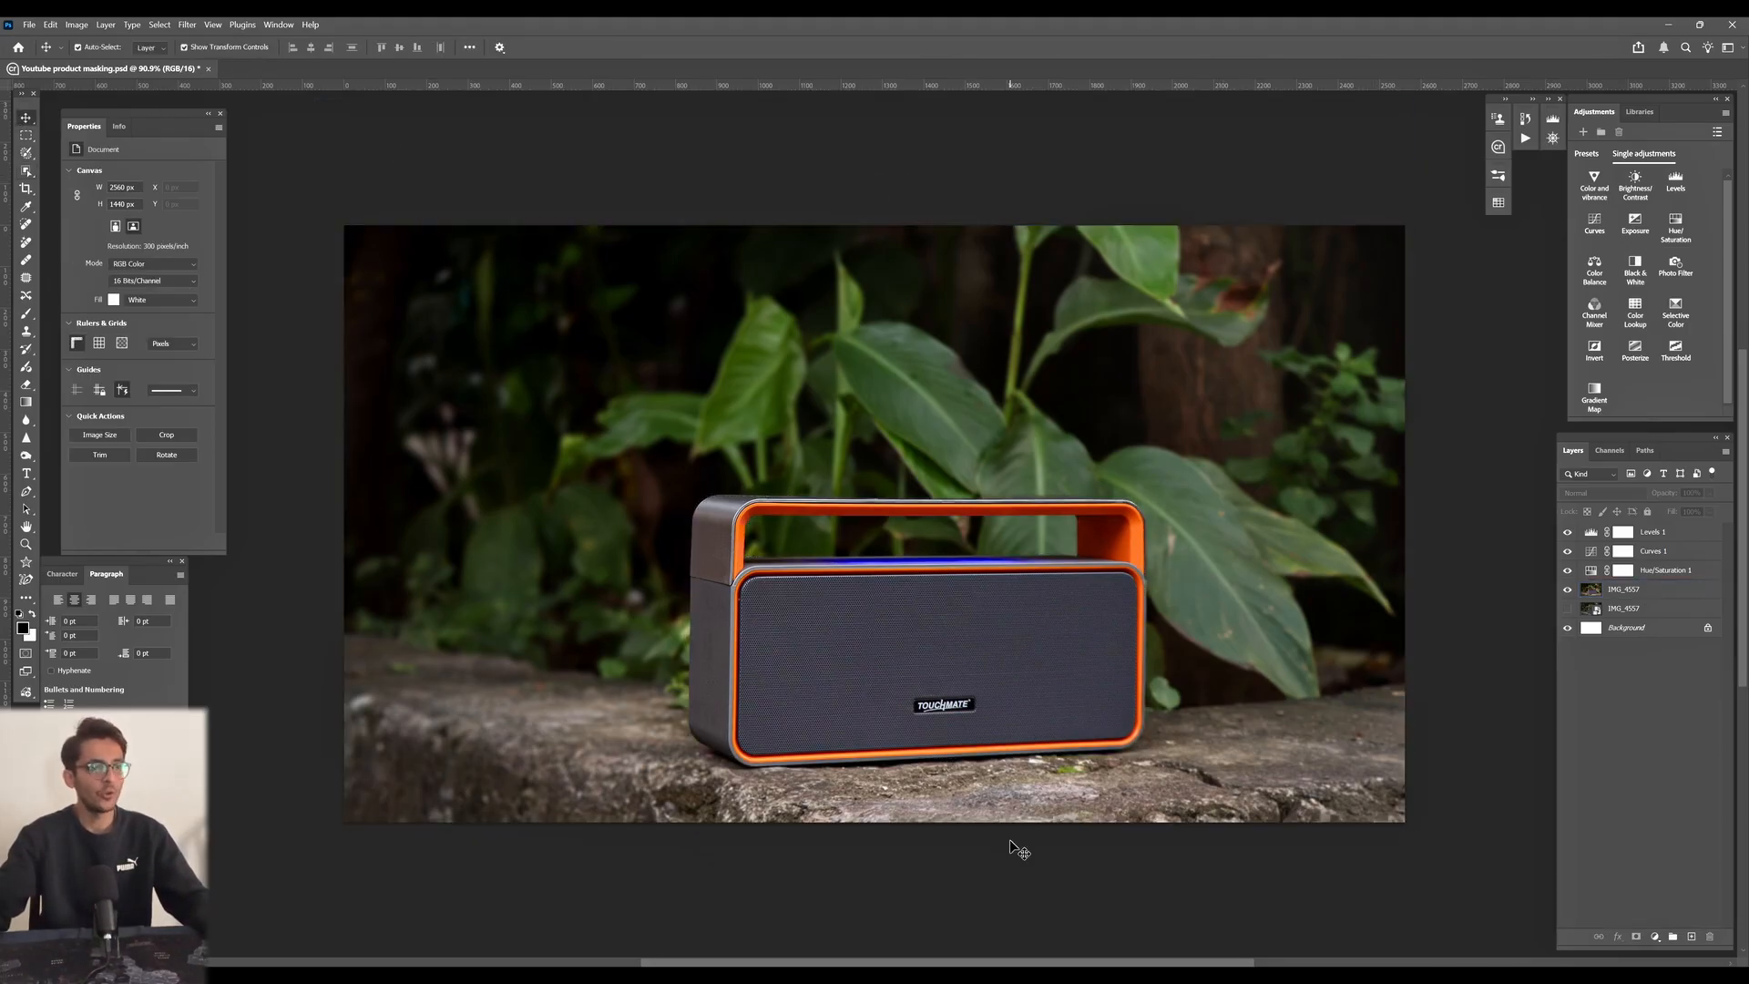
pyautogui.click(1571, 590)
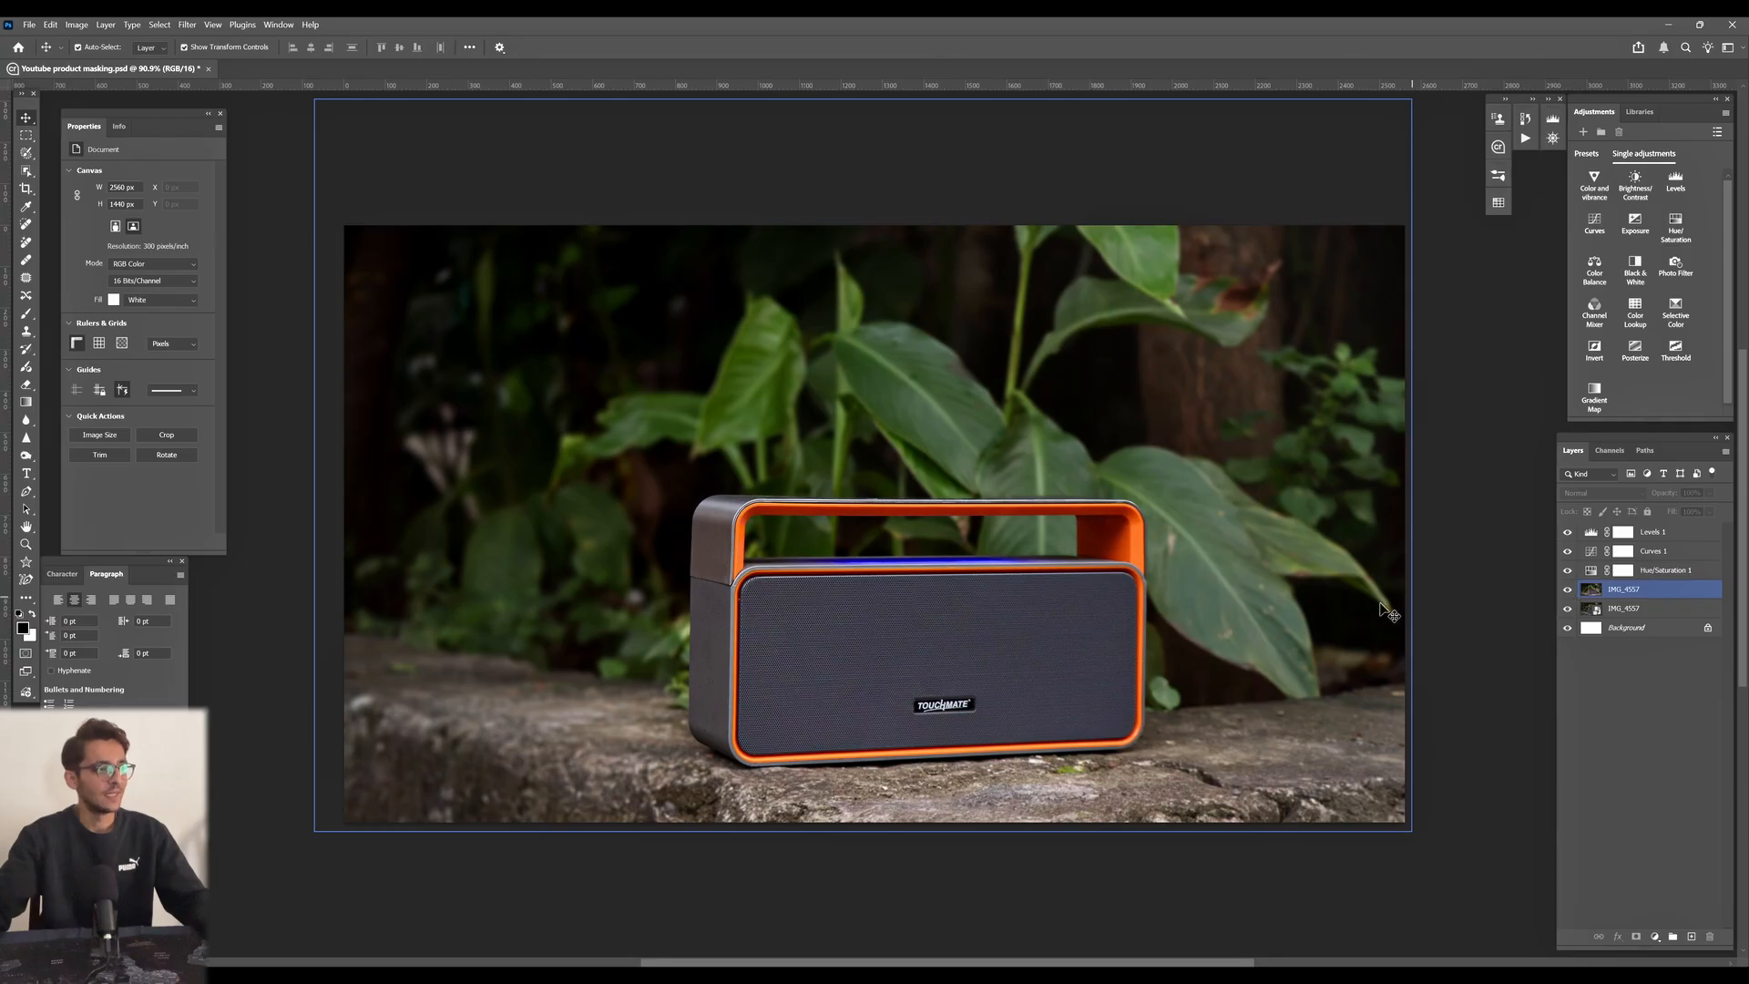
# - Toggle the edited photo layer's visibility to compare the blurred photo with the original
pyautogui.scroll(1, 1387, 612)
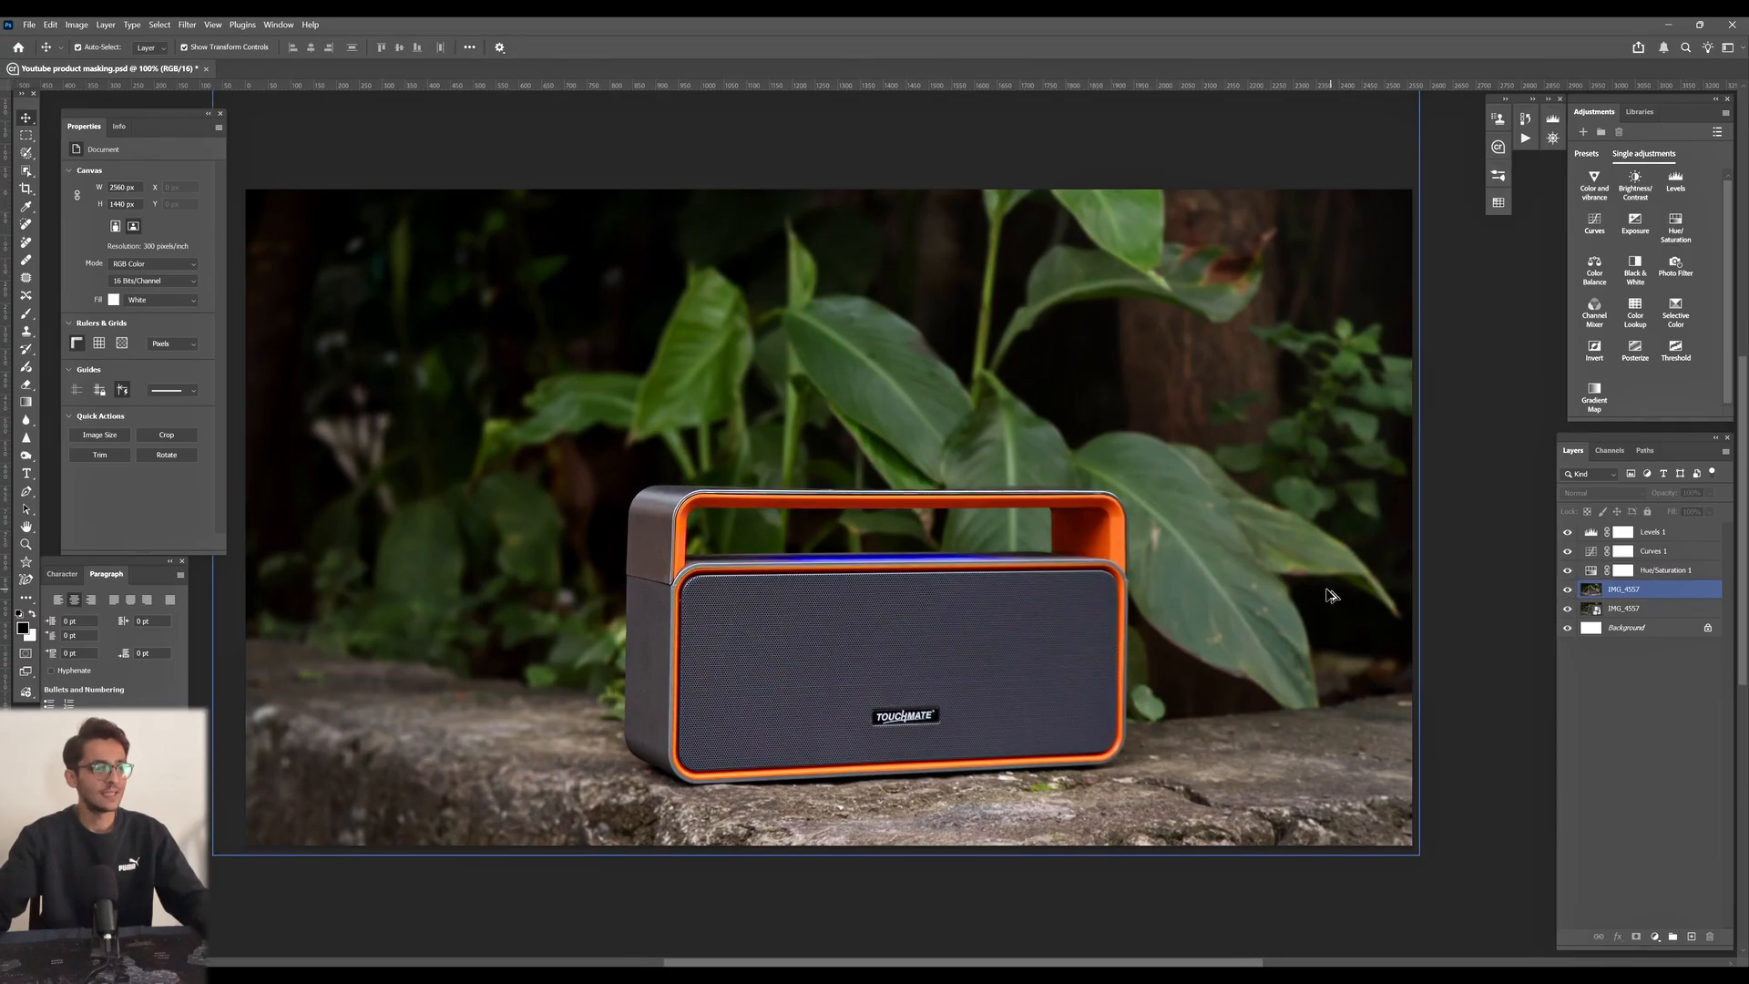
pyautogui.click(1569, 590)
pyautogui.click(1568, 590)
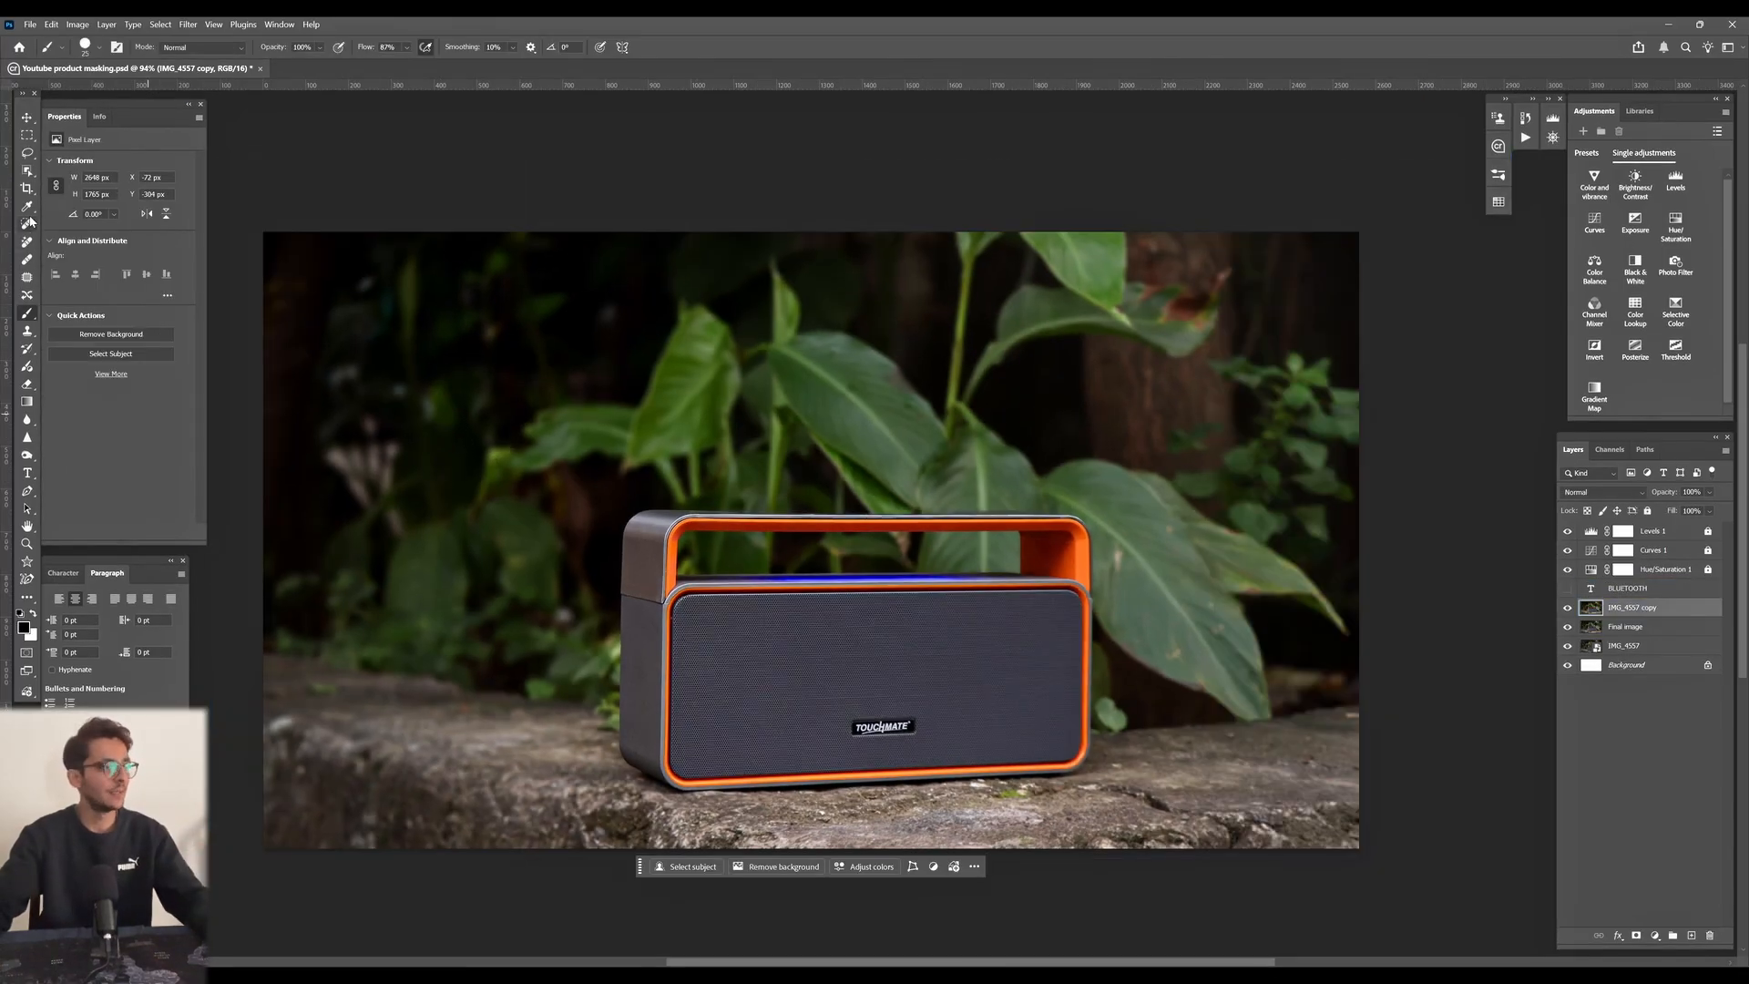
# - Select the speaker on the IMG_4557 copy layer, subtract the handle opening, and invert the selection to the background
pyautogui.press('w')
pyautogui.moveTo(616, 507); pyautogui.dragTo(1096, 794)
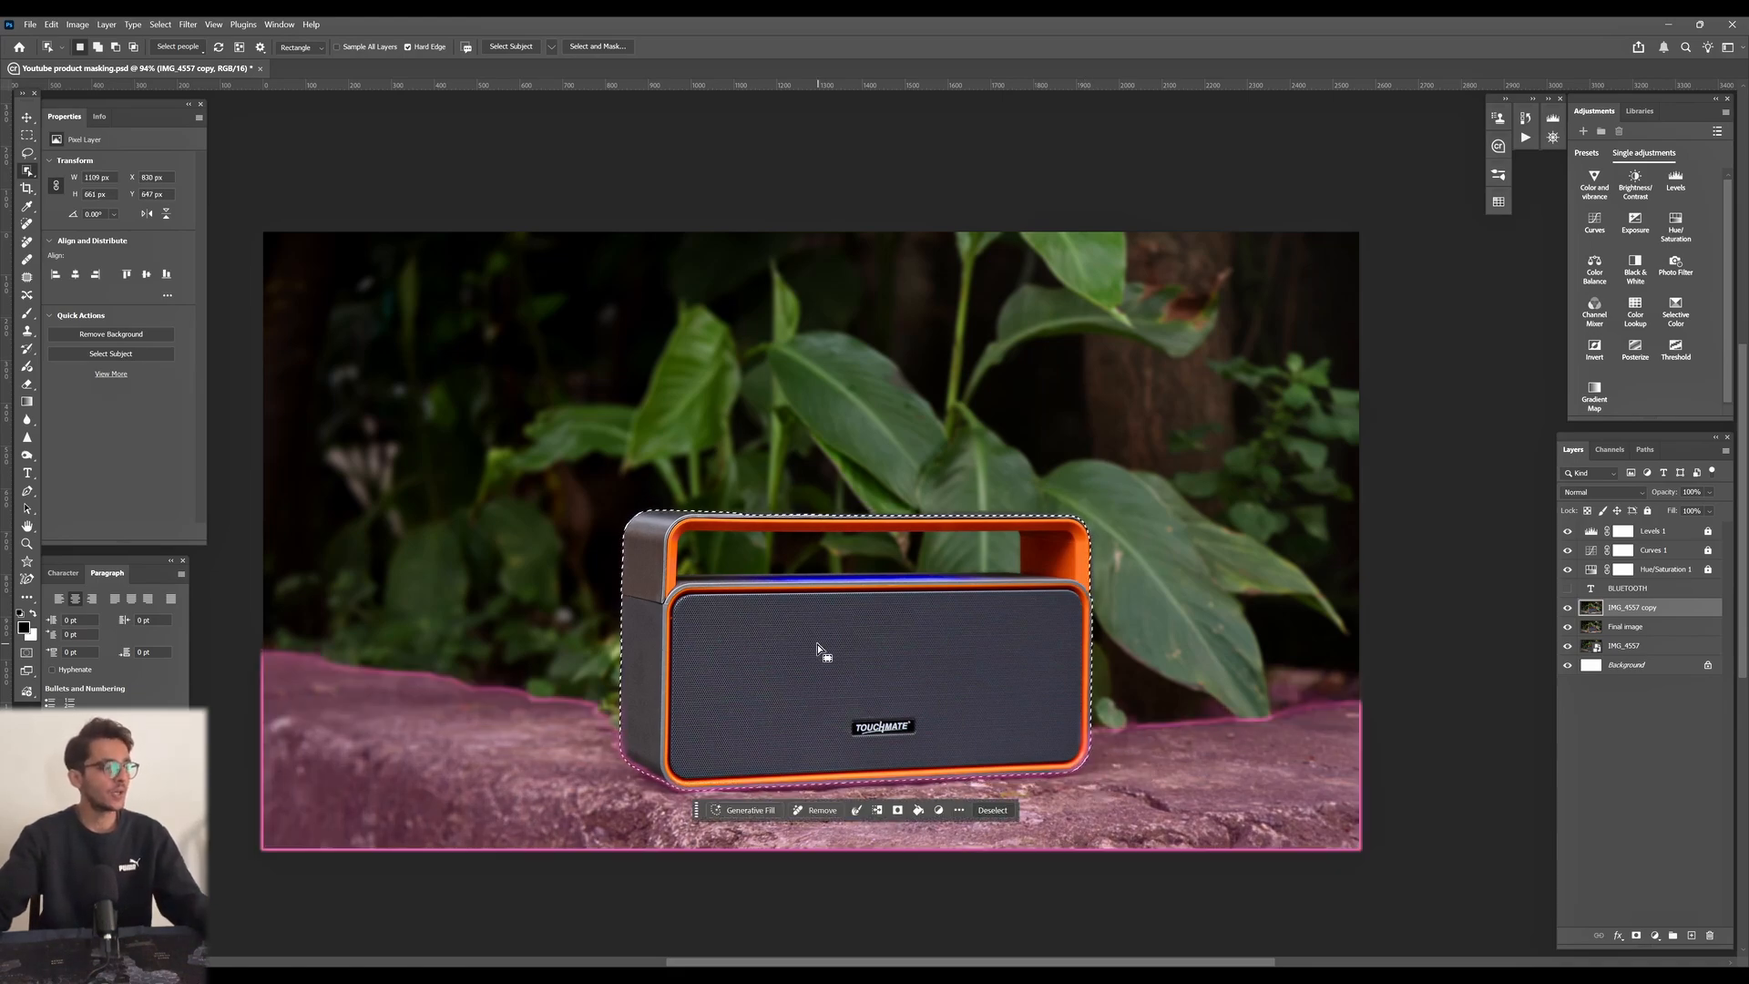
pyautogui.scroll(4, 817, 649)
pyautogui.moveTo(533, 430); pyautogui.dragTo(1254, 501)
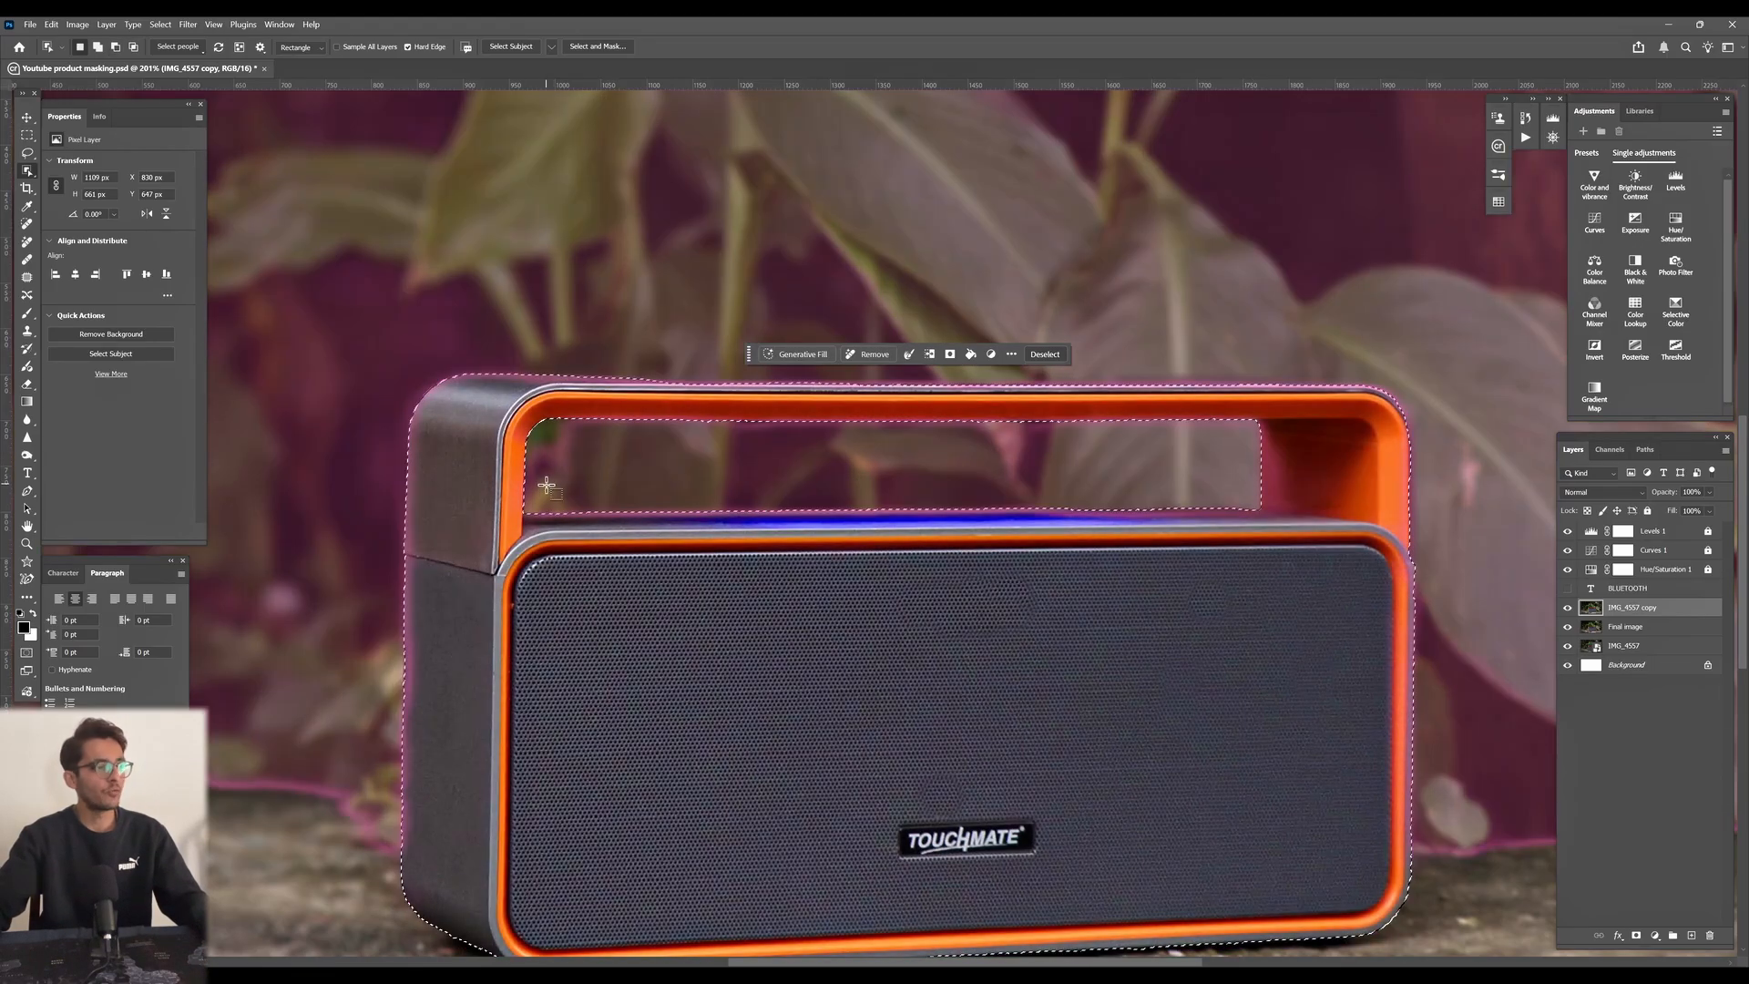
pyautogui.scroll(-4, 546, 486)
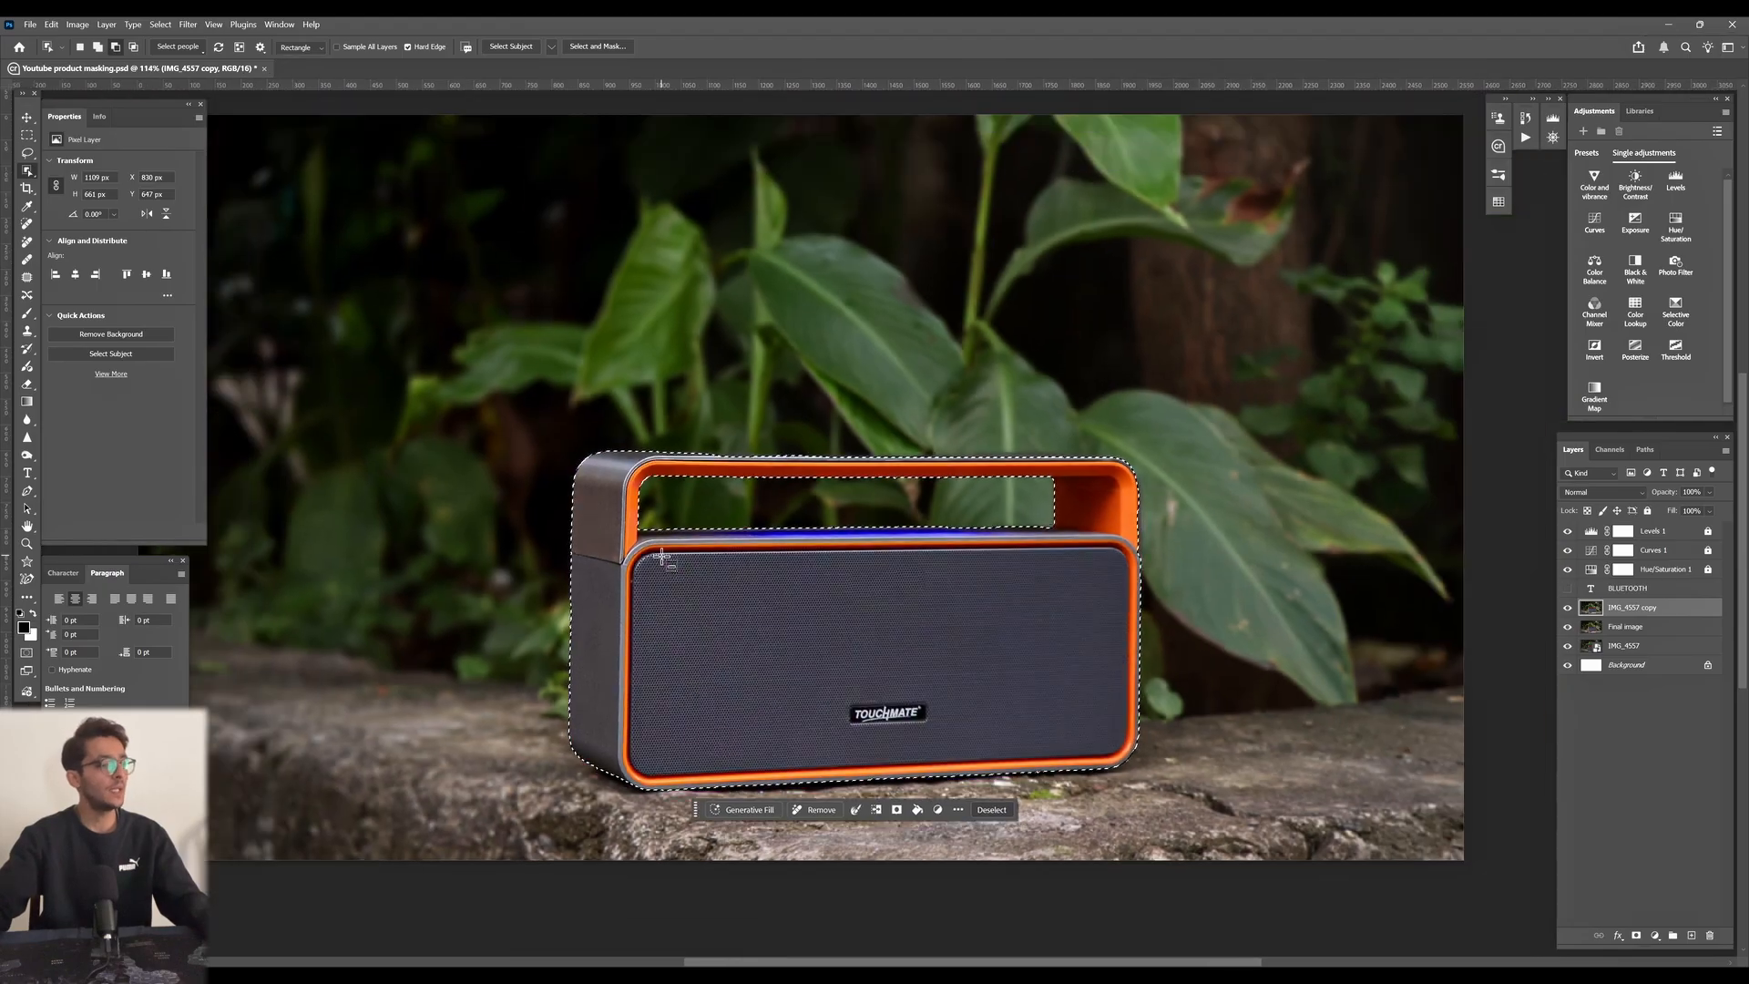
pyautogui.moveTo(972, 962); pyautogui.dragTo(926, 962)
pyautogui.scroll(-1, 1044, 677)
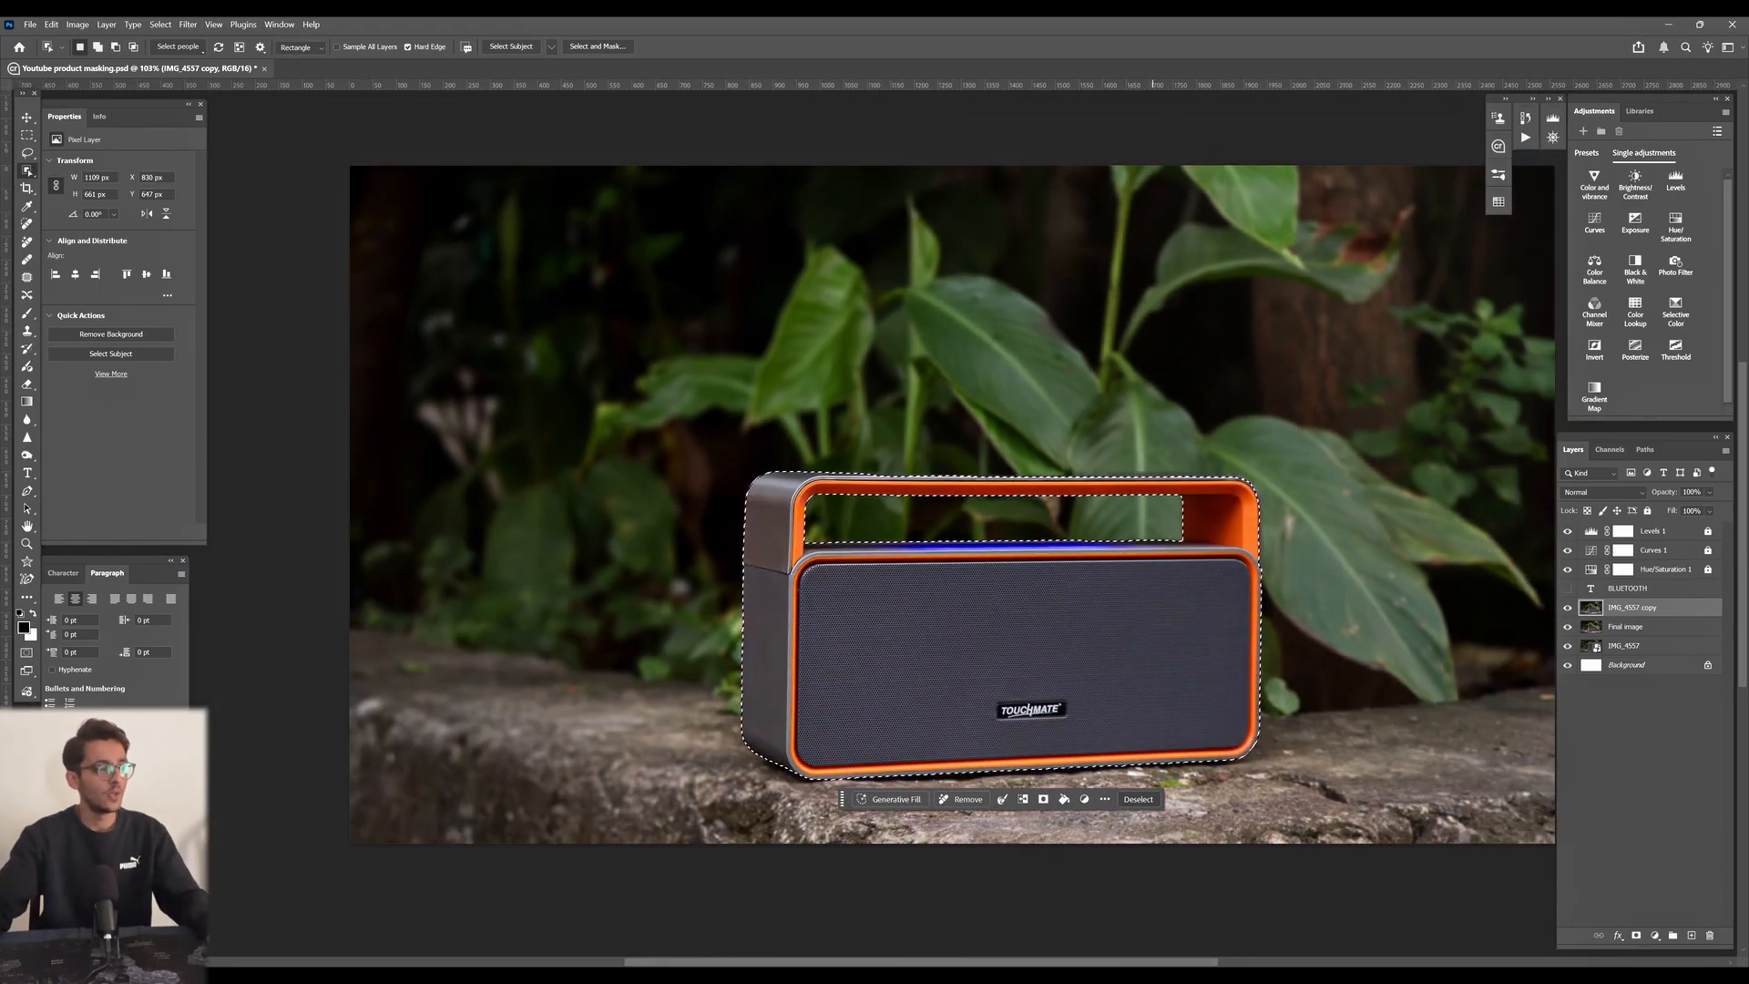
pyautogui.hscroll(2, 1066, 651)
pyautogui.scroll(1, 988, 637)
pyautogui.scroll(-1, 819, 409)
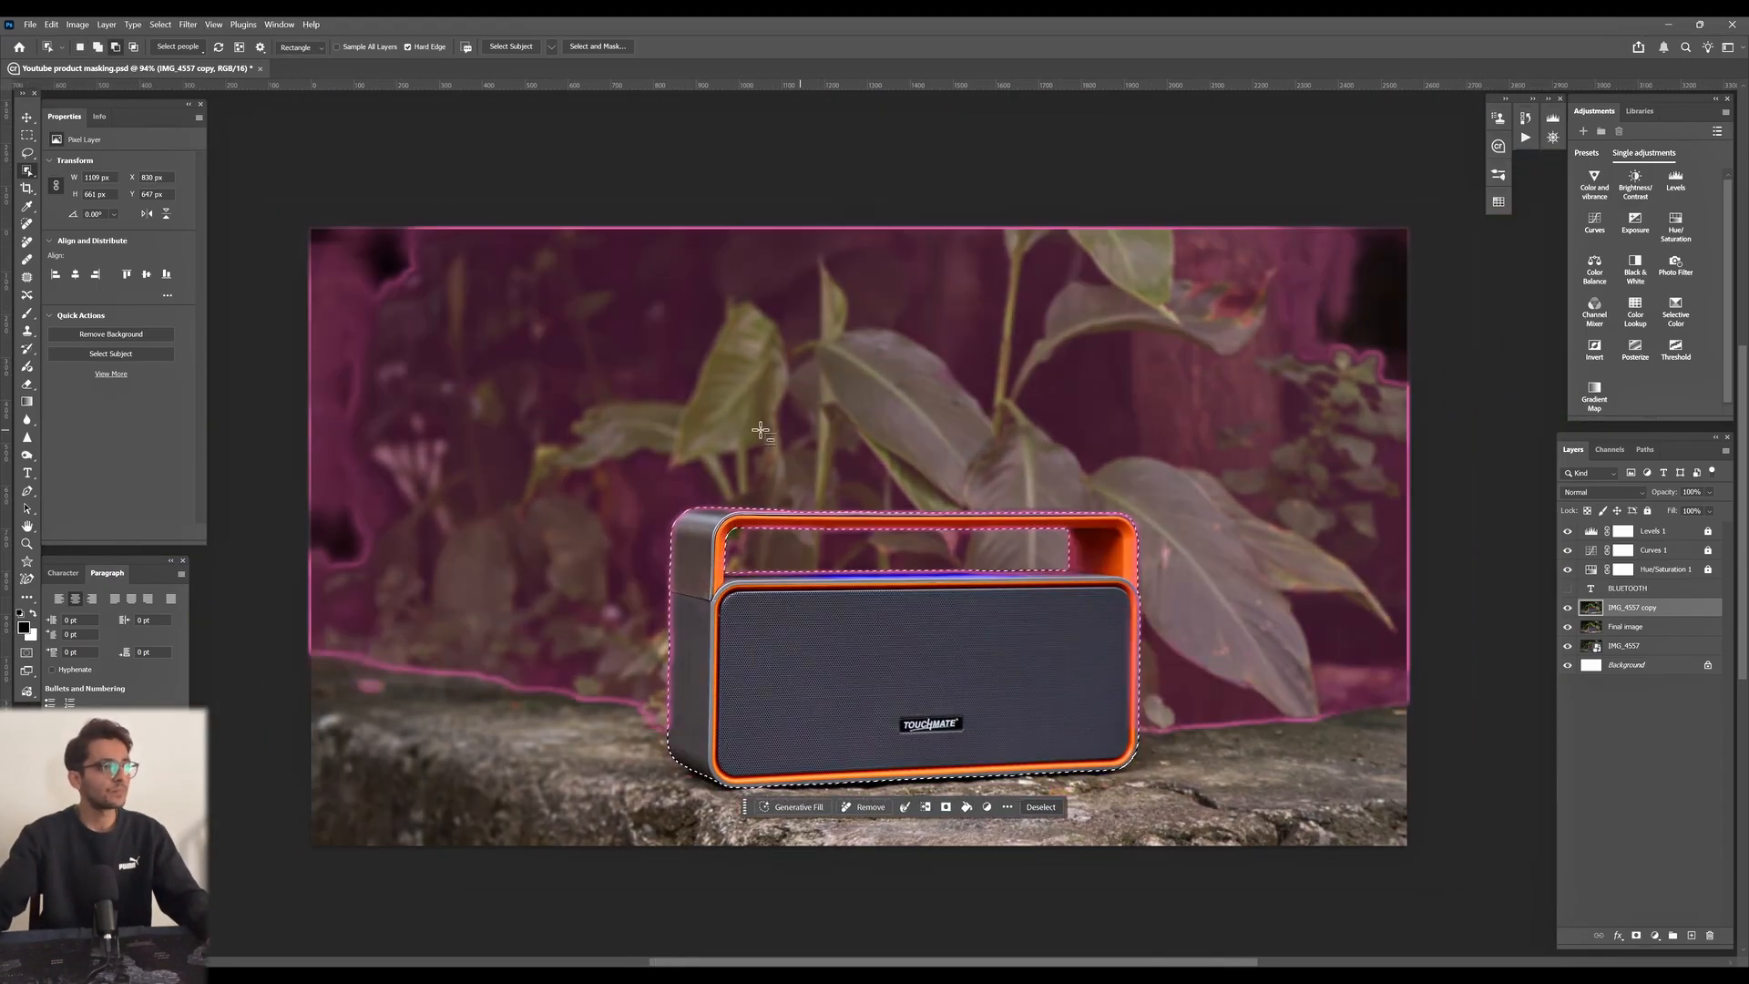
pyautogui.click(925, 807)
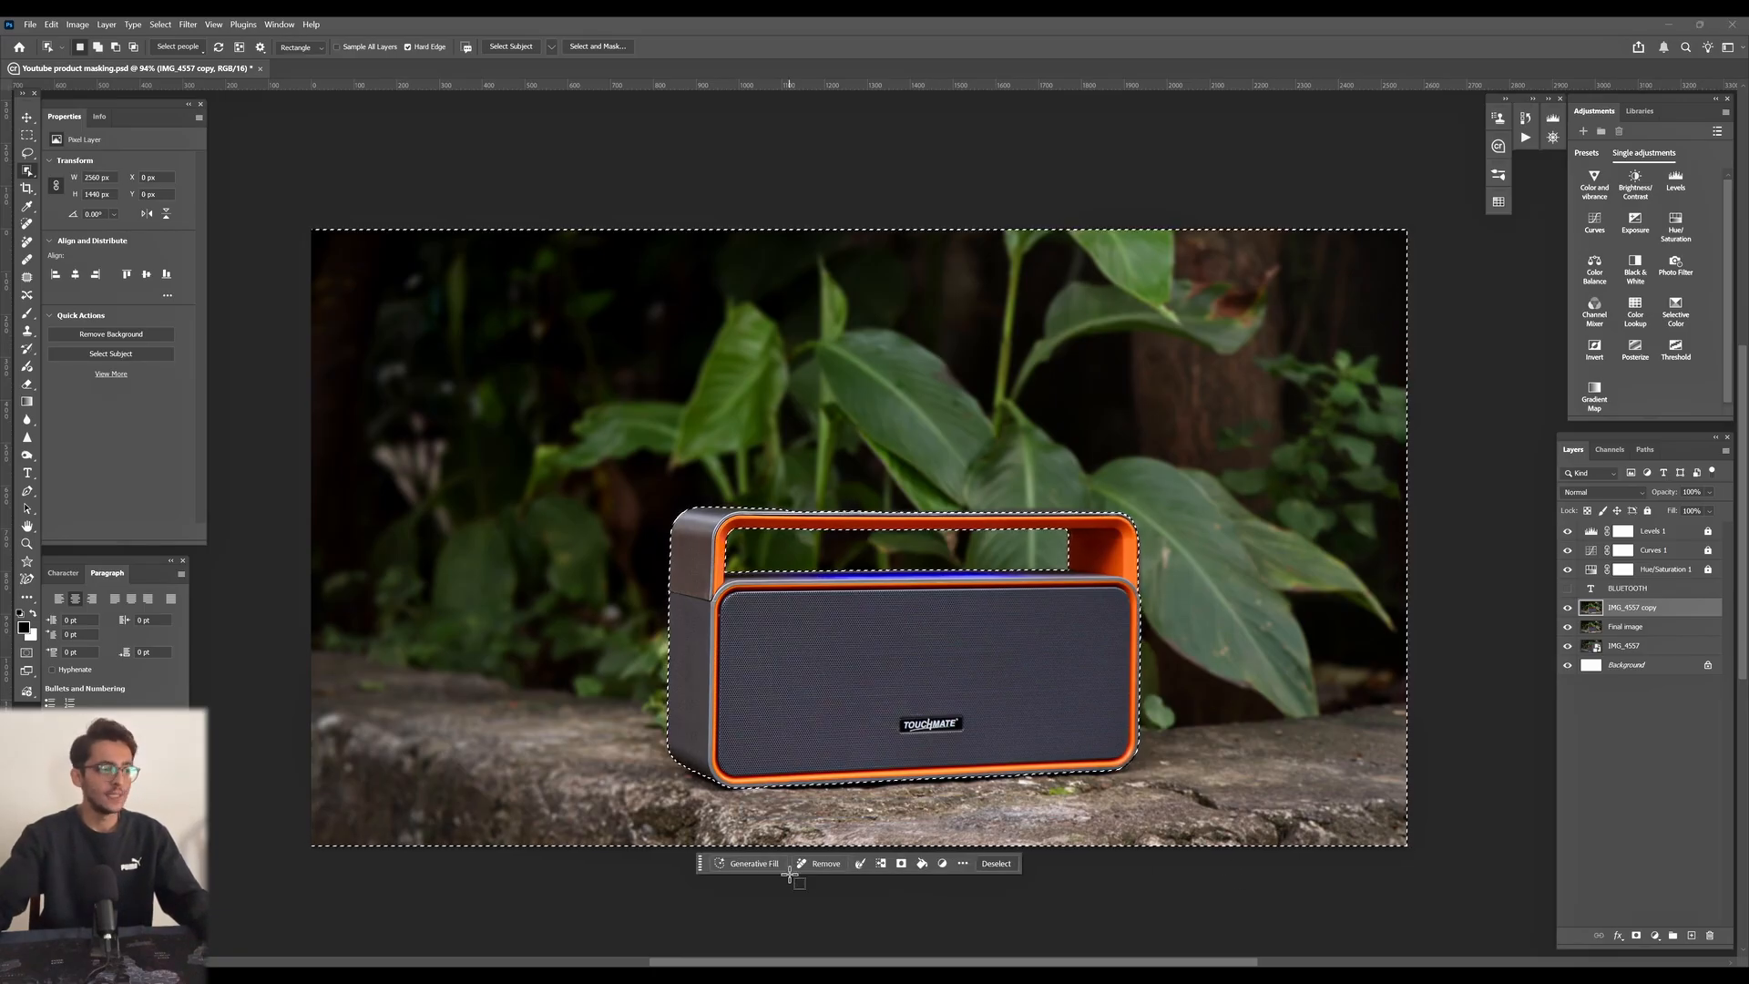
# - Generate "Ultra realistic, high definition rain with splash of water drops" in the background twice and choose variation 2 of 2
pyautogui.click(755, 865)
pyautogui.hotkey('ctrl', 'v')
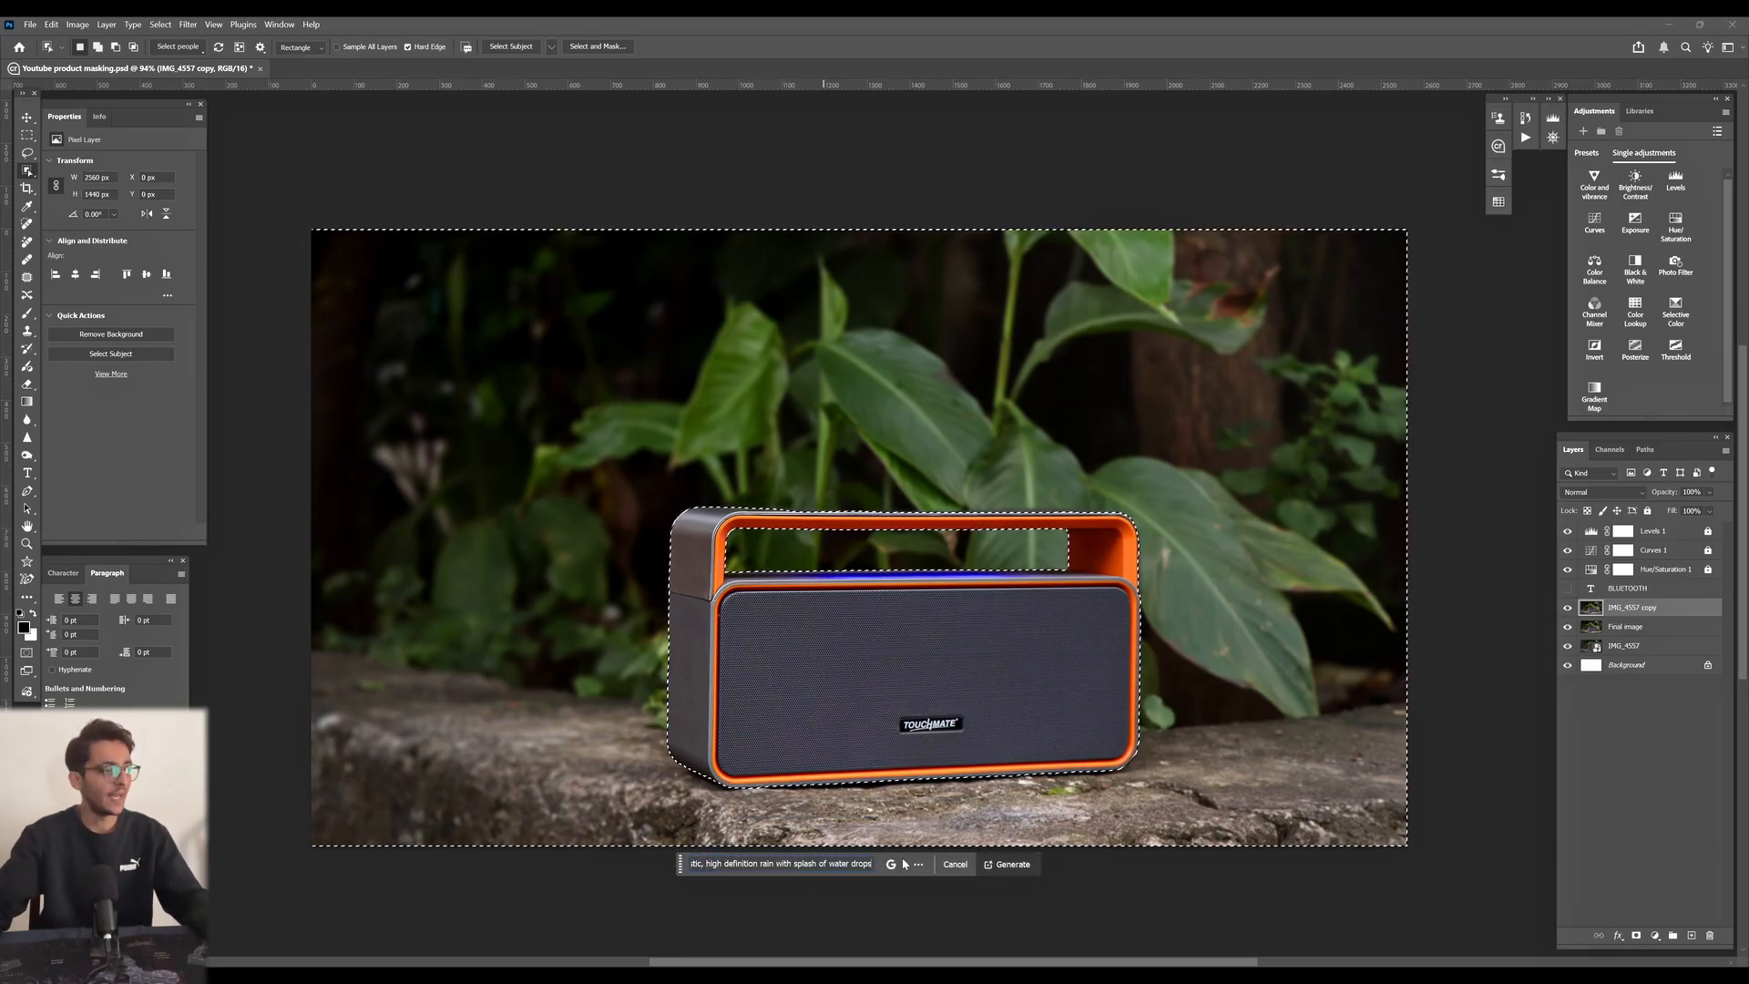
pyautogui.click(1013, 864)
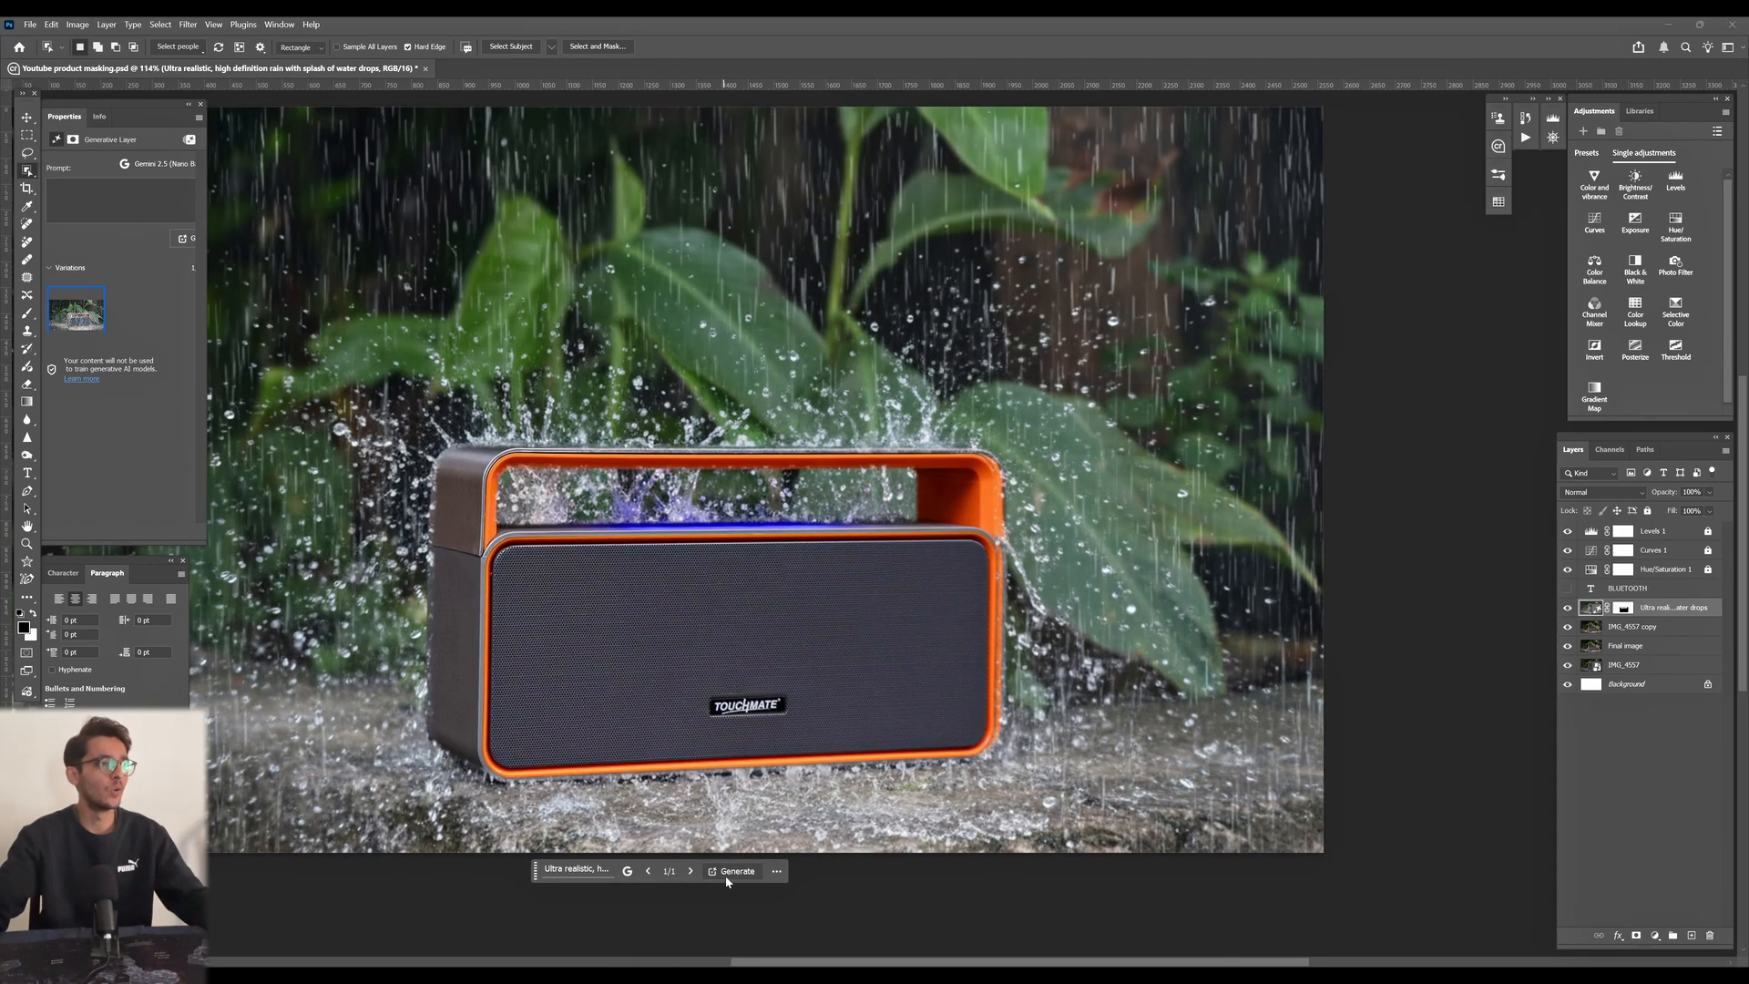
pyautogui.click(729, 872)
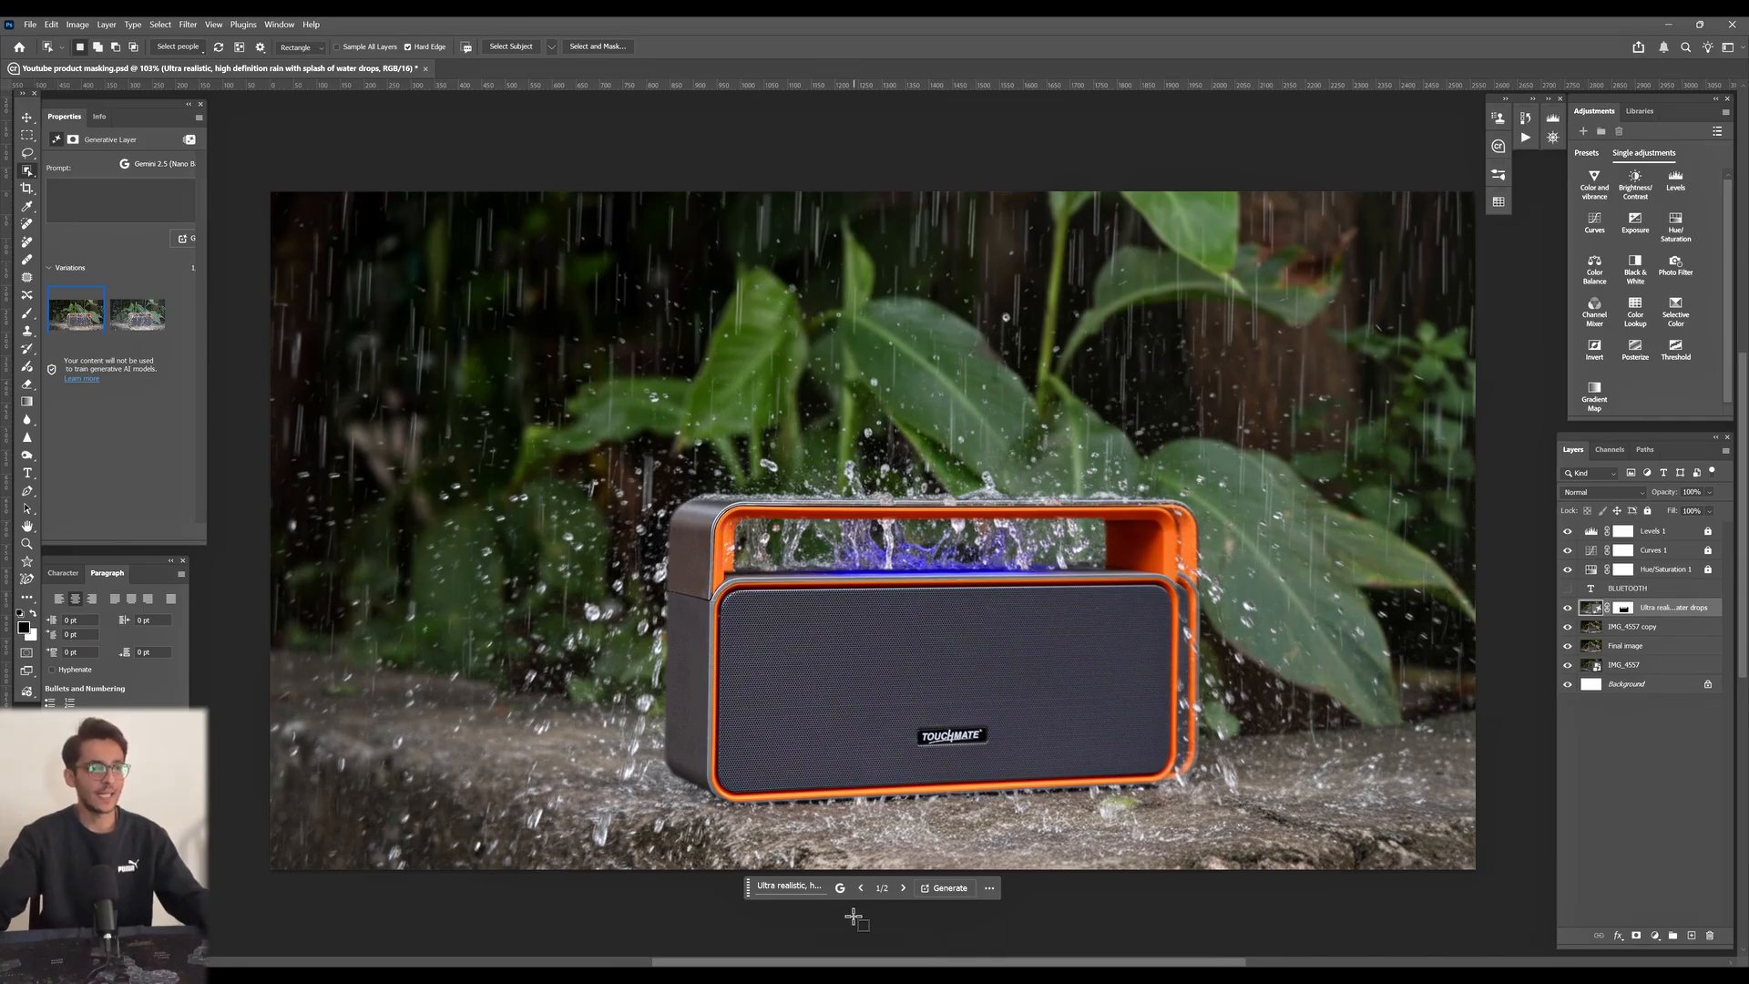
pyautogui.click(861, 888)
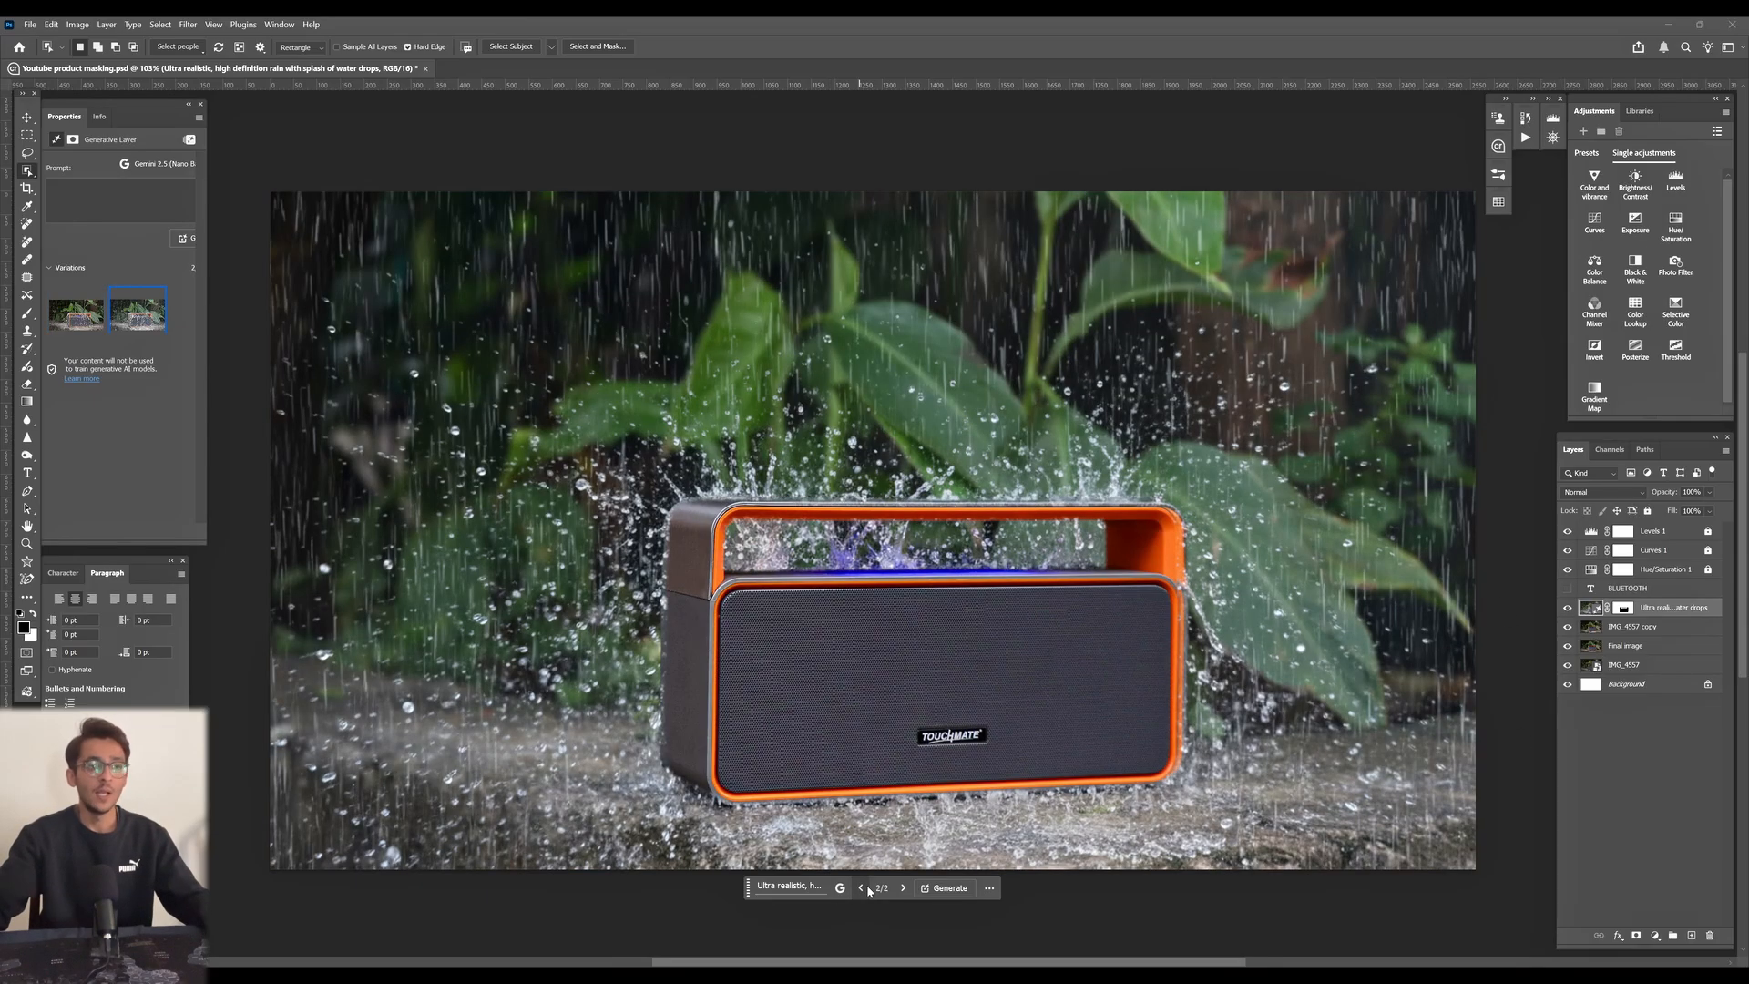
# - Compare blend modes on the generated rain layer and set it to Hard Light
pyautogui.click(1602, 491)
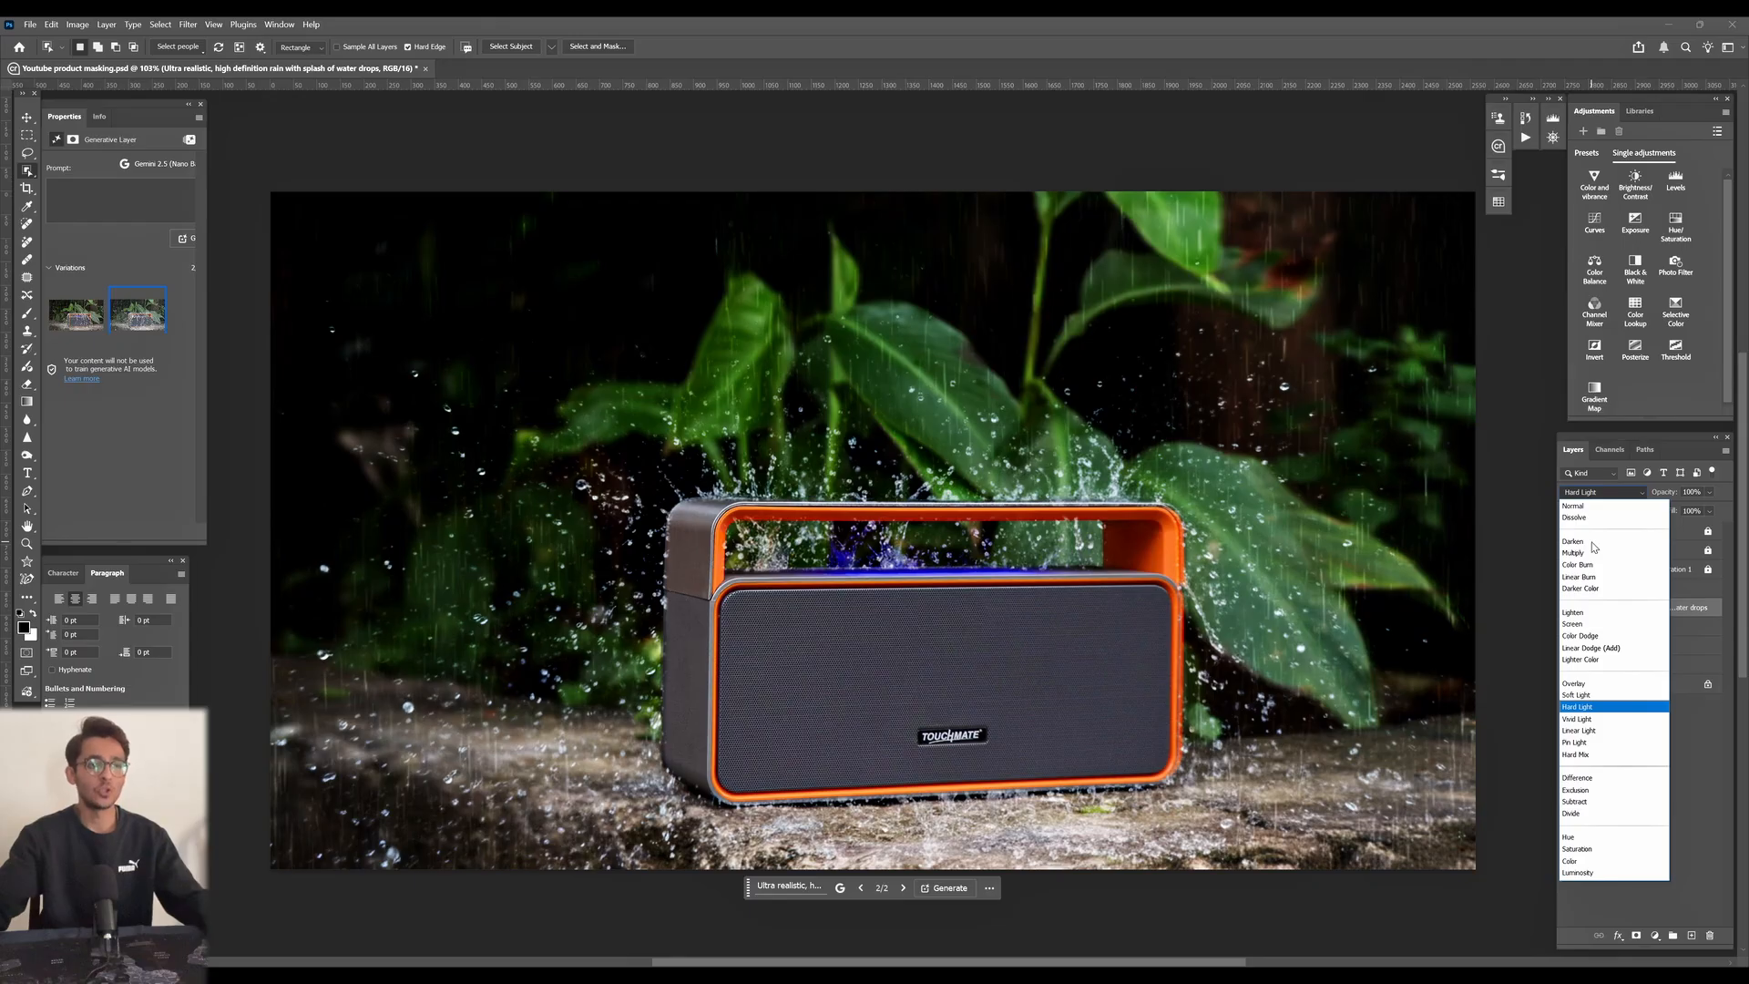
pyautogui.press('Down')
pyautogui.press('Down')
pyautogui.press('Down')
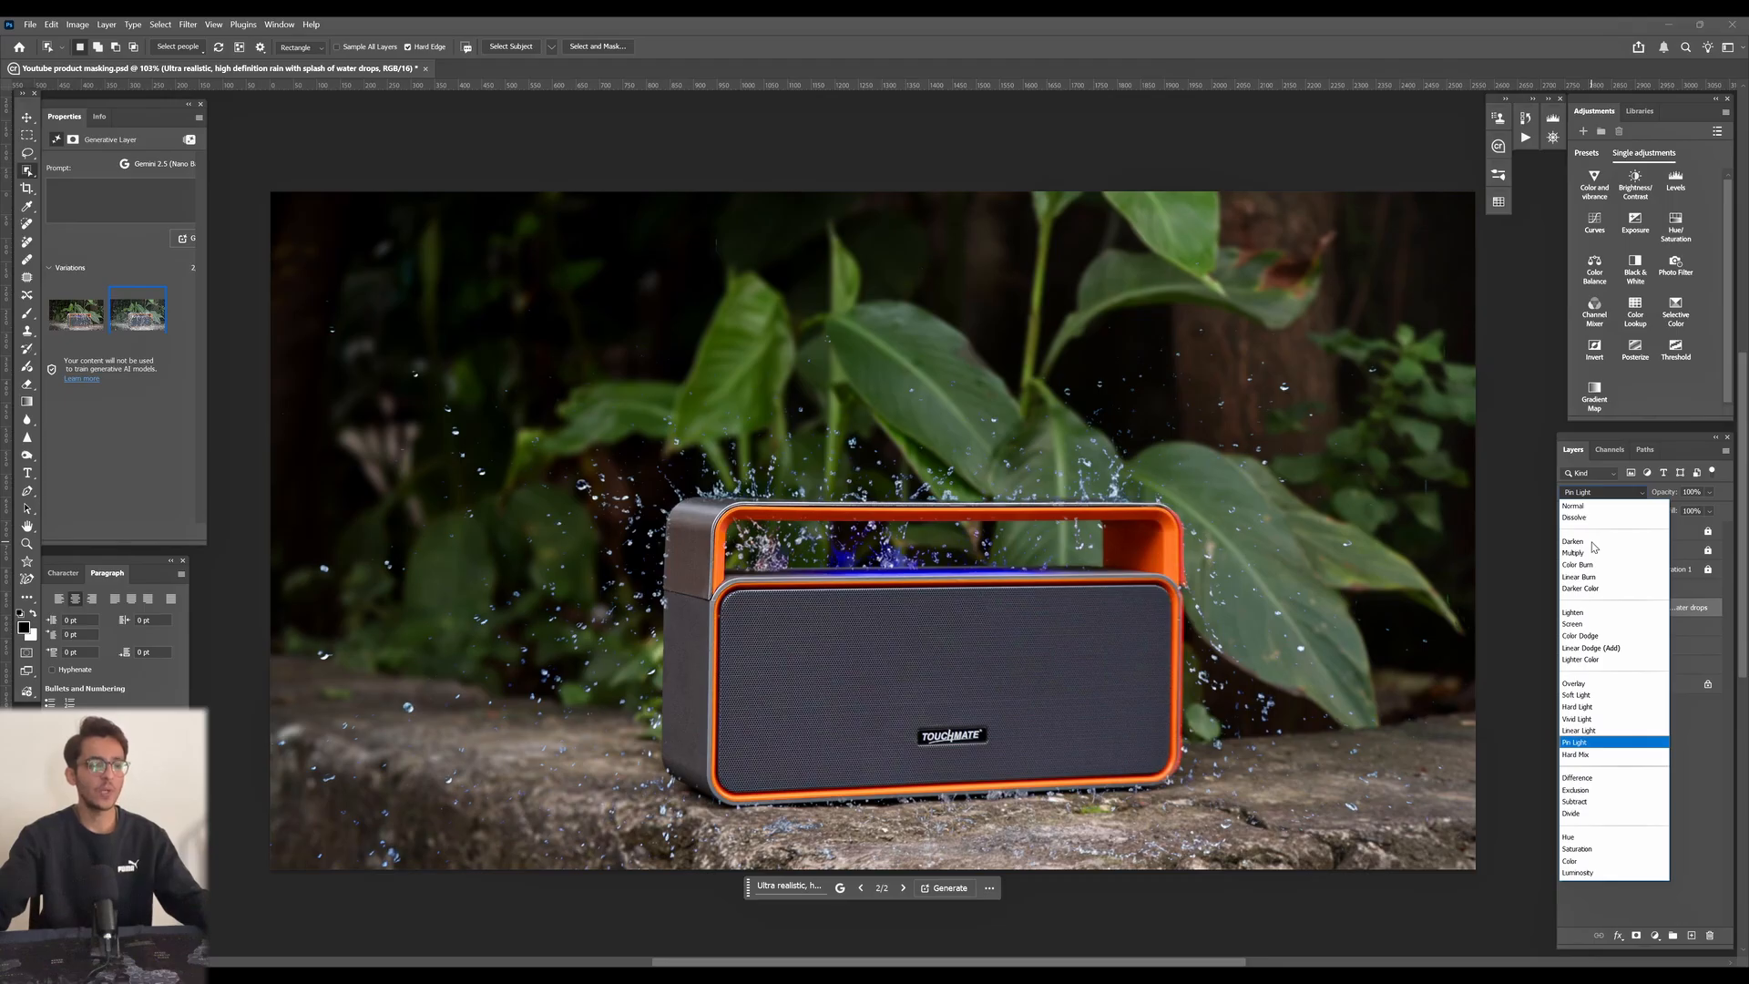
pyautogui.press('Up')
pyautogui.press('Up')
pyautogui.press('Up')
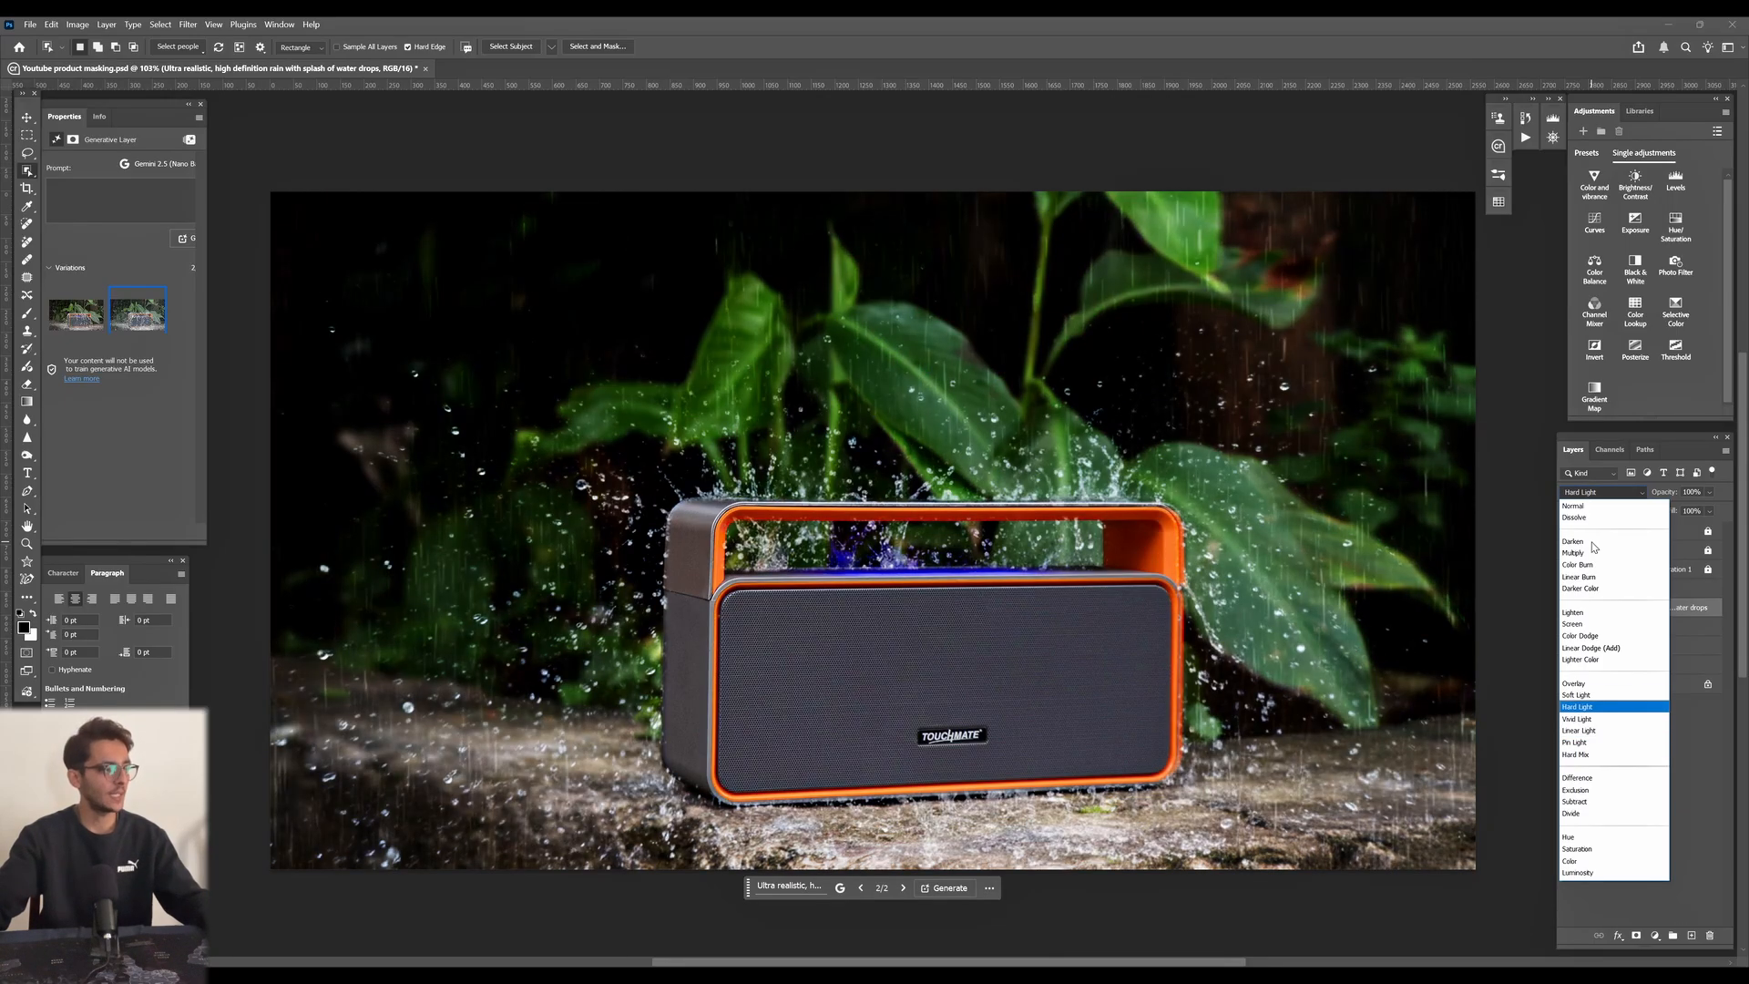
pyautogui.press('Return')
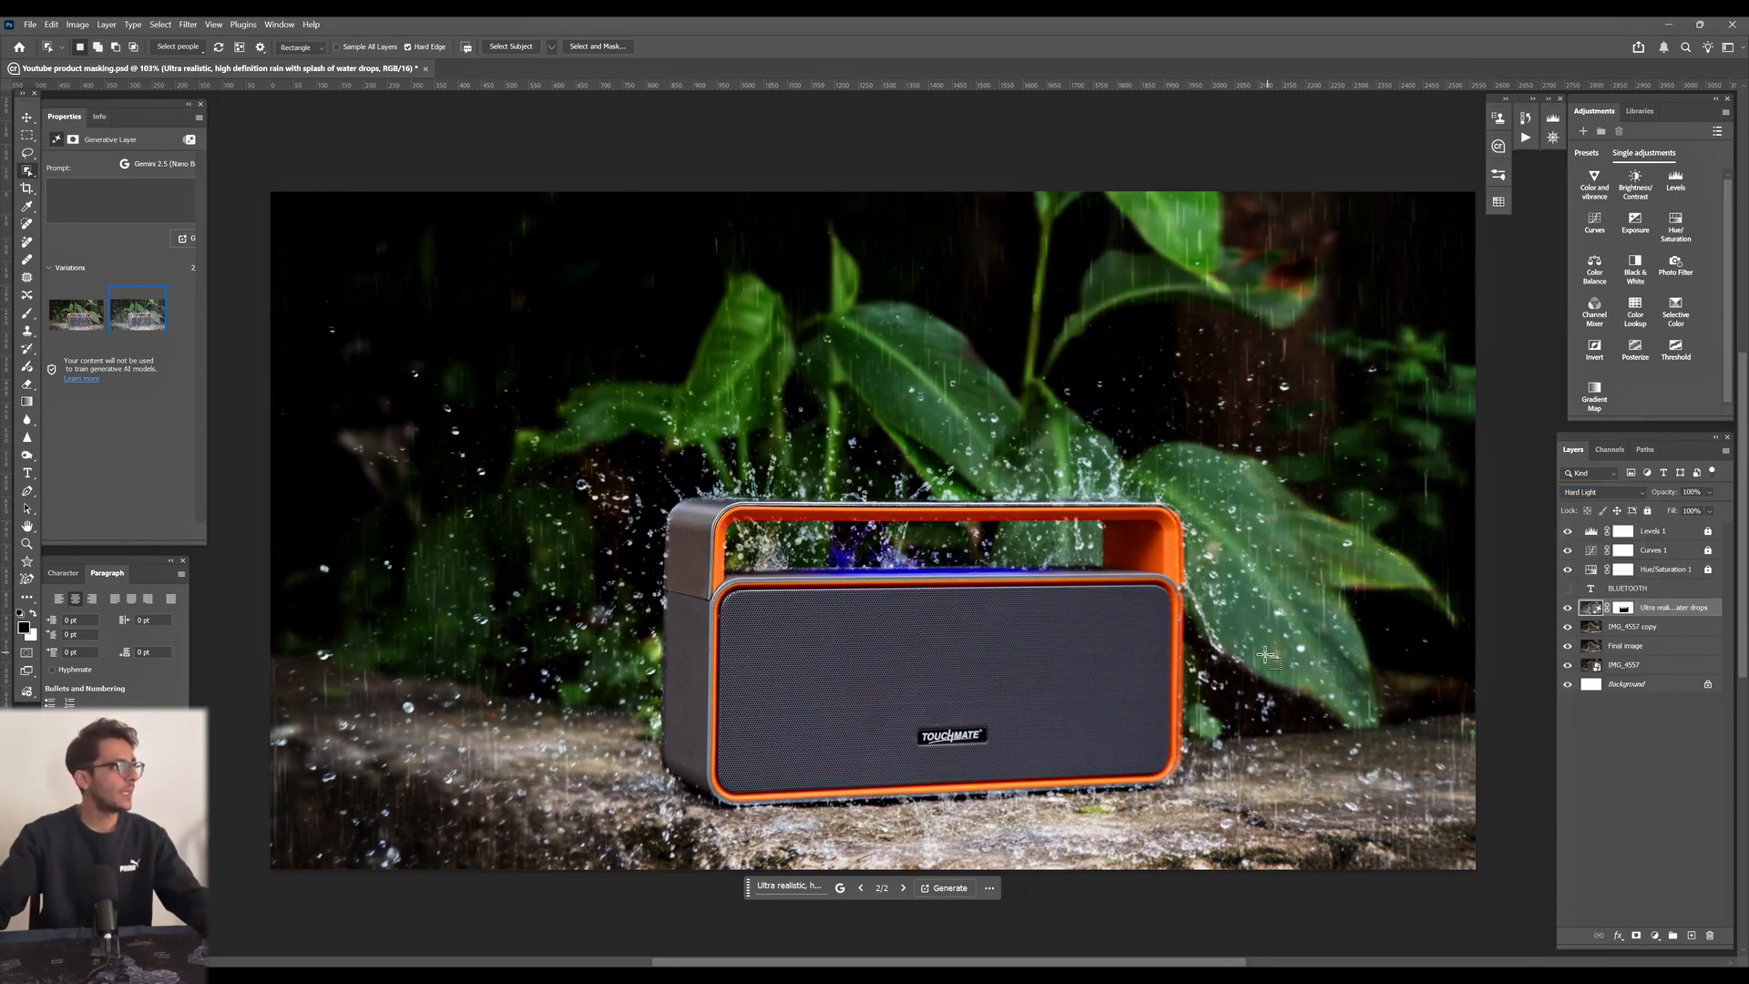
# - Rasterize the generated rain layer and remove the water specks along the speaker's right edge with the Spot Healing Brush
pyautogui.scroll(4, 1214, 675)
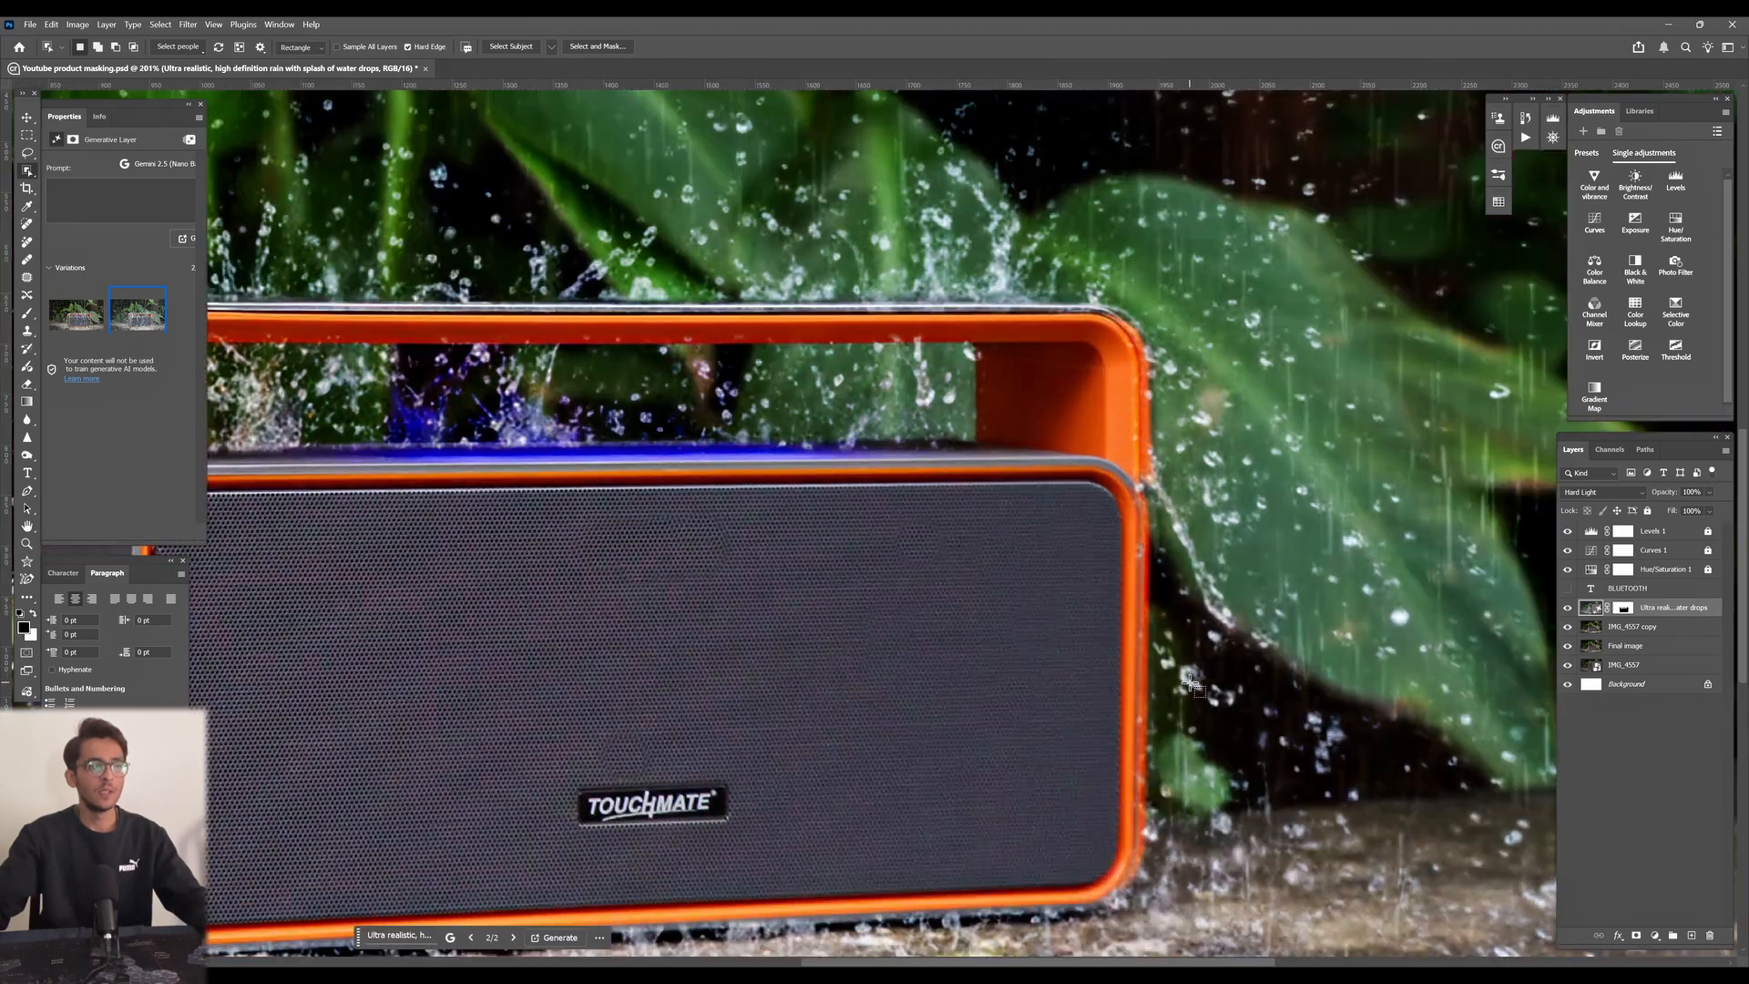
pyautogui.click(1622, 608)
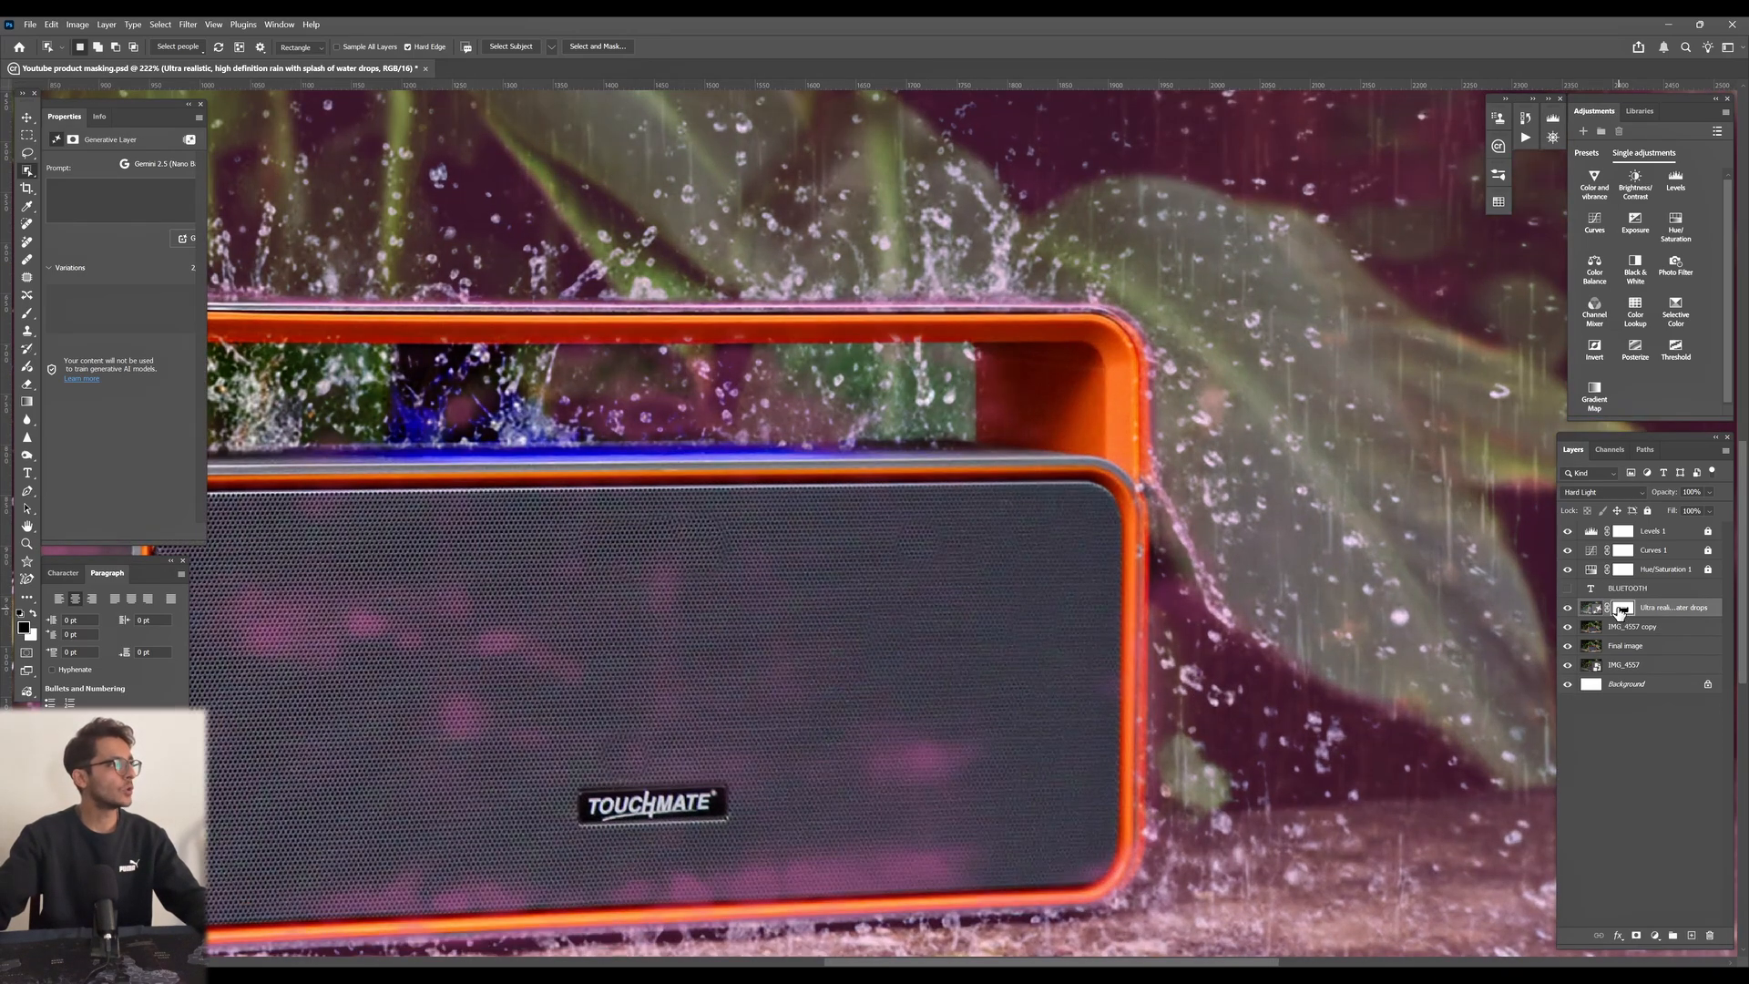
pyautogui.press('s')
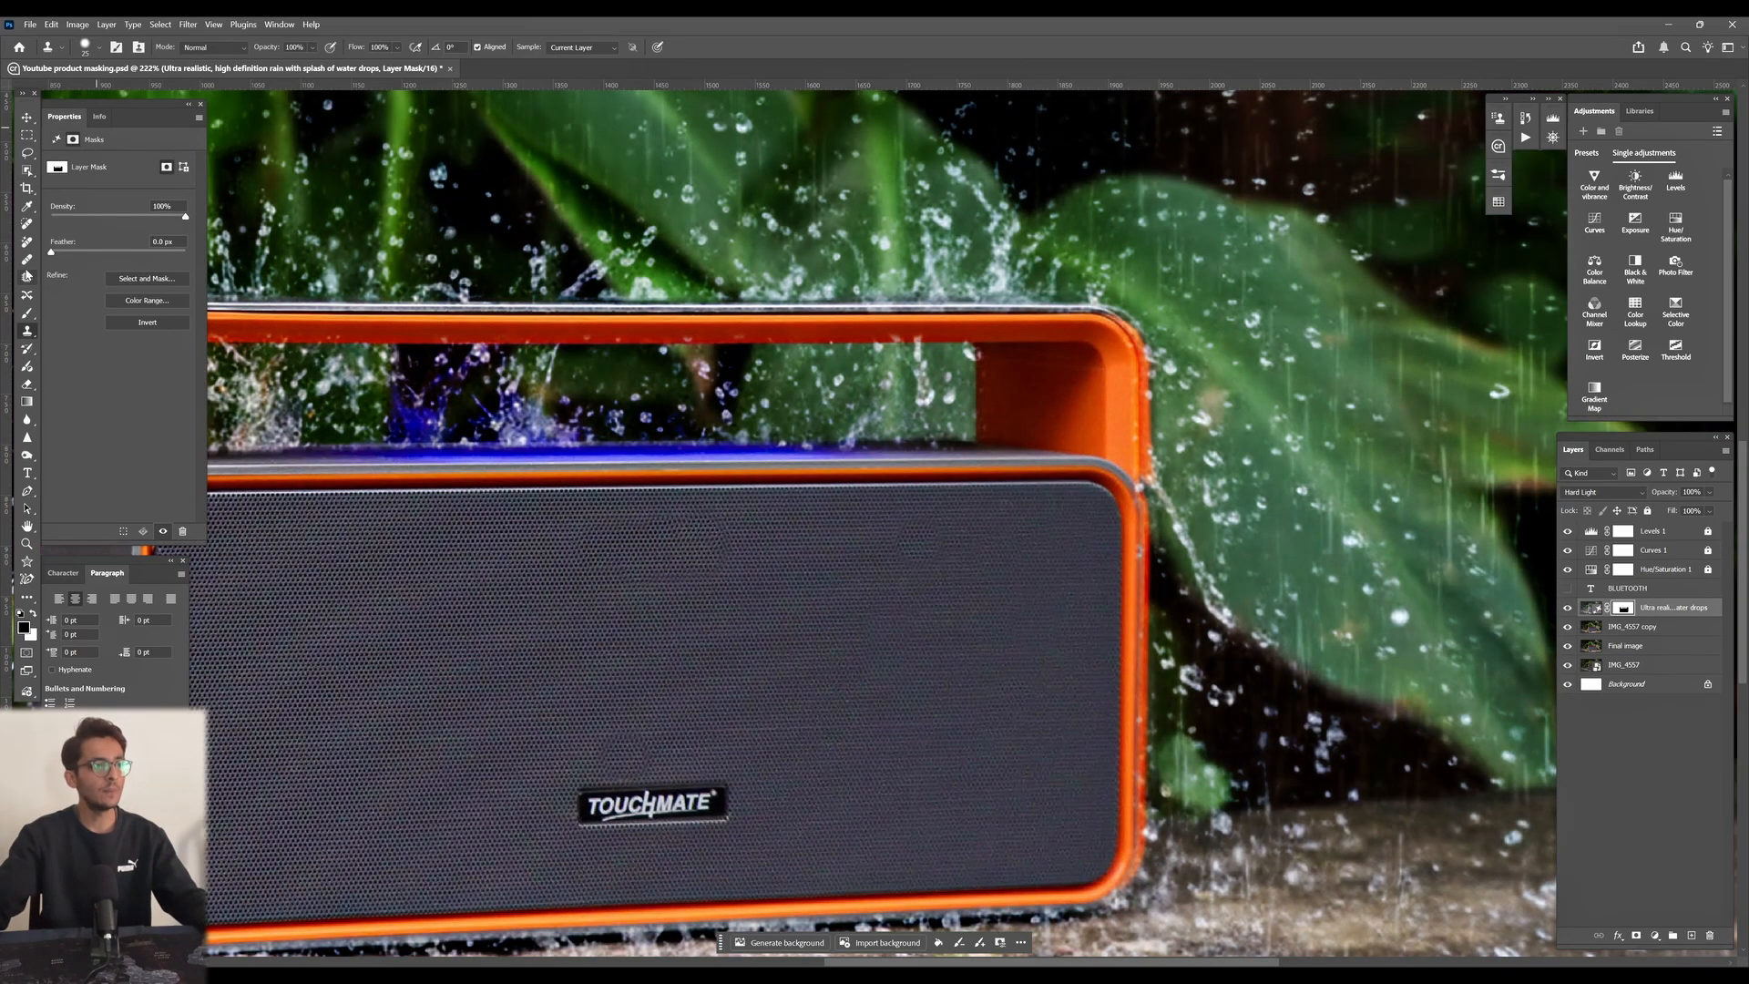
pyautogui.click(26, 223)
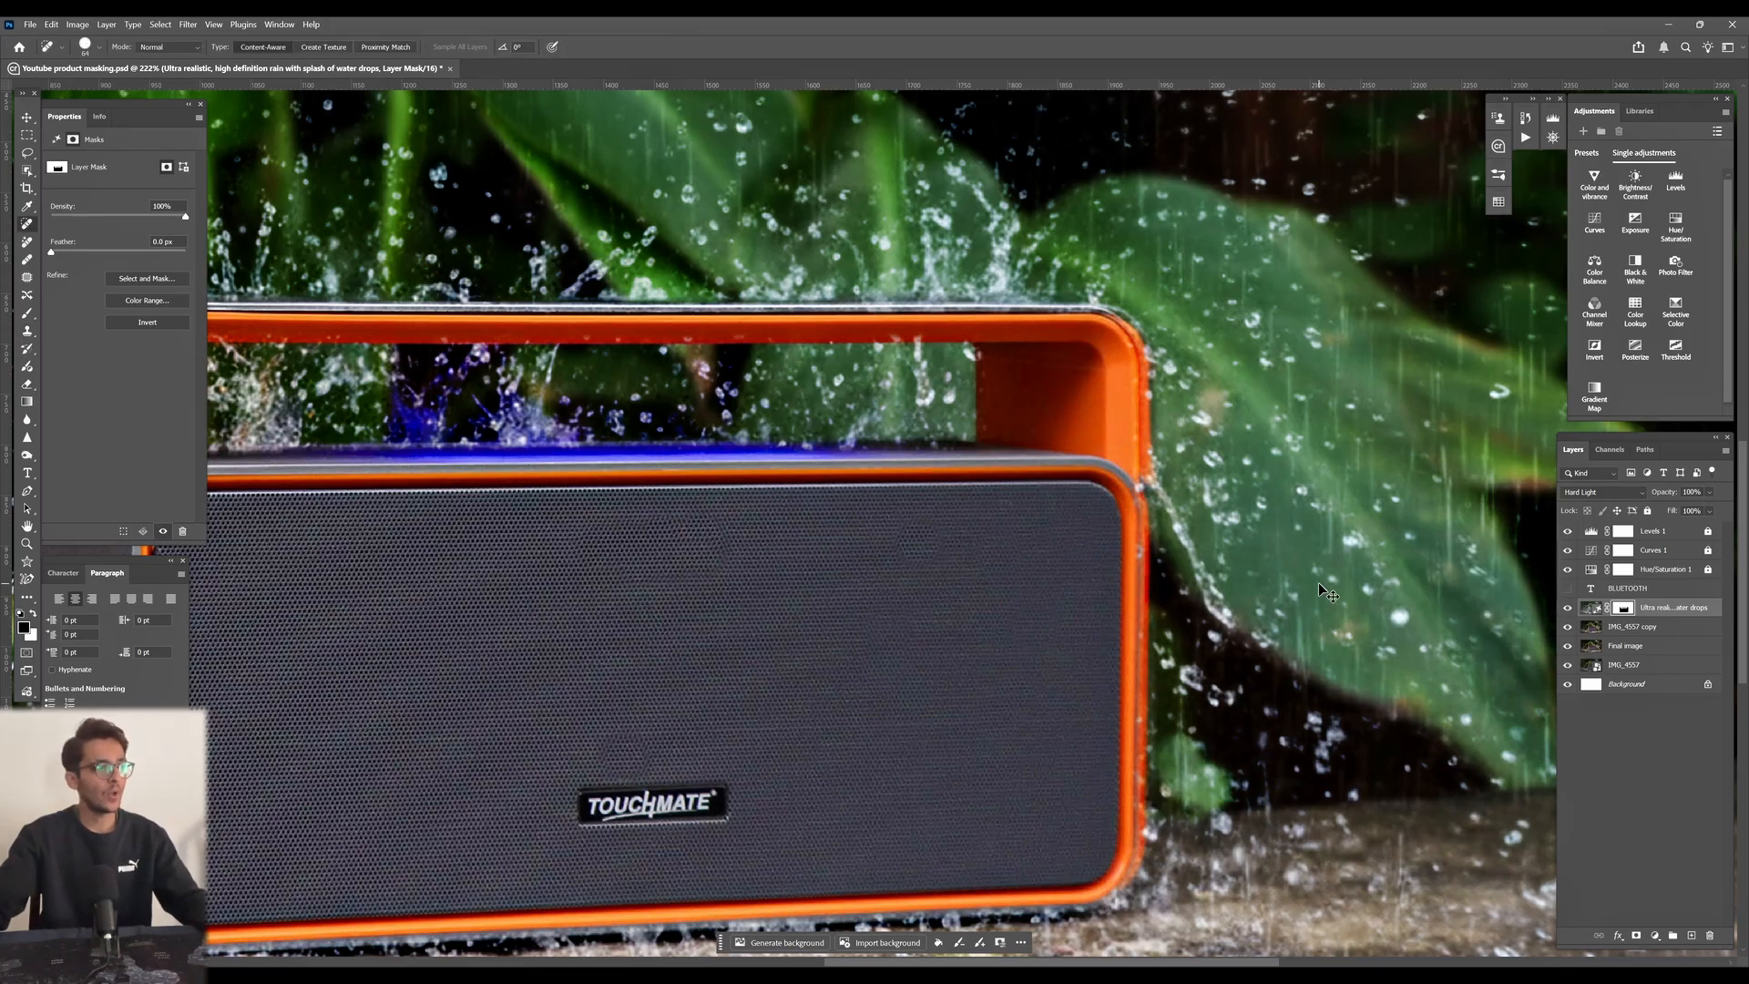
pyautogui.click(1590, 608)
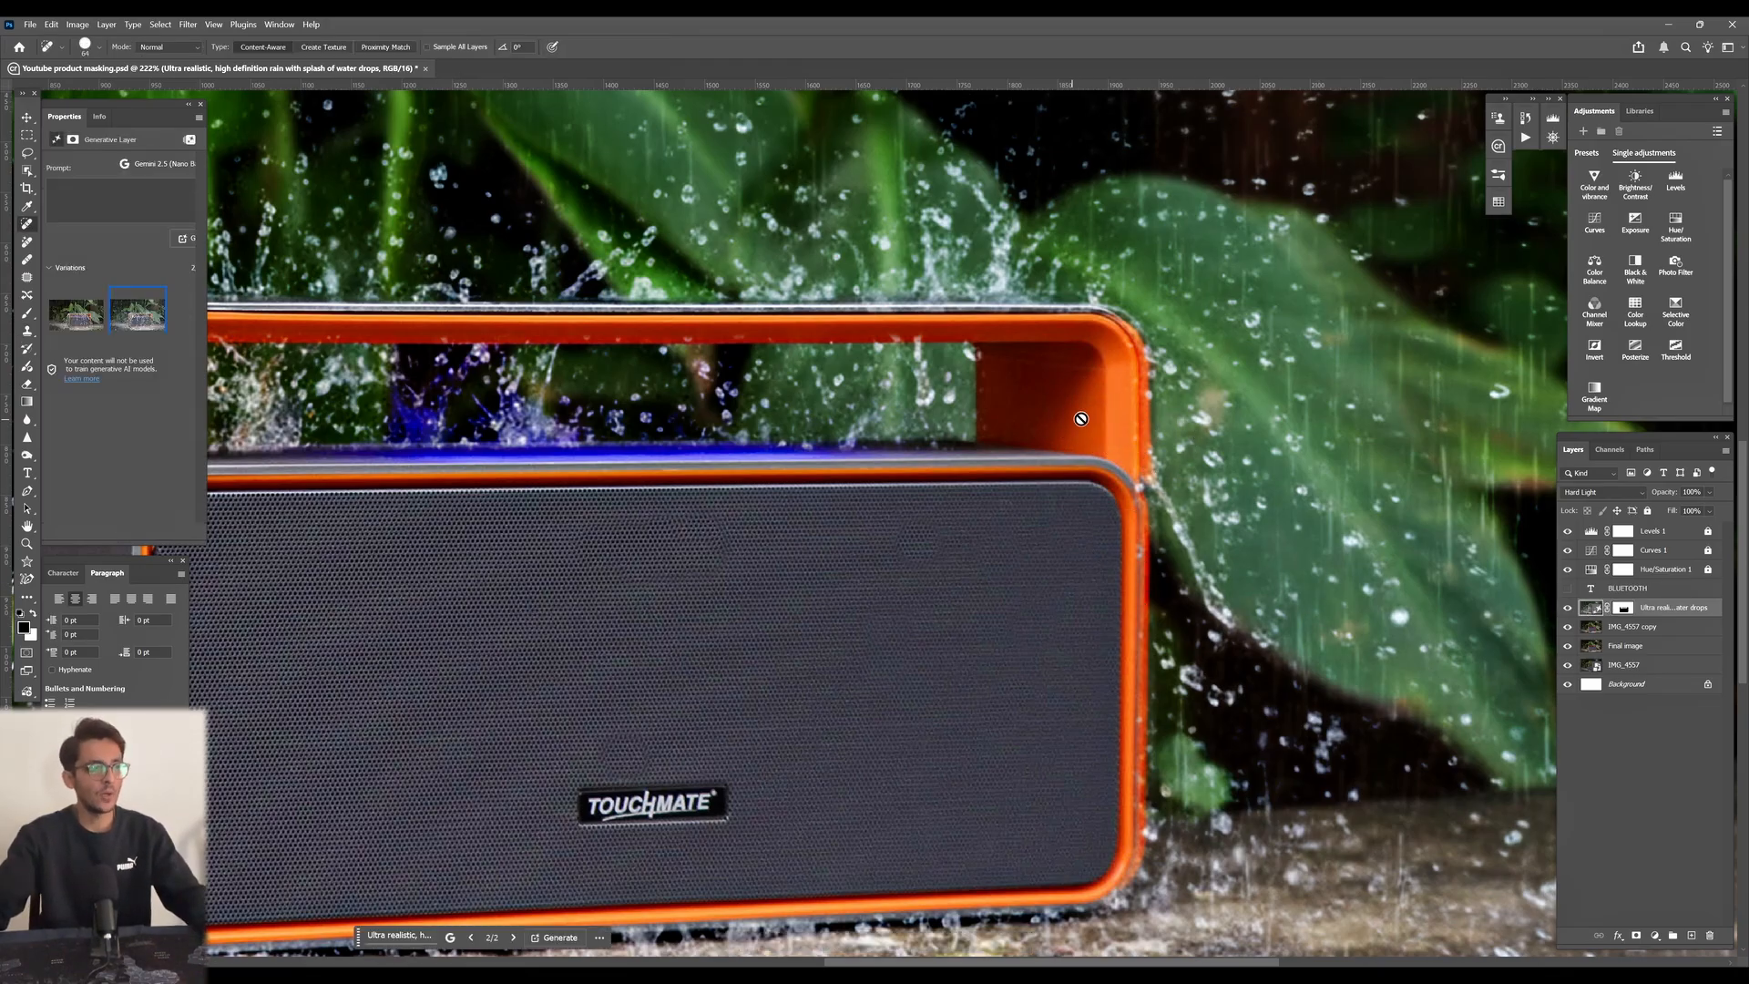
pyautogui.click(1140, 430)
pyautogui.press('Return')
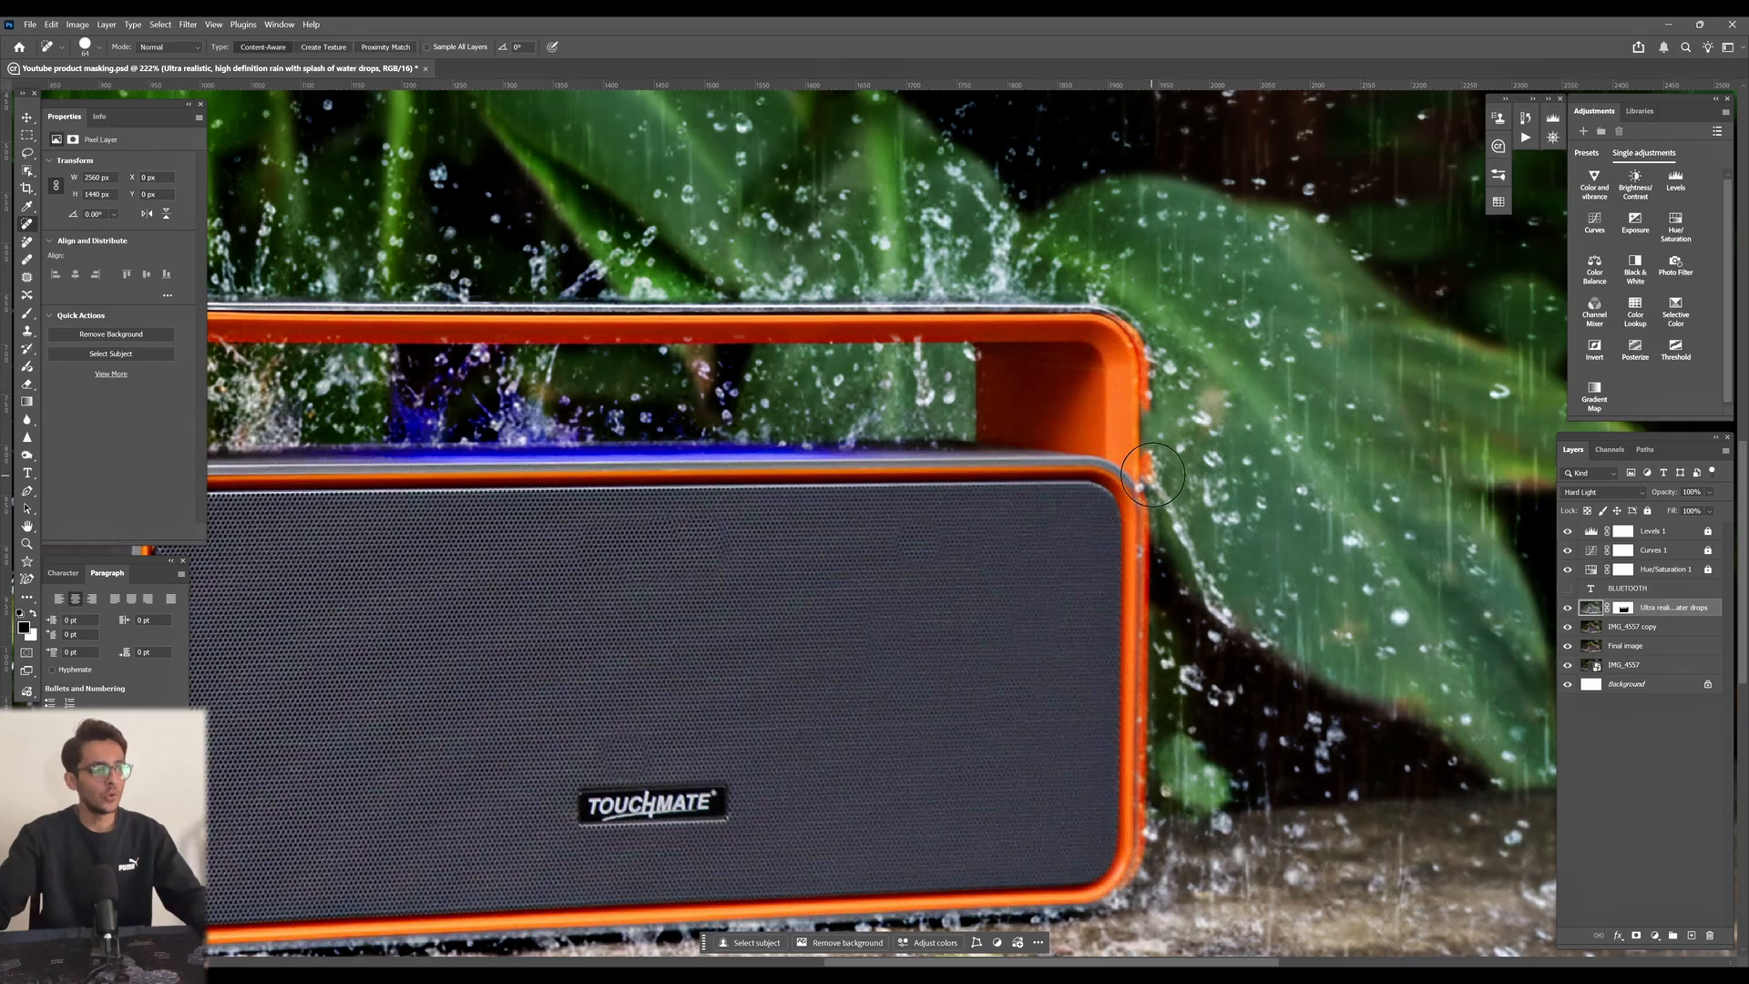
pyautogui.moveTo(1153, 474); pyautogui.dragTo(1153, 505)
pyautogui.click(1157, 531)
pyautogui.click(1150, 569)
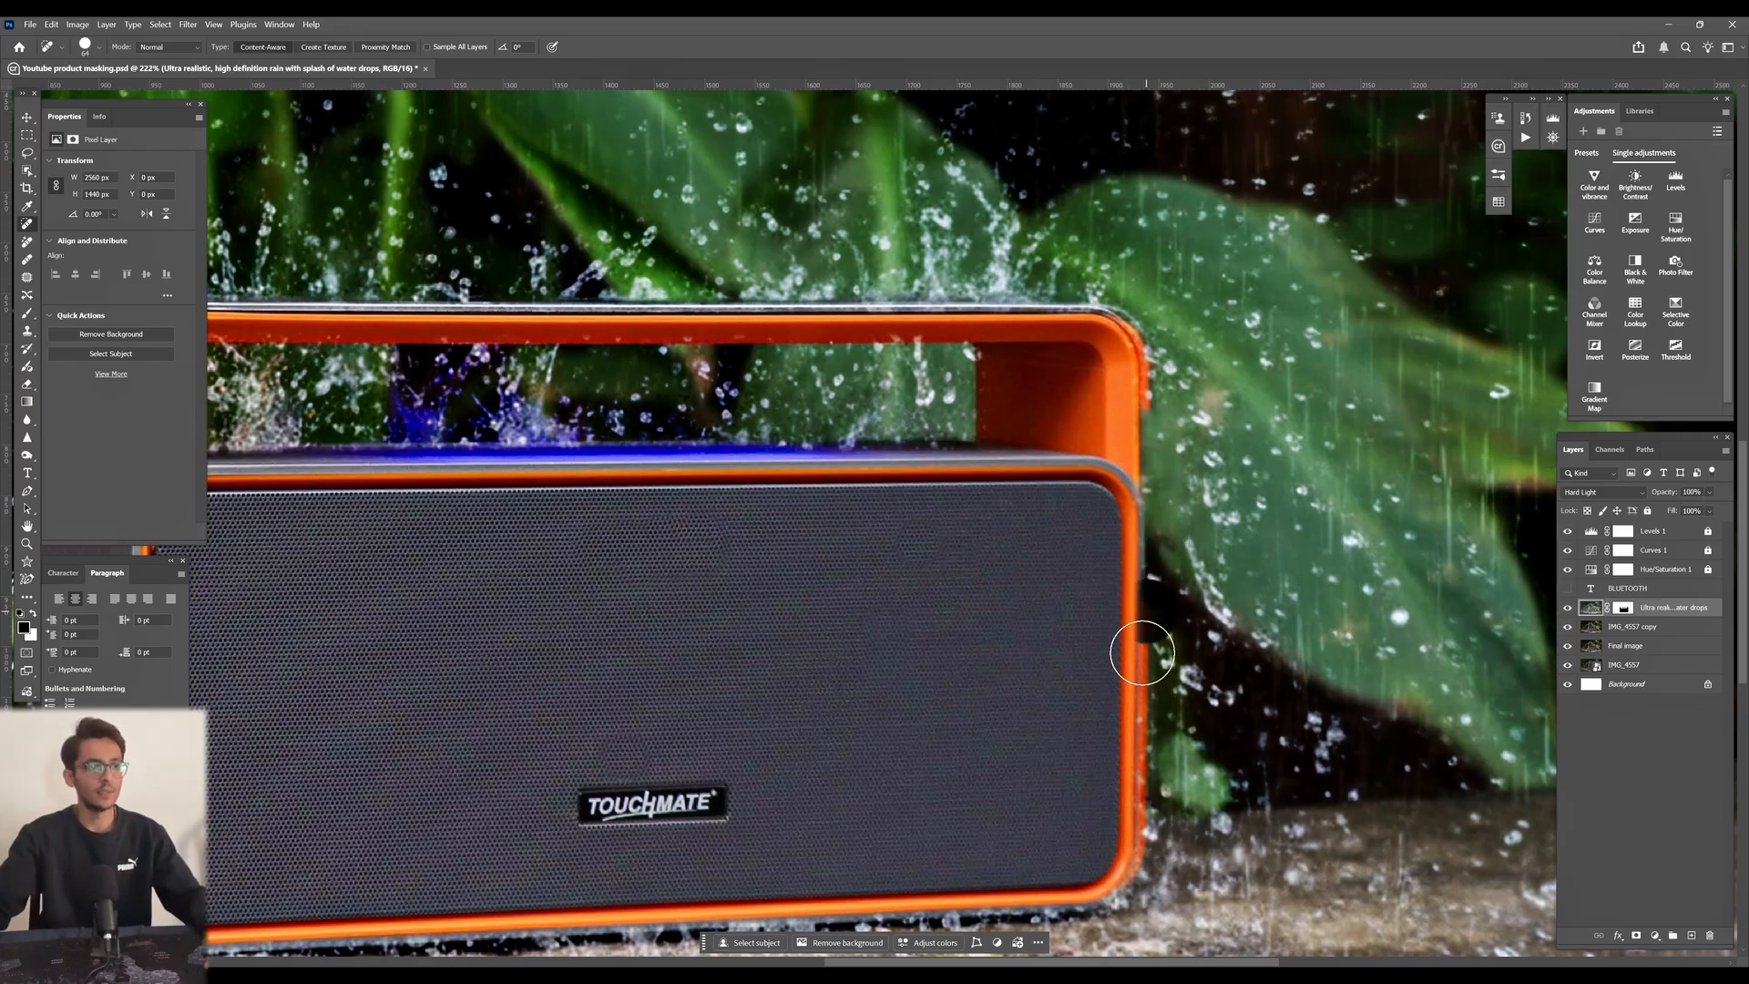
# - Reduce the rain layer's fill to 71%
pyautogui.hotkey('ctrl', '0')
pyautogui.click(27, 117)
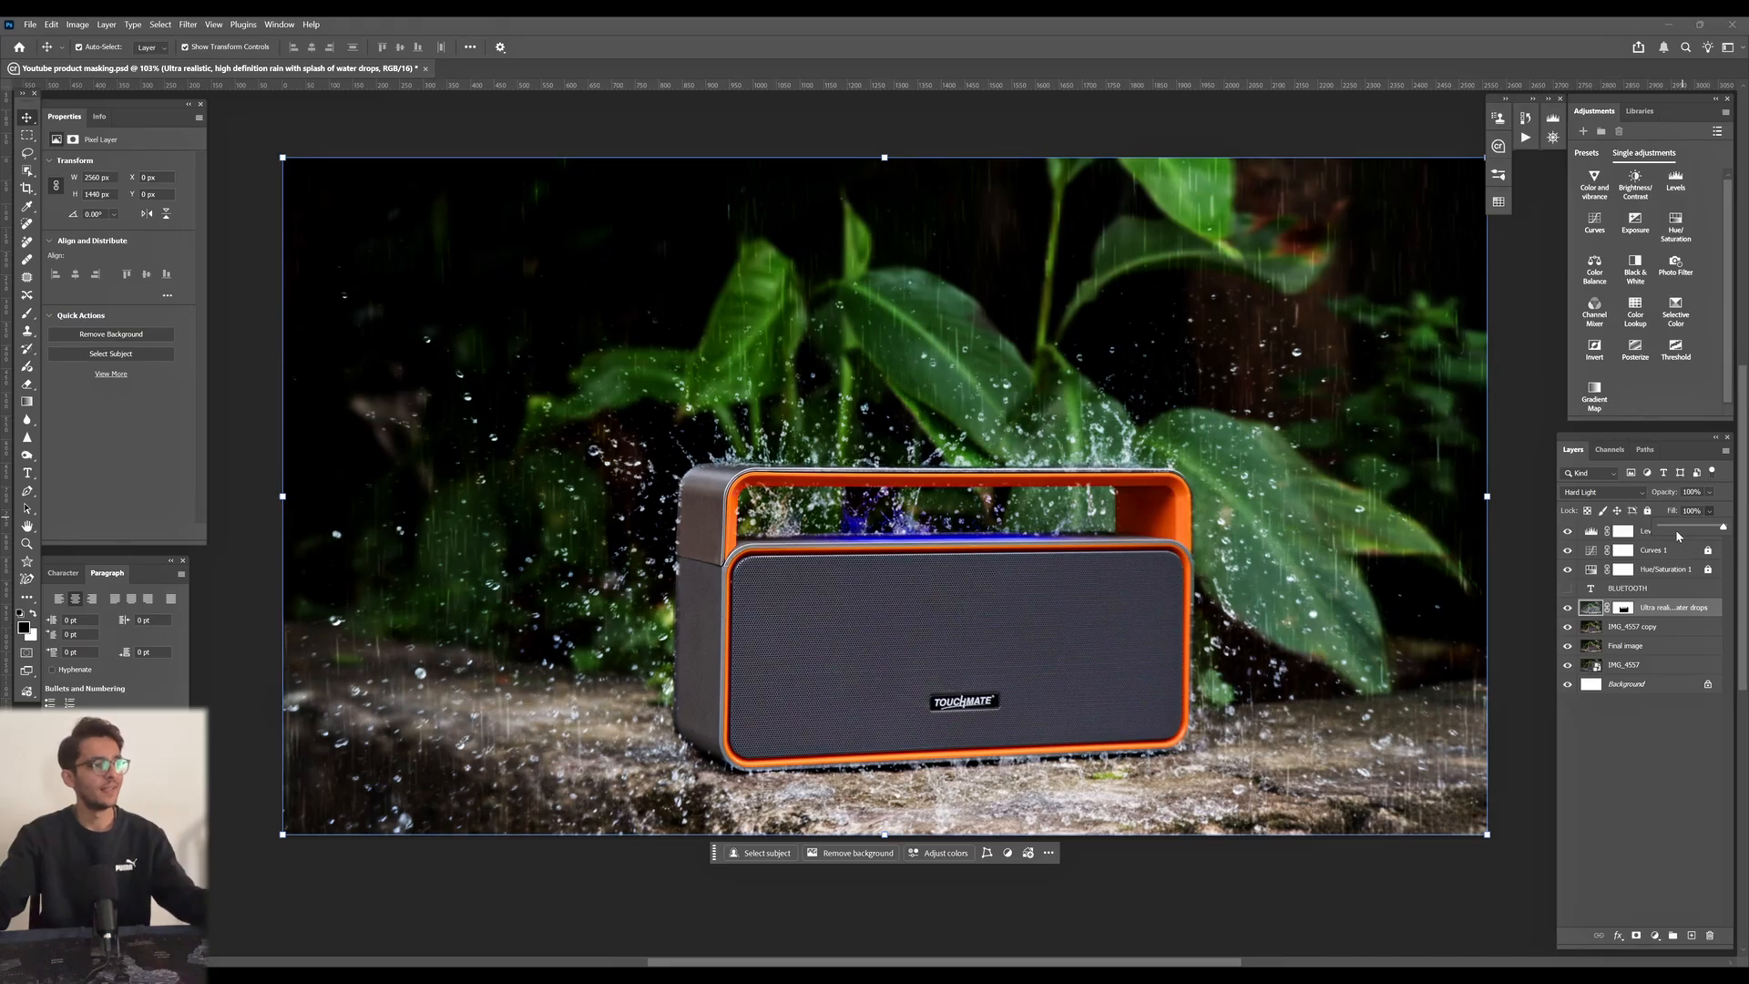
pyautogui.moveTo(1675, 528); pyautogui.dragTo(1694, 536)
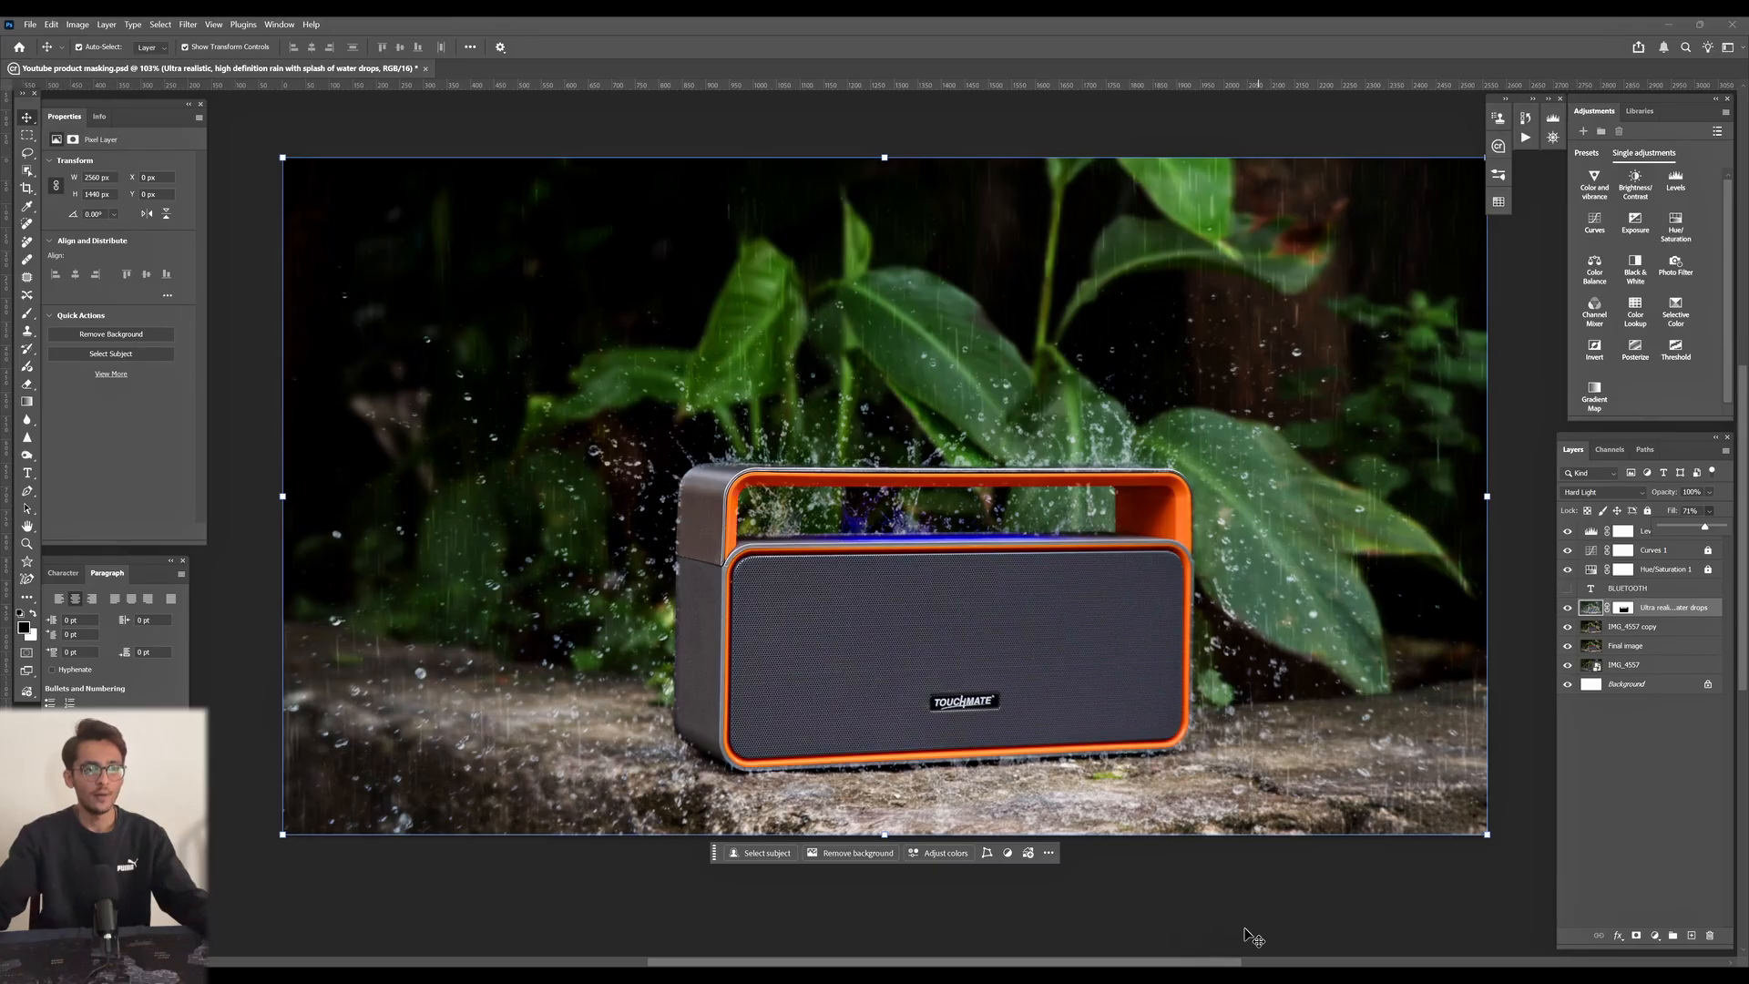
pyautogui.click(1266, 688)
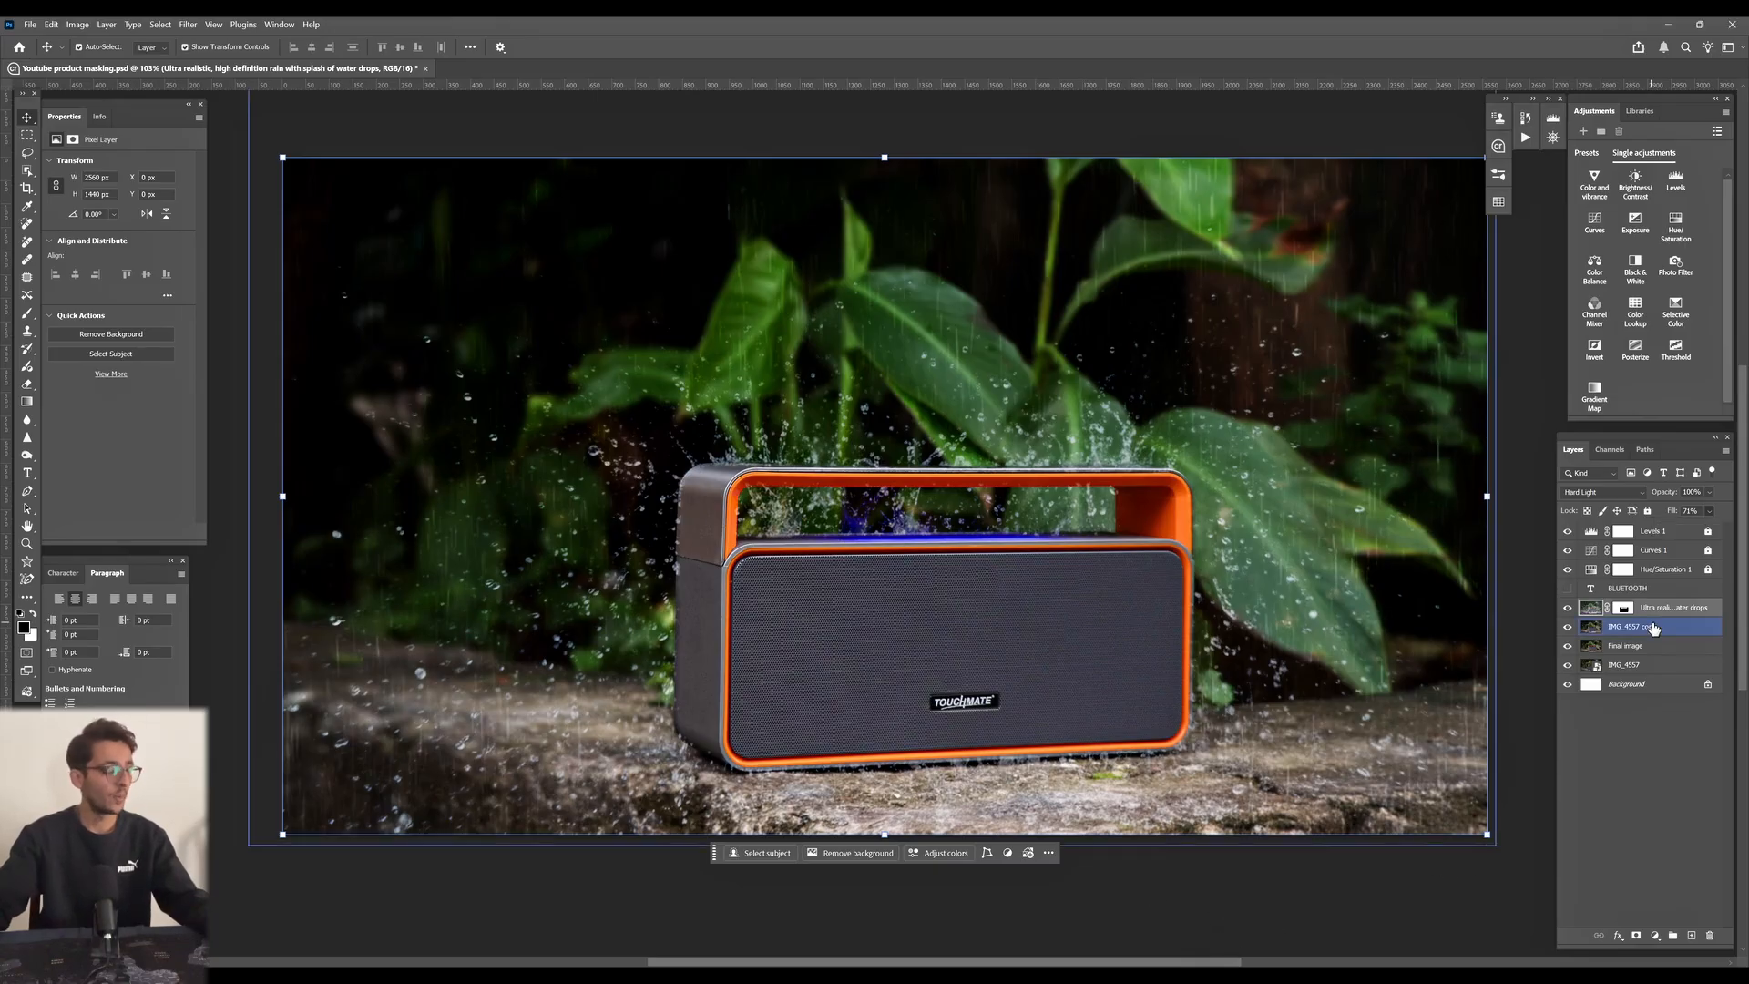
# - Lasso the speaker's front grille on the IMG_4557 copy layer, generate "Ultra realistic, high definition water drops", and use variation 2 of 2
pyautogui.scroll(1, 1303, 697)
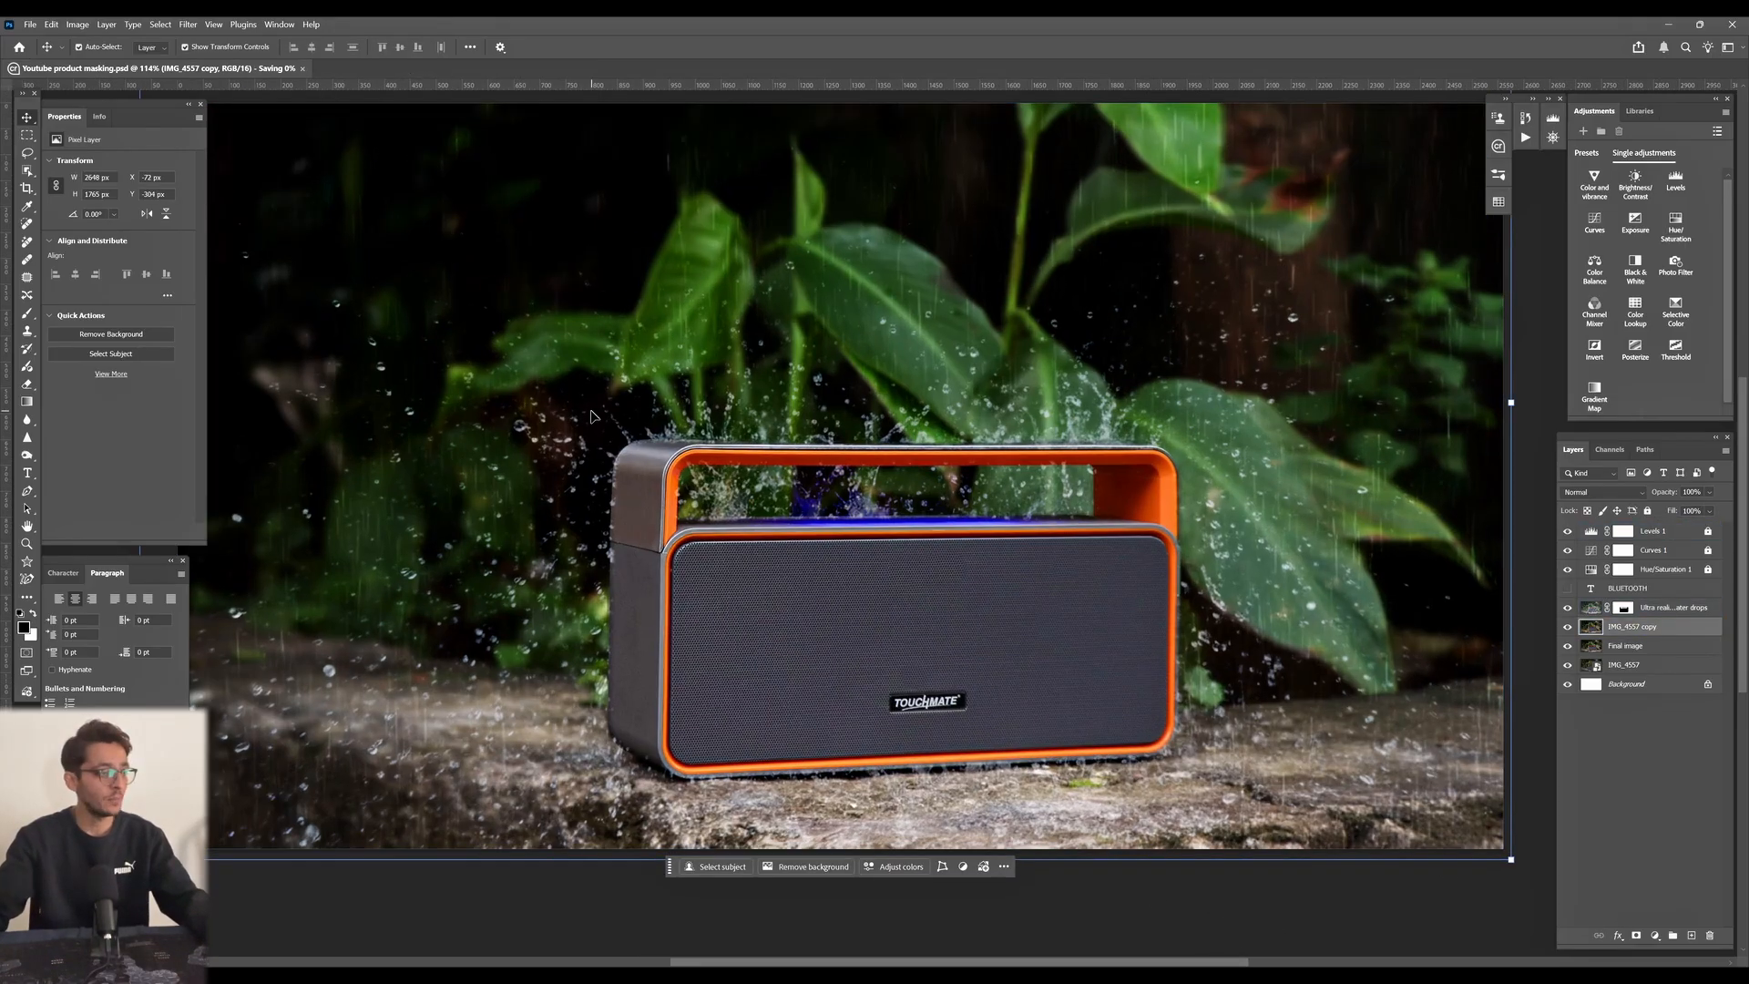
pyautogui.scroll(-1, 591, 416)
pyautogui.press('l')
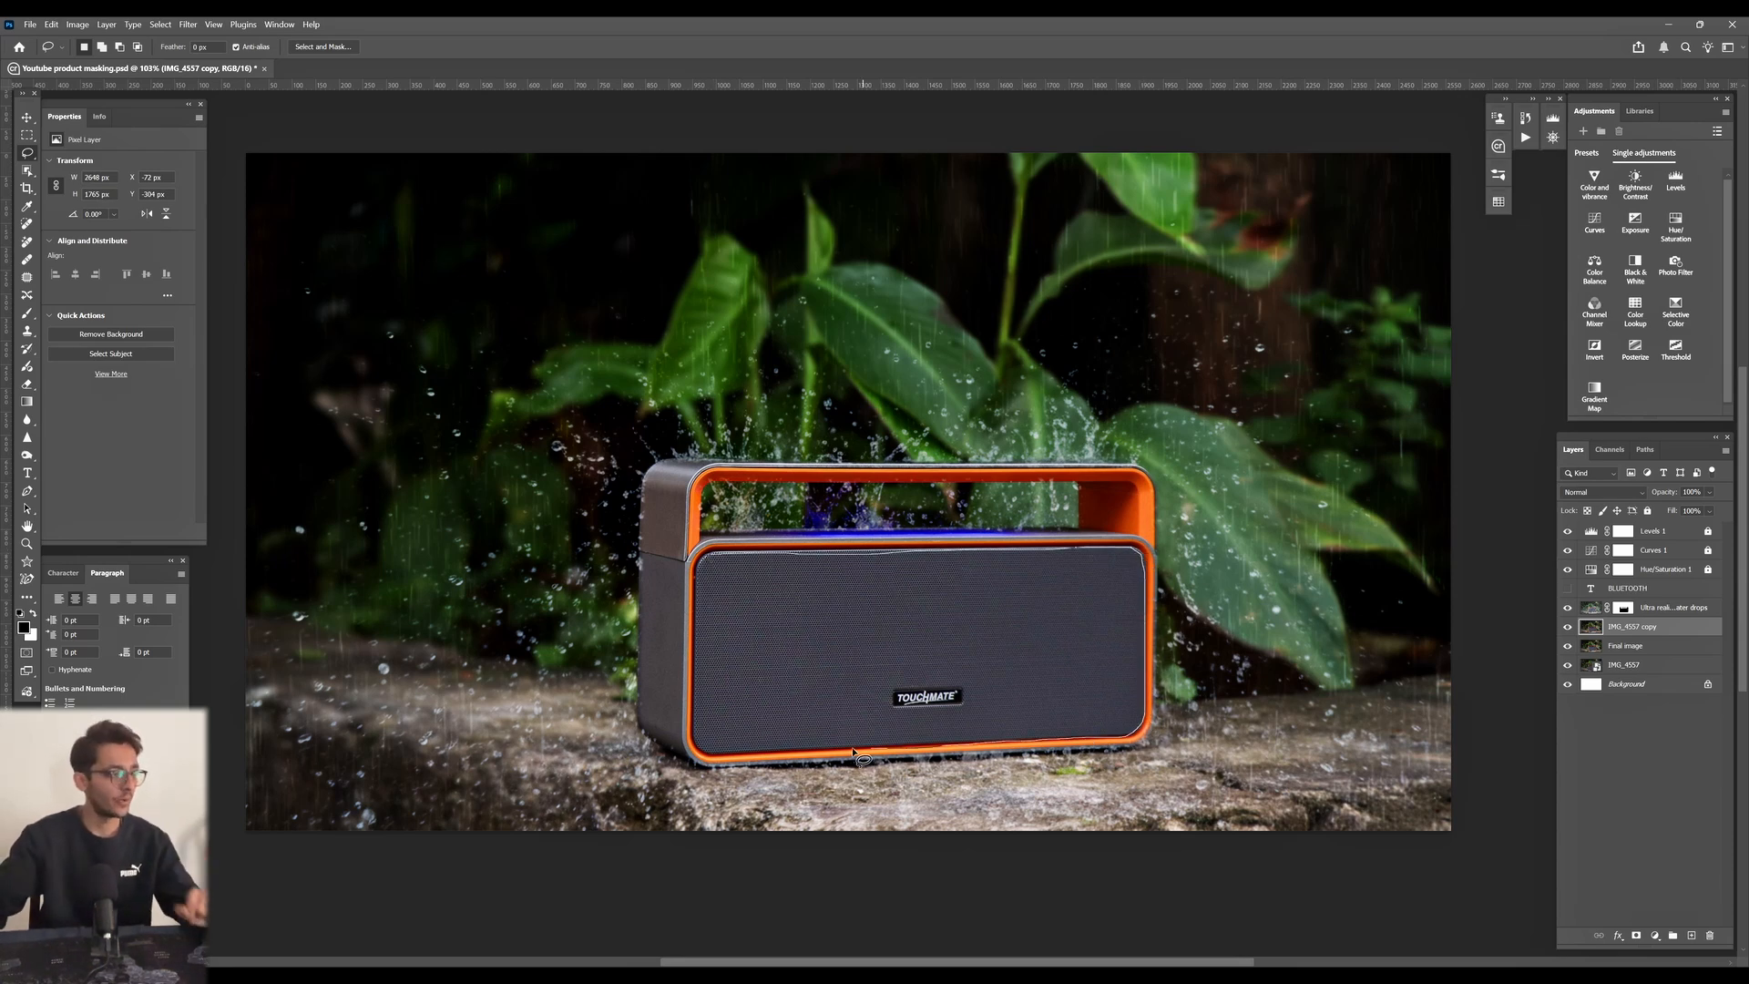
pyautogui.moveTo(701, 724); pyautogui.dragTo(695, 676)
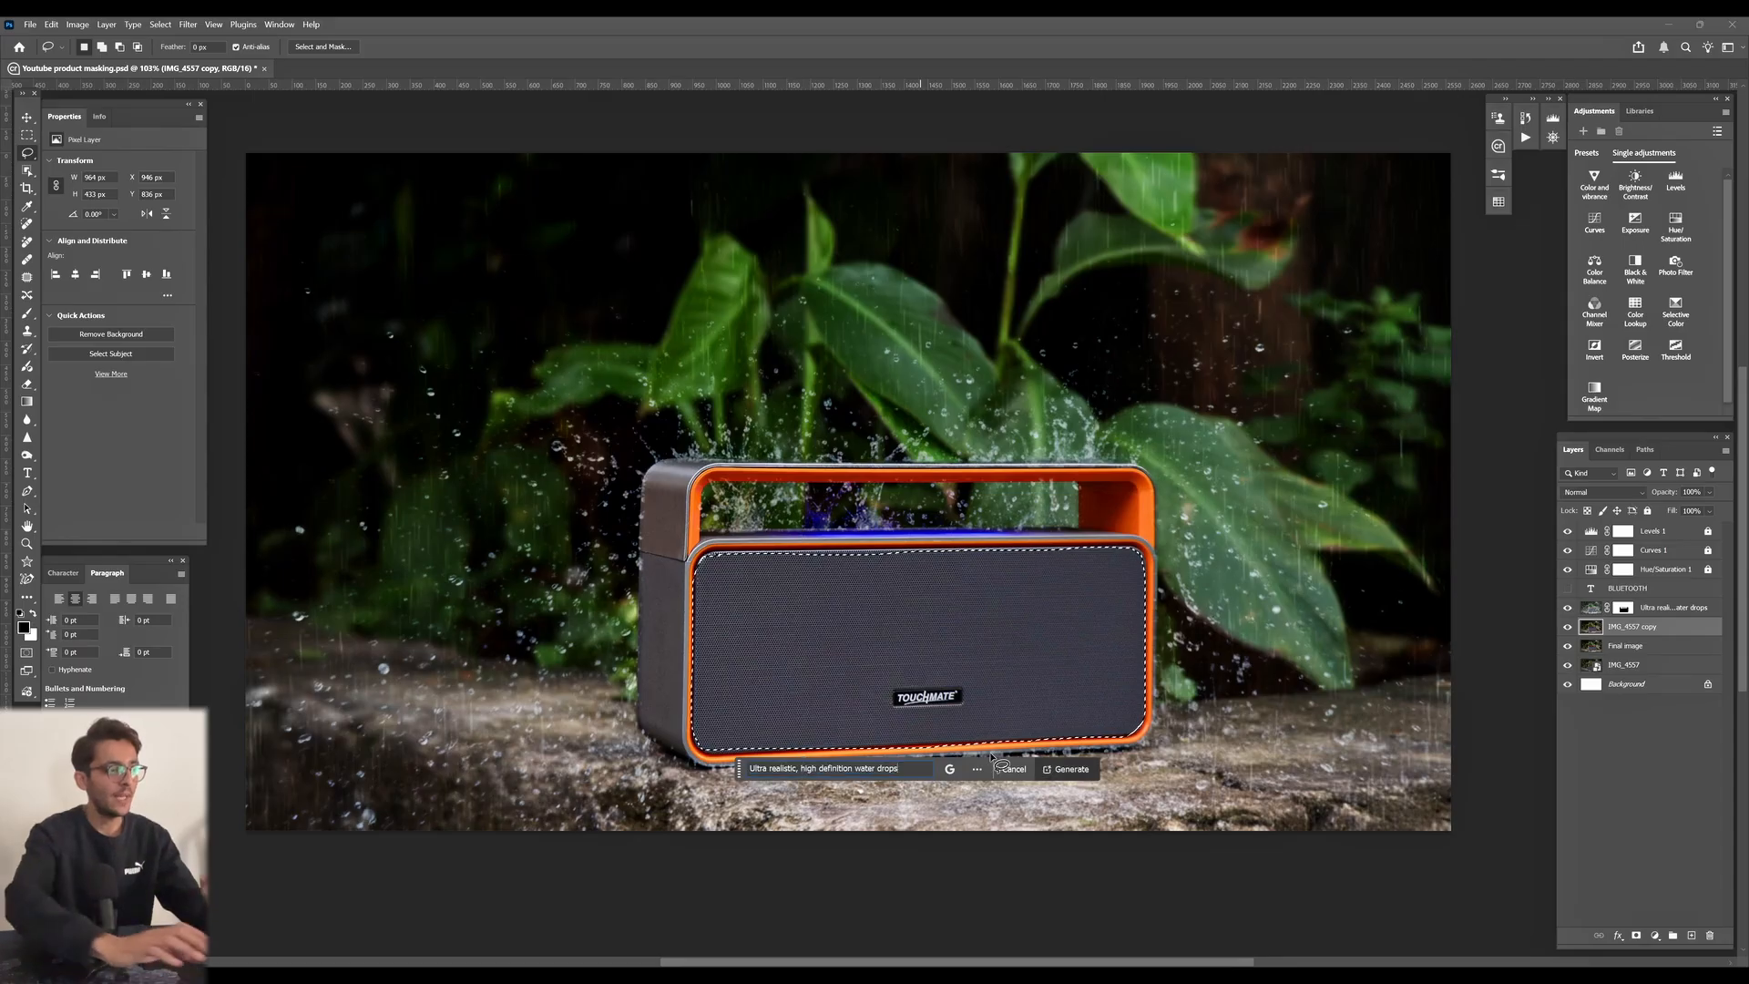
pyautogui.click(1075, 770)
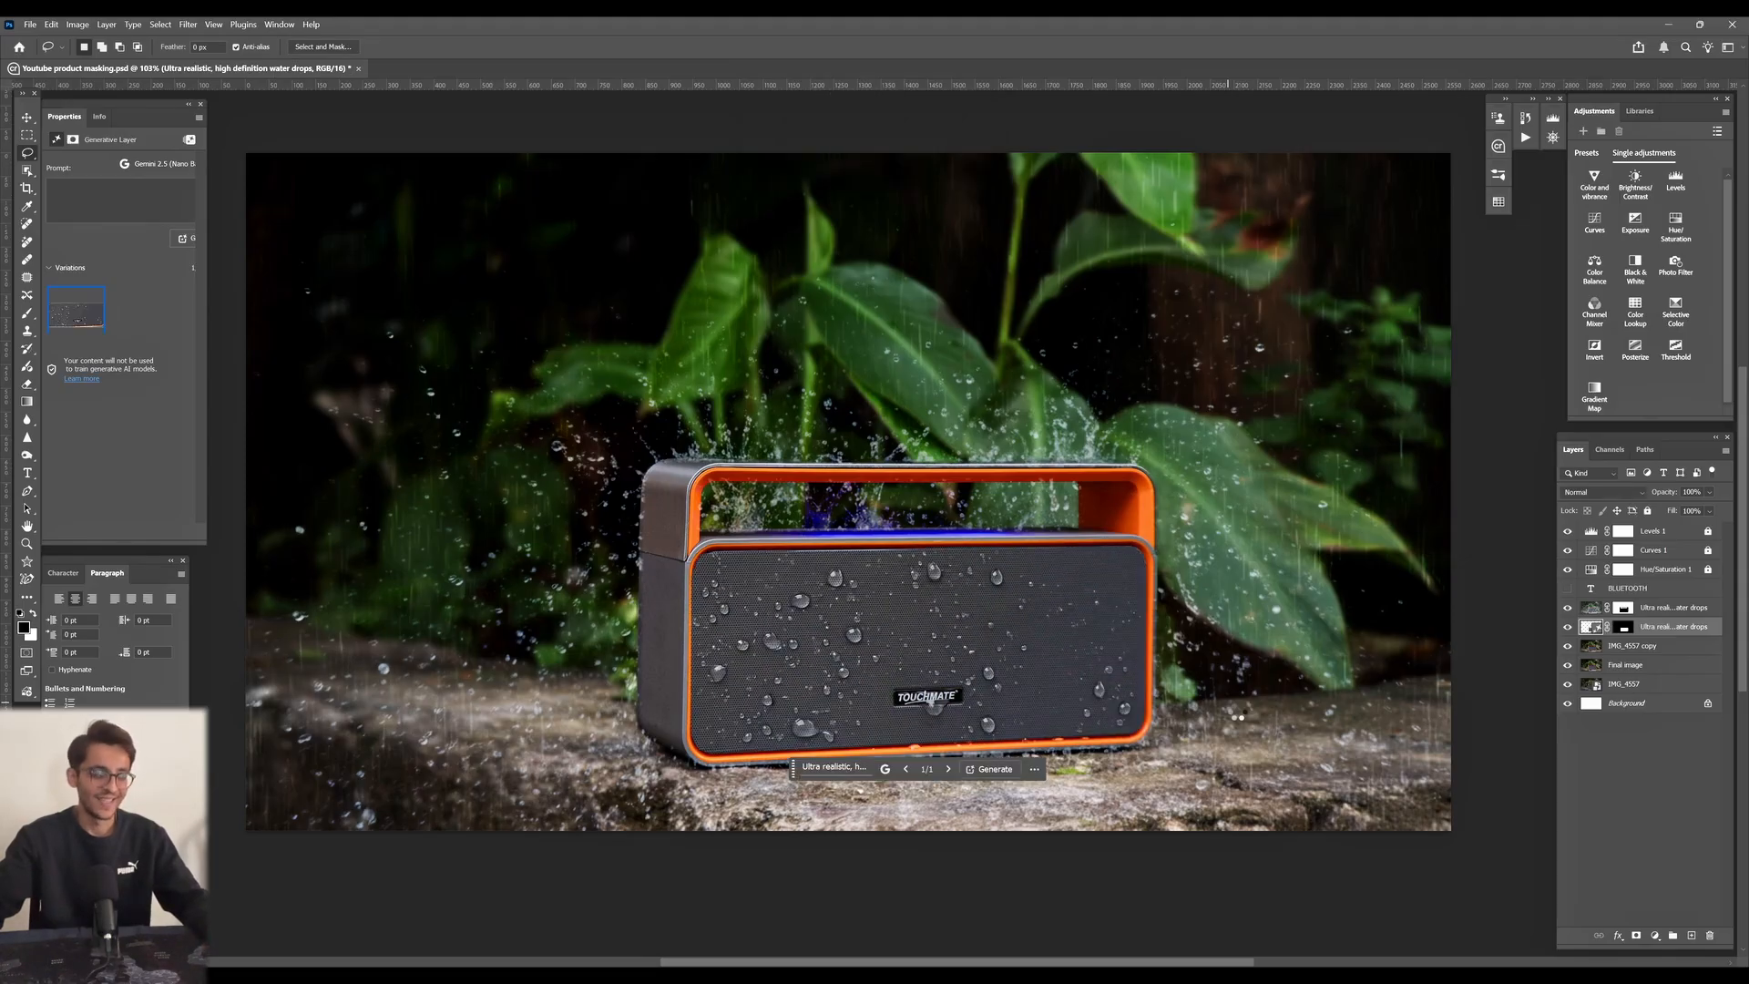
pyautogui.click(986, 773)
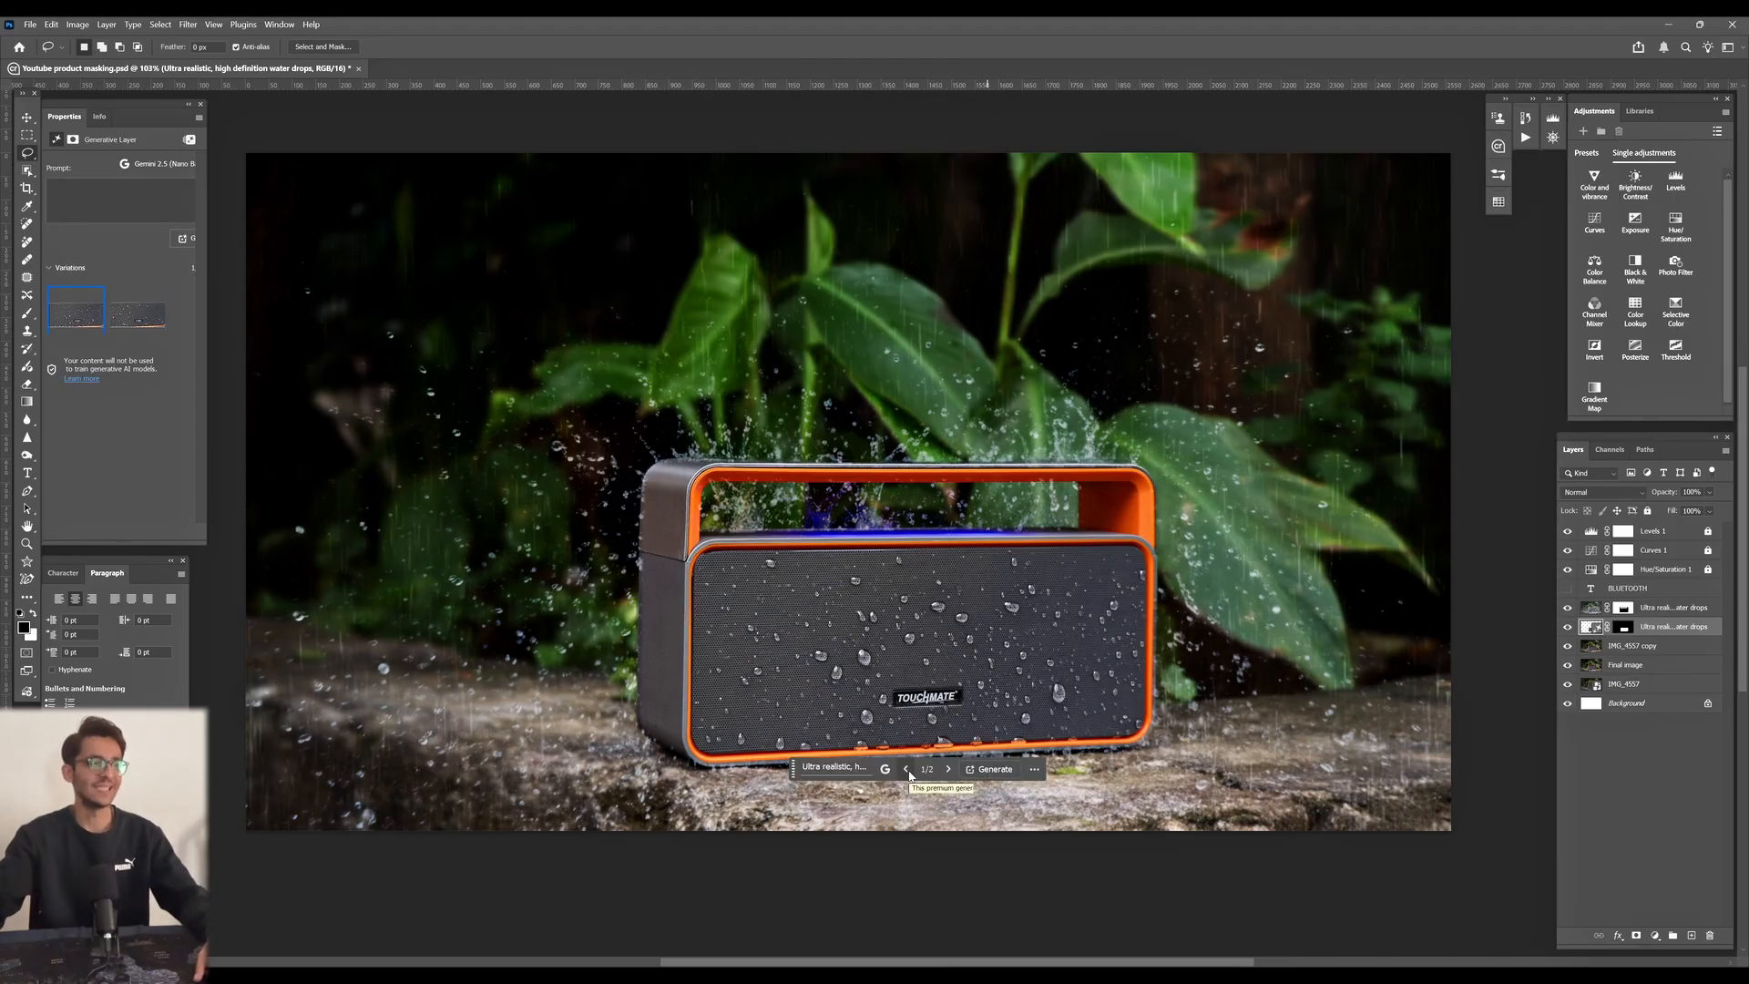
# - Try the darkening and lightening blend modes on the grille's water-drops layer and return it to Normal
pyautogui.click(1619, 494)
pyautogui.press('Down')
pyautogui.press('Down')
pyautogui.press('Down')
pyautogui.press('Down')
pyautogui.press('Down')
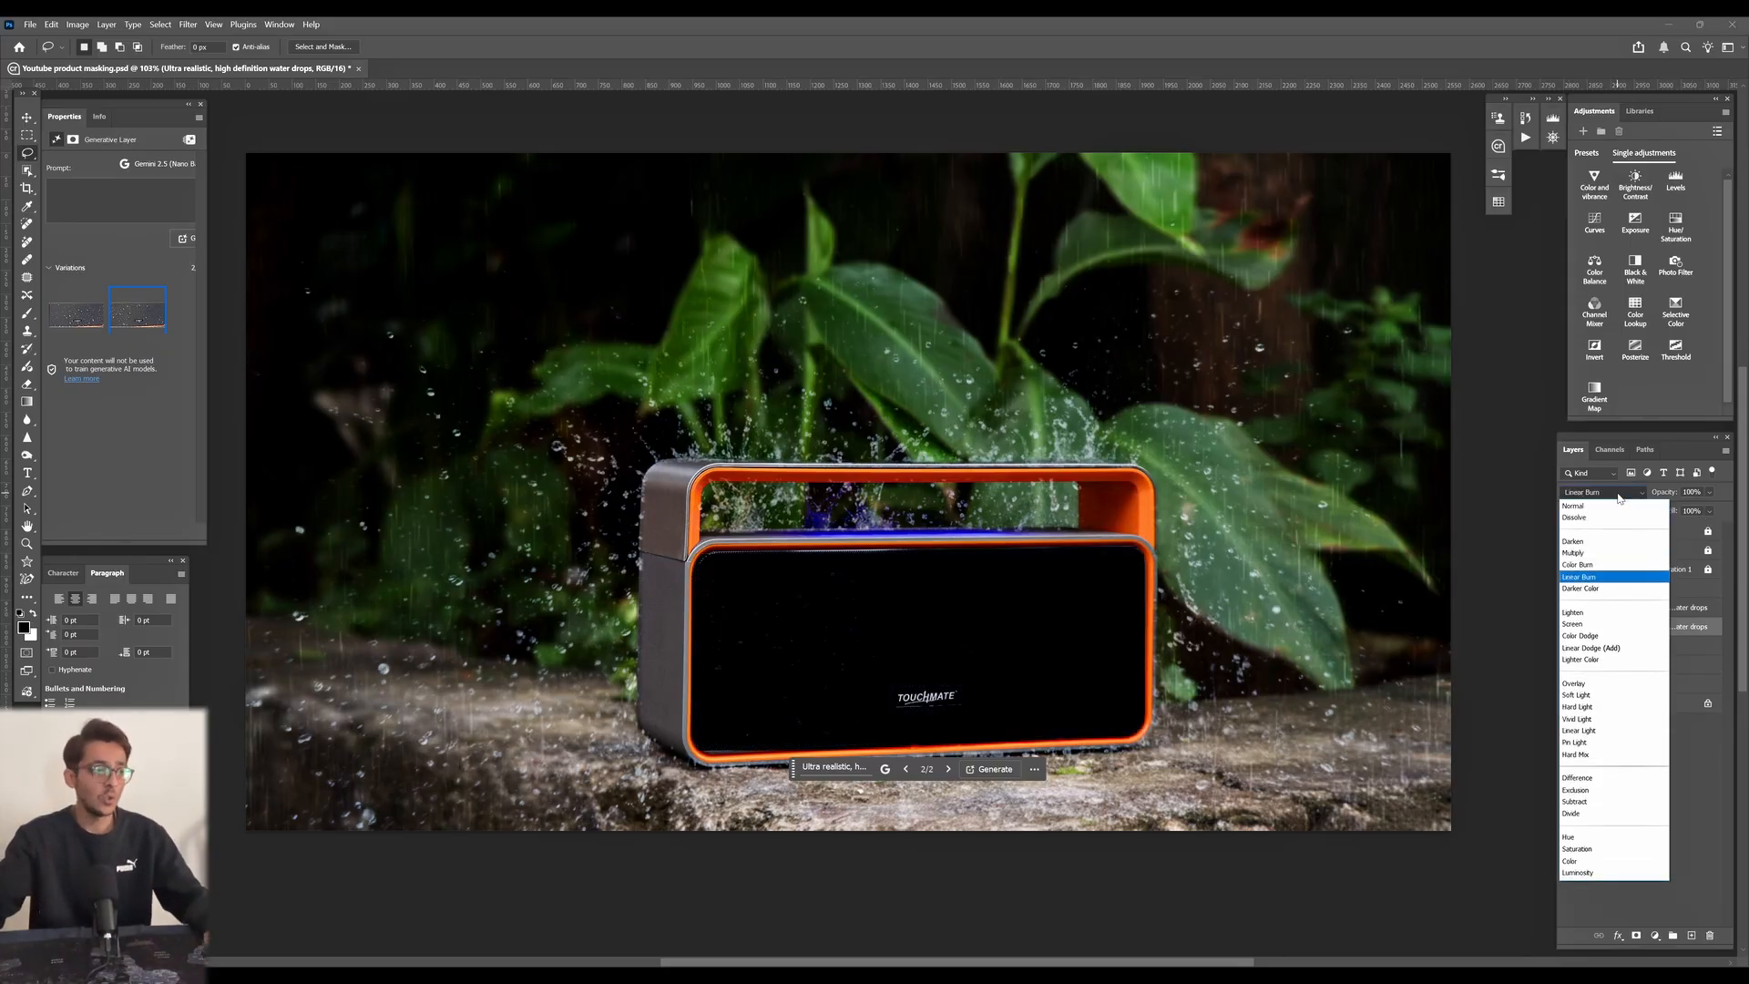
pyautogui.press('Down')
pyautogui.press('Down')
pyautogui.press('Down')
pyautogui.press('Down')
pyautogui.press('Down')
pyautogui.press('Down')
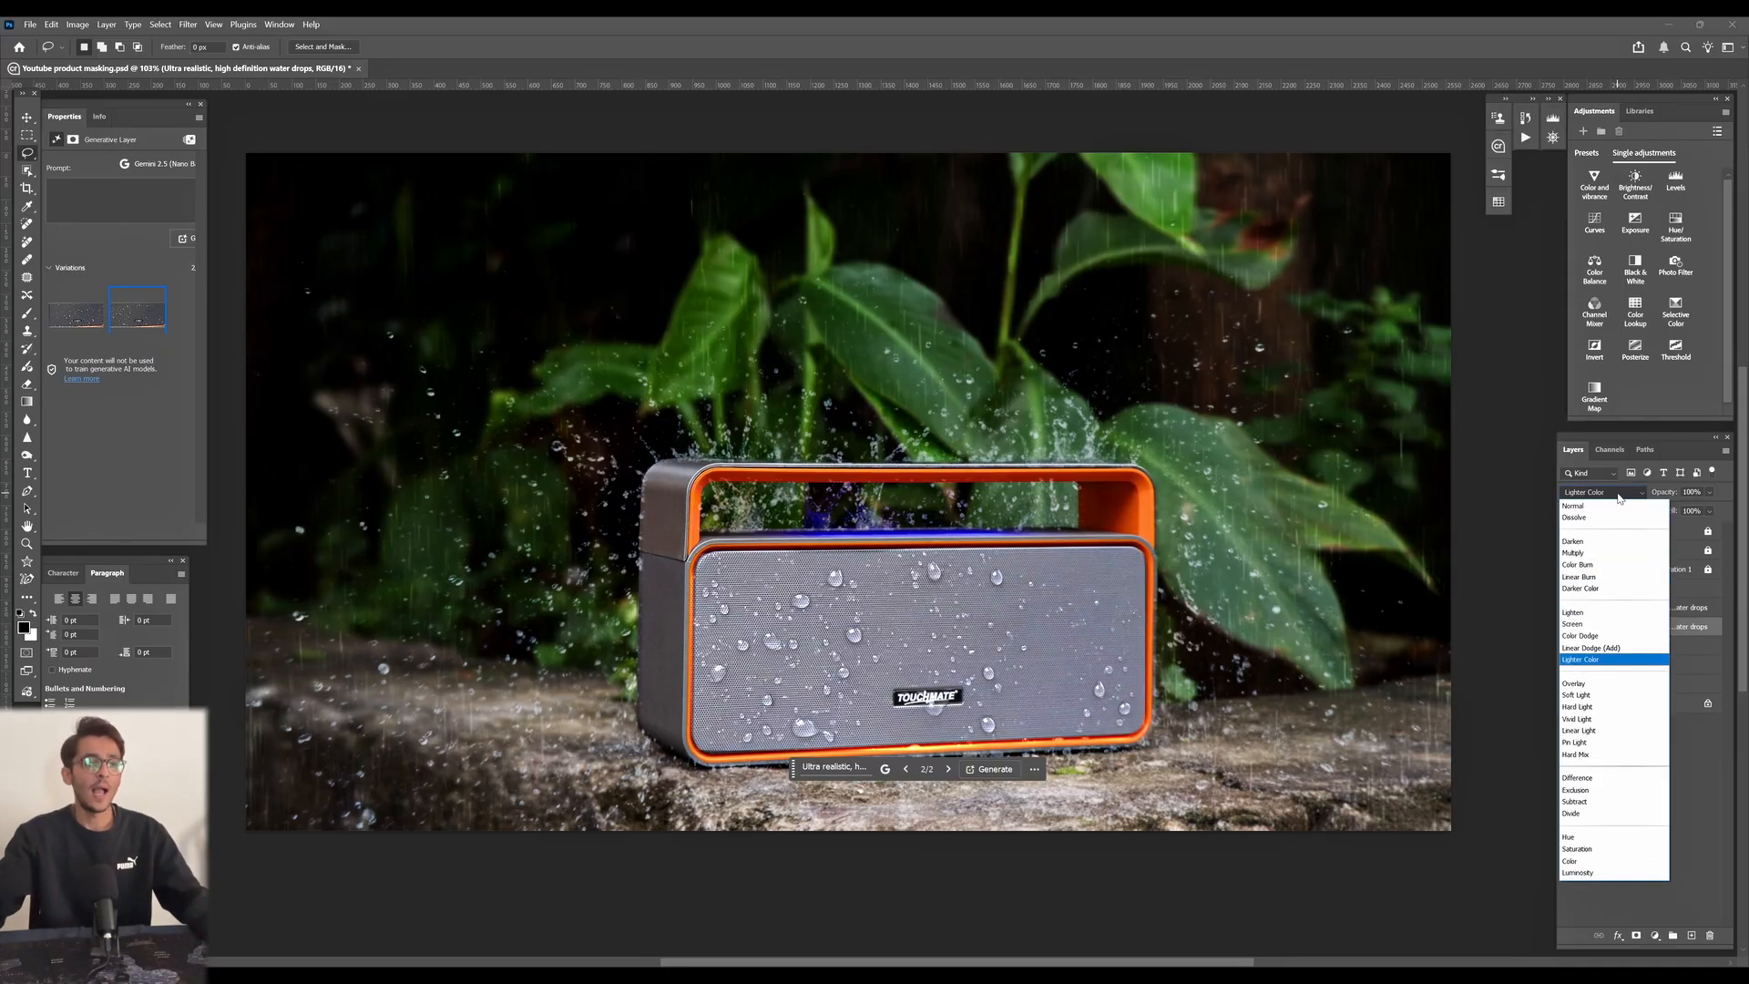
pyautogui.press('Down')
pyautogui.press('Down')
pyautogui.click(1610, 506)
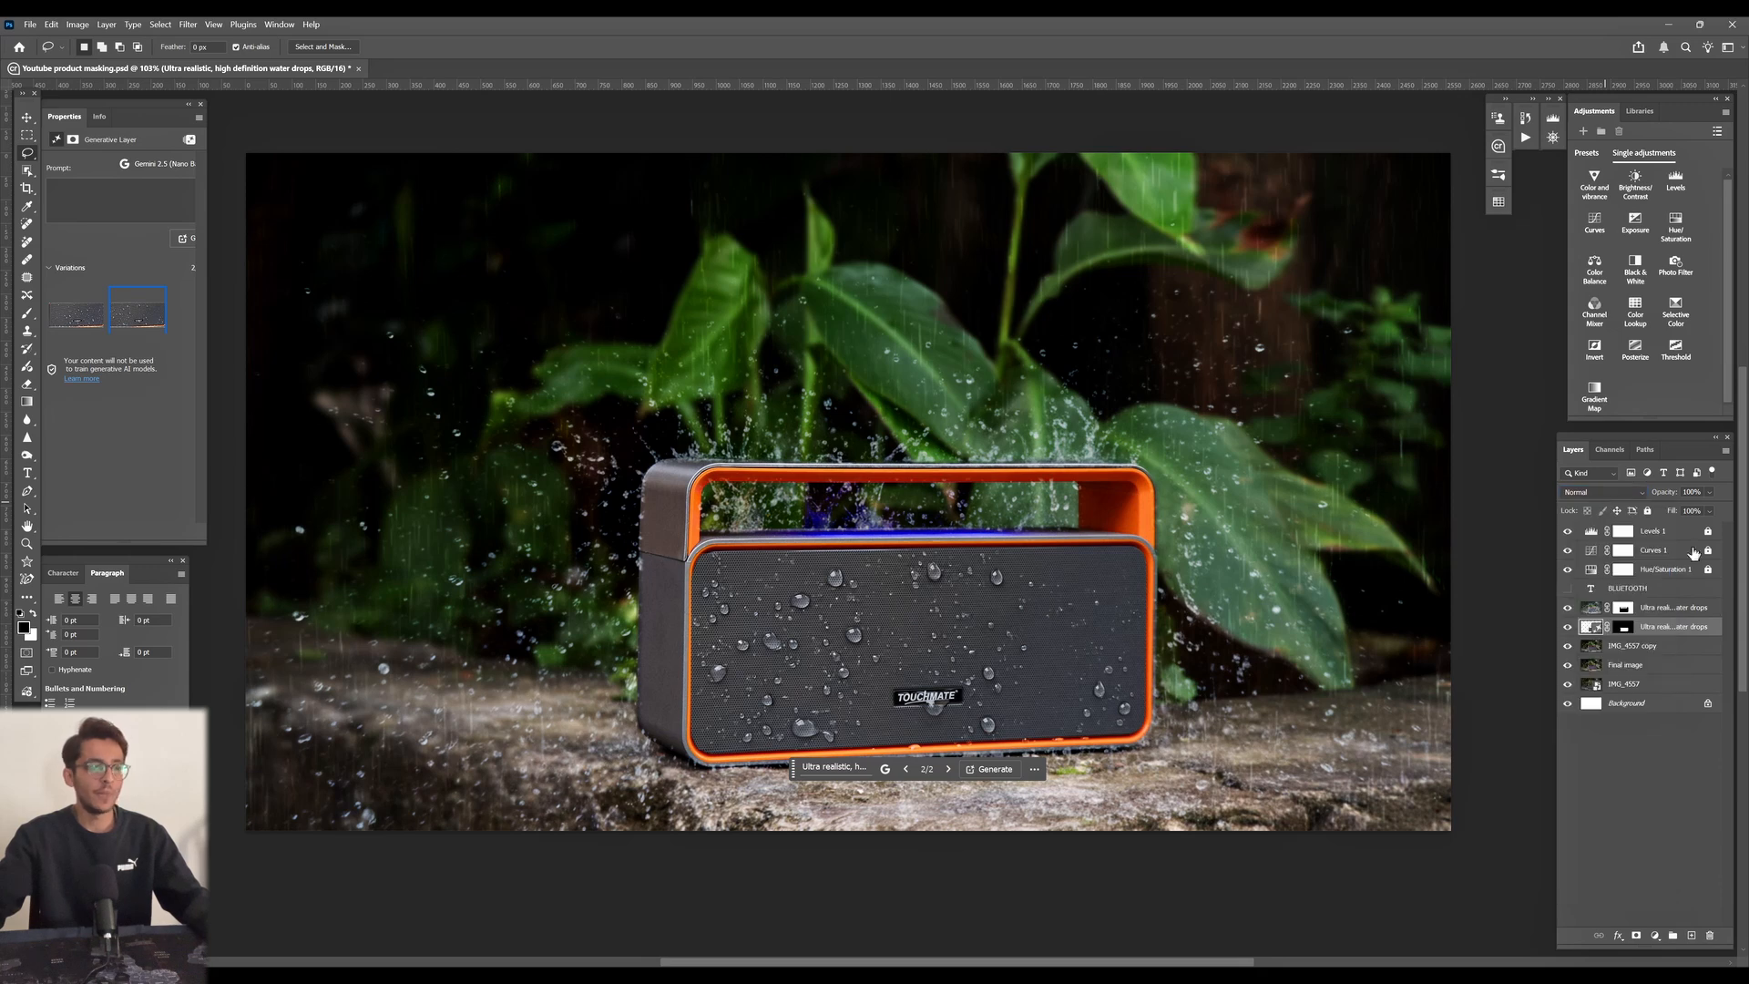
# - Split the underlying-layer Blend If shadow and highlight sliders on the grille's water-drops layer to blend the drops into the speaker
pyautogui.doubleClick(1720, 633)
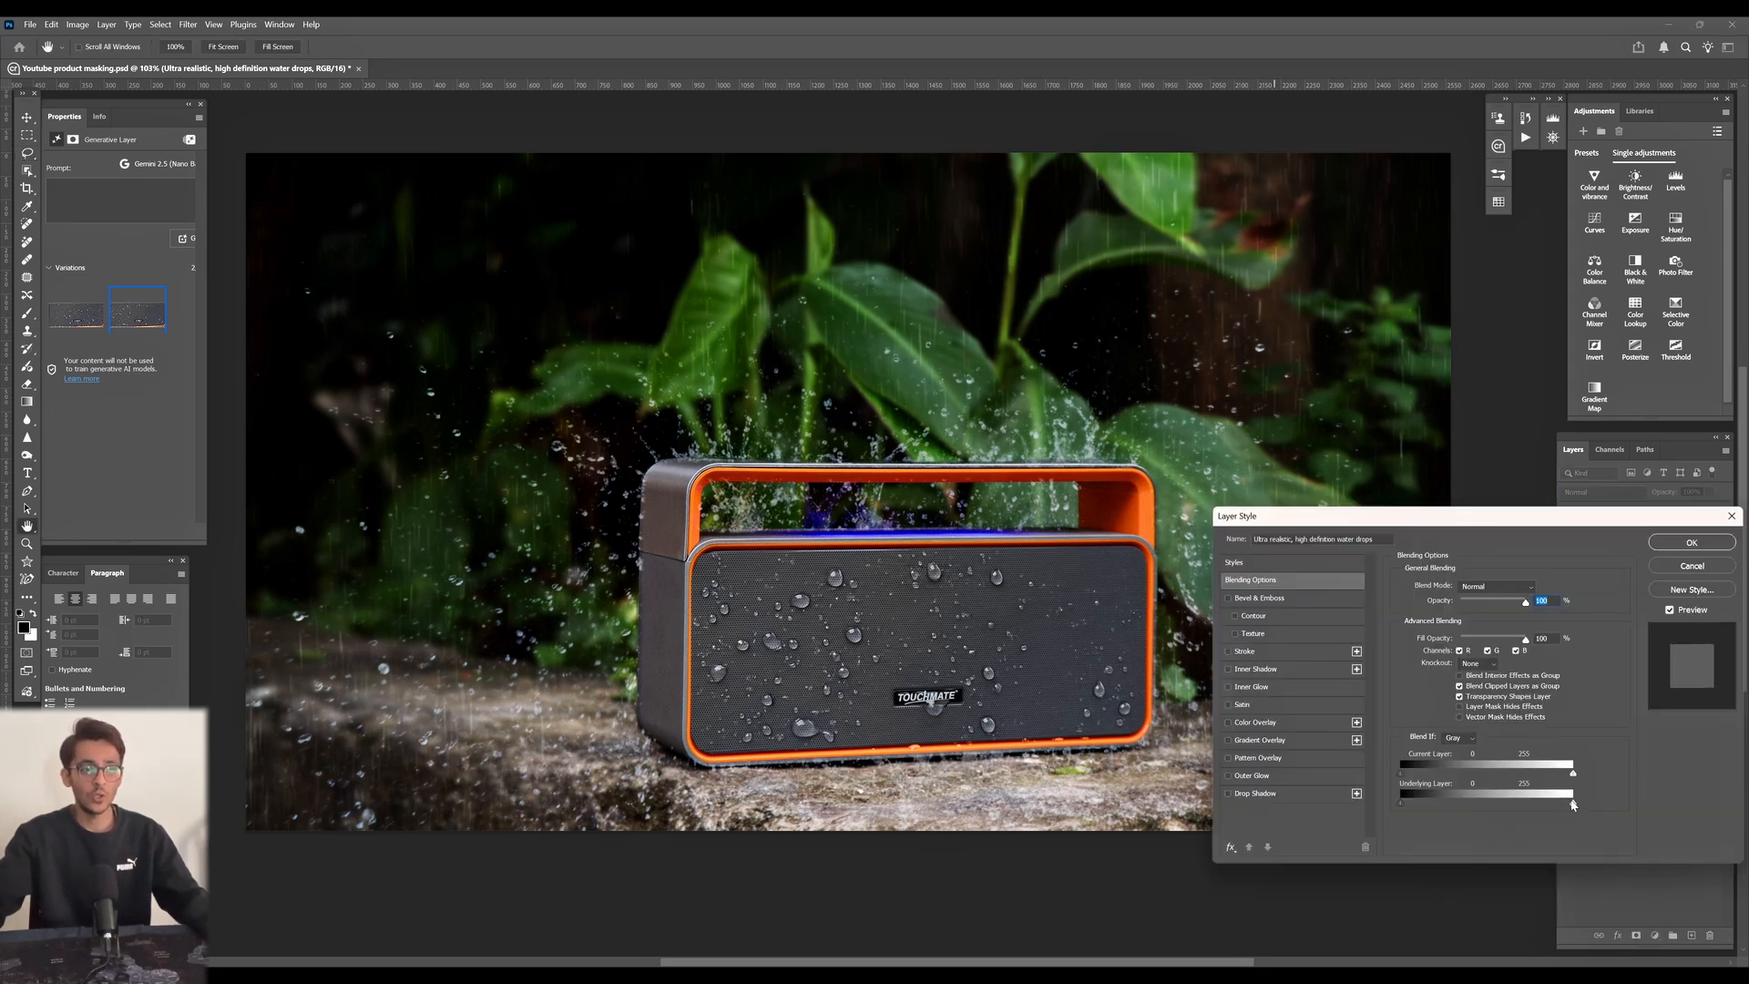
pyautogui.moveTo(1488, 805)
pyautogui.mouseDown()
pyautogui.moveTo(1423, 805)
pyautogui.moveTo(1573, 805)
pyautogui.moveTo(1408, 801)
pyautogui.moveTo(1479, 800)
pyautogui.moveTo(1453, 801)
pyautogui.mouseUp()
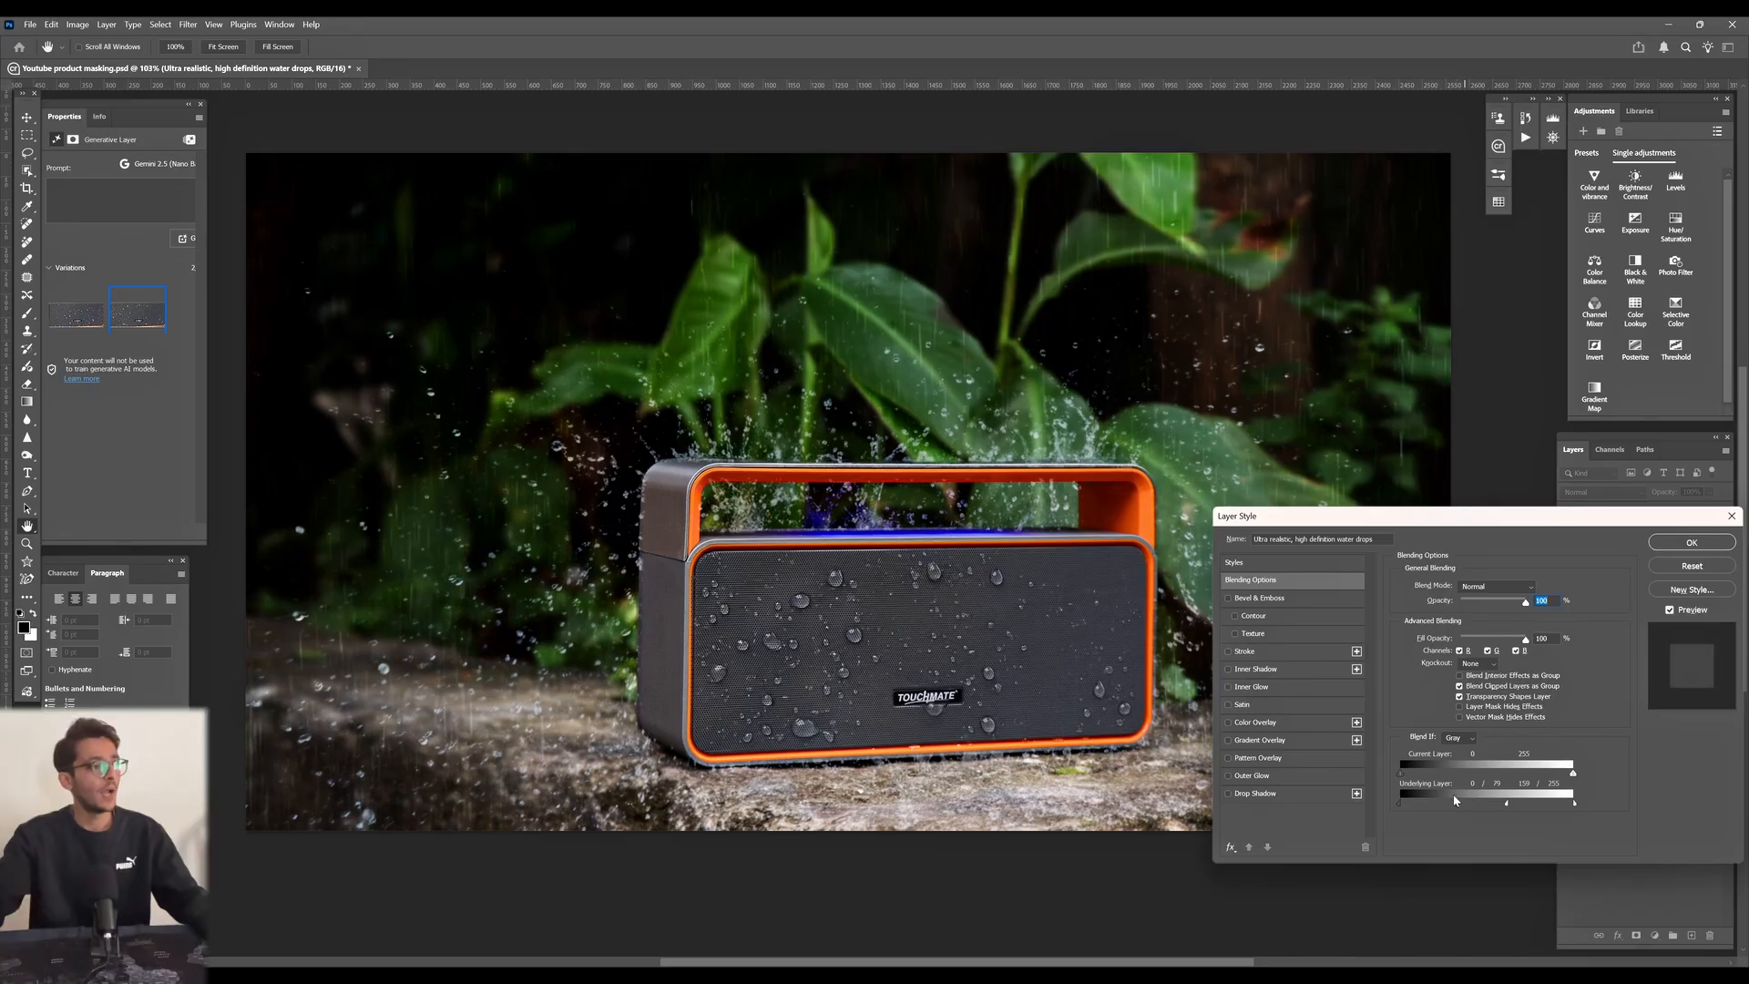
pyautogui.click(1692, 542)
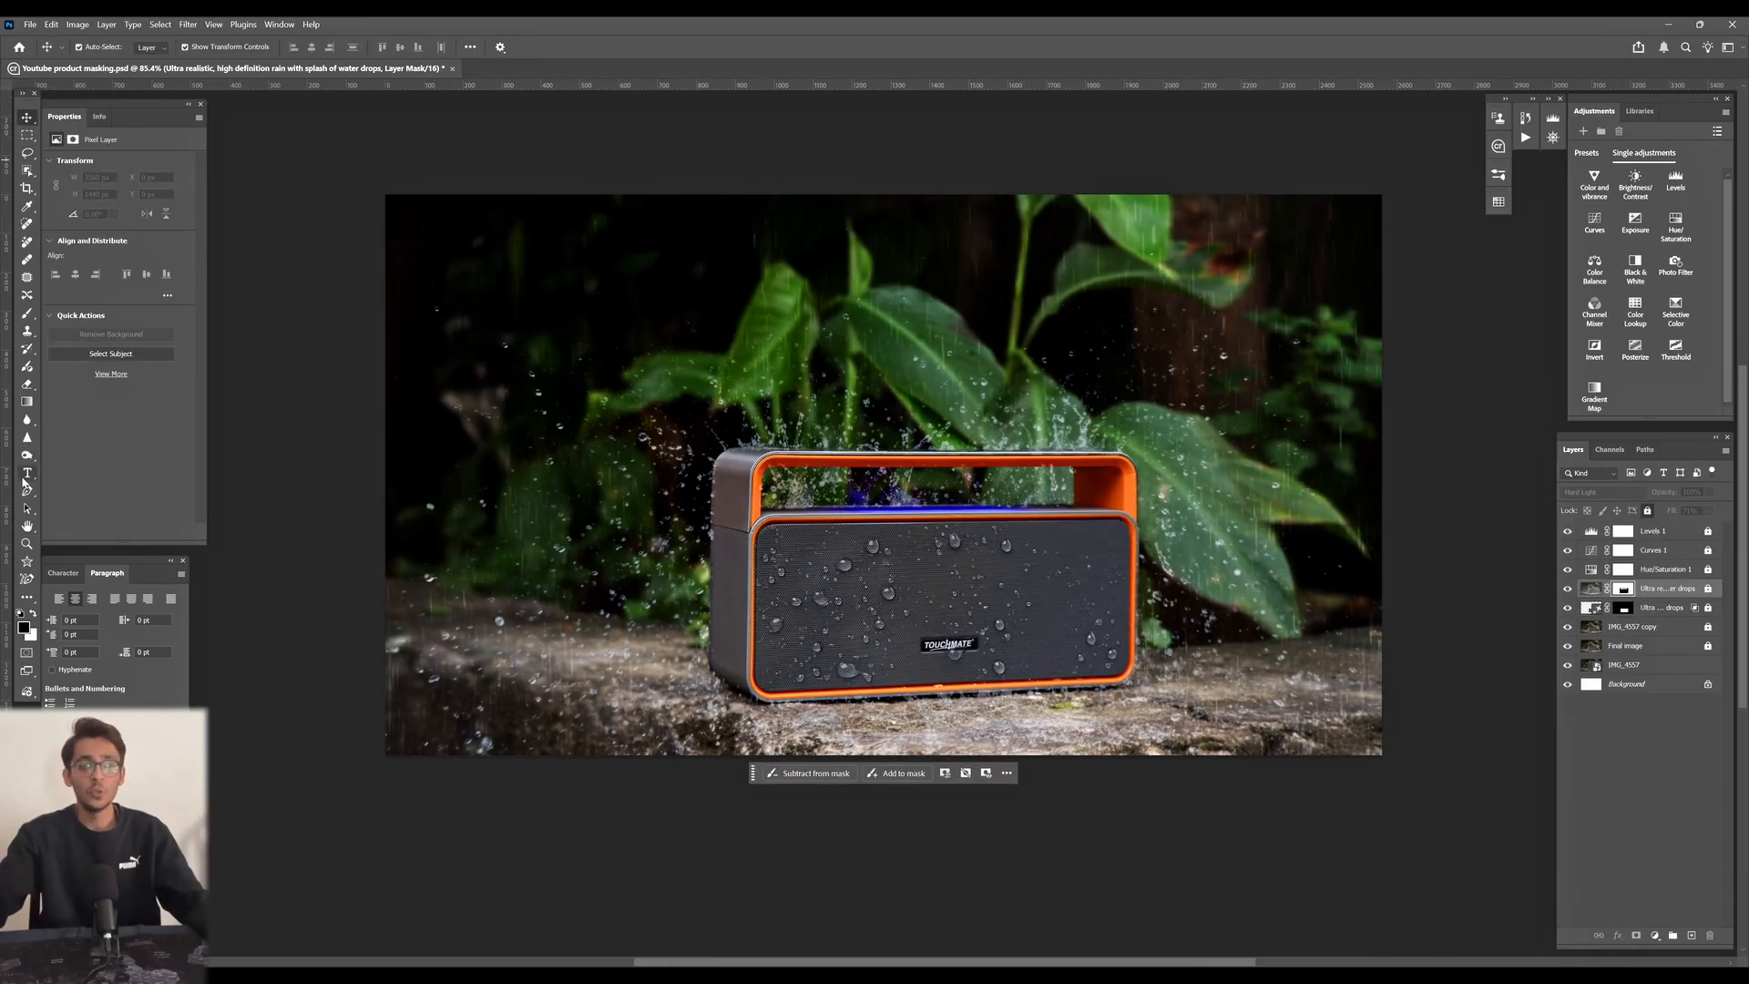
# - Add the white paragraph text "BLUETOOTH" in the Good Times font at 24 pt above the speaker
pyautogui.click(26, 473)
pyautogui.moveTo(574, 260); pyautogui.dragTo(977, 326)
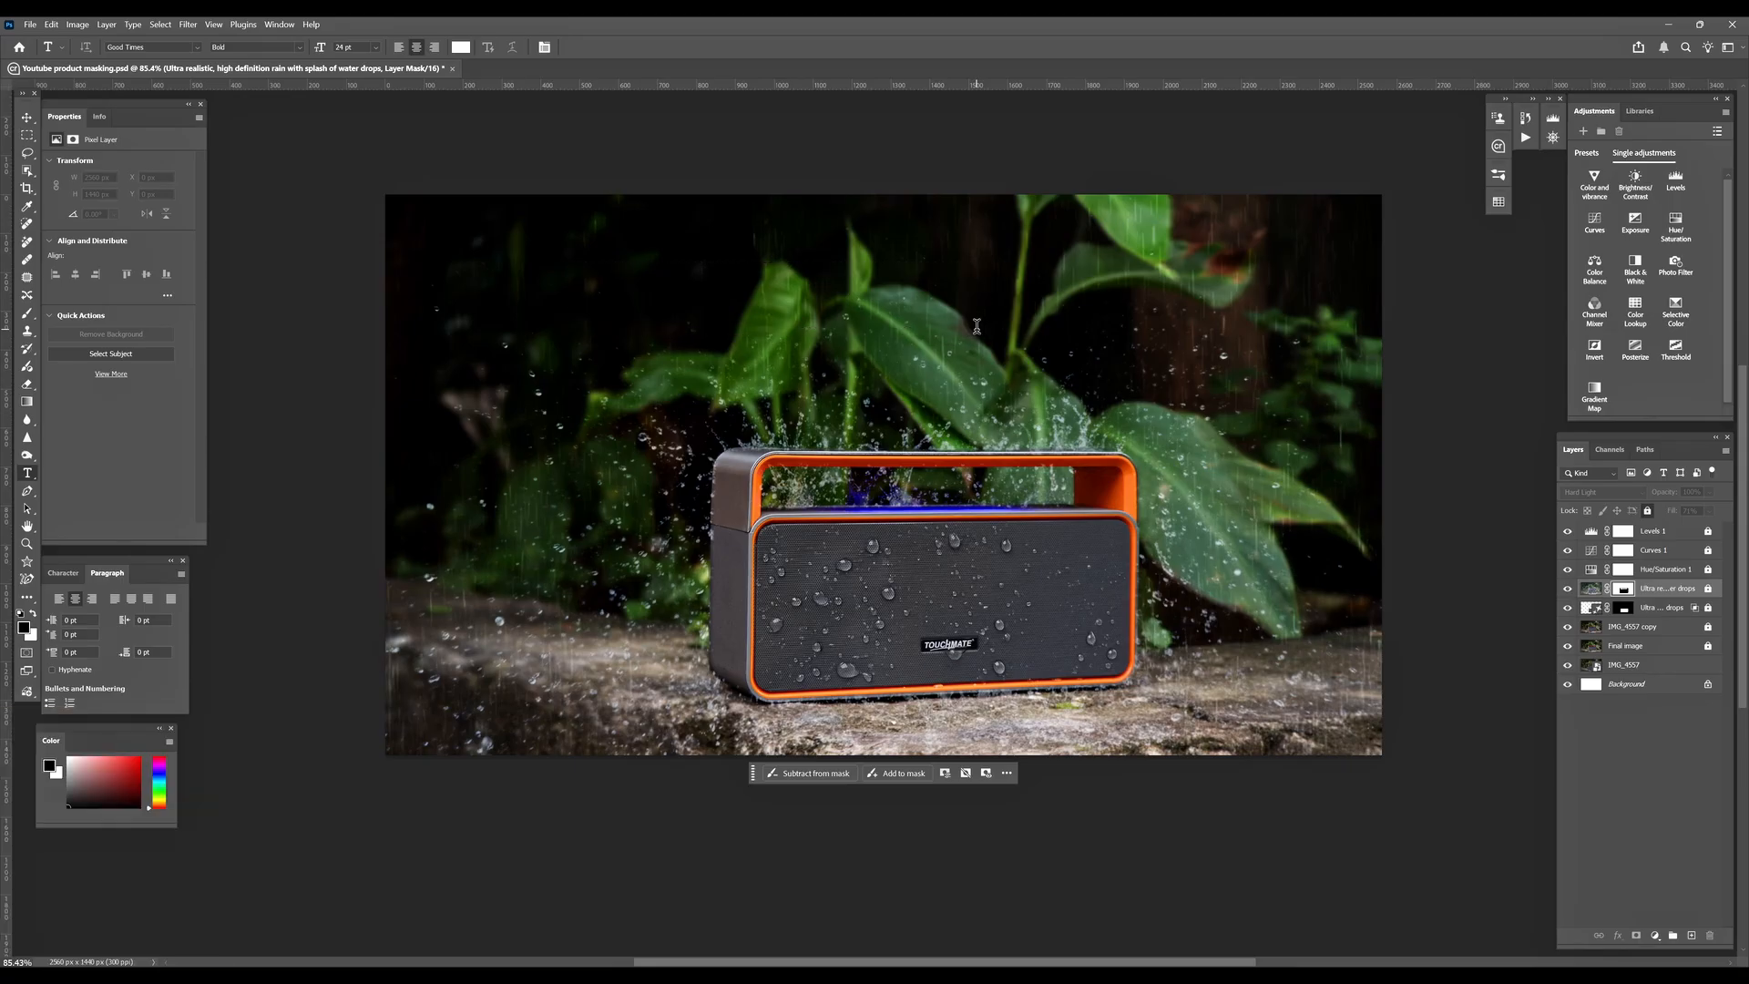
pyautogui.write('BLEU')
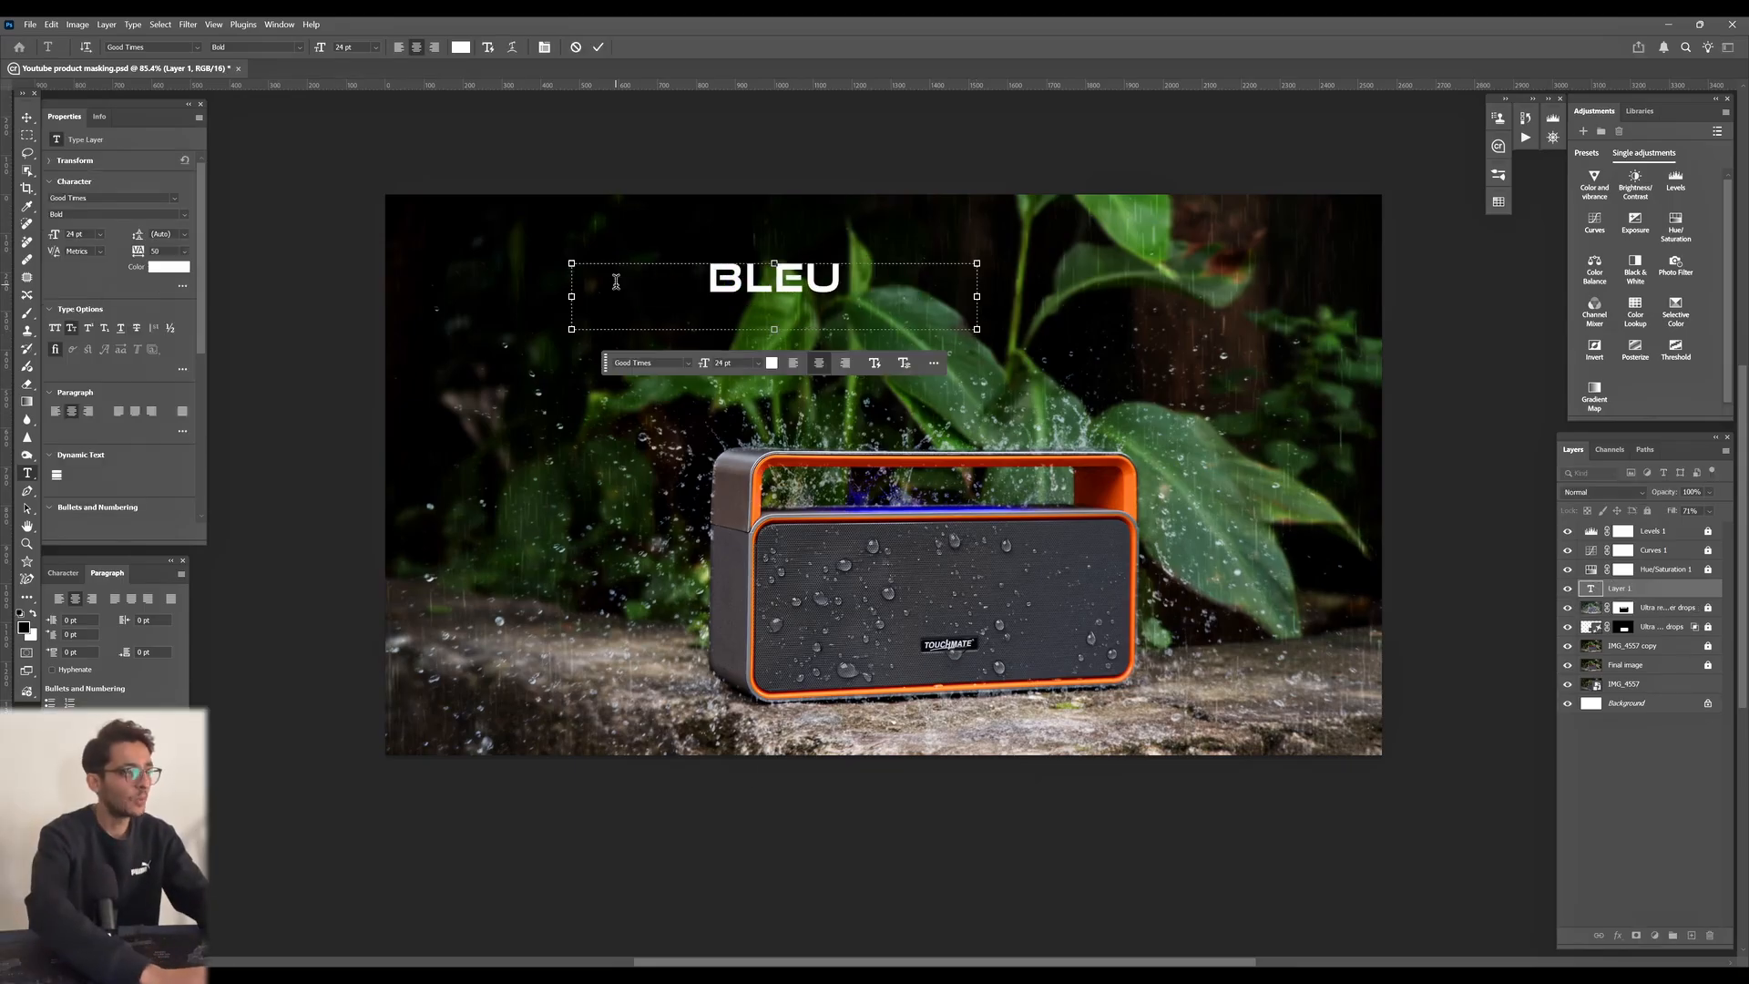
pyautogui.press('BackSpace')
pyautogui.press('BackSpace')
pyautogui.write('UET')
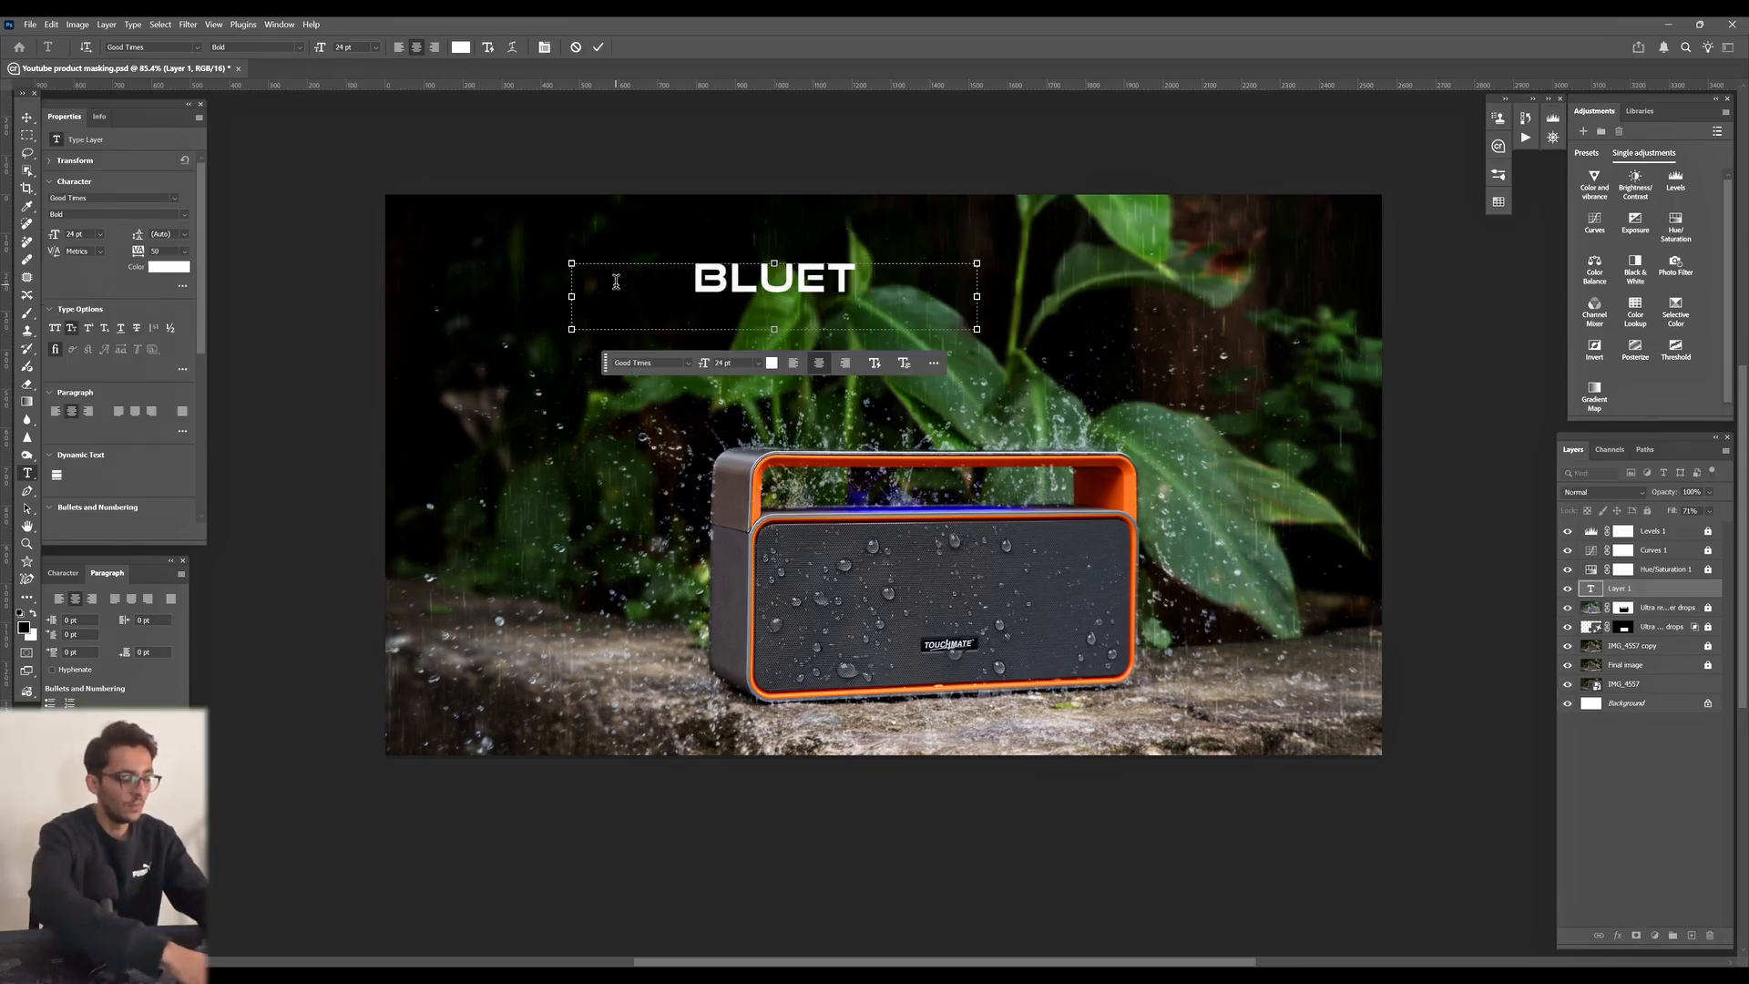
pyautogui.write('OOTH')
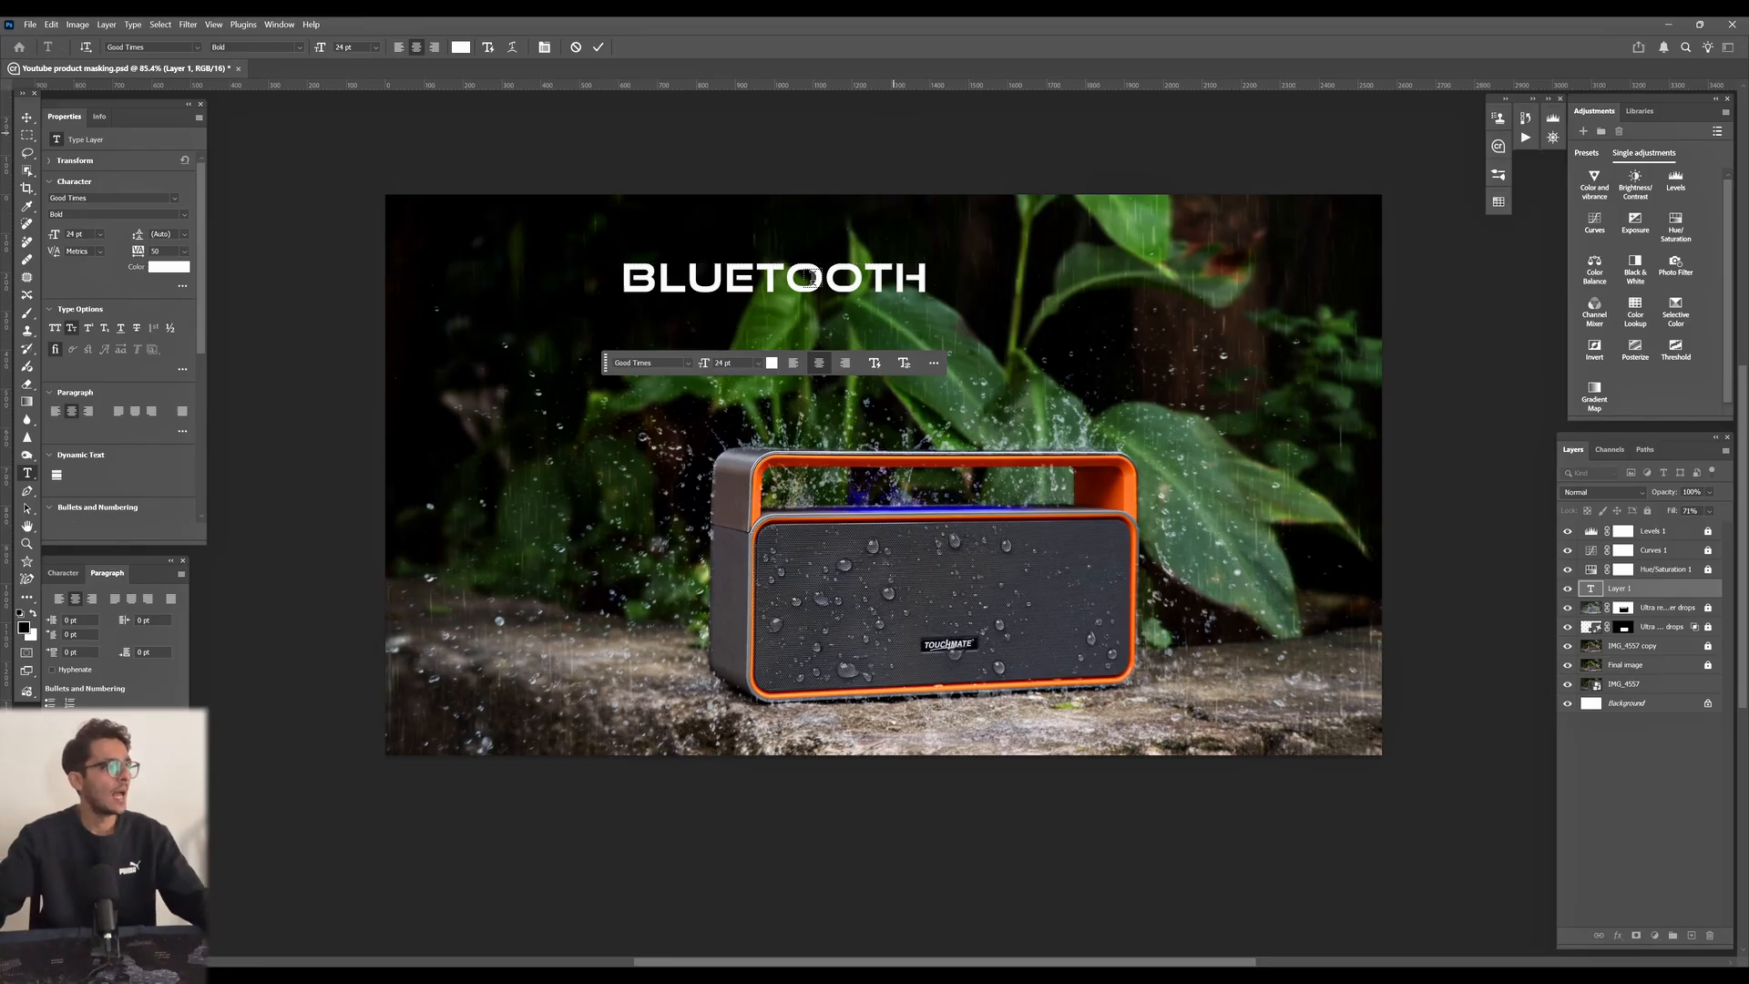
pyautogui.click(334, 126)
pyautogui.click(25, 122)
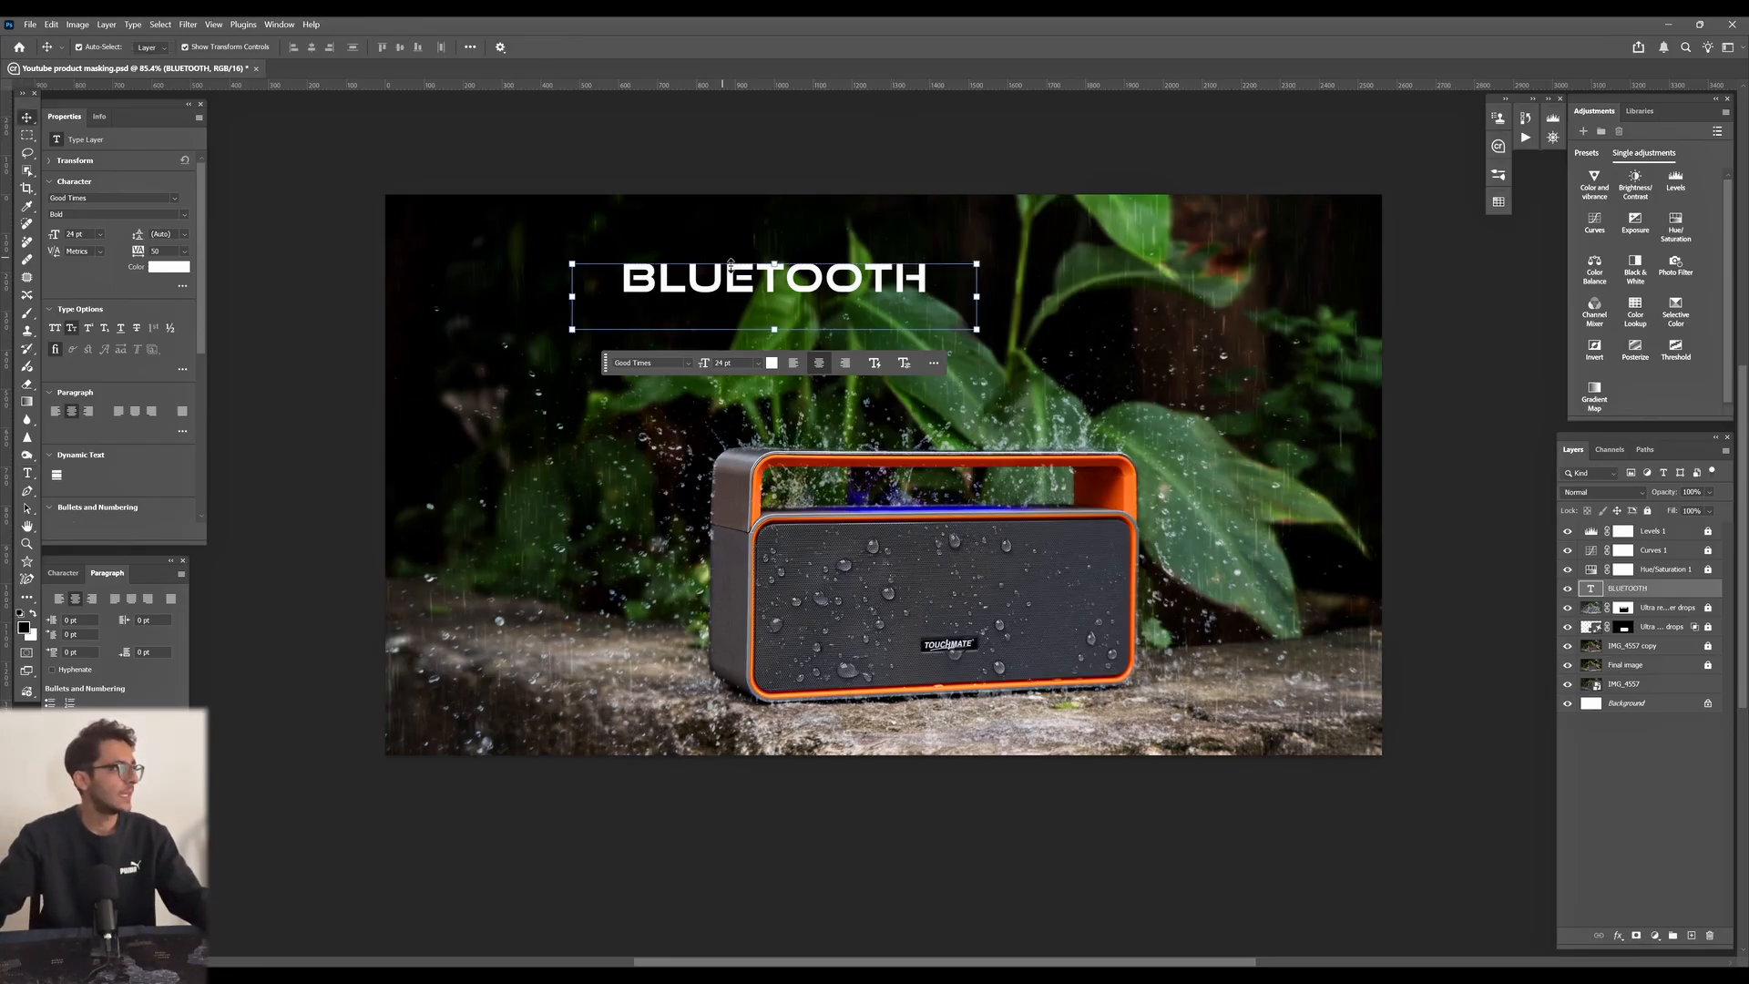
# - Enlarge the BLUETOOTH text to about 30.48 pt and place its layer above the Levels 1 adjustment layer
pyautogui.moveTo(775, 333)
pyautogui.mouseDown()
pyautogui.moveTo(775, 314)
pyautogui.moveTo(775, 334)
pyautogui.mouseUp()
pyautogui.moveTo(989, 337); pyautogui.dragTo(1071, 349)
pyautogui.moveTo(1661, 588); pyautogui.dragTo(1663, 528)
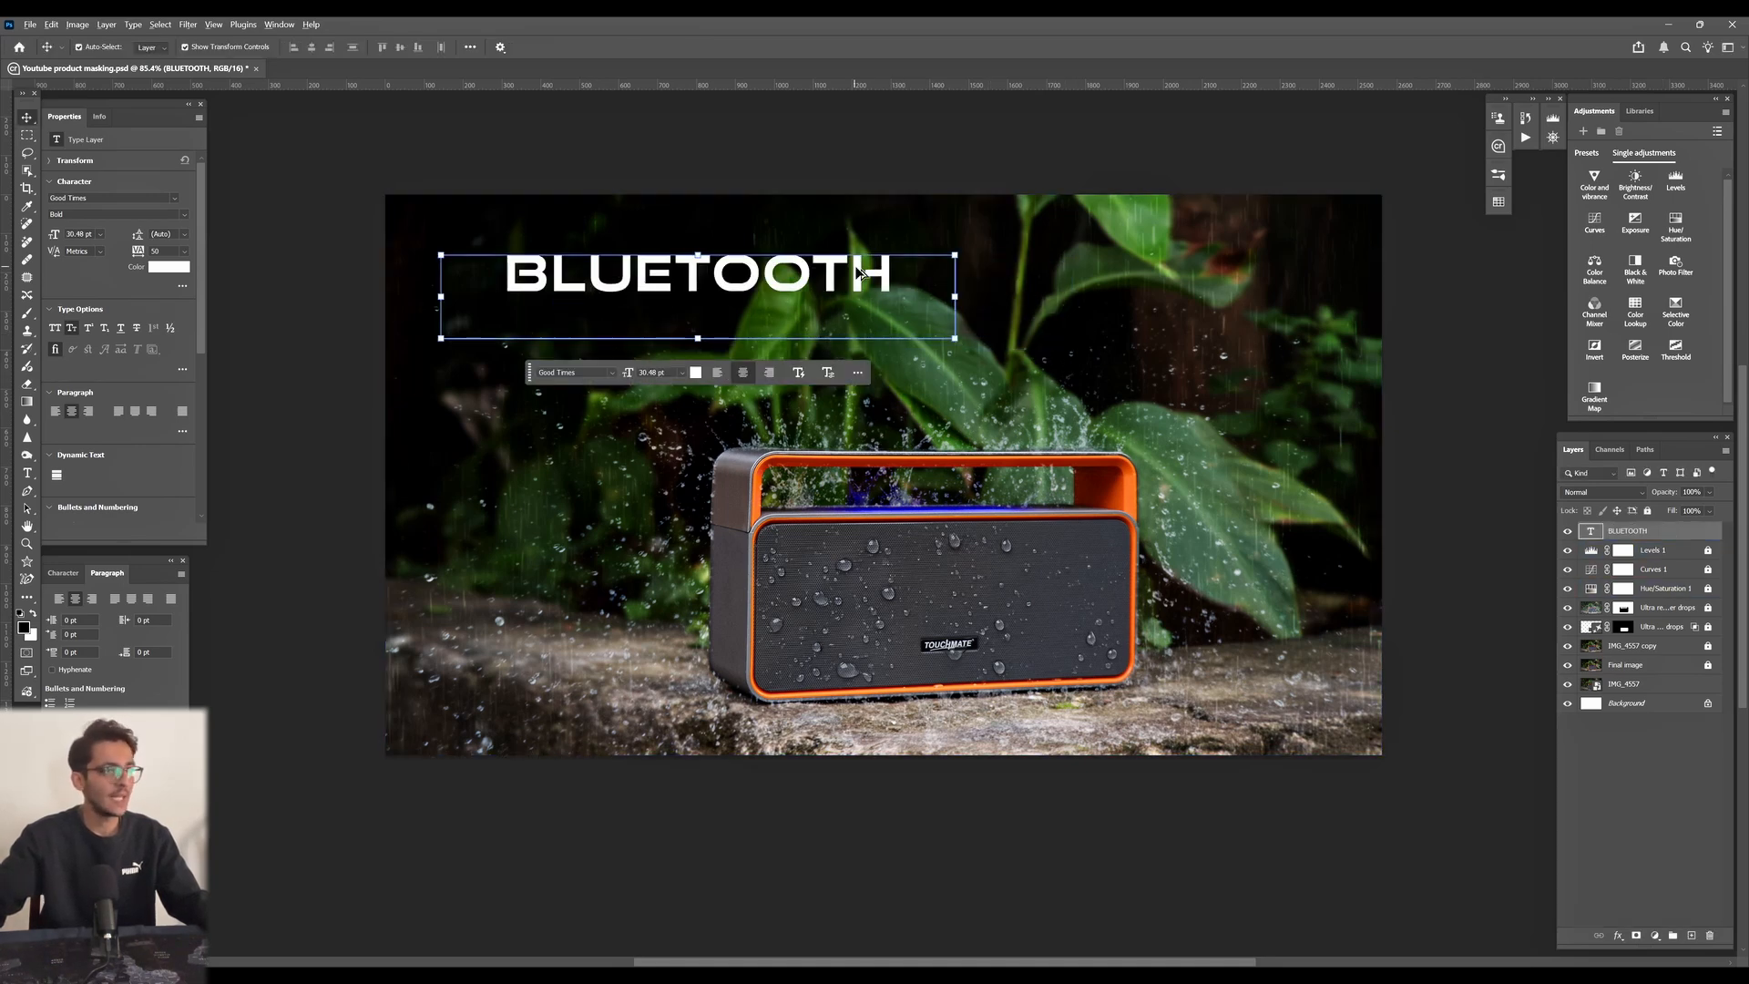
pyautogui.moveTo(861, 273); pyautogui.dragTo(1144, 388)
pyautogui.hotkey('ctrl', 'z')
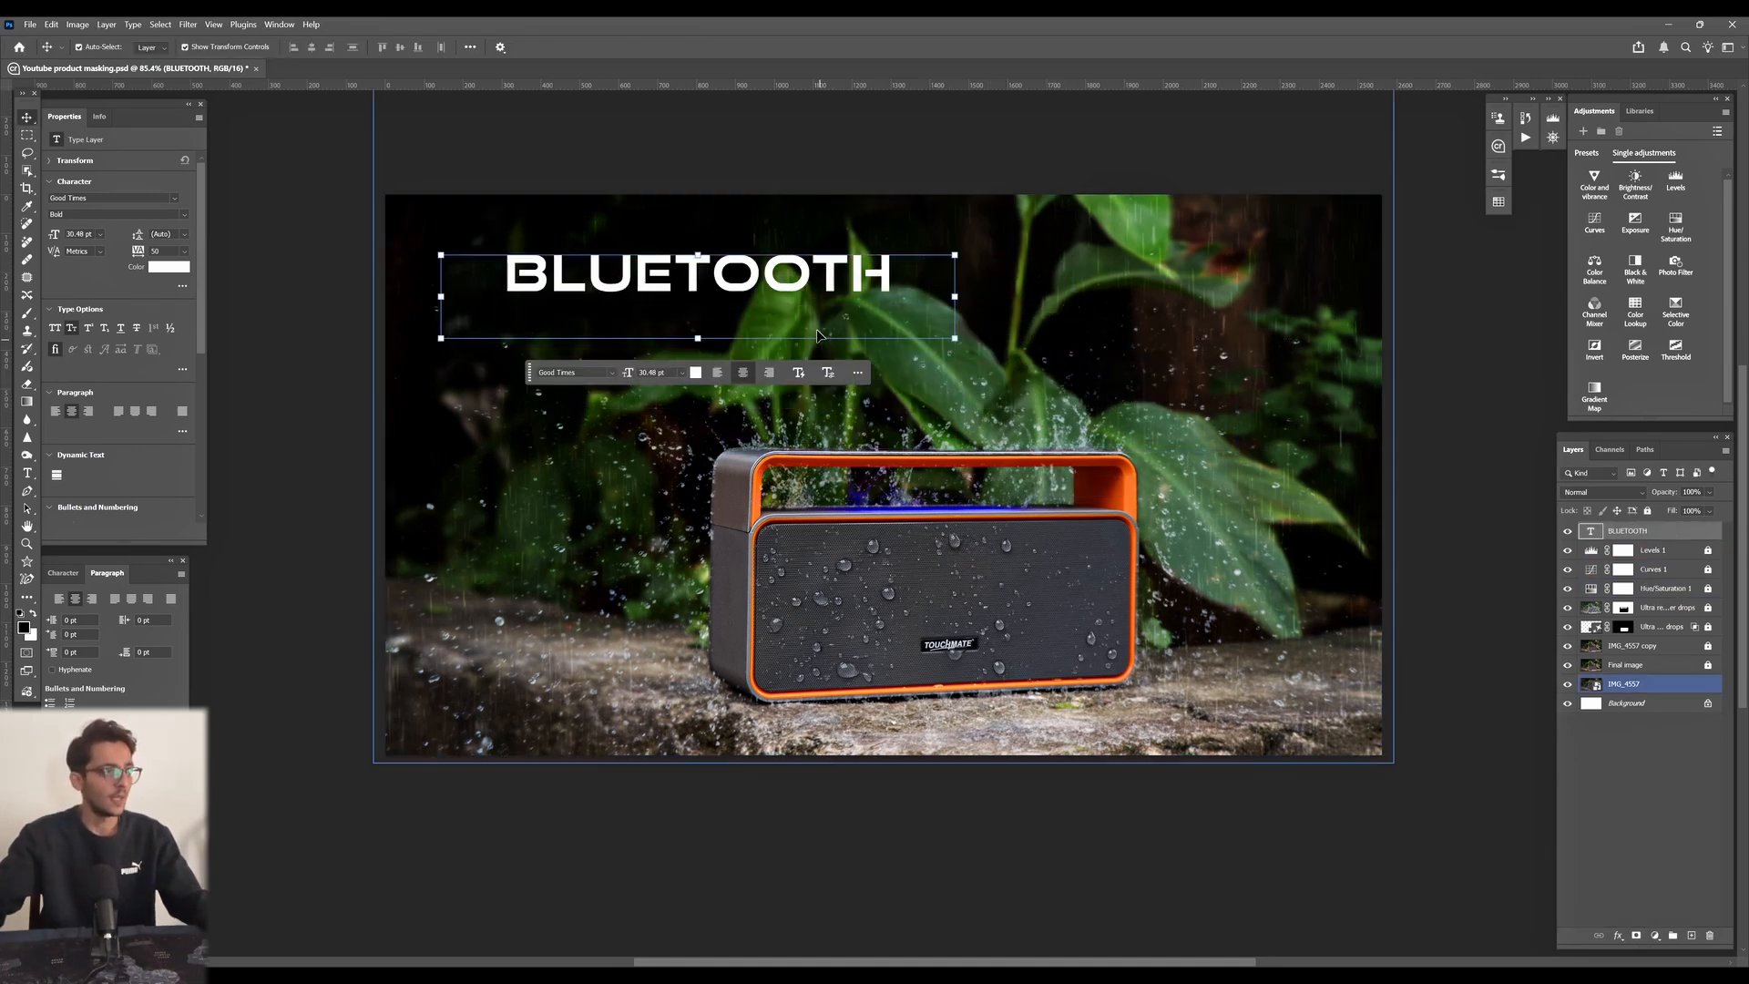
# - Add a white 4 px outside stroke to the BLUETOOTH text and shift the text slightly lower
pyautogui.doubleClick(1680, 531)
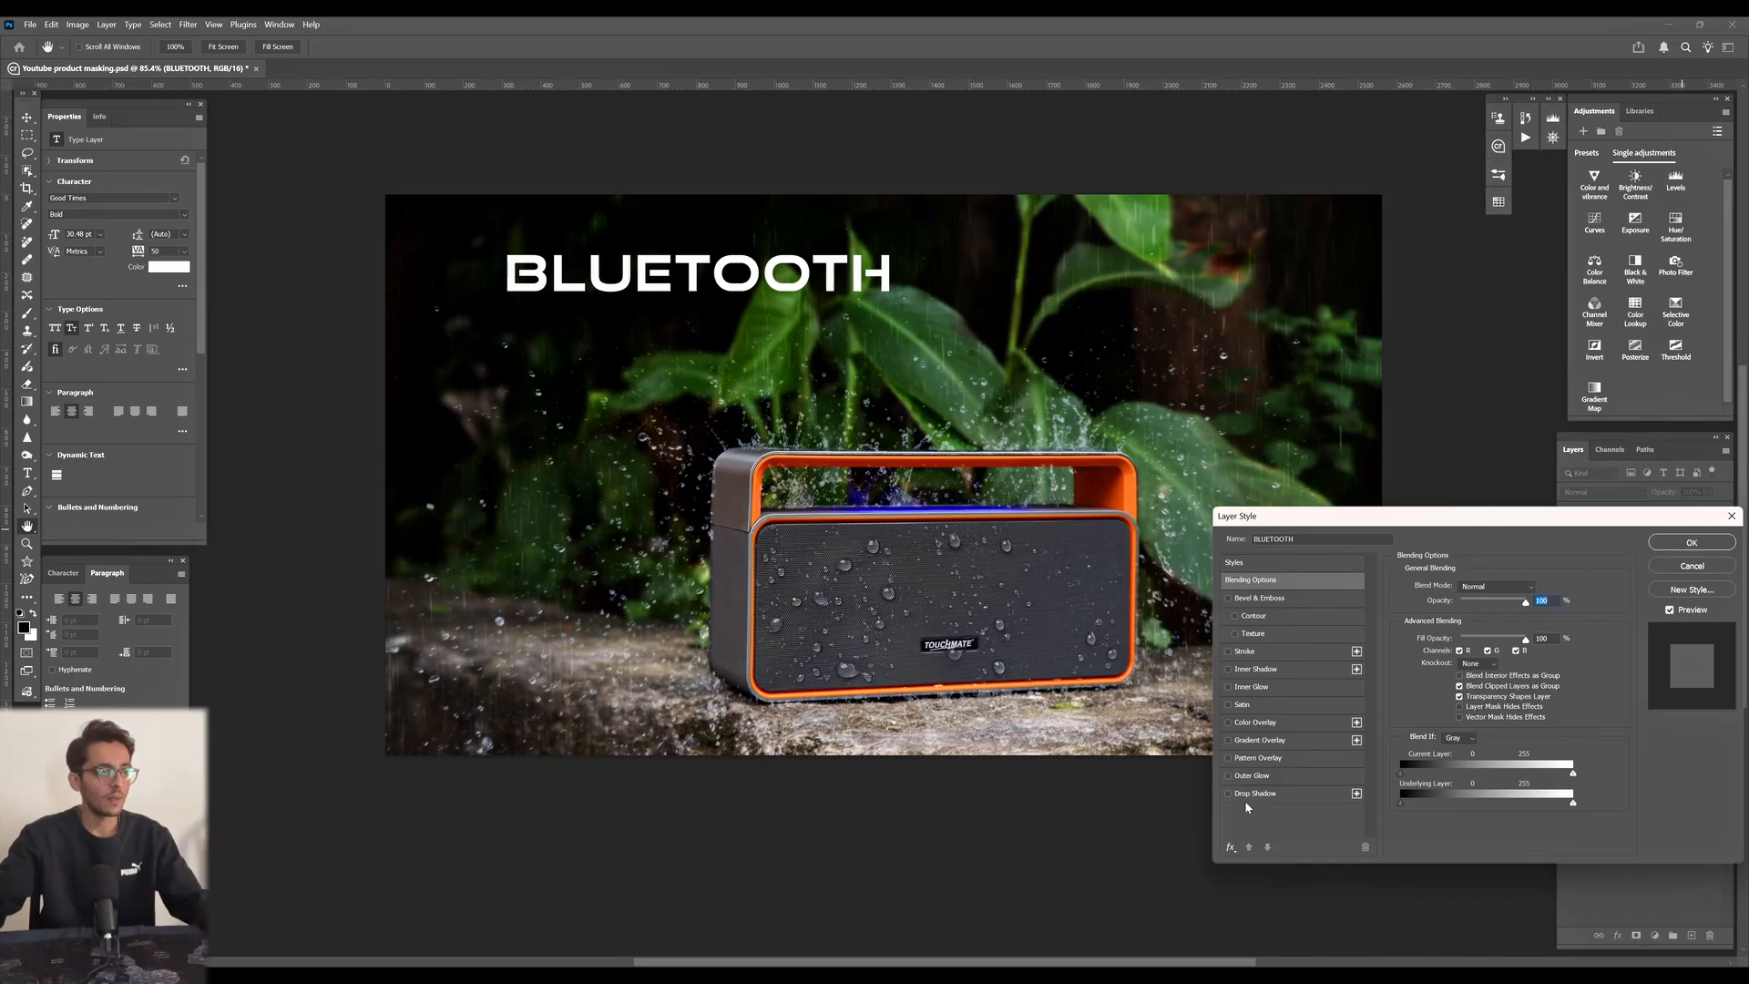
pyautogui.click(1228, 651)
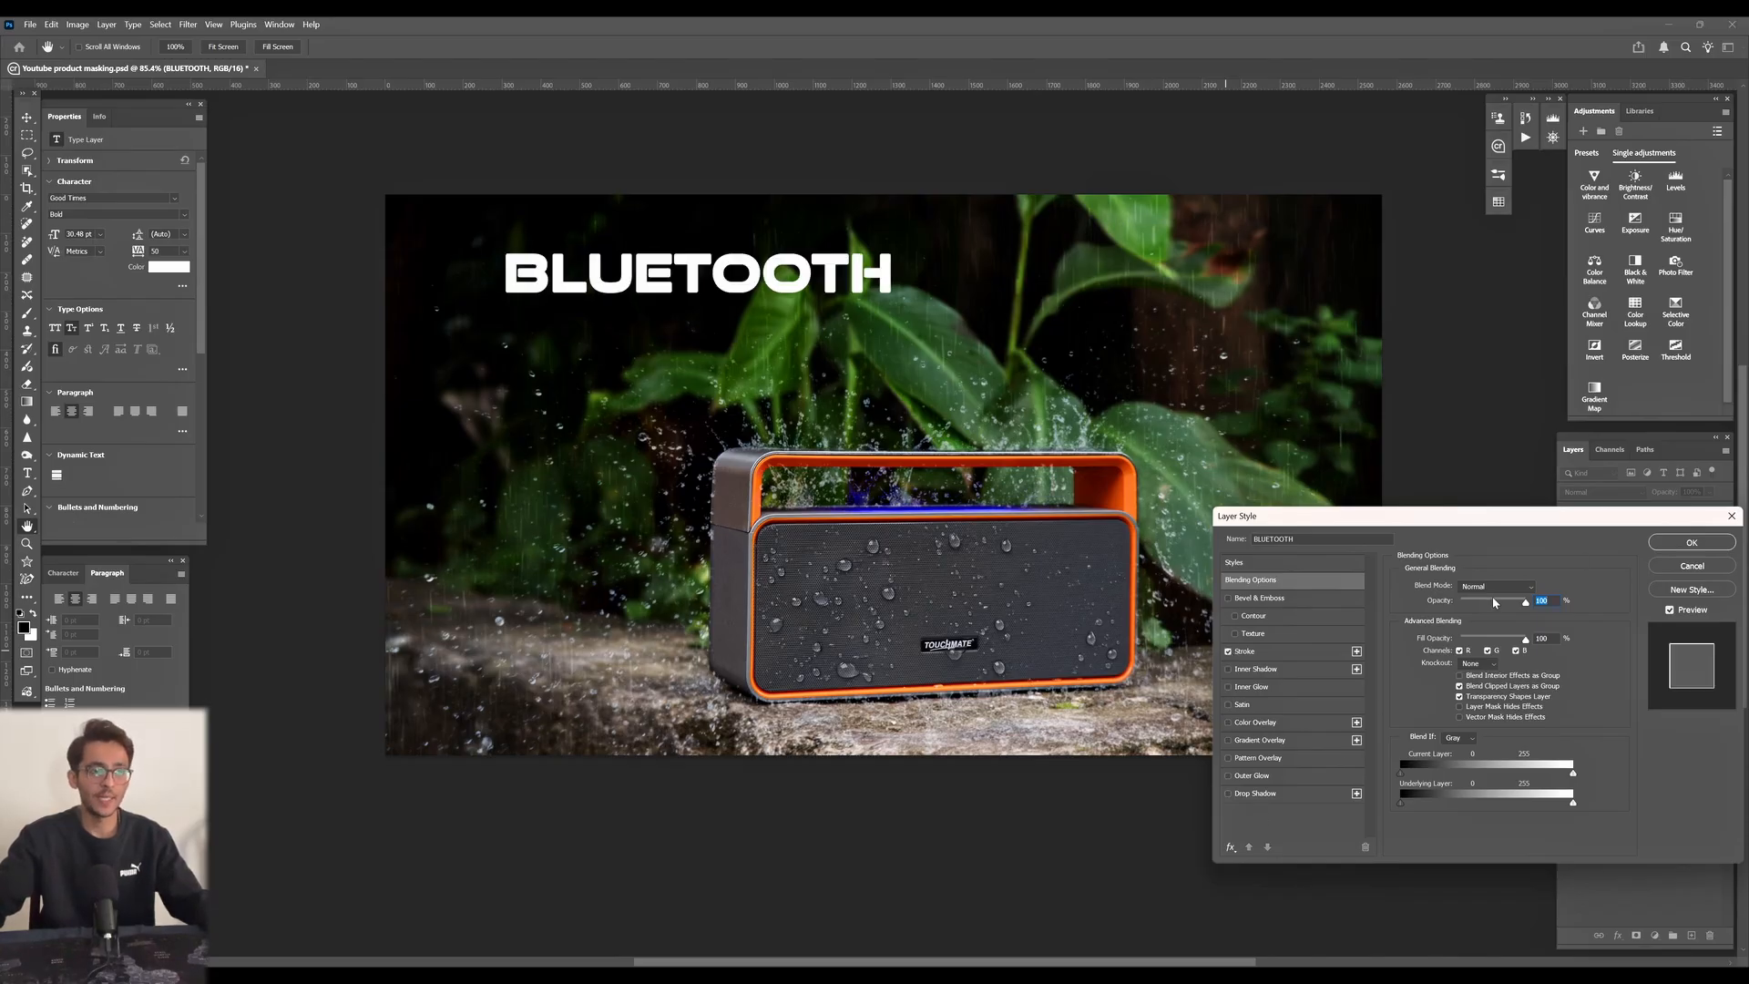
pyautogui.click(1286, 652)
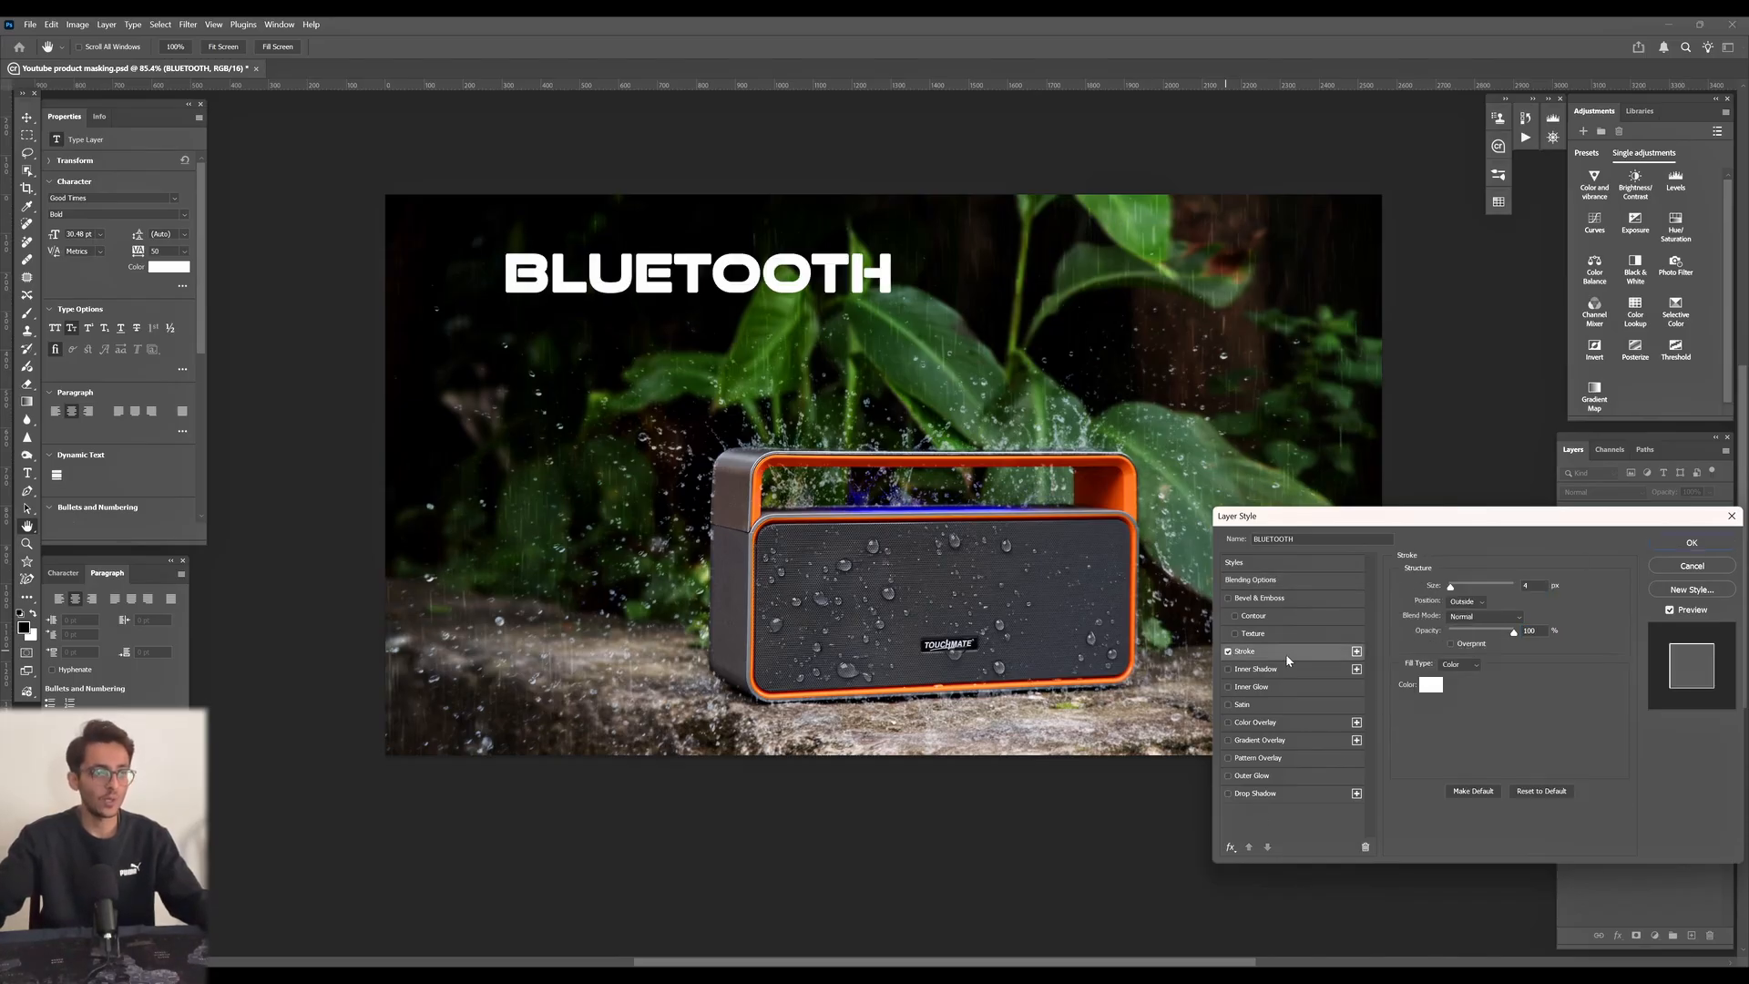
pyautogui.click(1665, 547)
pyautogui.moveTo(788, 264); pyautogui.dragTo(788, 317)
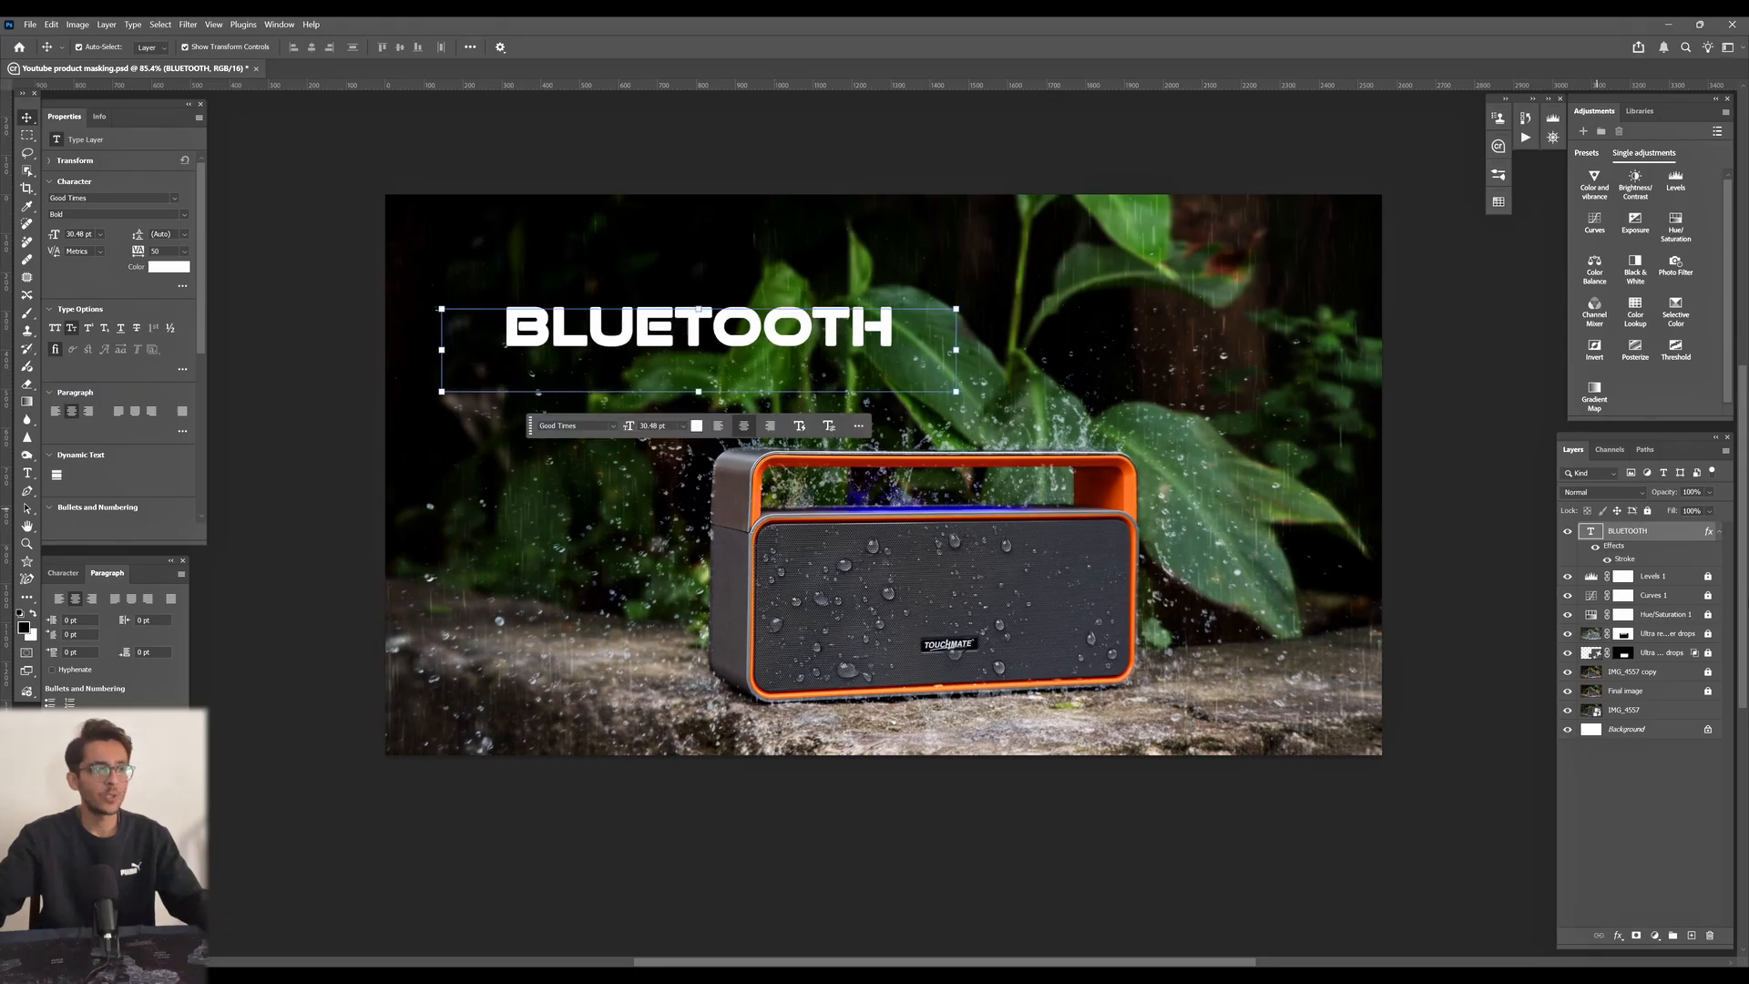
# - Cycle through the blend modes on the BLUETOOTH layer and set it to Soft Light
pyautogui.click(1630, 492)
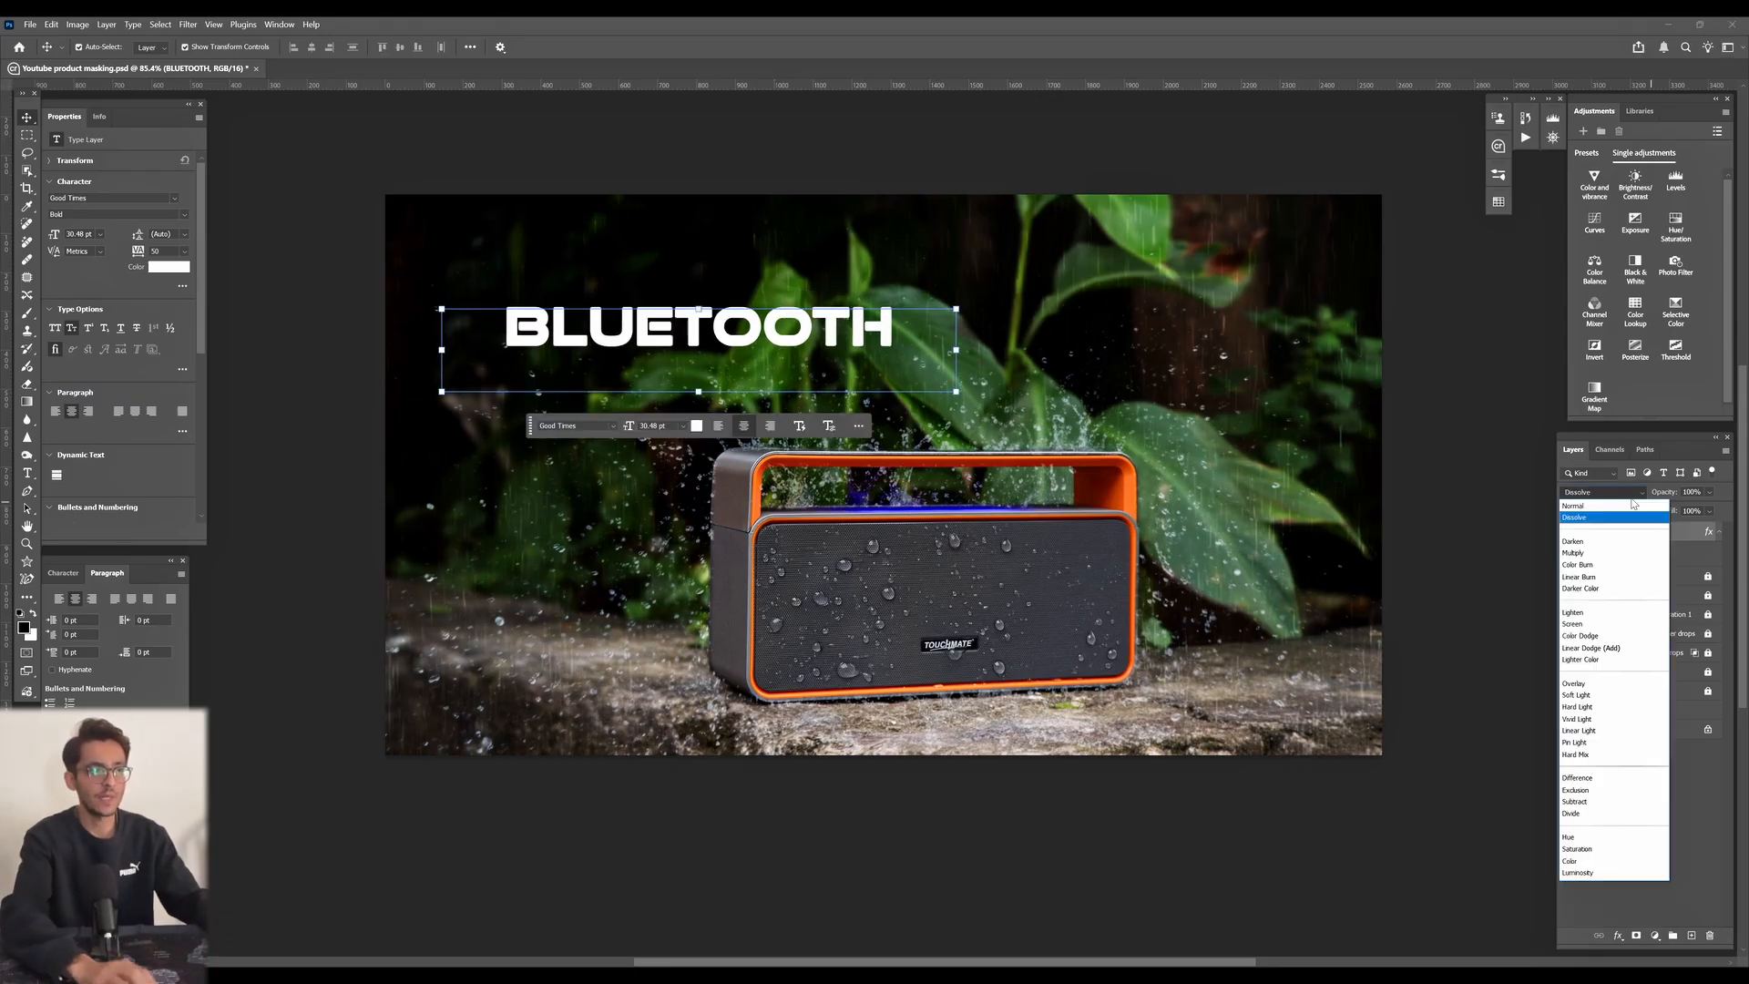
pyautogui.press('Down')
pyautogui.press('Down')
pyautogui.press('Down')
pyautogui.press('Down')
pyautogui.press('Down')
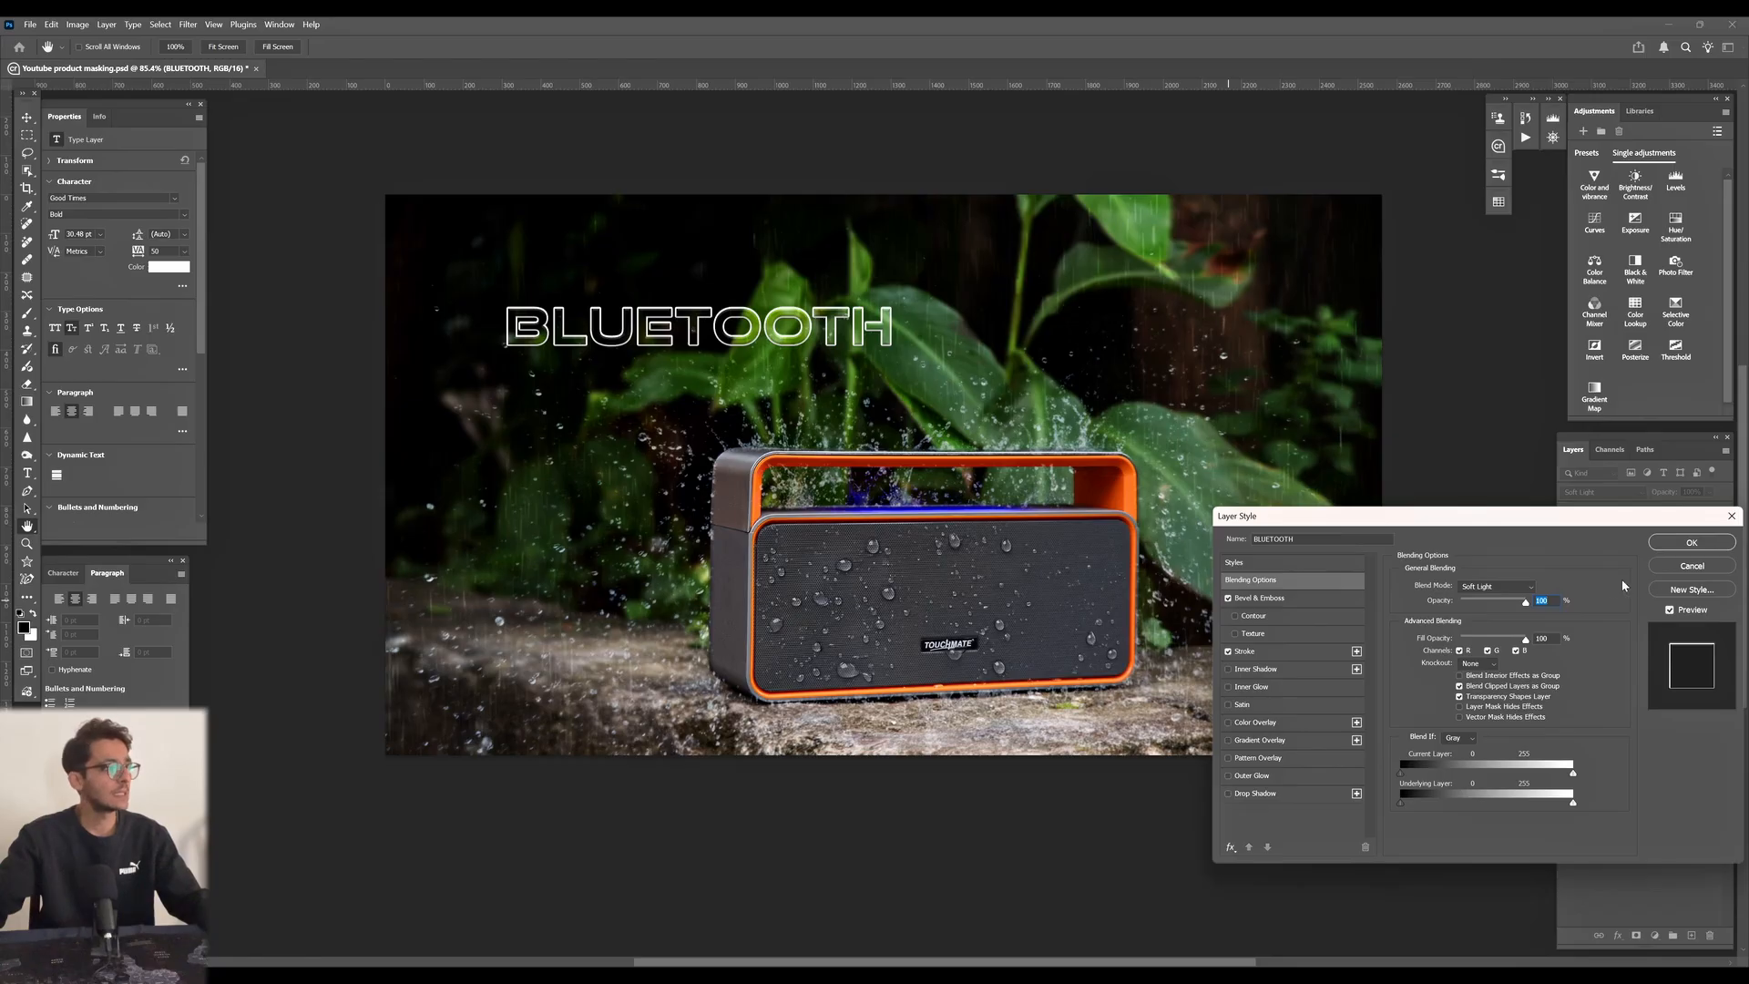
# - Set the BLUETOOTH text's stroke size to 3 px and apply it together with Bevel & Emboss
pyautogui.click(1281, 652)
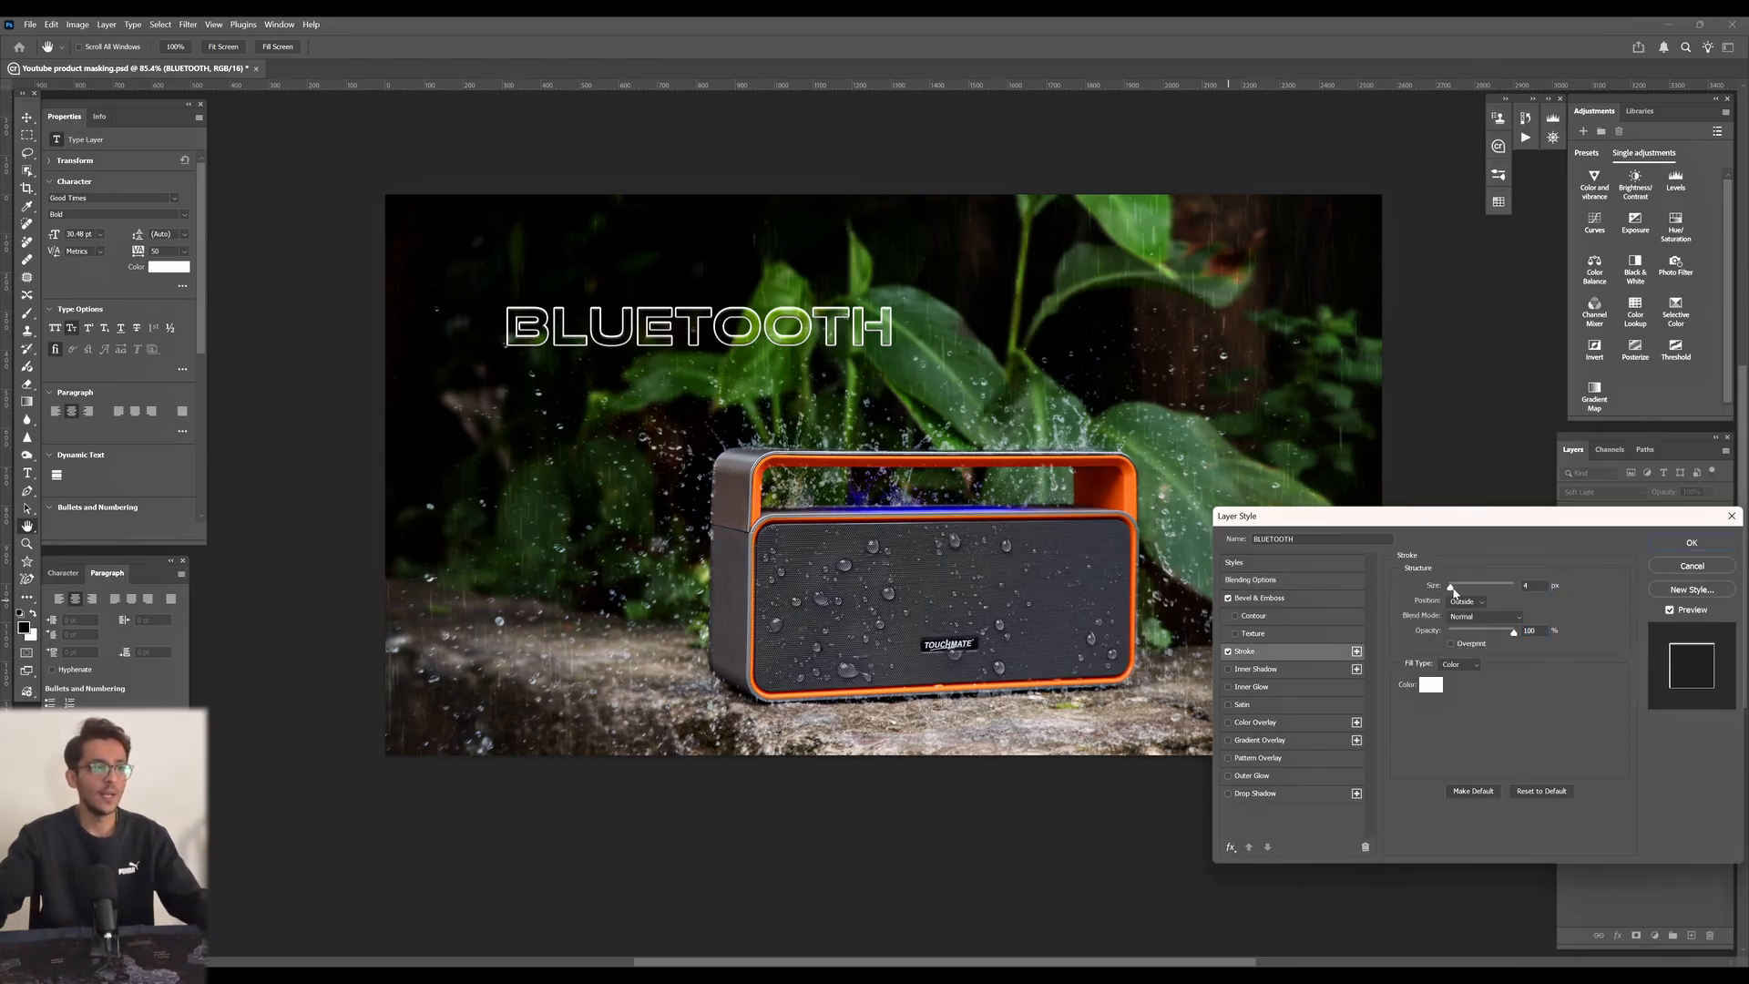
pyautogui.moveTo(1452, 594); pyautogui.dragTo(1452, 601)
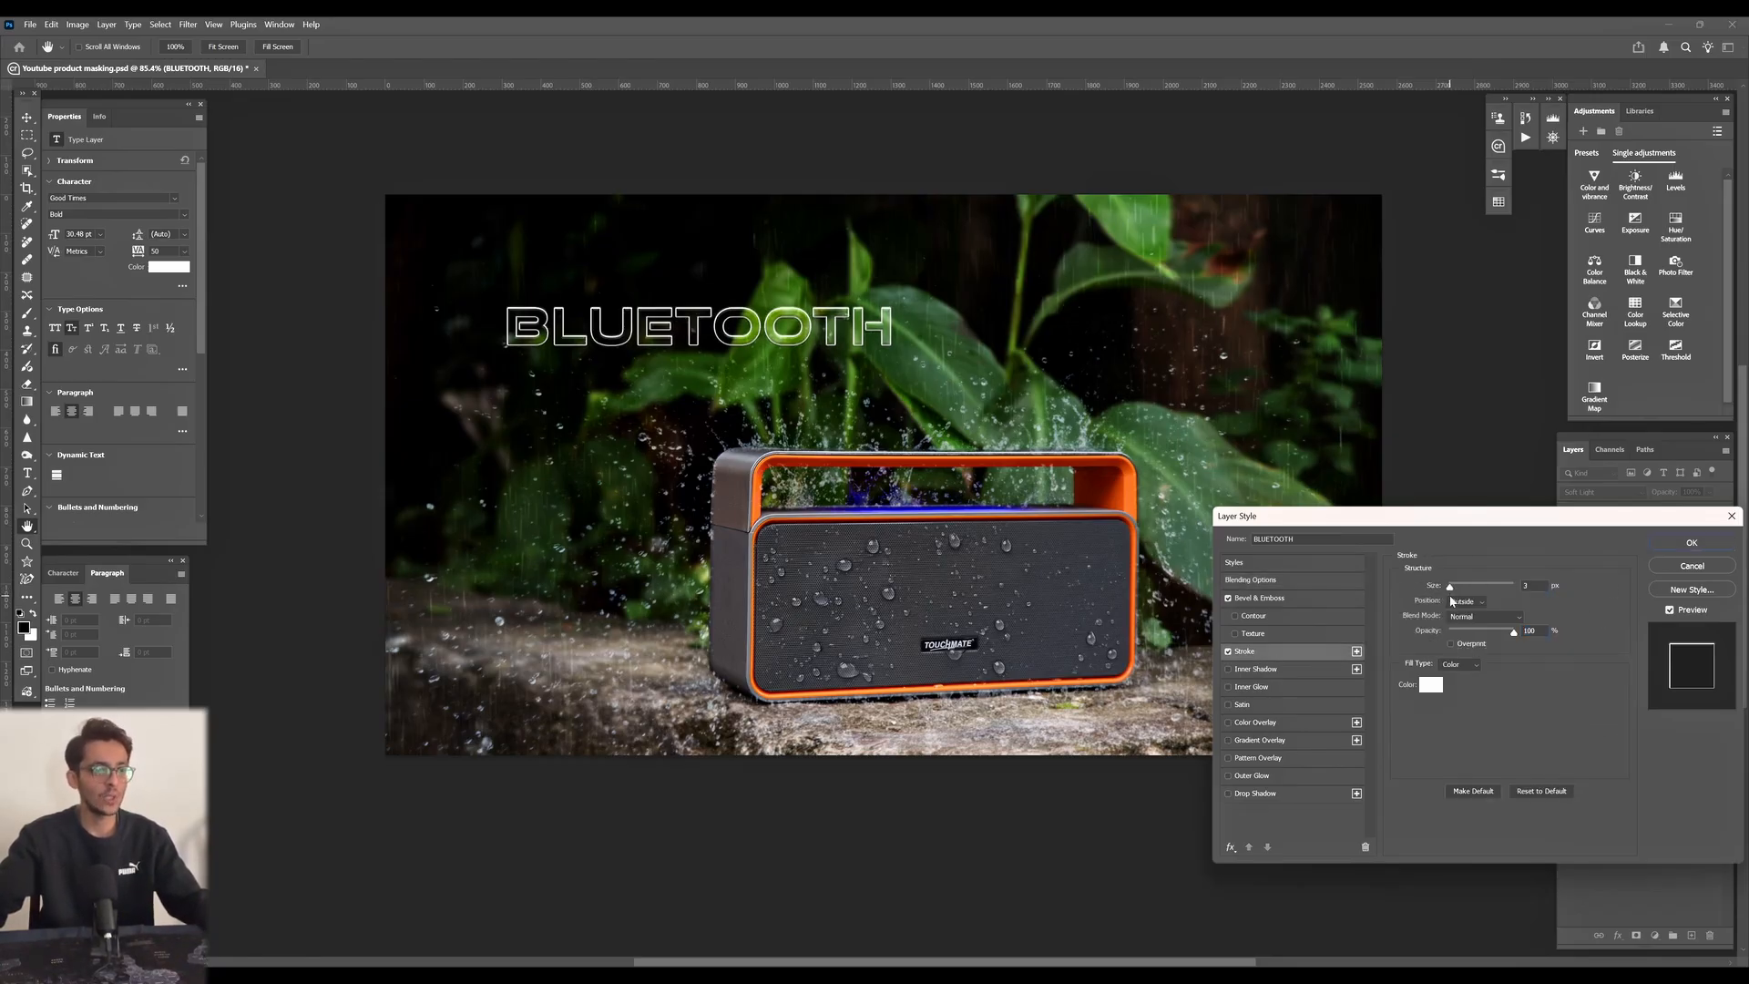
pyautogui.click(1689, 542)
pyautogui.press('v')
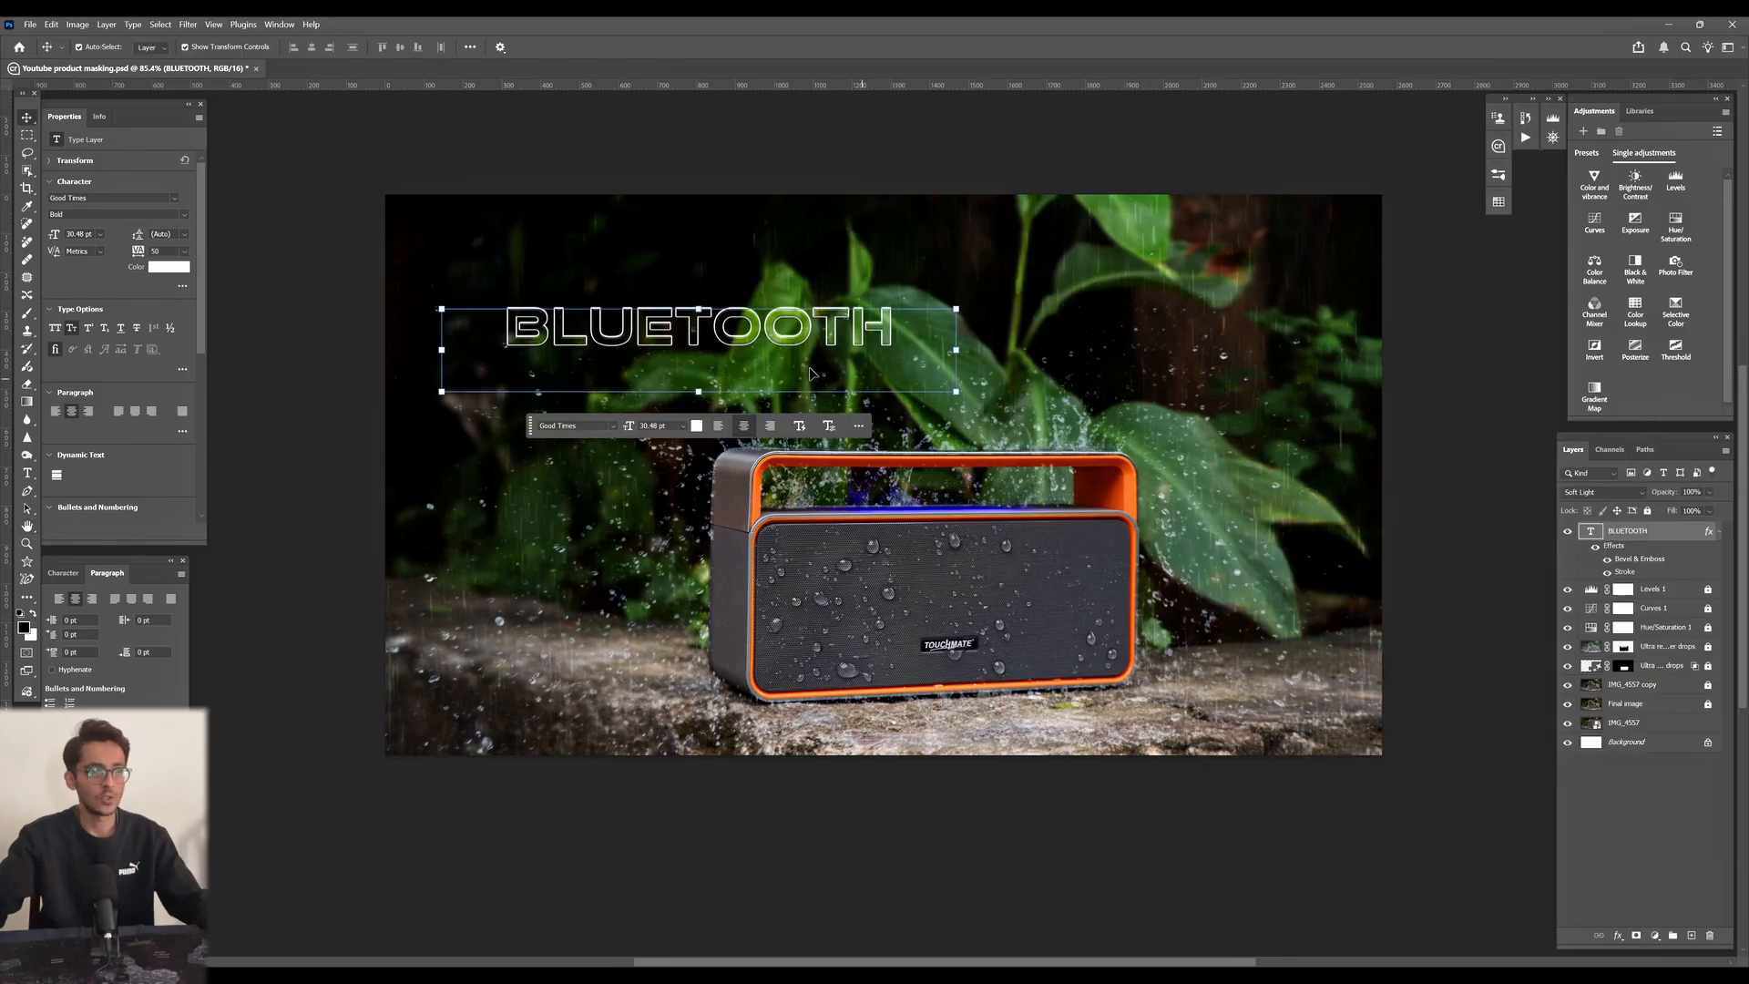
# - Duplicate the BLUETOOTH text down beside the plant leaves and change the copy's wording to "SPEAKER"
pyautogui.moveTo(841, 362); pyautogui.dragTo(1147, 394)
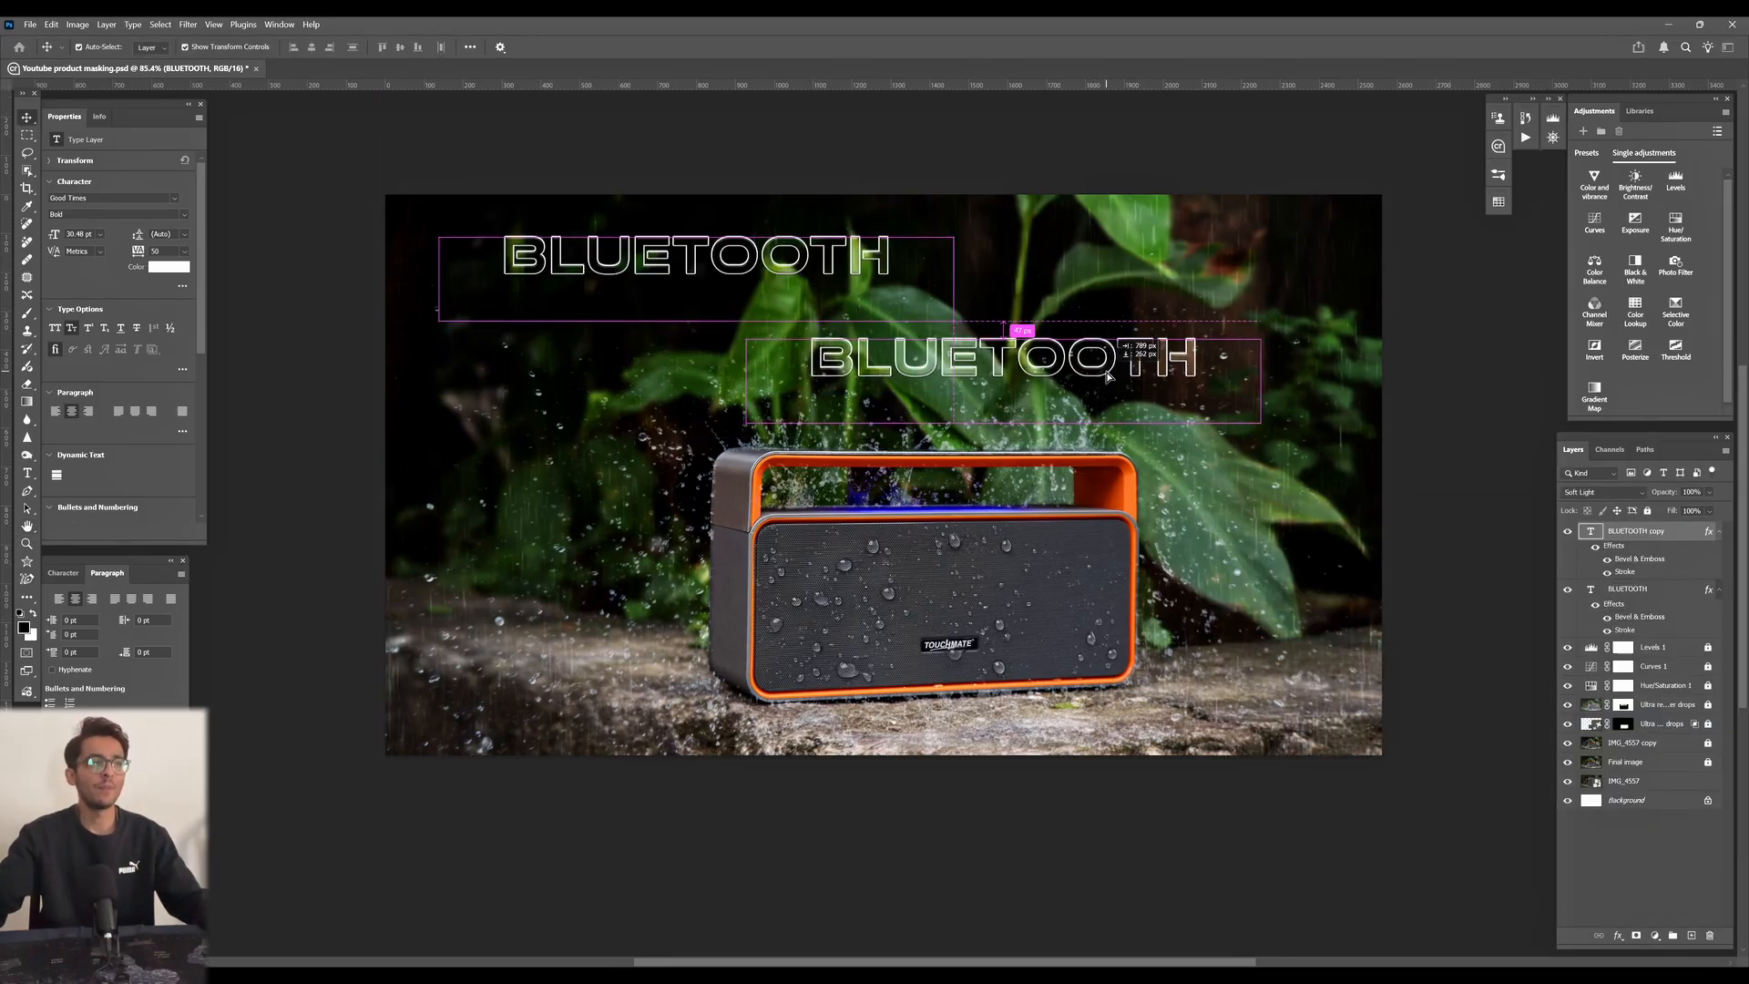
pyautogui.doubleClick(1085, 369)
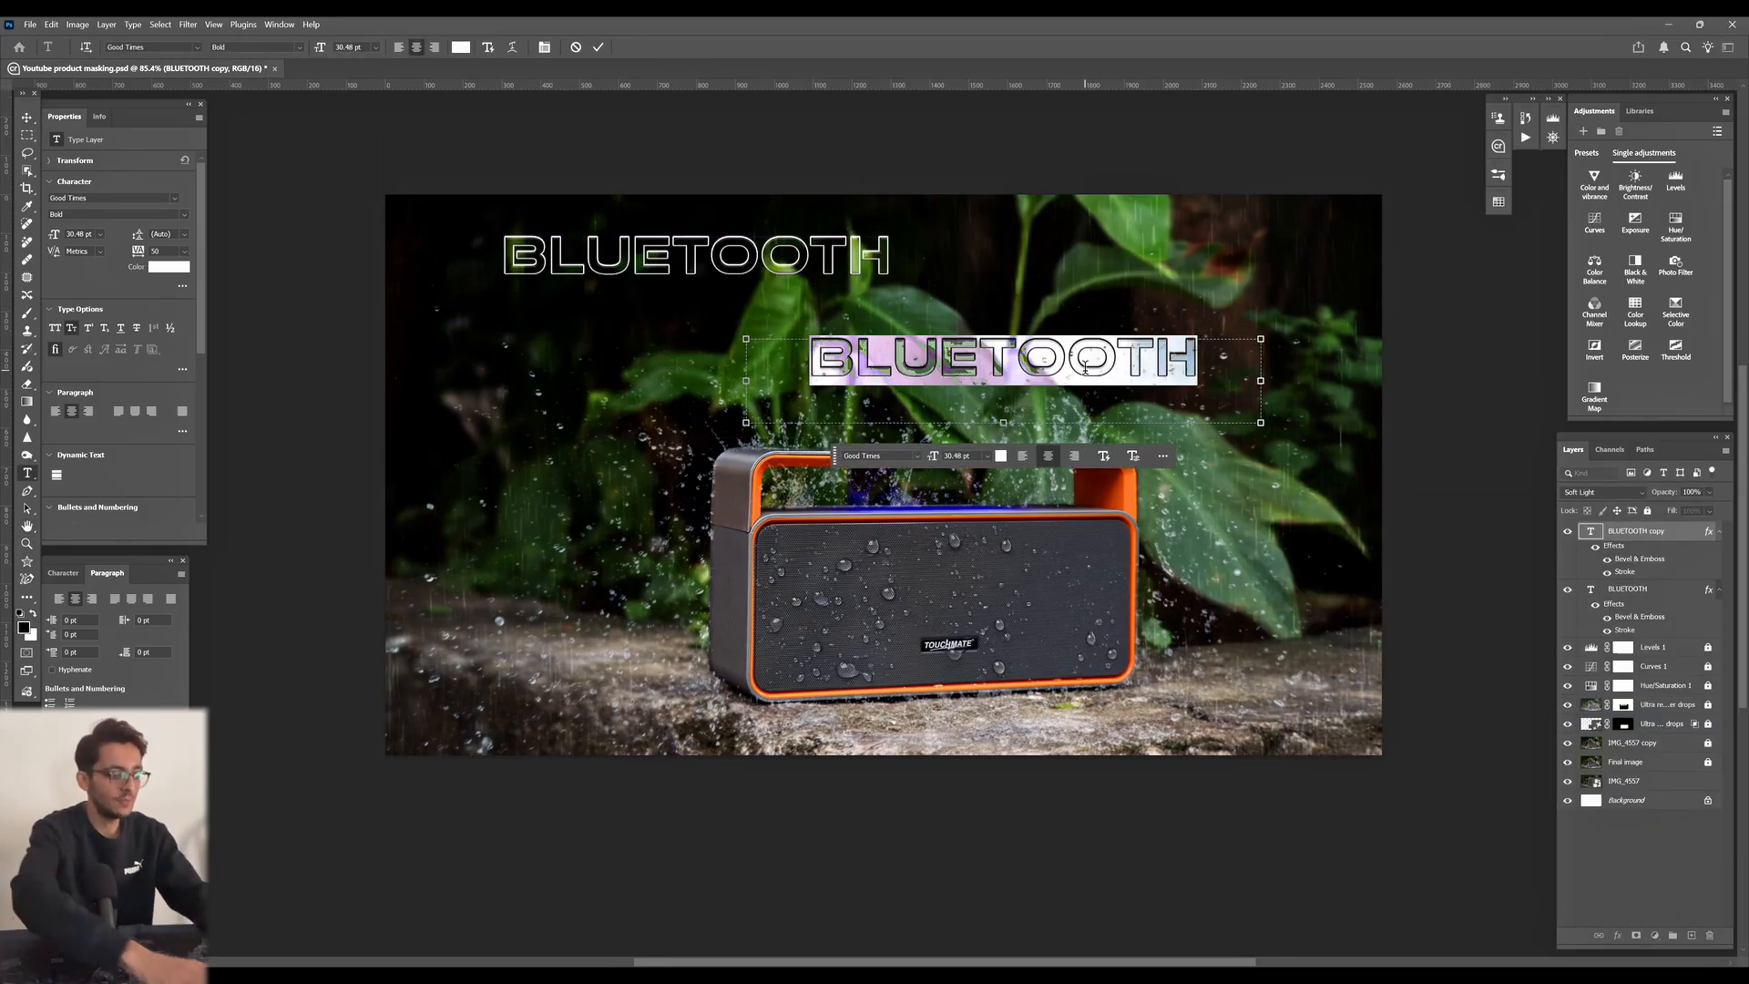
pyautogui.write('SPEAS')
pyautogui.press('BackSpace')
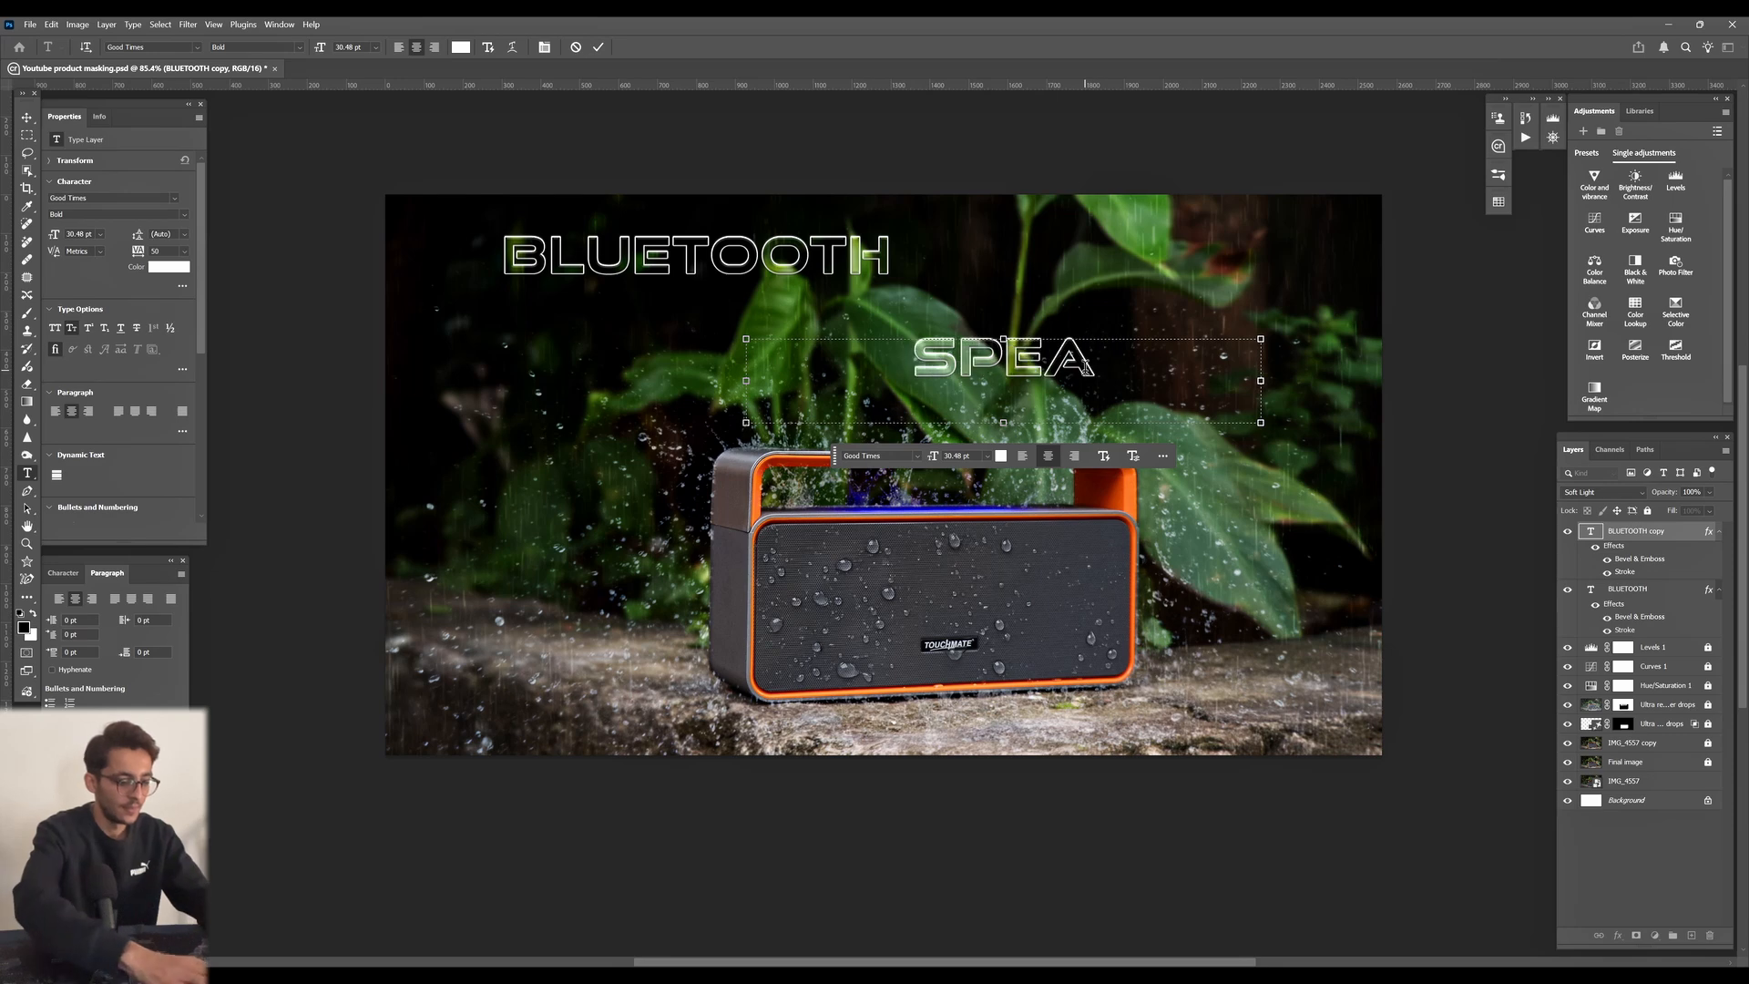
pyautogui.write('KER')
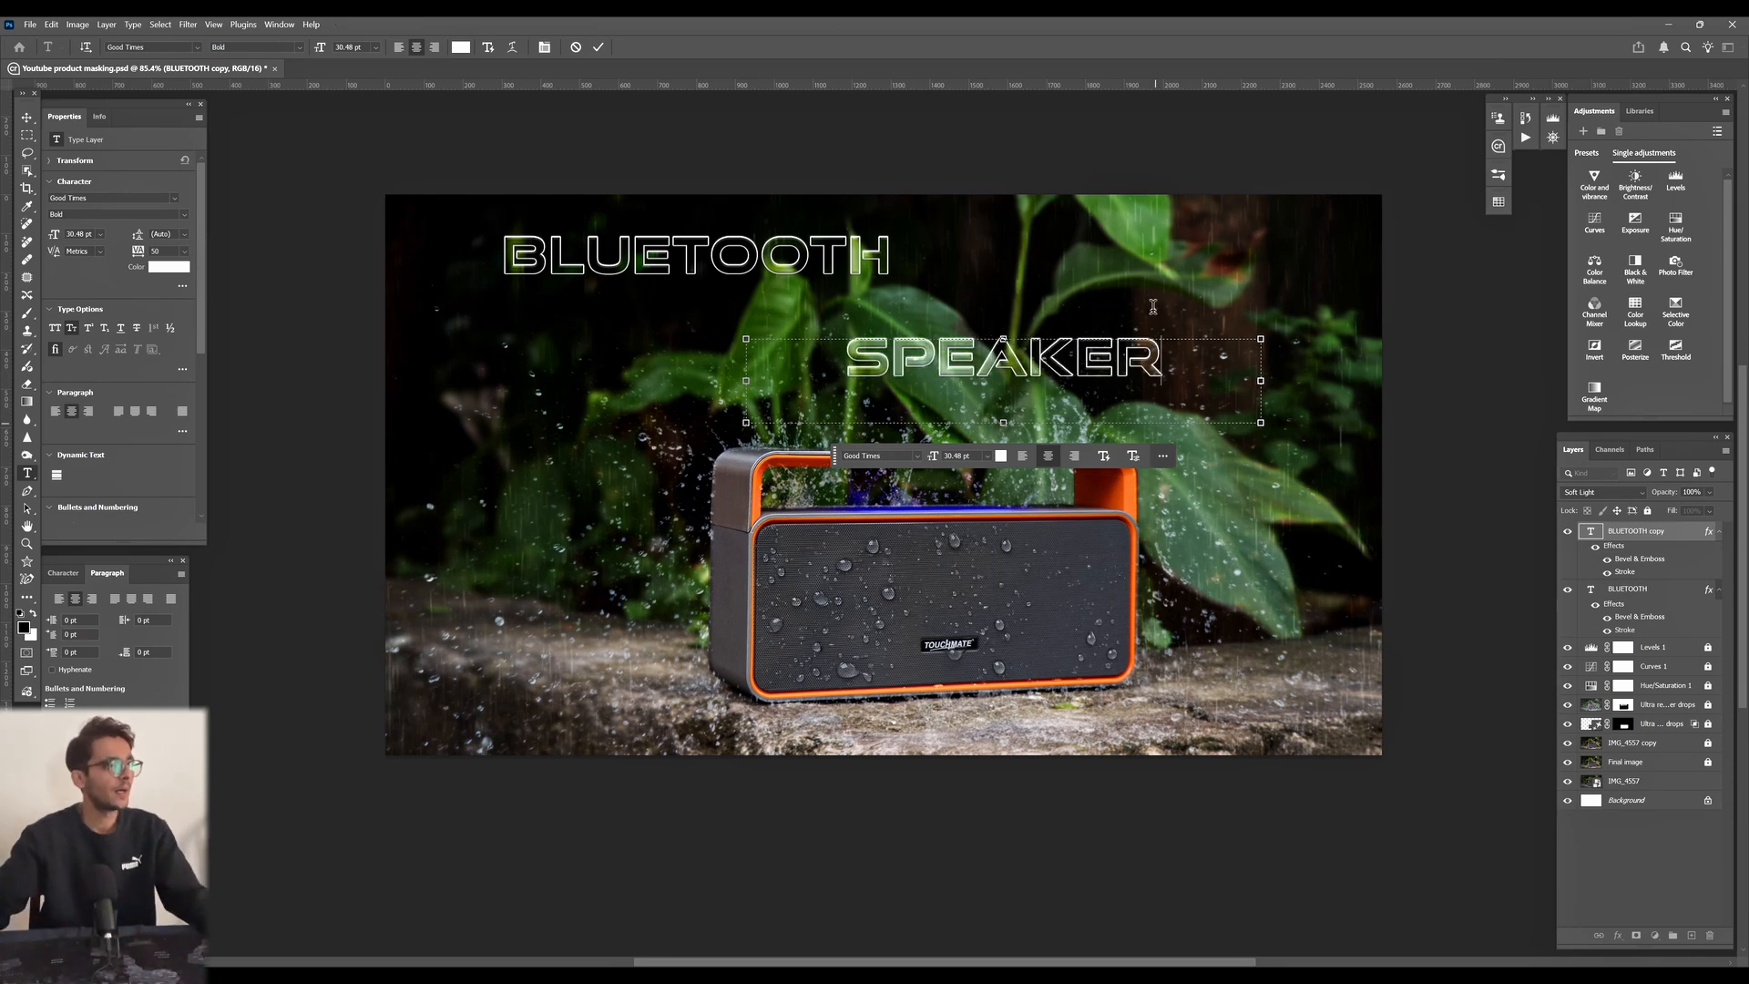
pyautogui.hotkey('ctrl', 'Return')
pyautogui.press('v')
# - Stagger the two text lines so SPEAKER sits just below the right end of BLUETOOTH
pyautogui.moveTo(1044, 367); pyautogui.dragTo(1070, 362)
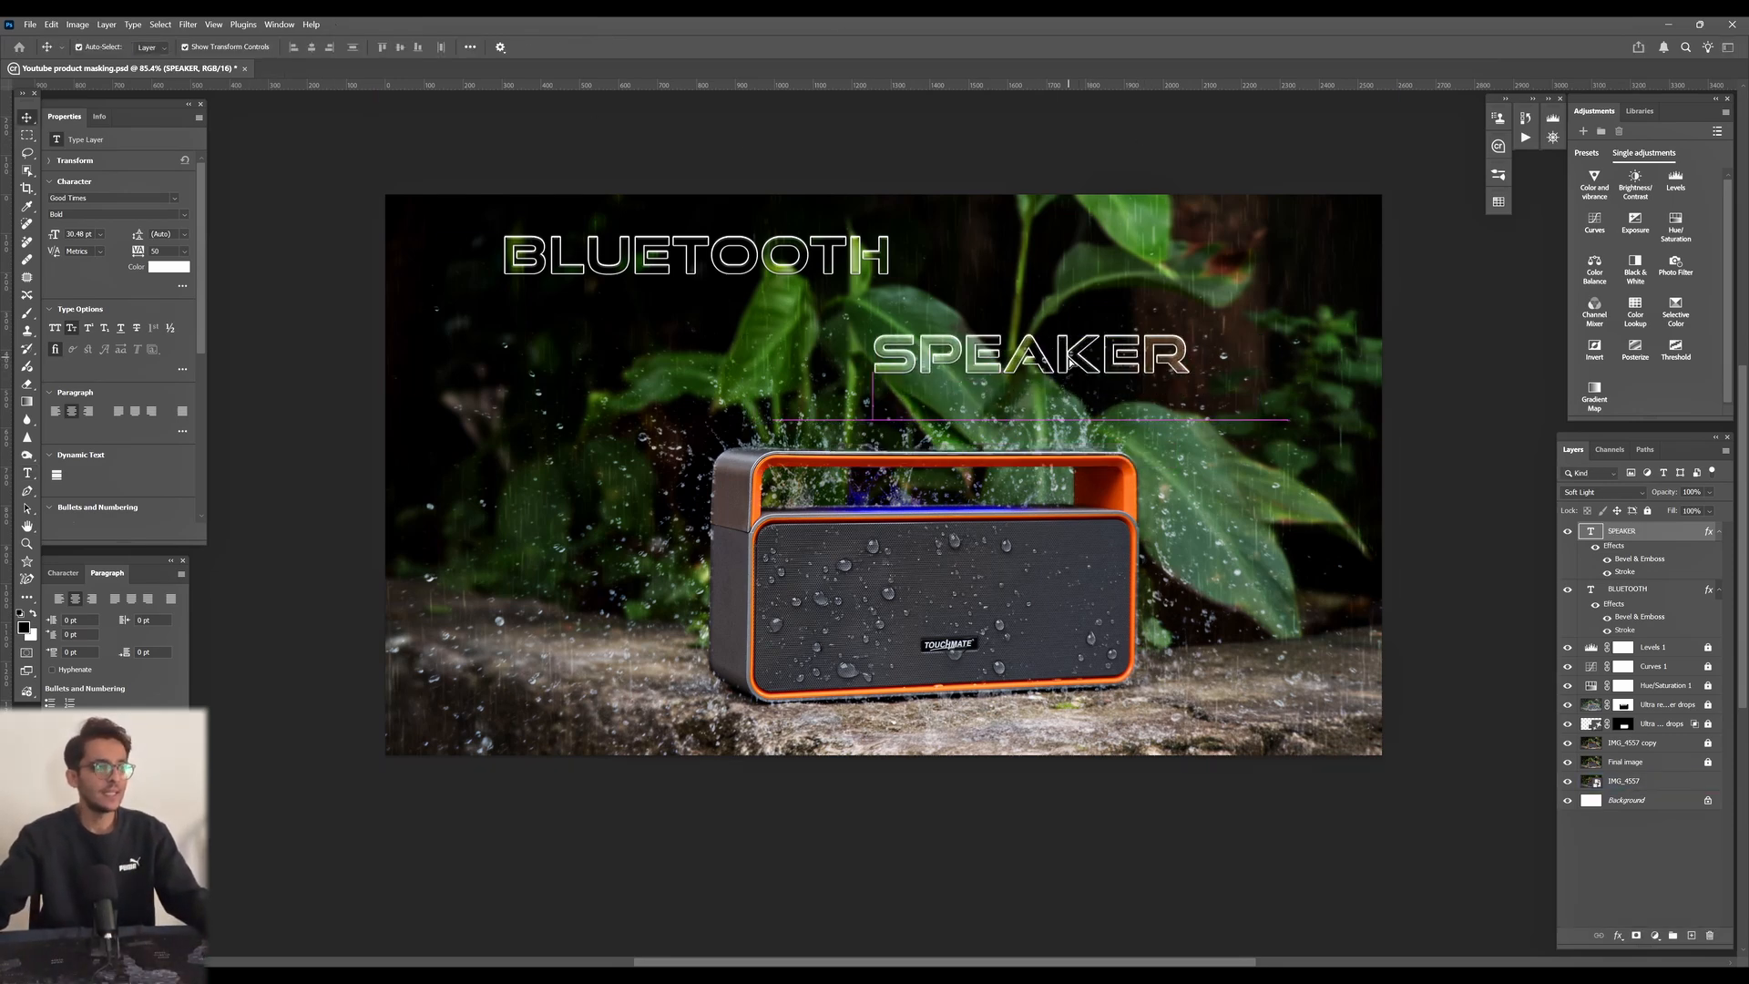
pyautogui.moveTo(870, 259); pyautogui.dragTo(902, 291)
pyautogui.moveTo(1017, 363); pyautogui.dragTo(1027, 350)
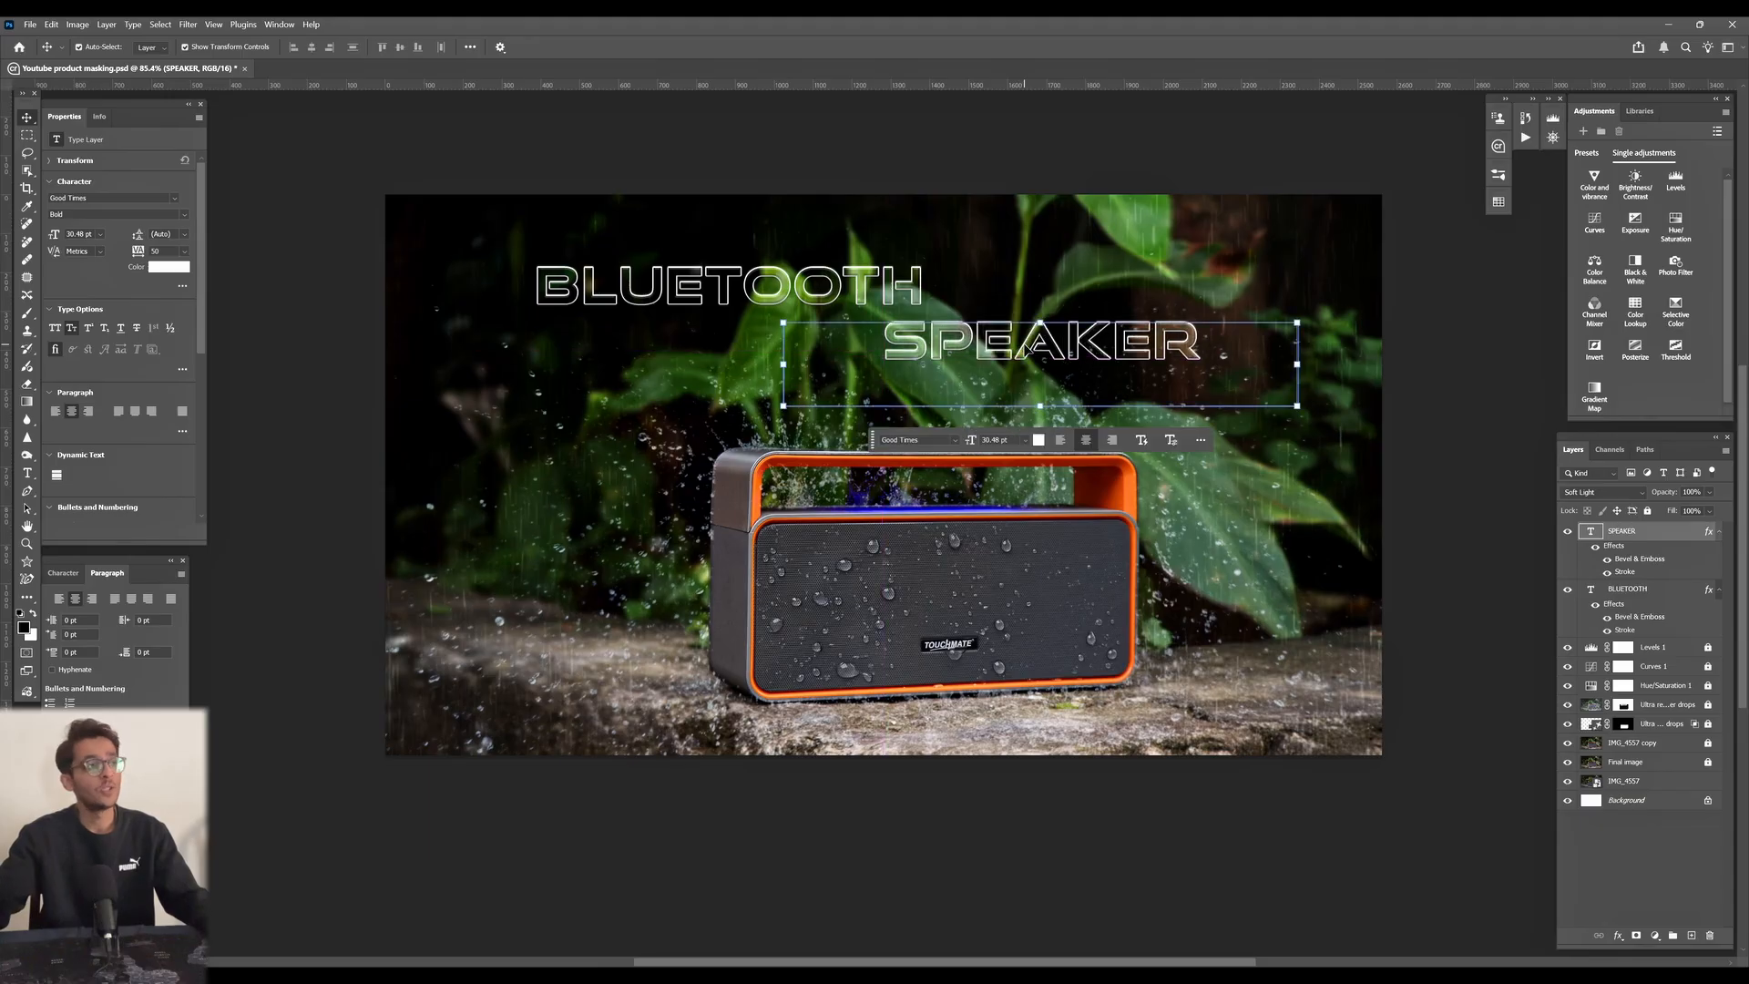
pyautogui.click(1037, 149)
# - Reposition the BLUETOOTH and SPEAKER lines to tighten the vertical gap between them
pyautogui.click(1020, 335)
pyautogui.keyDown('shift'); pyautogui.click(898, 296); pyautogui.keyUp('shift')
pyautogui.moveTo(912, 333); pyautogui.dragTo(825, 268)
pyautogui.click(961, 111)
pyautogui.moveTo(1063, 319)
pyautogui.mouseDown()
pyautogui.moveTo(1047, 326)
pyautogui.moveTo(1058, 345)
pyautogui.mouseUp()
pyautogui.moveTo(853, 262); pyautogui.dragTo(922, 280)
pyautogui.keyDown('shift'); pyautogui.click(915, 319); pyautogui.keyUp('shift')
pyautogui.click(924, 162)
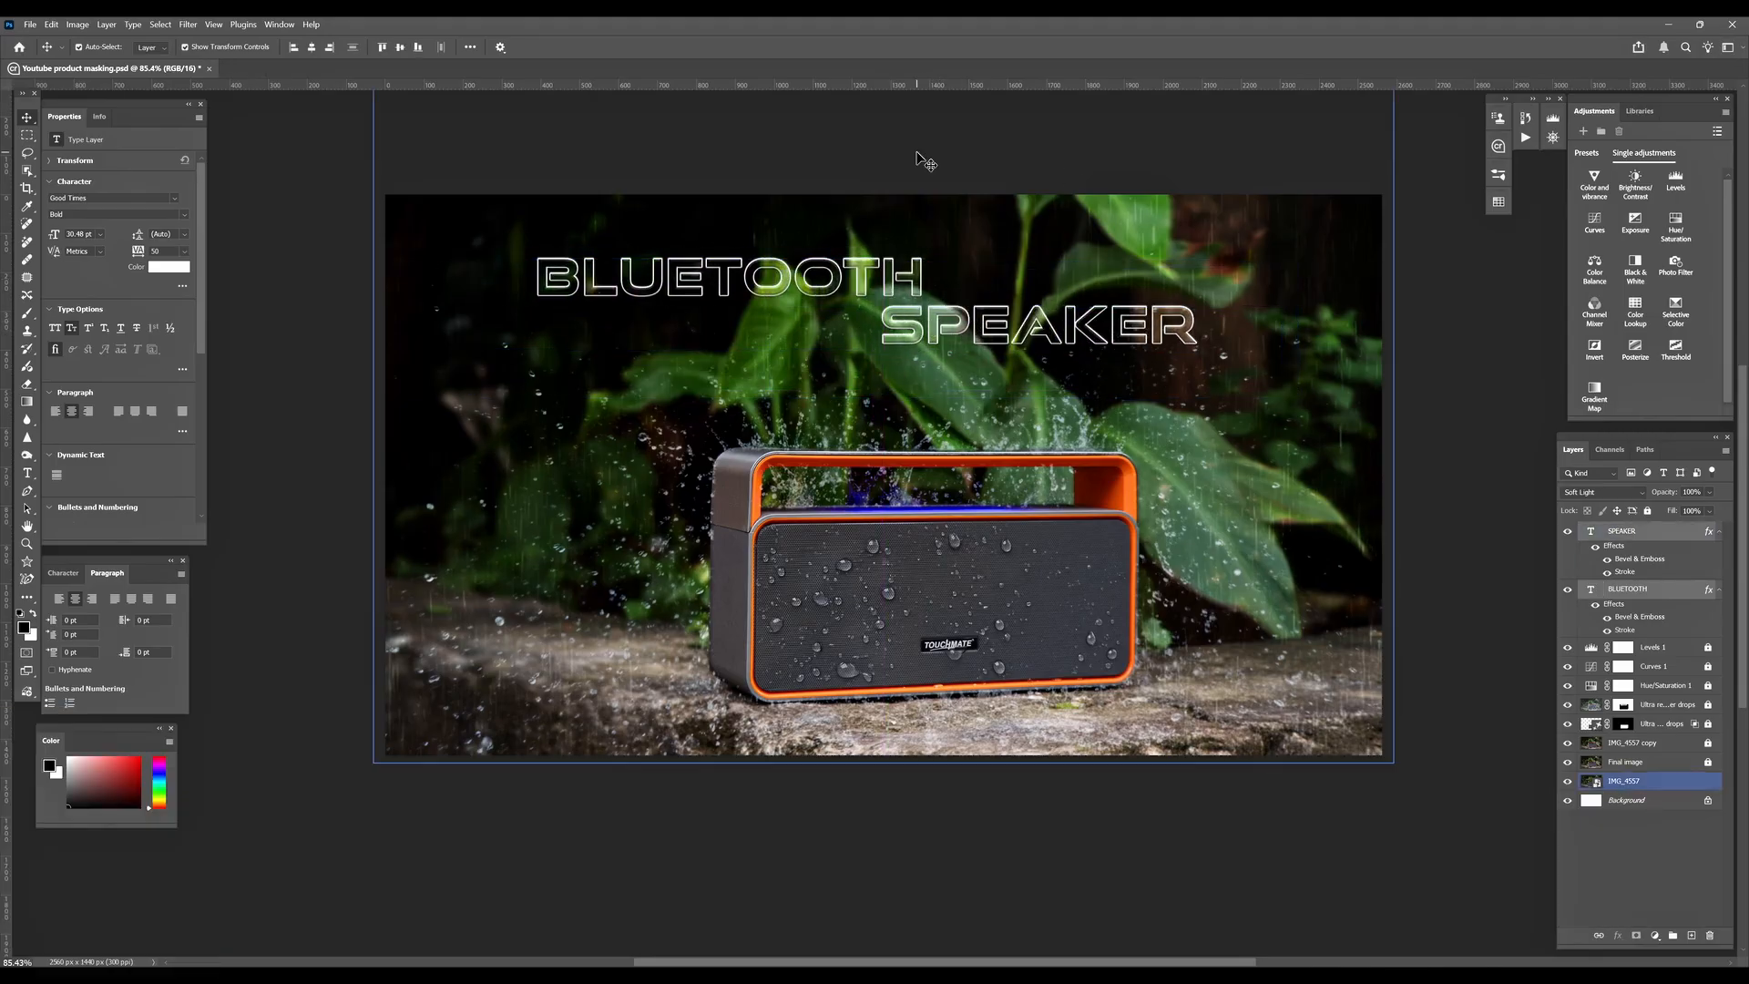
# - Select both text lines, raise them slightly together, and deselect them to check the layout
pyautogui.click(906, 283)
pyautogui.keyDown('shift'); pyautogui.click(1006, 333); pyautogui.keyUp('shift')
pyautogui.moveTo(1007, 333); pyautogui.dragTo(1007, 320)
pyautogui.click(1000, 165)
pyautogui.scroll(-1, 1274, 656)
pyautogui.scroll(2, 1271, 728)
pyautogui.click(1260, 819)
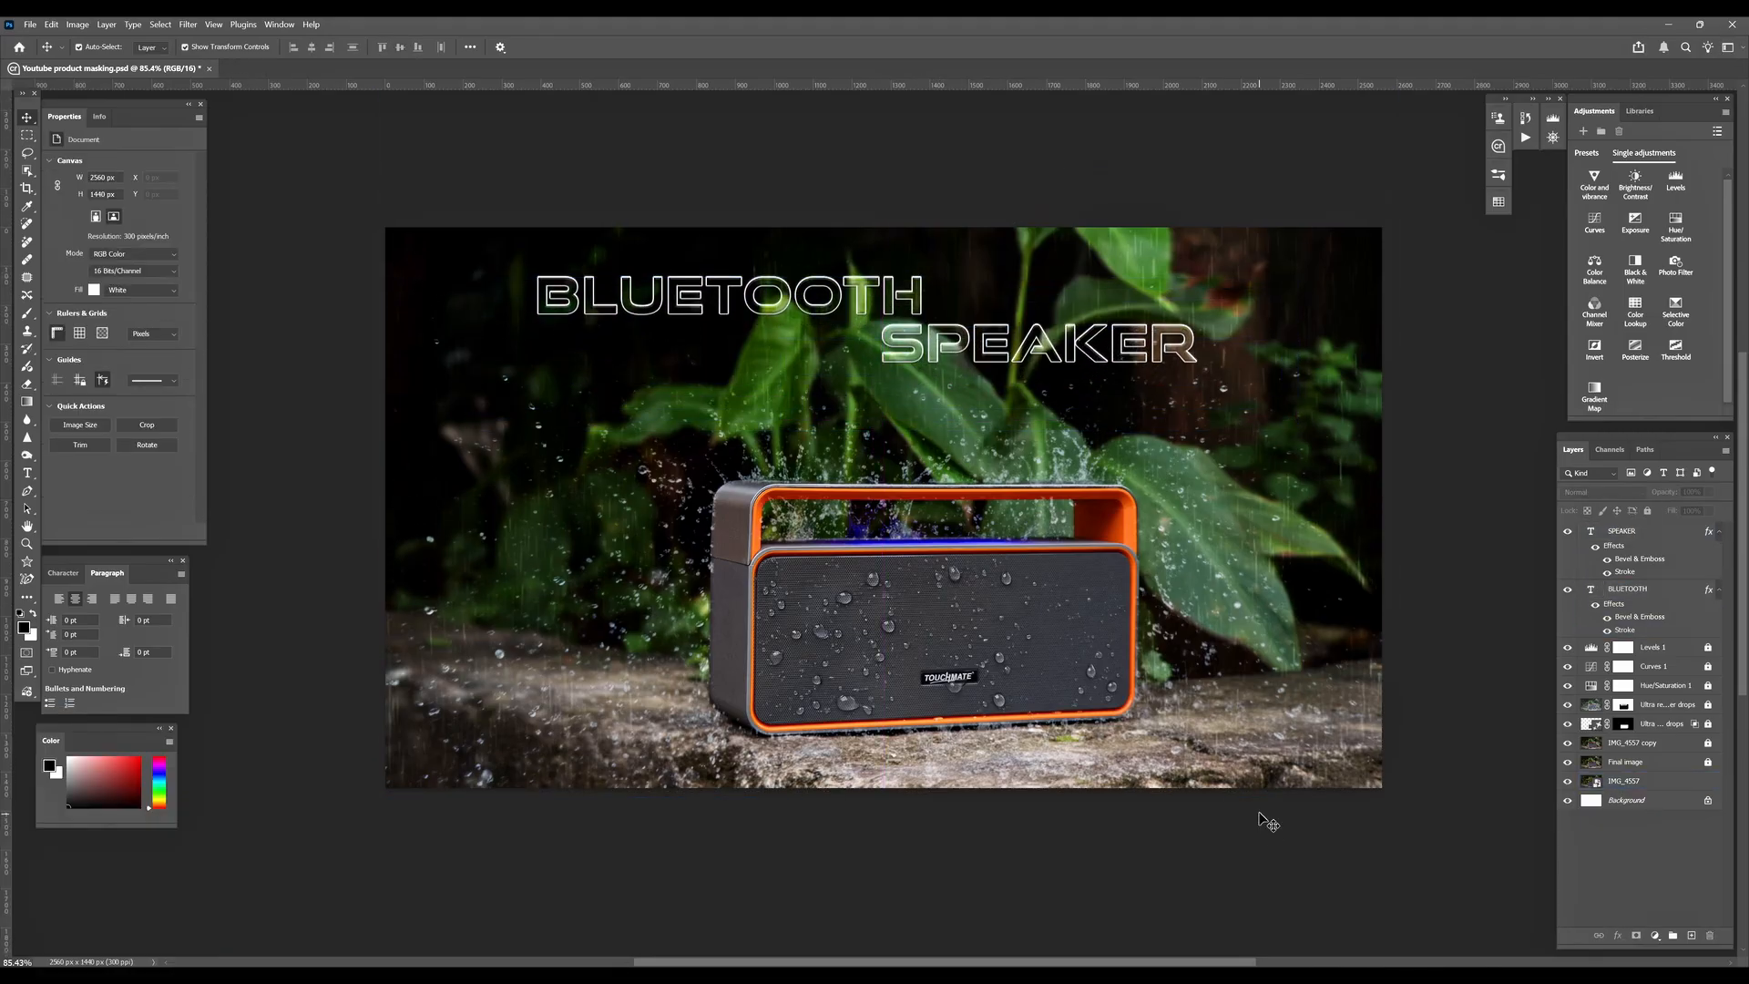
pyautogui.click(1262, 801)
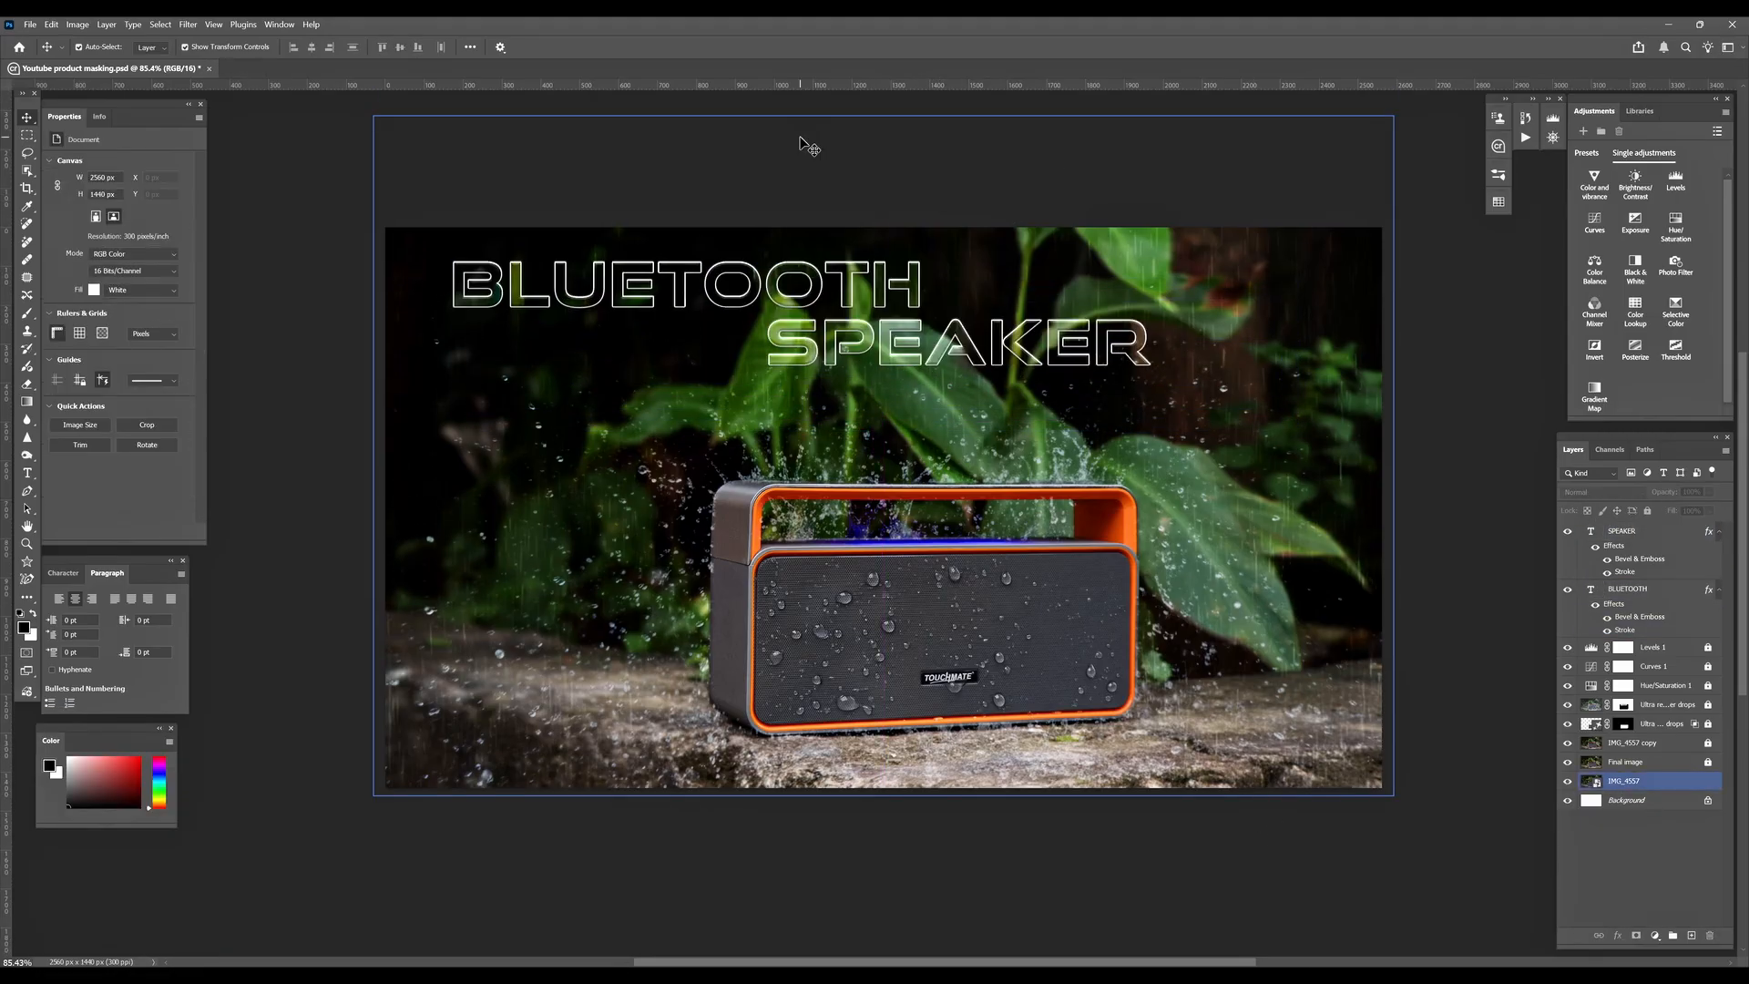
# - Move both text lines together to just above the speaker's handle and rotate them by about 0.3°
pyautogui.click(861, 287)
pyautogui.keyDown('shift'); pyautogui.click(894, 338); pyautogui.keyUp('shift')
pyautogui.moveTo(881, 290); pyautogui.dragTo(991, 344)
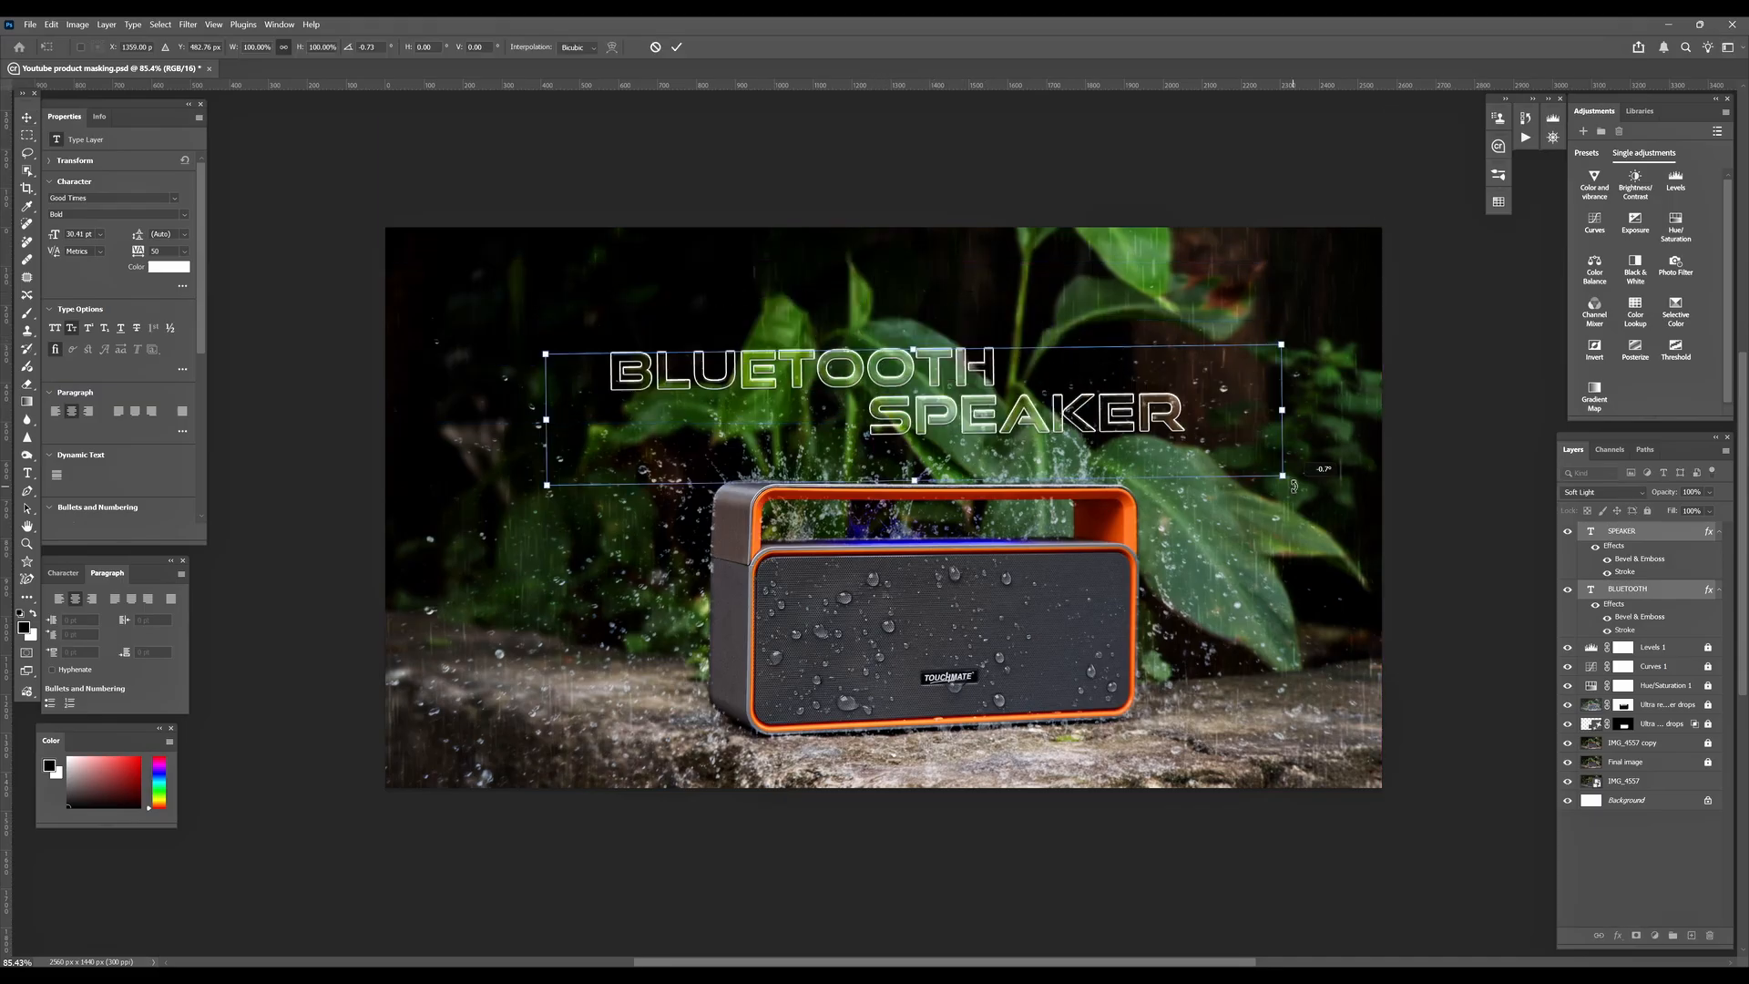
pyautogui.moveTo(1294, 488); pyautogui.dragTo(1293, 494)
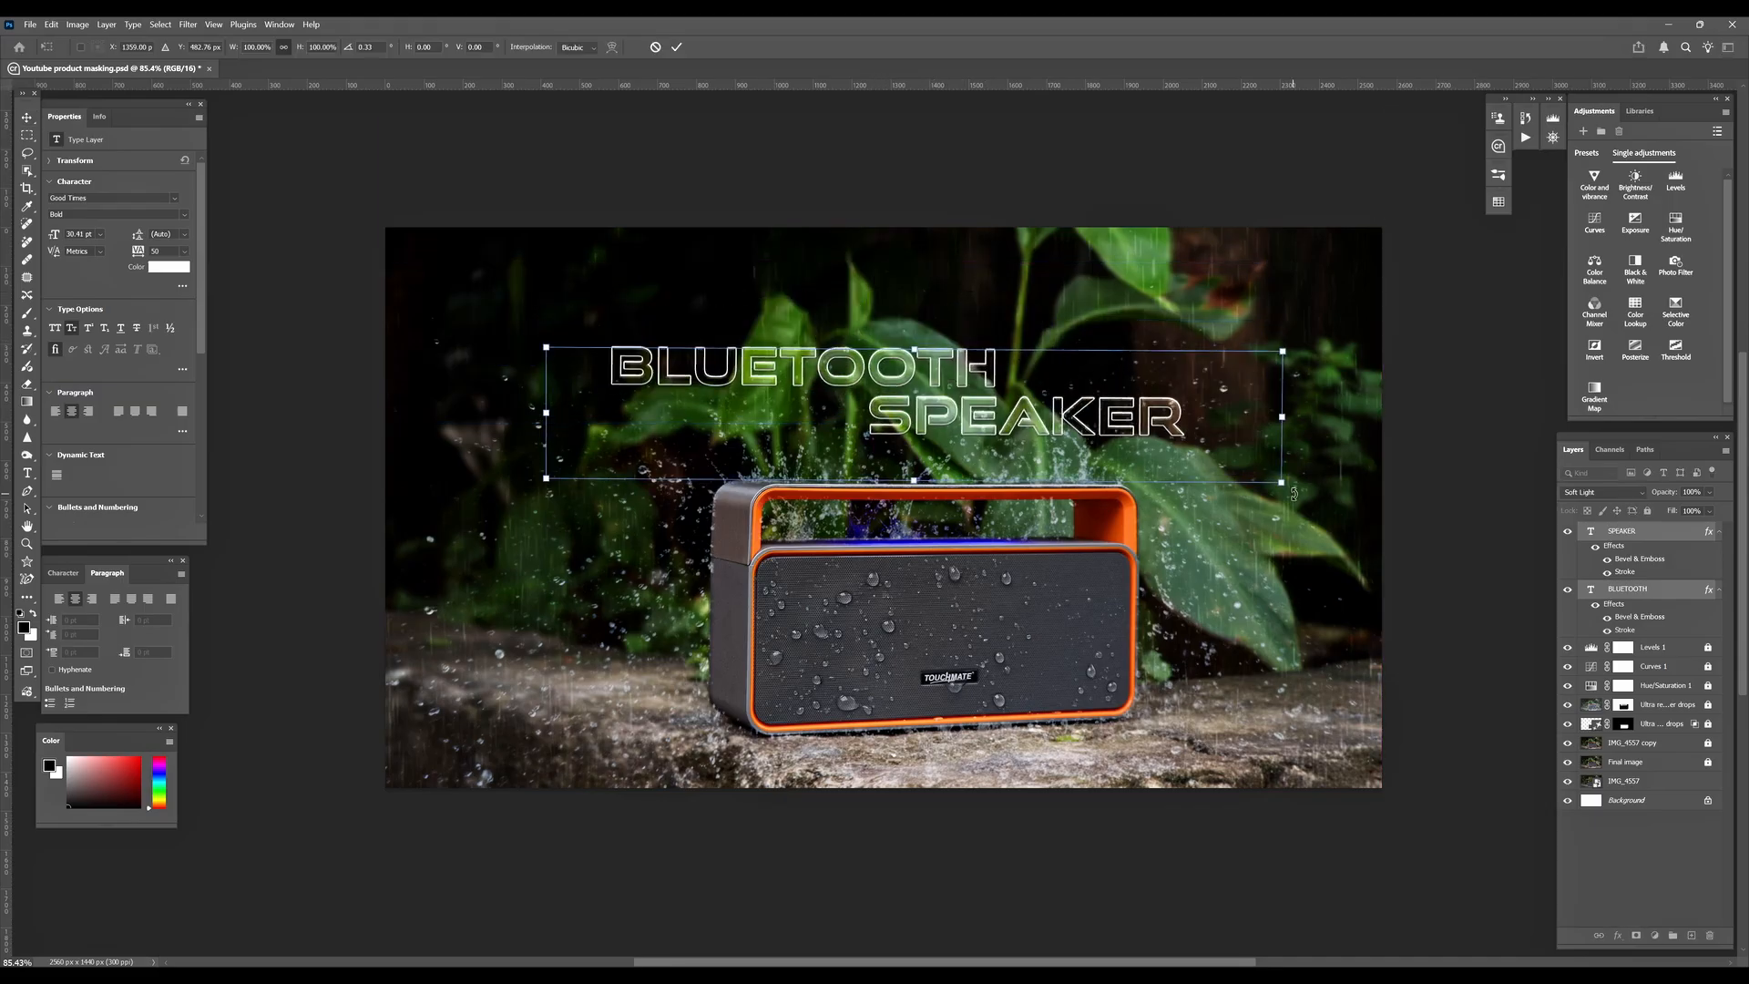
pyautogui.press('Return')
pyautogui.click(1062, 162)
pyautogui.click(896, 102)
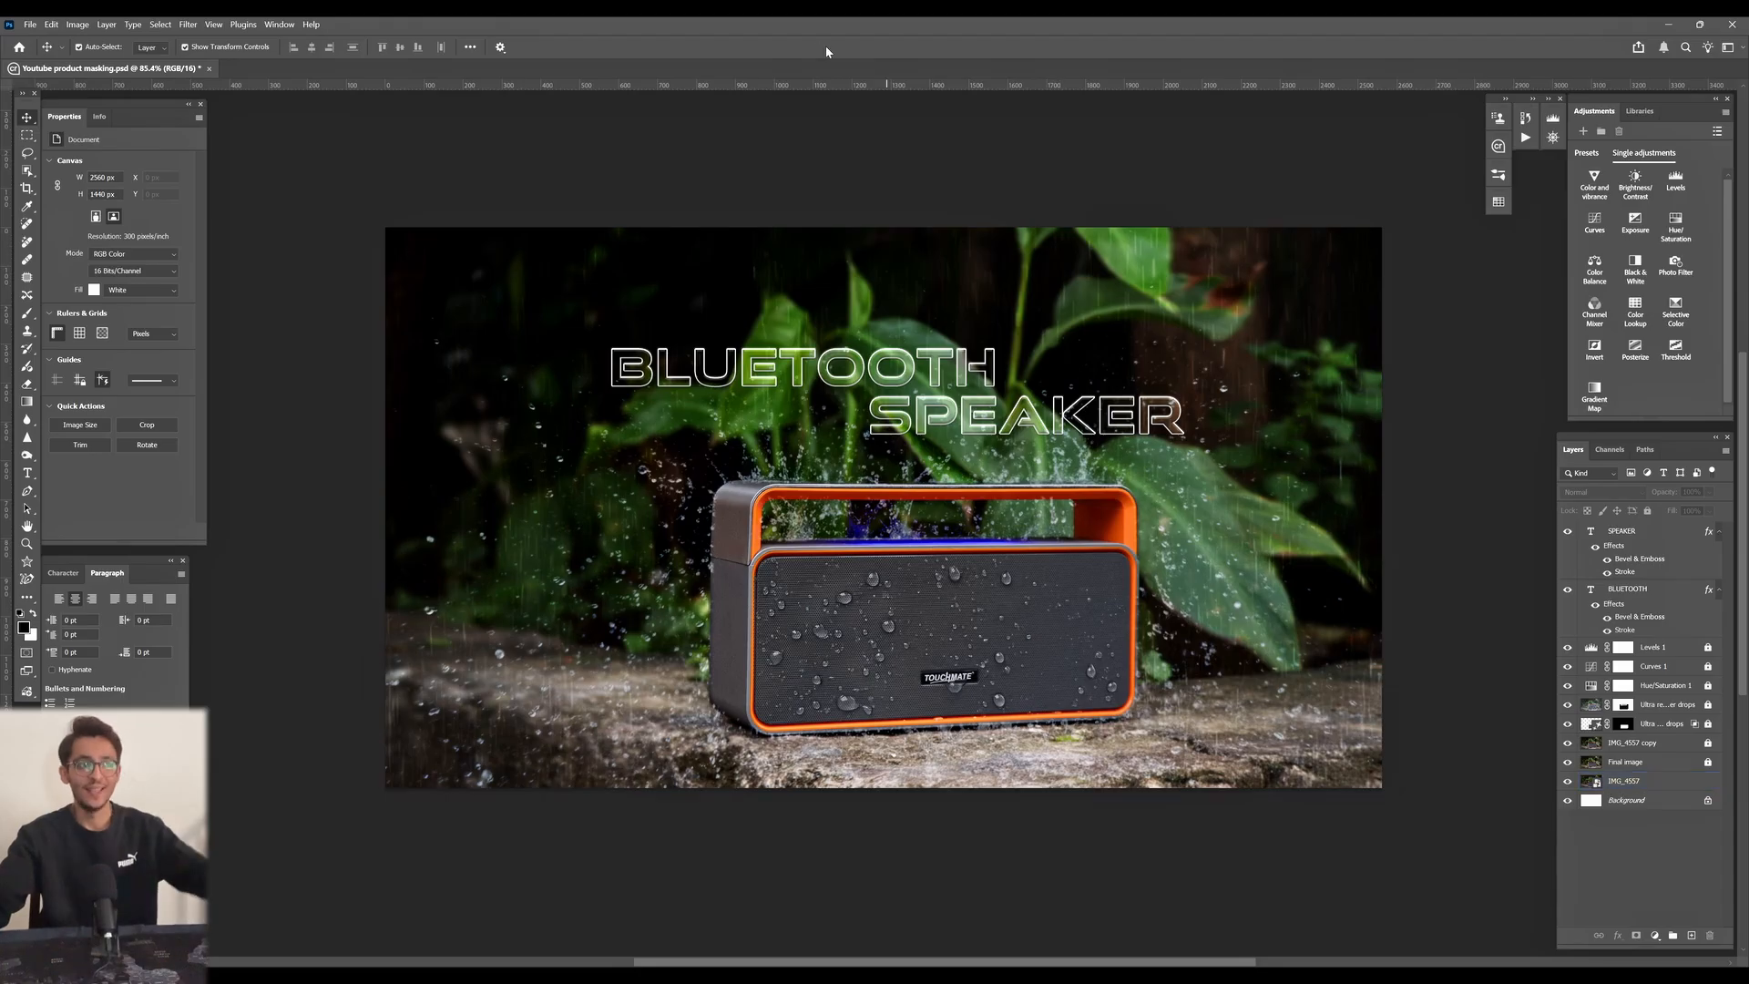
pyautogui.click(28, 24)
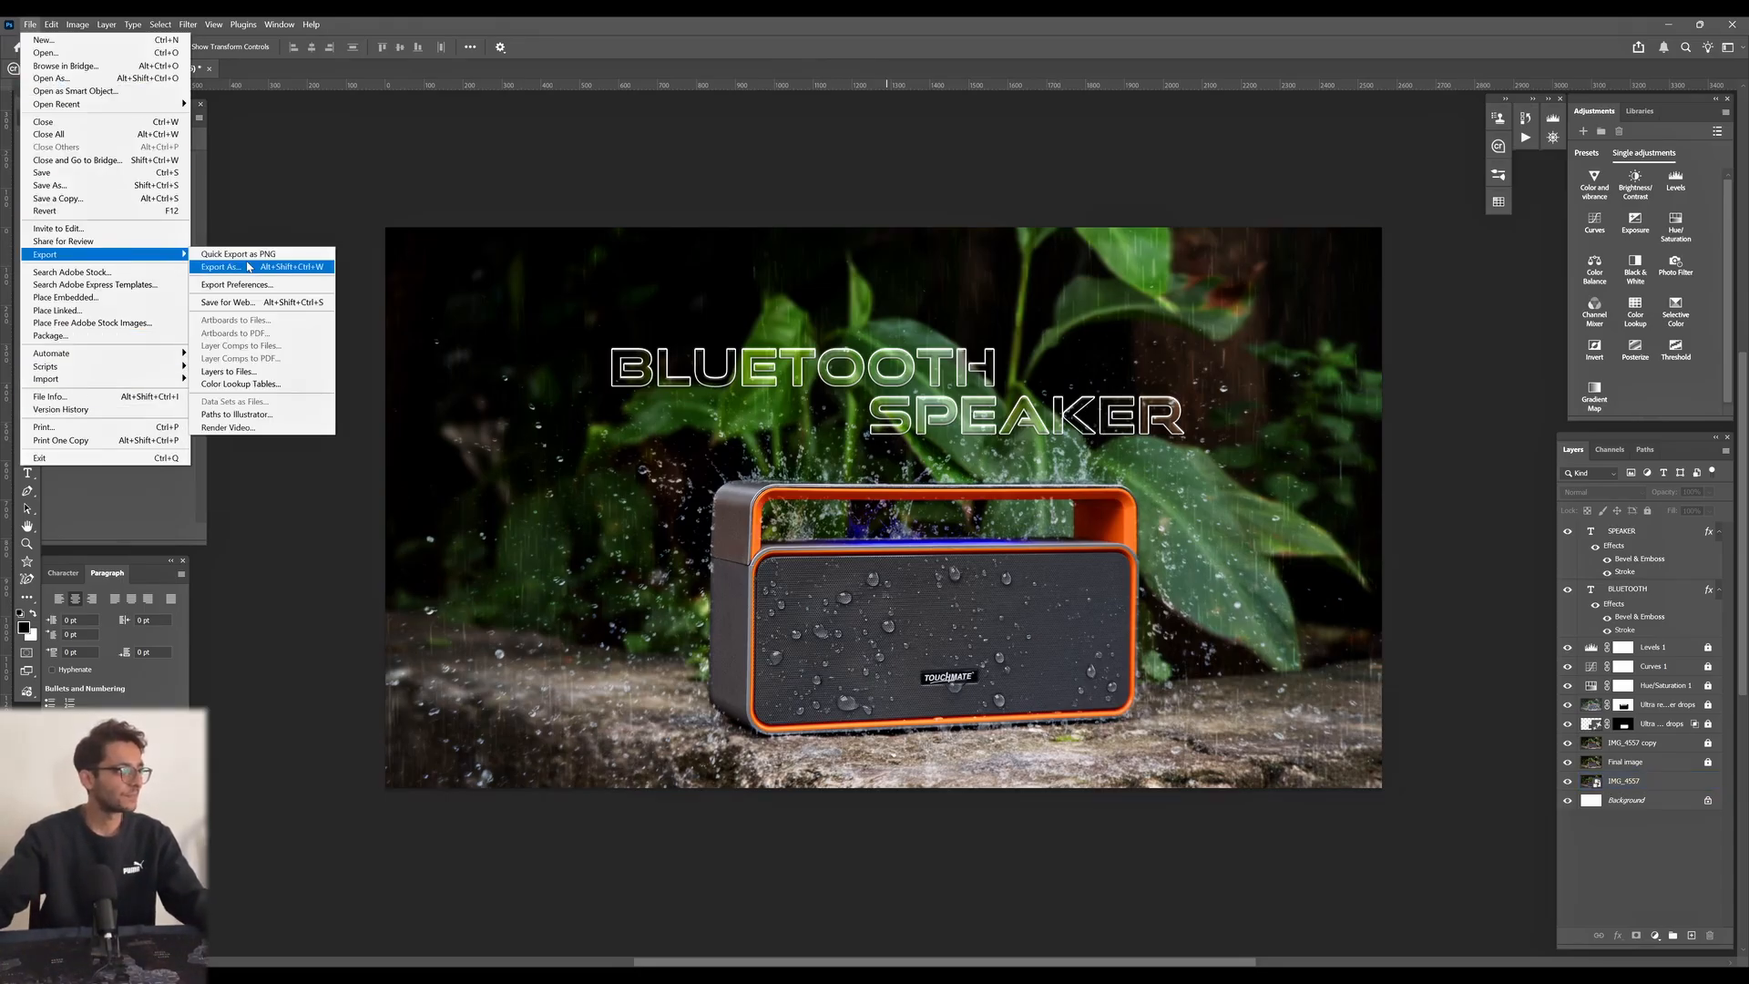
pyautogui.click(533, 284)
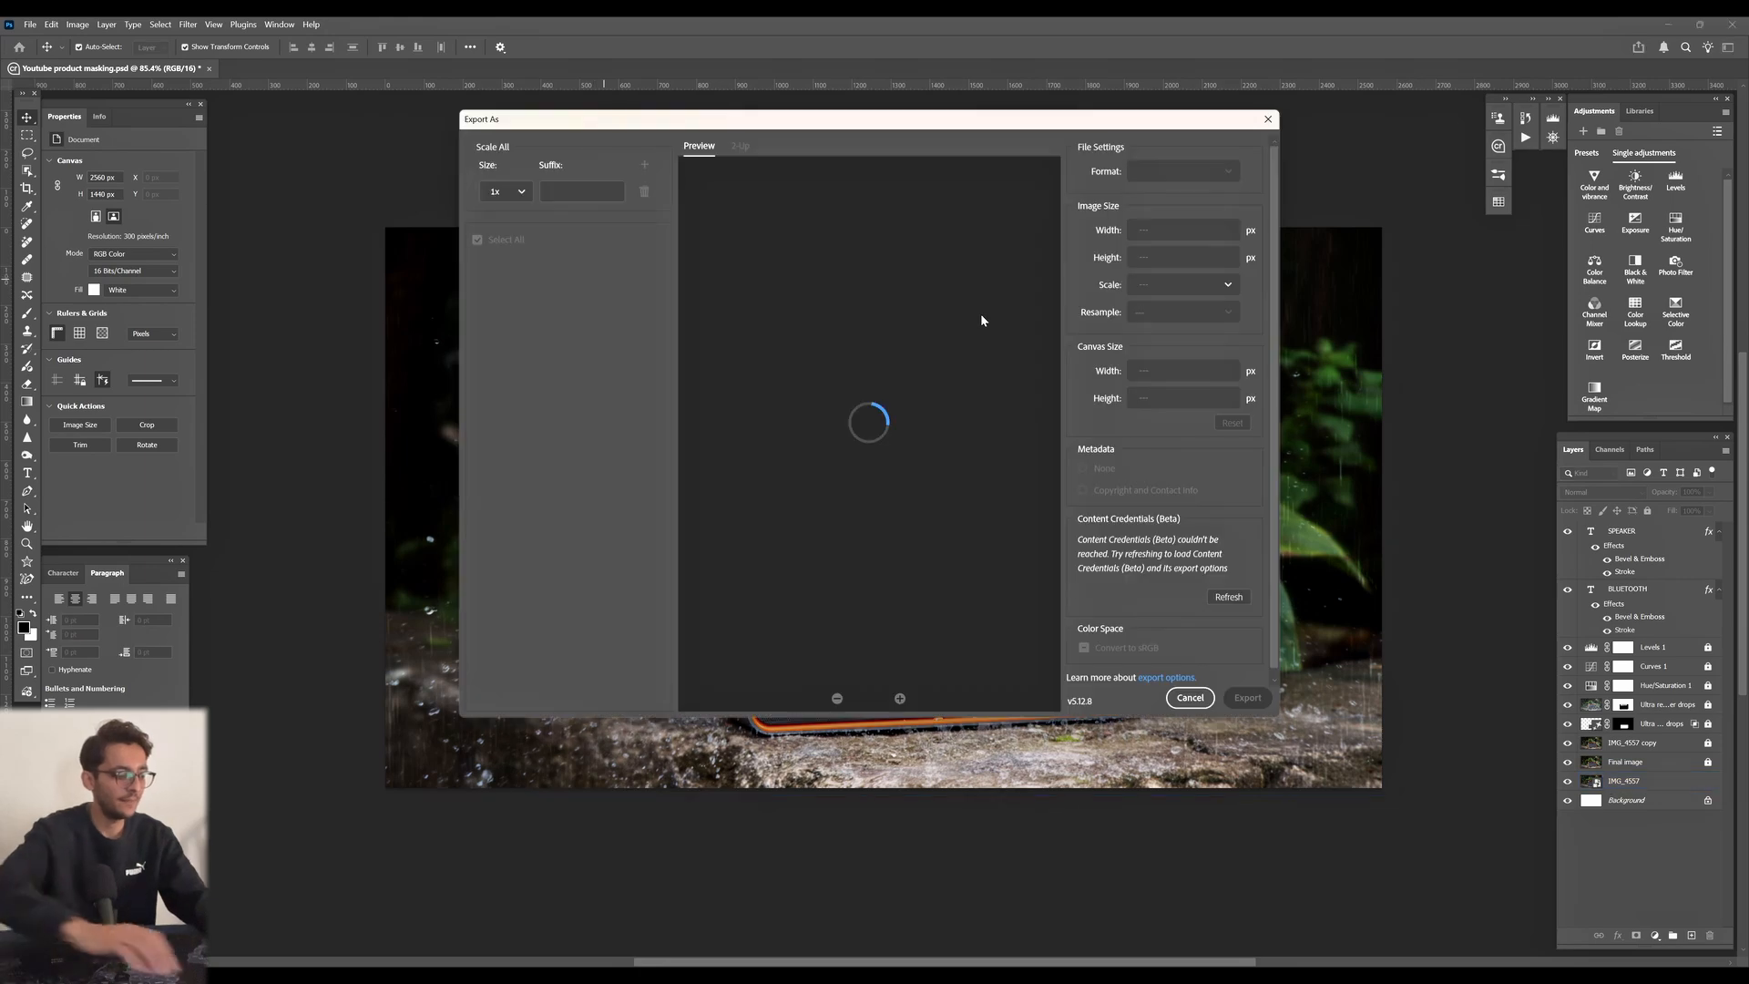
pyautogui.hotkey('ctrl', 'alt', 'shift', 'w')
pyautogui.click(521, 193)
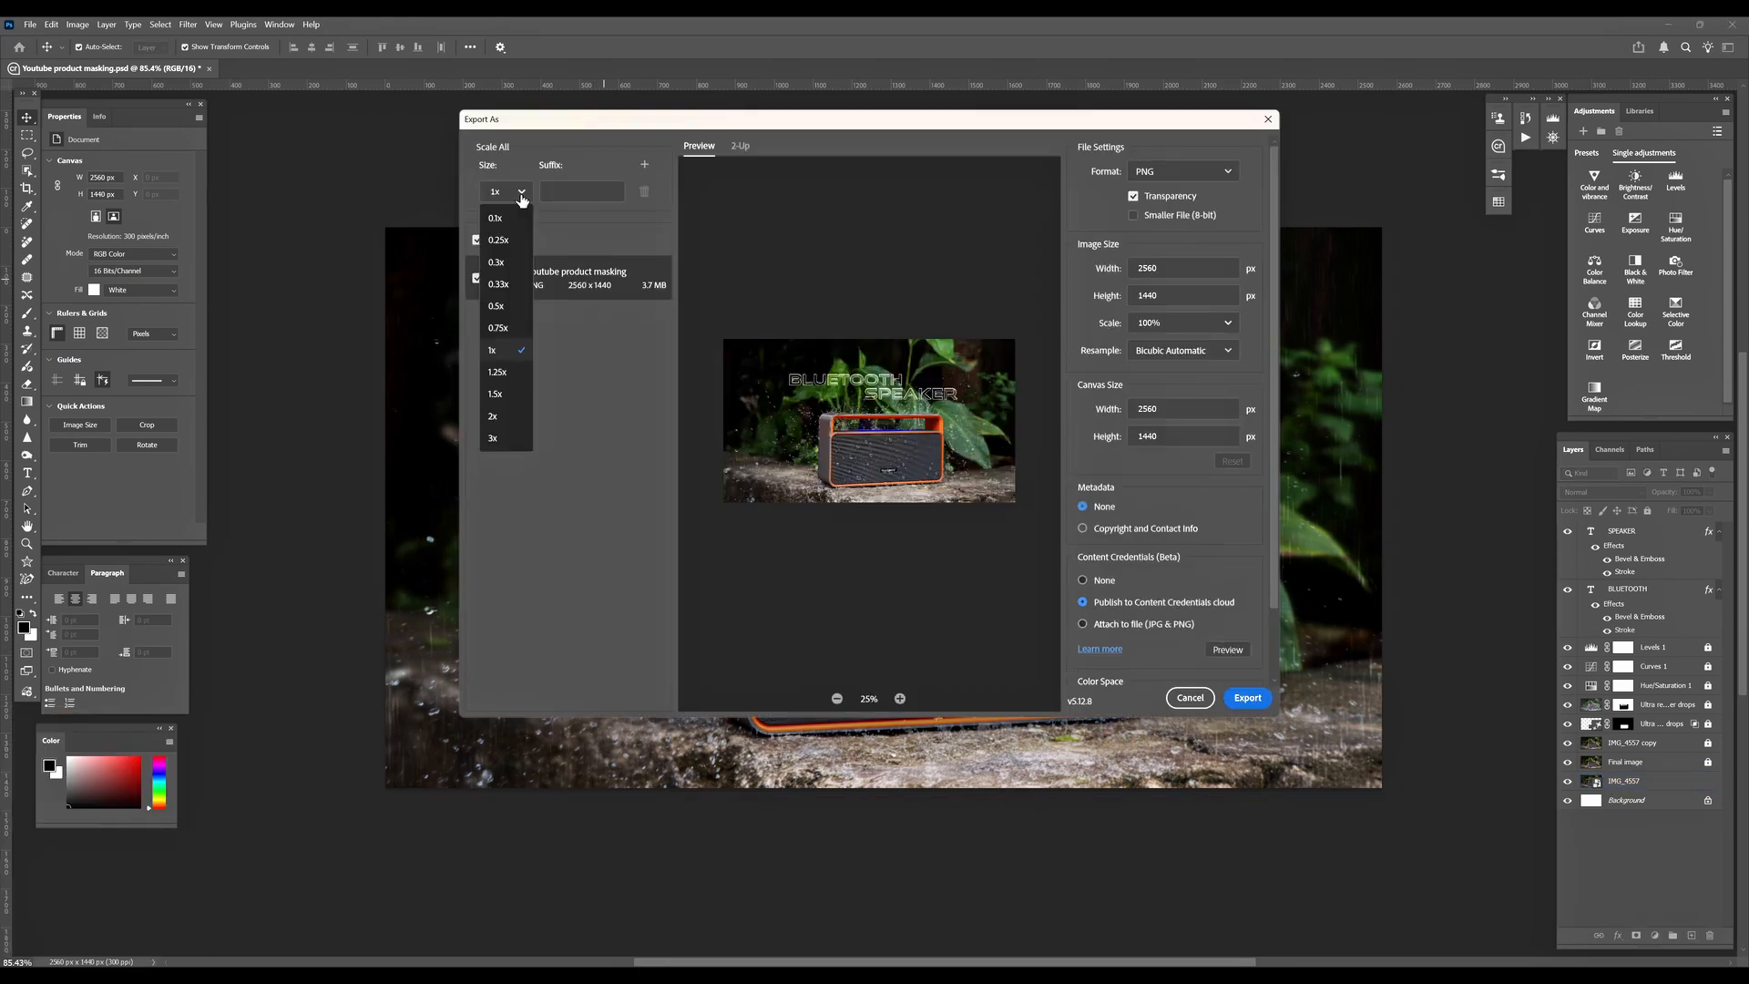
pyautogui.click(506, 421)
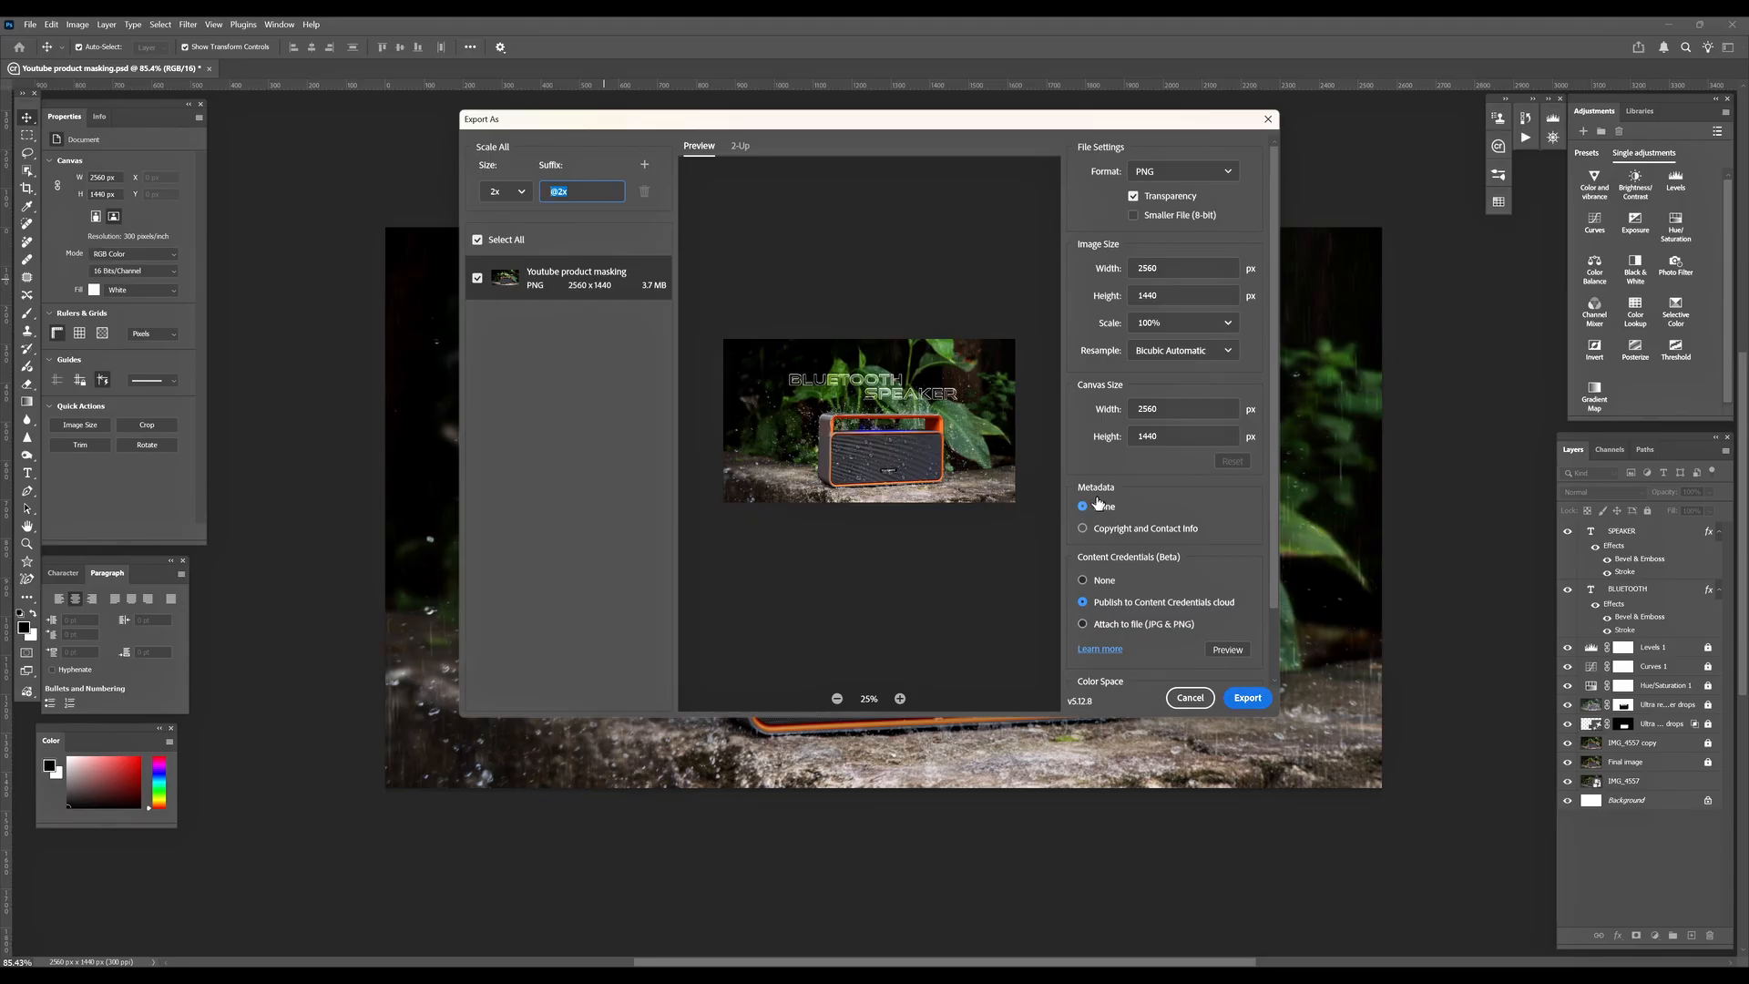
pyautogui.click(1247, 697)
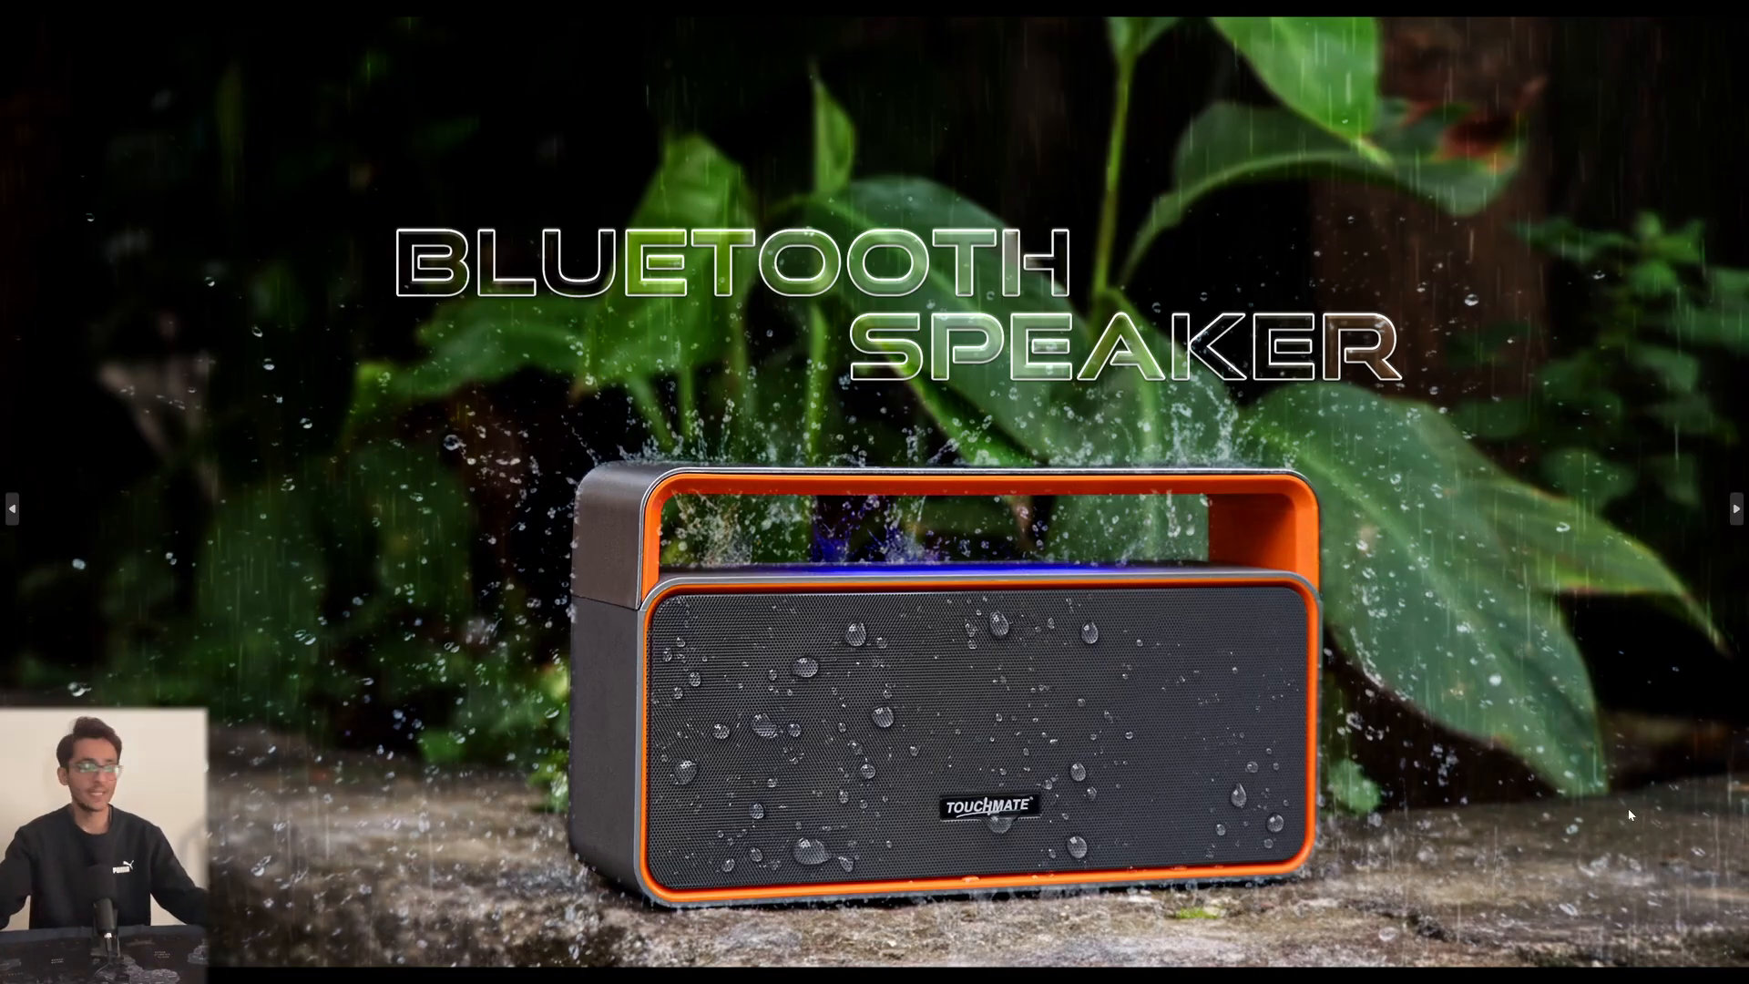
pyautogui.press('Escape')
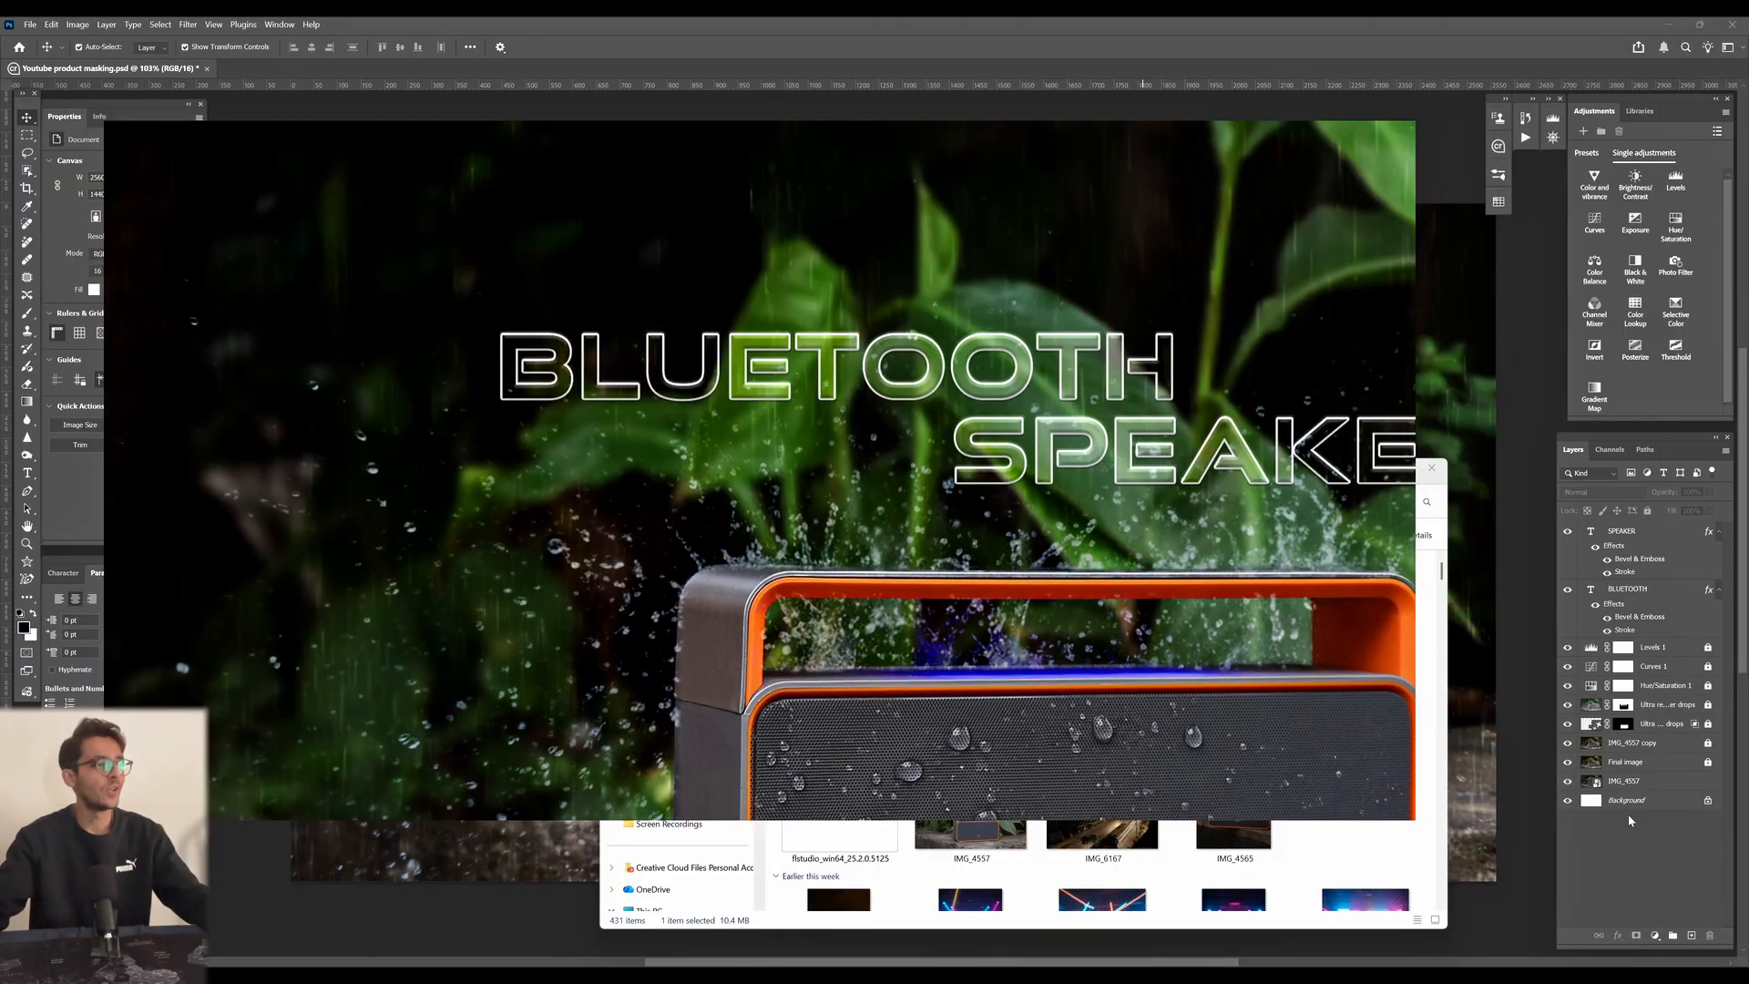